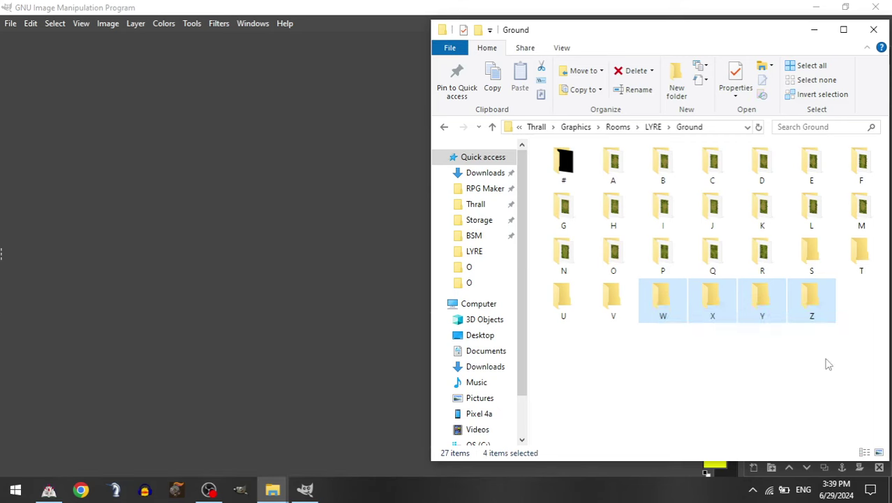
- Clear the folder selection in the Ground folder and switch to GIMP
click(609, 420)
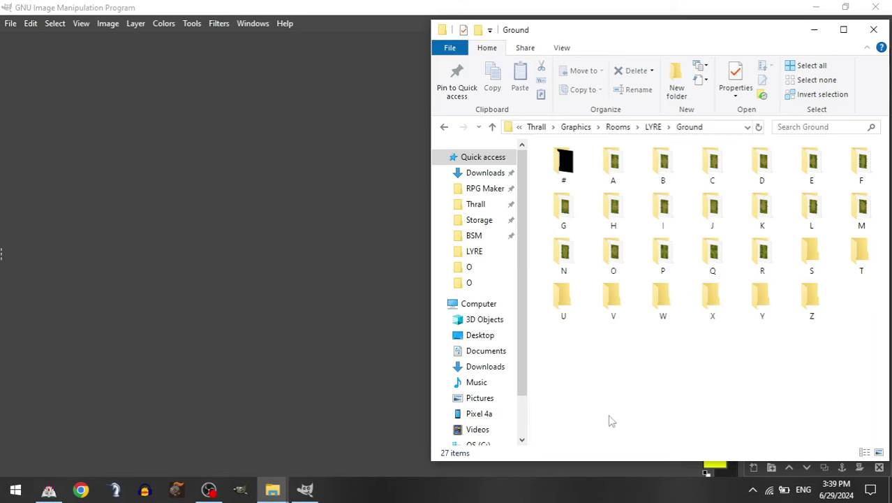
click(372, 7)
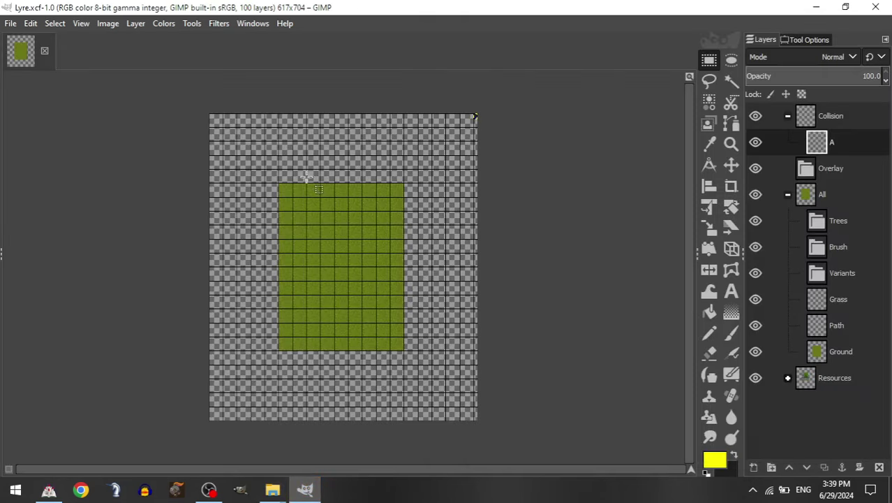
- Switch to the LYRE project folder and open Lyre R1.xcf in GIMP
mouse_move(273, 489)
click(231, 426)
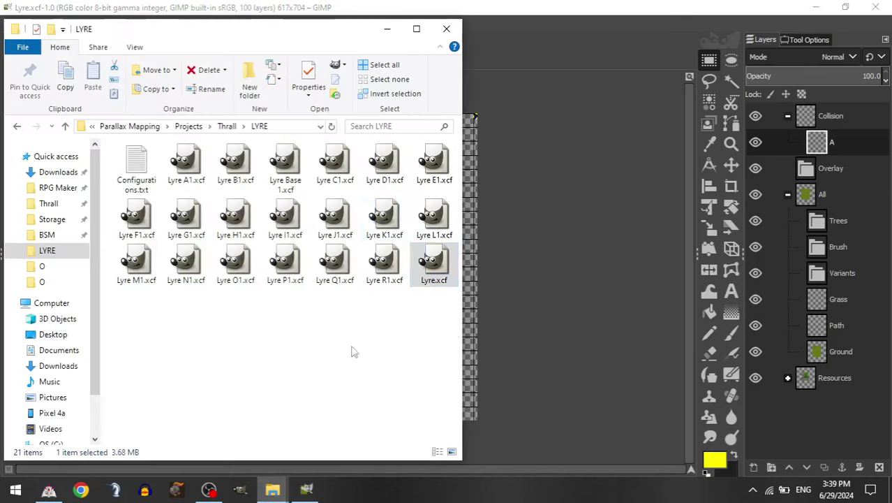
click(378, 258)
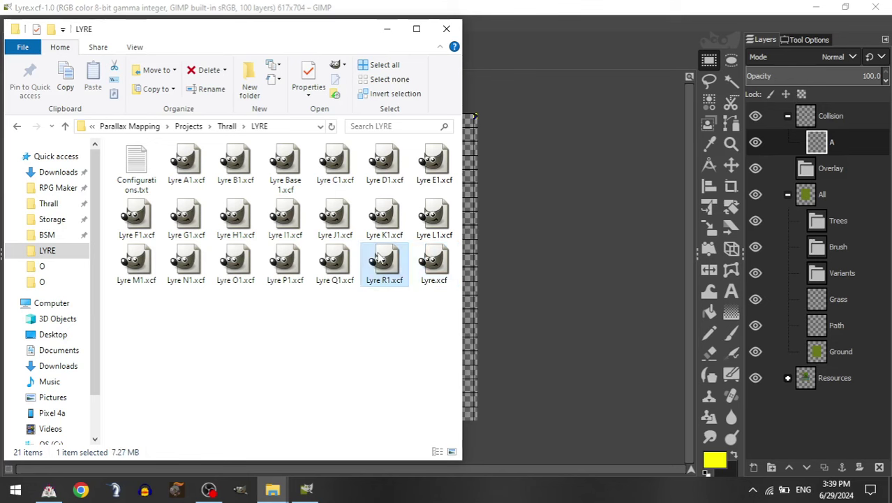
click(472, 13)
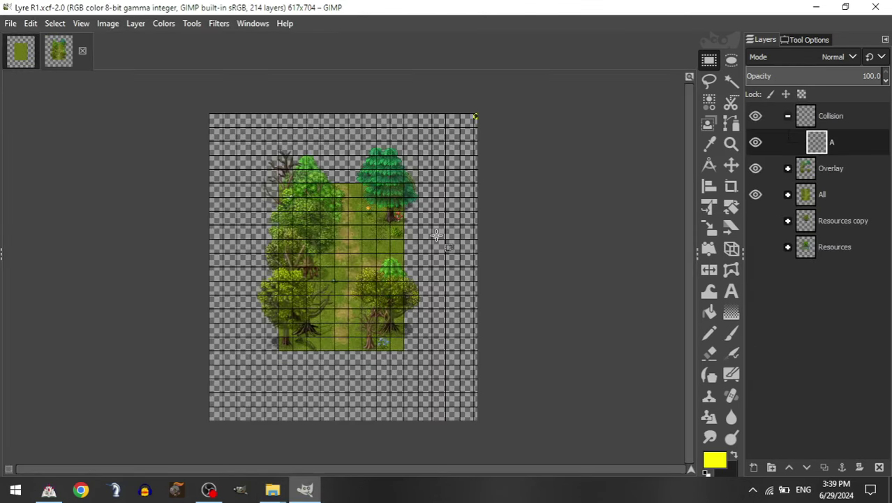
- Examine the finished forest room and its Resources copy layer group, and close Lyre R1.xcf
scroll(322, 244, up, 2)
scroll(496, 206, down, 1)
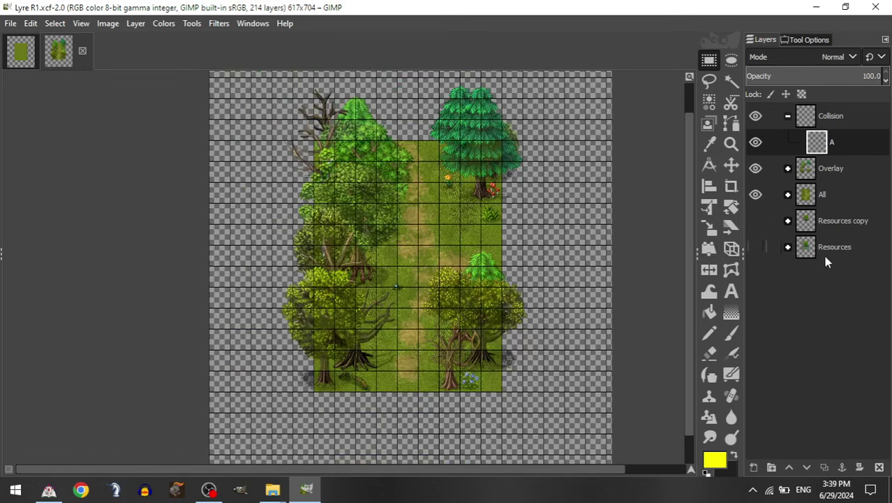
click(860, 229)
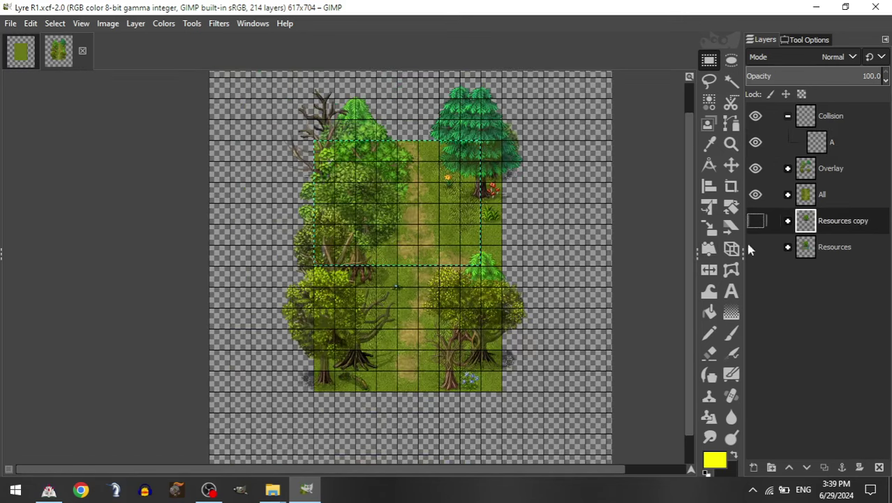
click(80, 51)
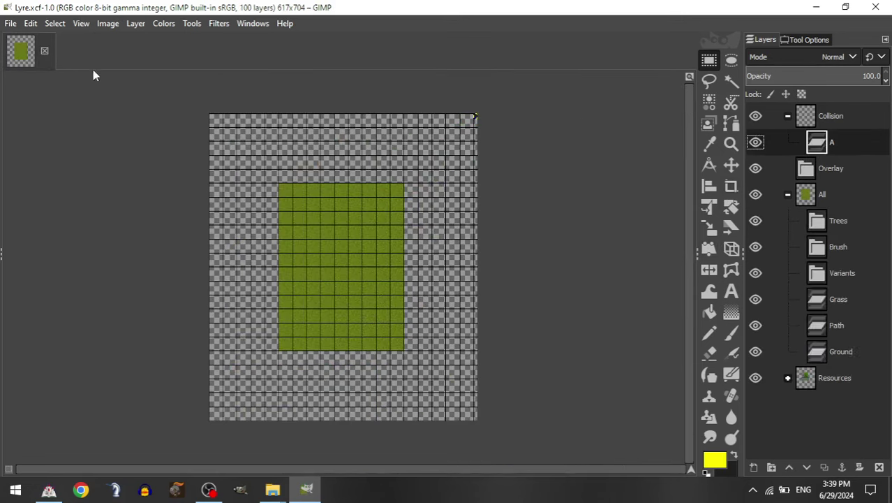
- Duplicate the Resources layer group and move the copy up to align with the top edge of the green ground
click(850, 370)
key(shift+ctrl+d)
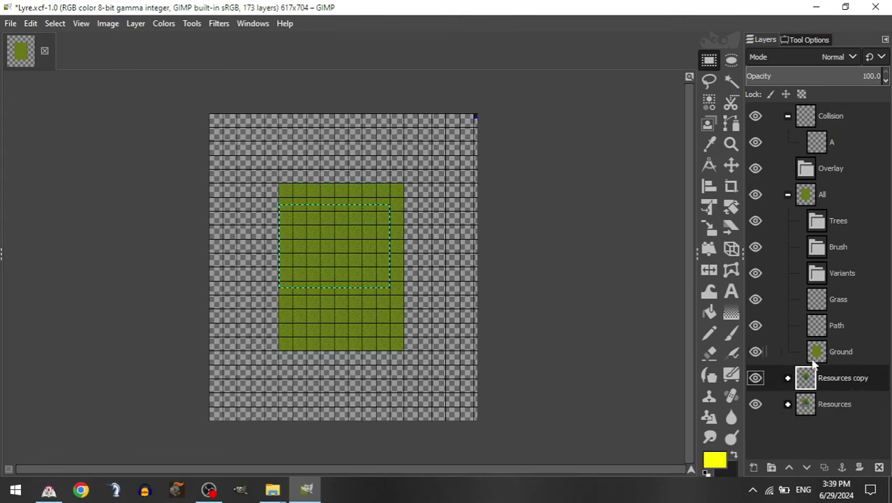
key(m)
drag(370, 233, 369, 225)
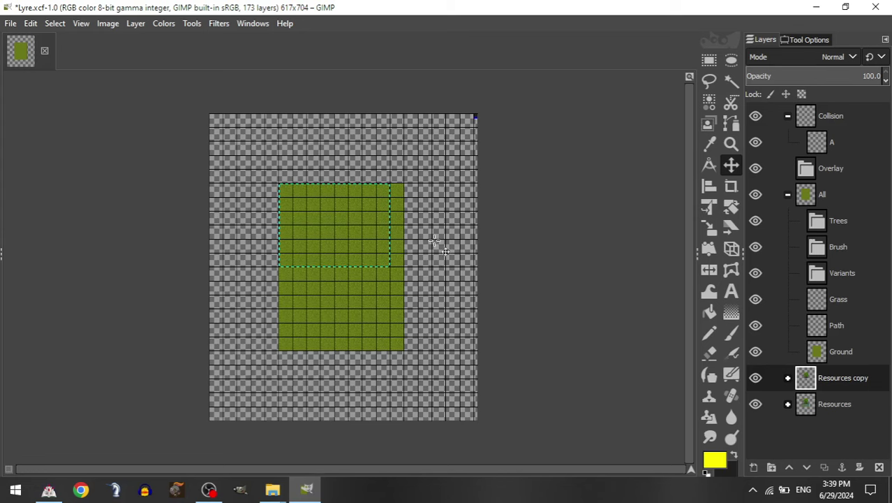
ctrl+scroll(394, 243, up, 1)
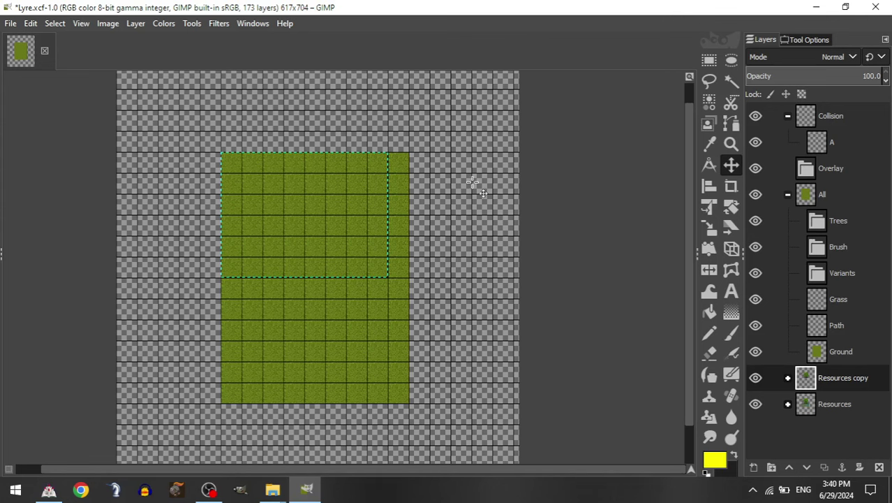
key(minus)
key(r)
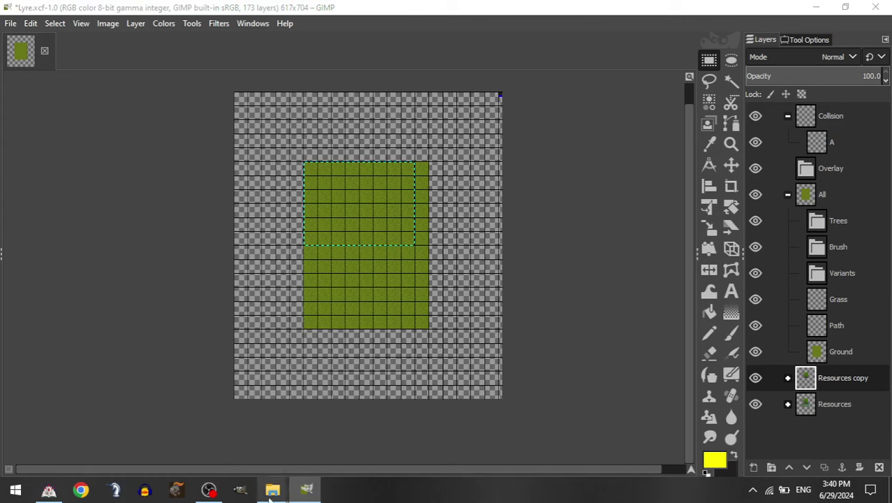
mouse_move(272, 490)
mouse_move(244, 427)
mouse_move(307, 418)
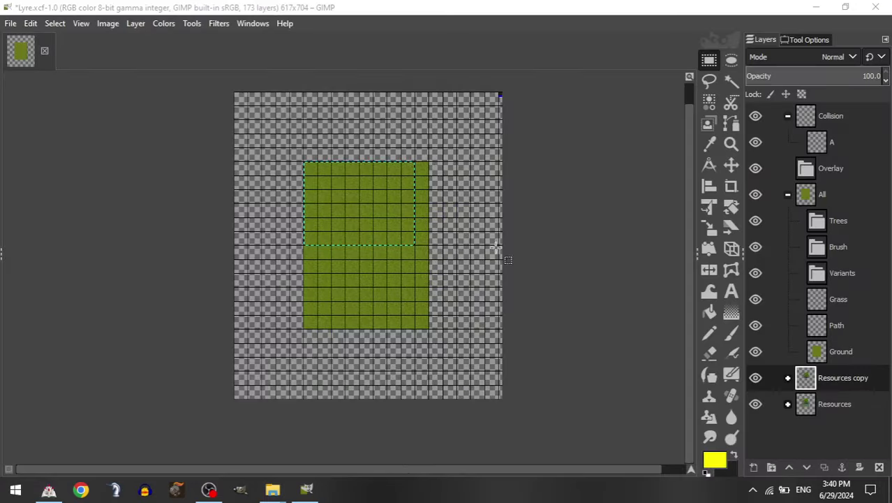
- Set up the Clone tool on the Path layer with Clipboard Image as its source pattern
click(847, 323)
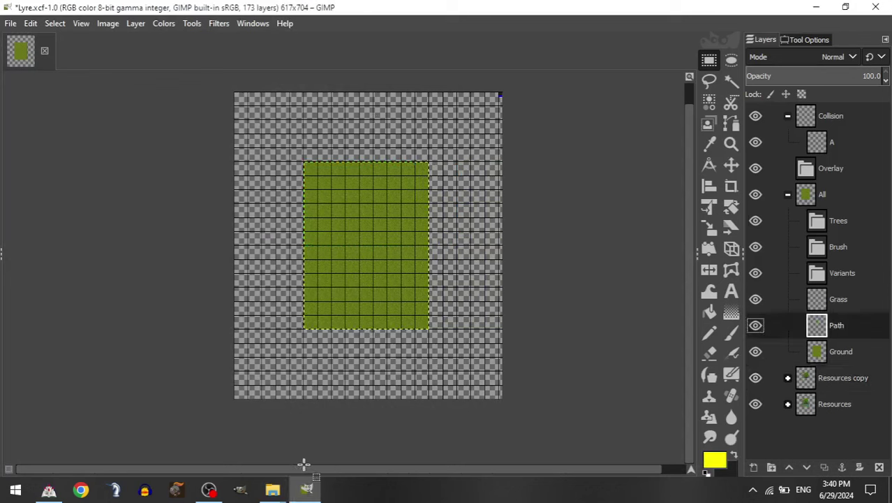
key(c)
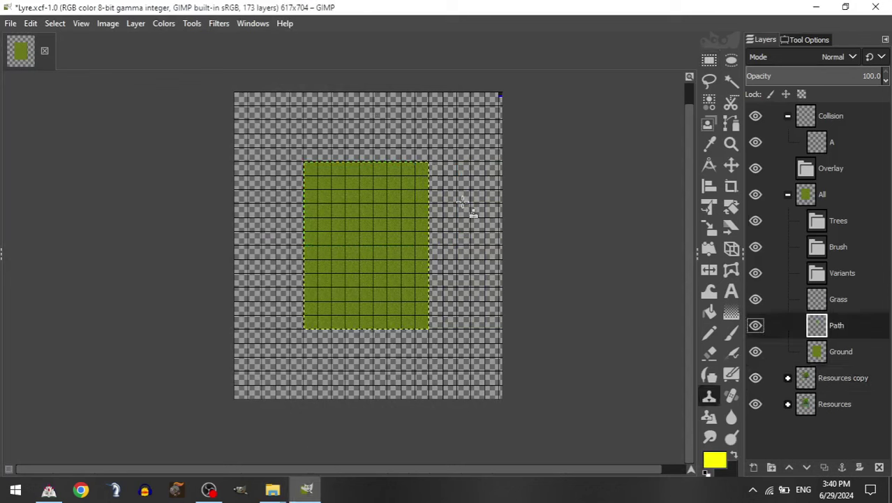
click(804, 40)
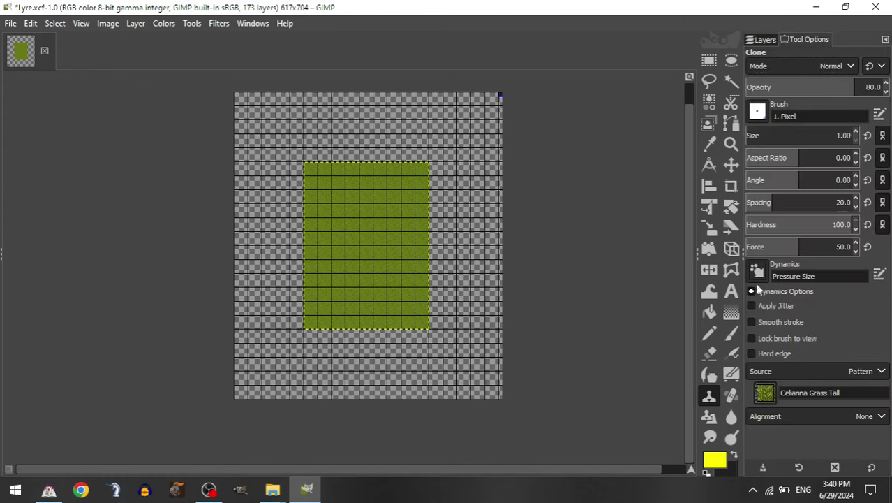
click(765, 392)
click(768, 206)
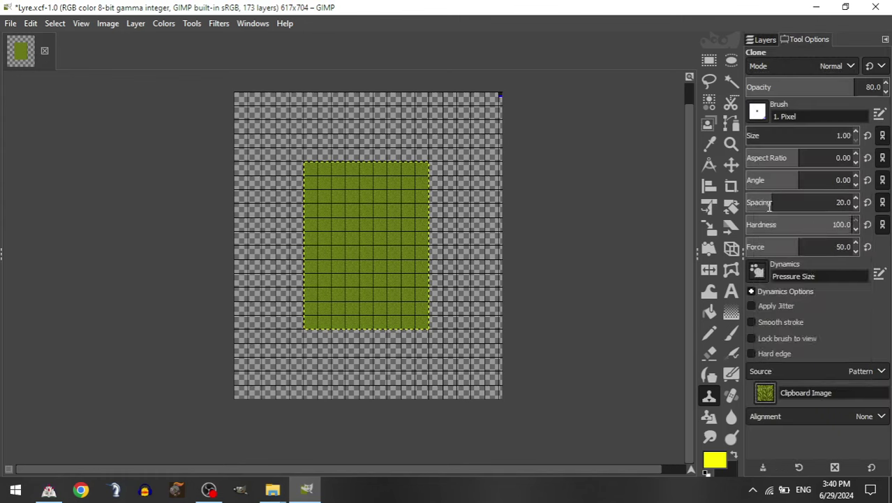
- Set the clone brush to Acrylic 05 with a size of 64 and a spacing of 75
click(758, 110)
click(808, 166)
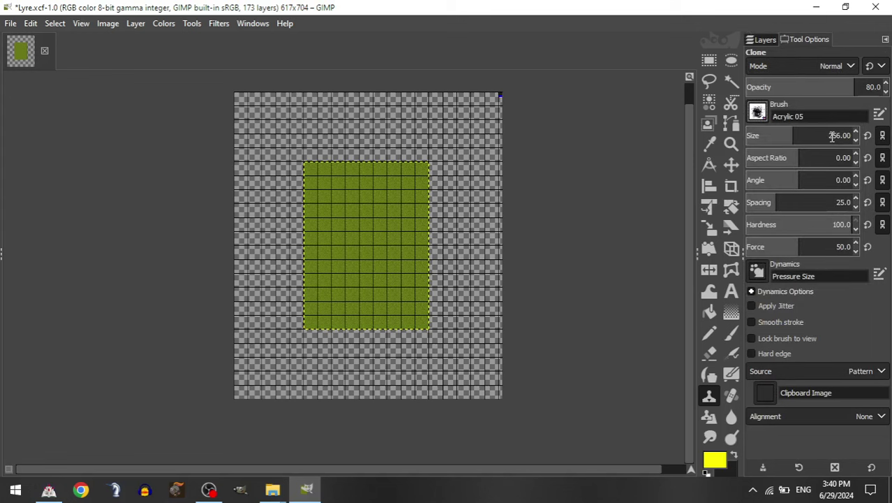
double_click(833, 136)
key(Return)
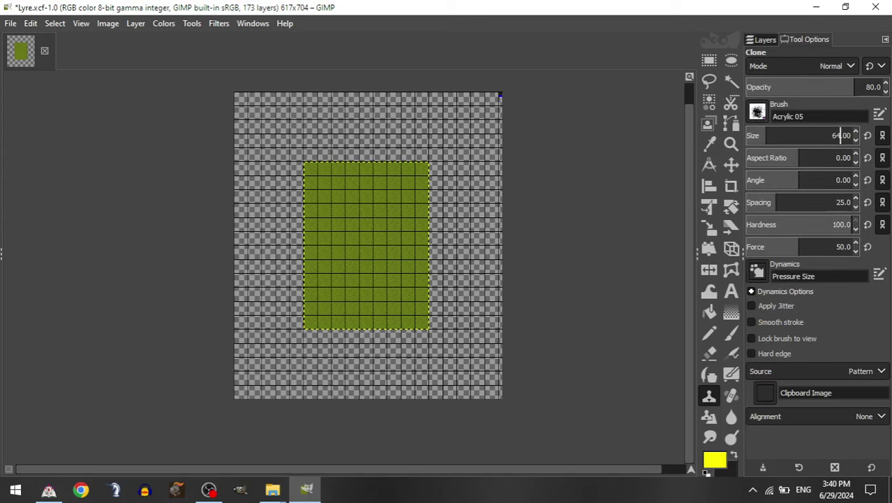
double_click(836, 199)
text(75)
key(Return)
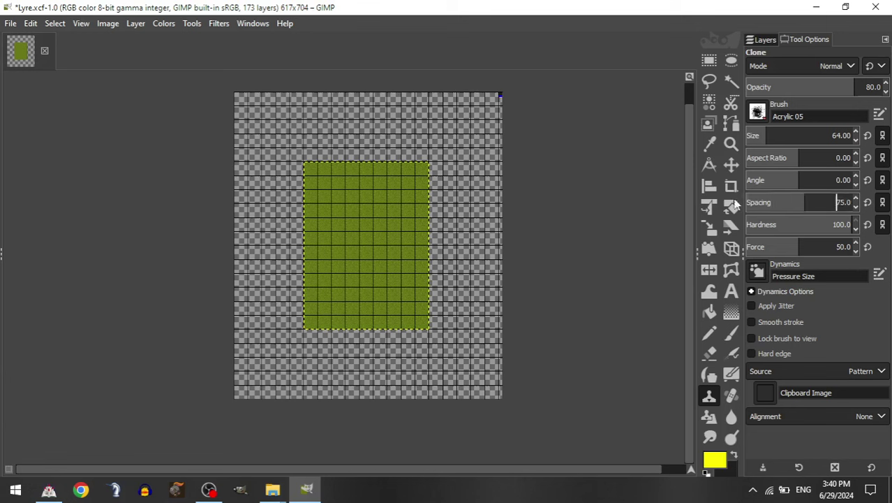
click(763, 40)
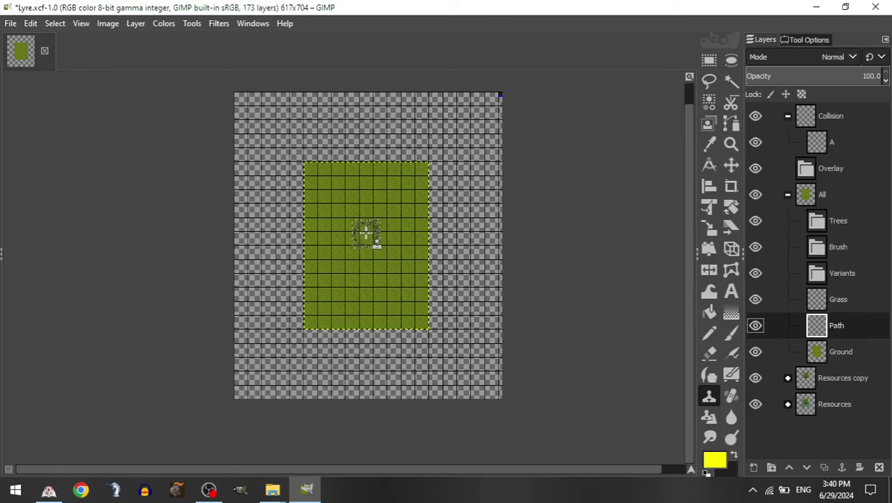
- Copy the tile on the Dirt Sample layer in the Resources group as the clipboard pattern
ctrl+scroll(385, 237, up, 1)
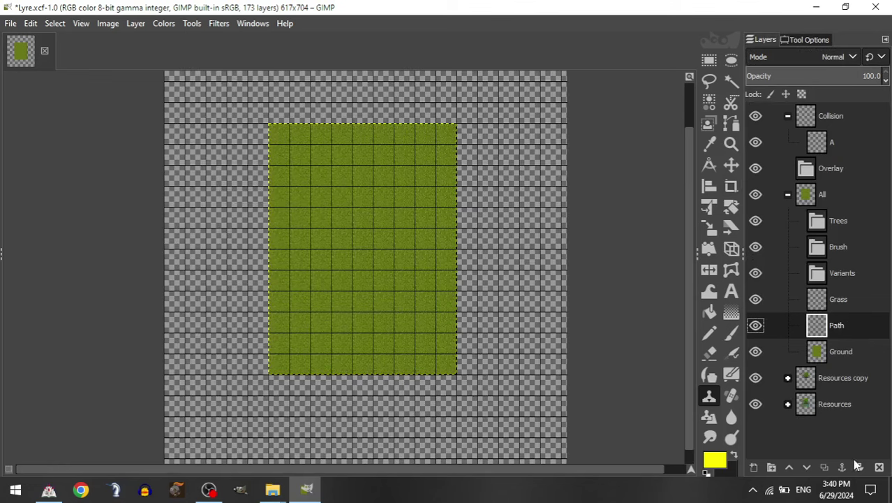
click(788, 403)
scroll(829, 419, down, 3)
click(831, 436)
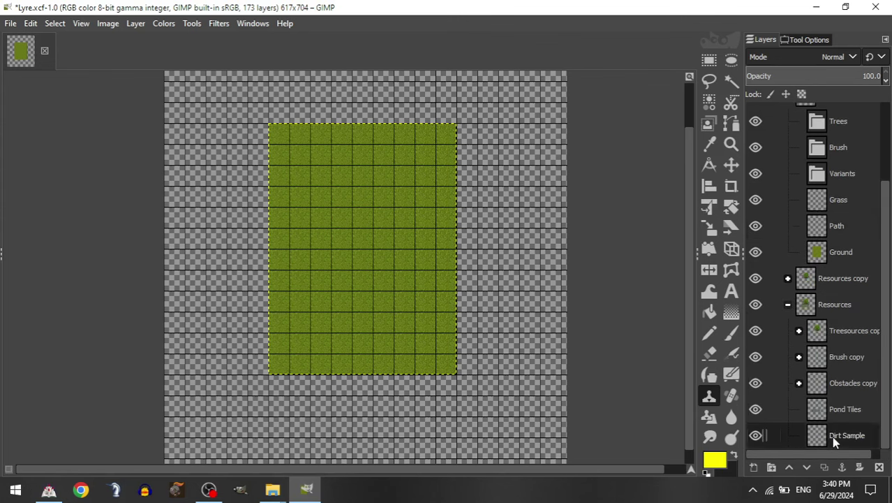
click(787, 304)
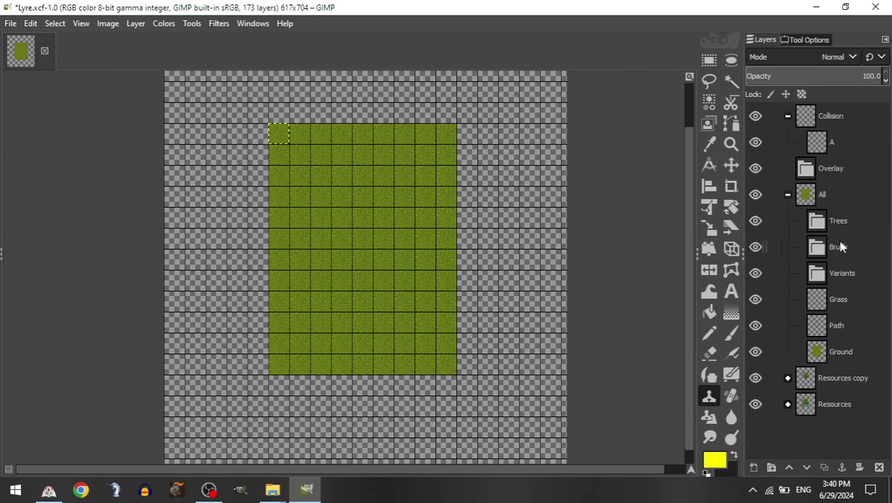
- Clone dirt patches onto the Path layer, running down from the top centre and branching to both sides of the ground
click(836, 326)
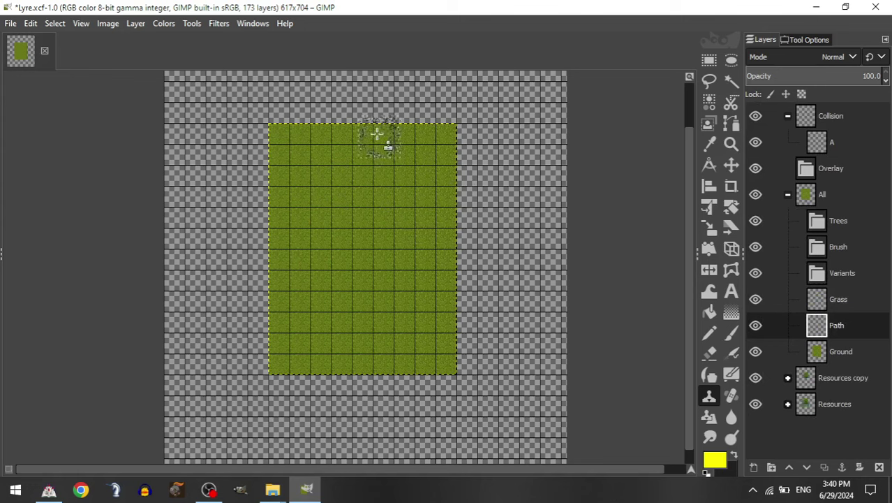
mouse_move(365, 143)
mouse_down()
mouse_move(361, 221)
mouse_move(357, 211)
mouse_move(313, 254)
mouse_move(291, 252)
mouse_up()
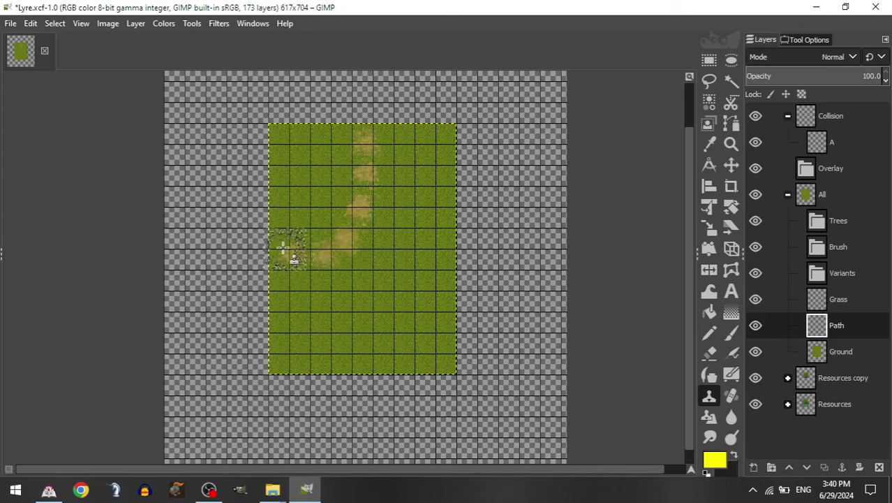
mouse_move(372, 243)
mouse_down()
mouse_move(432, 243)
mouse_move(426, 250)
mouse_up()
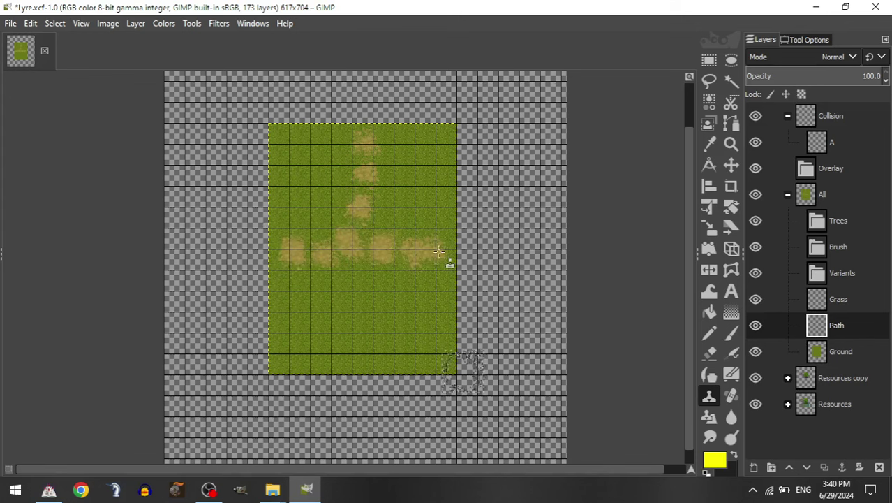
- Clone the Celianna Grass Tall pattern onto the Grass layer in the green areas around the dirt path
click(838, 299)
click(802, 39)
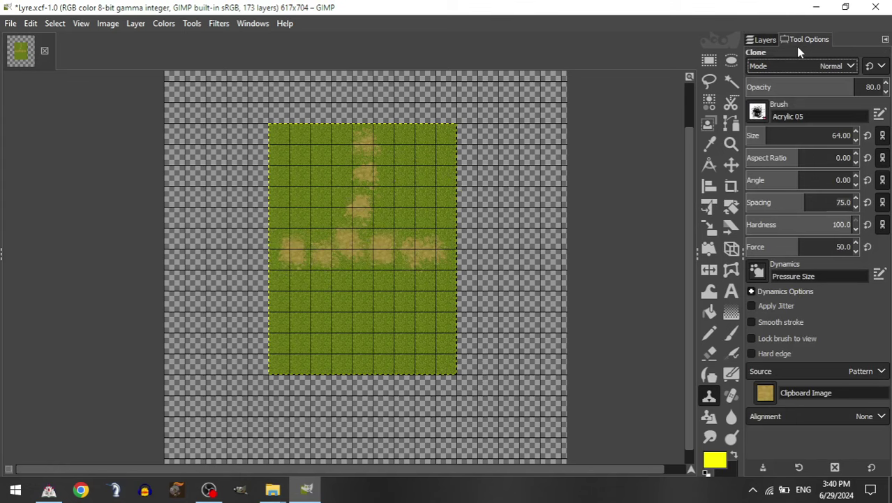
click(765, 393)
click(831, 202)
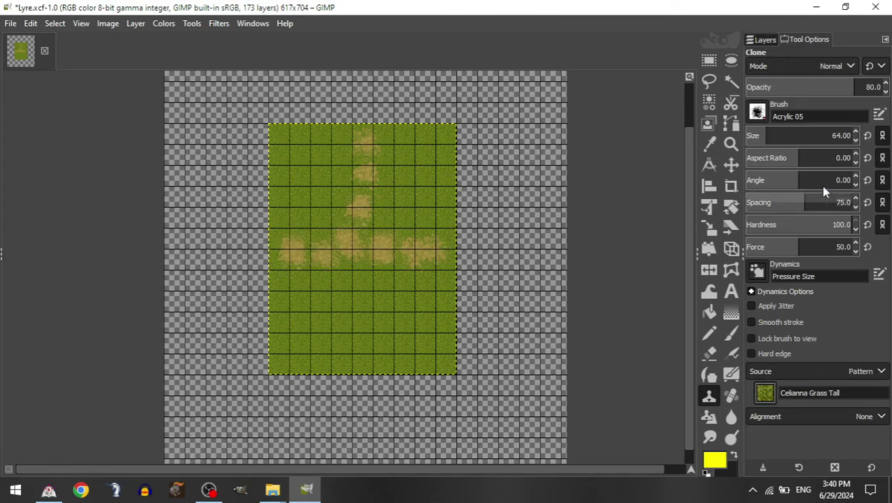
click(761, 40)
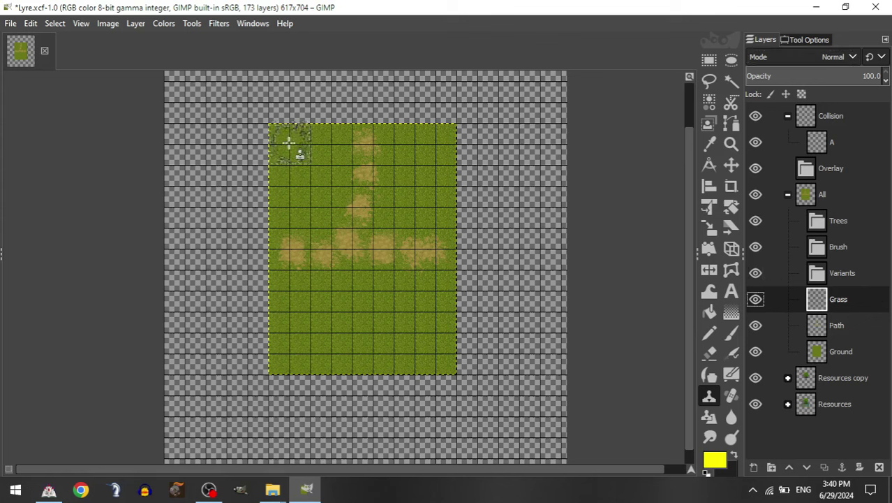
mouse_move(294, 143)
mouse_down()
mouse_move(296, 187)
mouse_move(328, 141)
mouse_move(308, 203)
mouse_move(308, 164)
mouse_move(298, 207)
mouse_up()
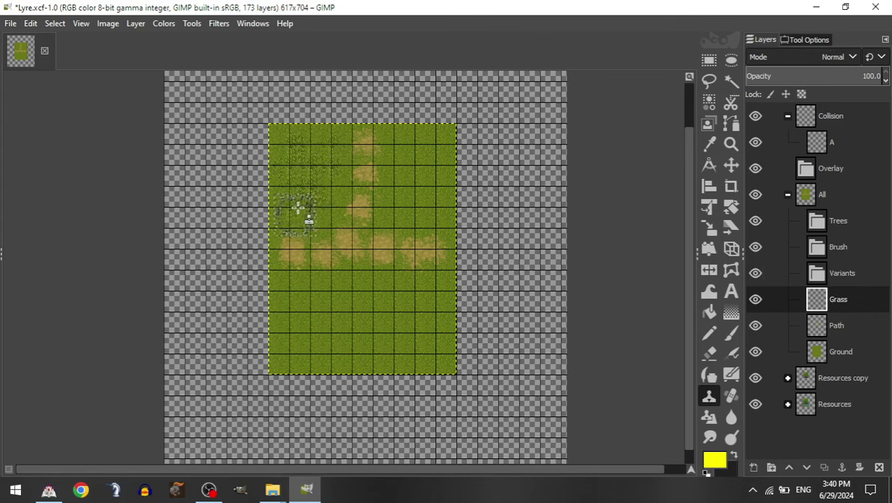
mouse_move(391, 190)
mouse_down()
mouse_move(431, 177)
mouse_move(414, 126)
mouse_move(399, 180)
mouse_move(429, 172)
mouse_move(422, 160)
mouse_move(431, 163)
mouse_move(409, 160)
mouse_move(405, 148)
mouse_move(431, 157)
mouse_move(428, 194)
mouse_move(399, 202)
mouse_move(393, 180)
mouse_move(412, 160)
mouse_move(415, 197)
mouse_move(438, 173)
mouse_move(437, 149)
mouse_move(412, 156)
mouse_move(424, 286)
mouse_move(417, 293)
mouse_move(348, 280)
mouse_move(314, 294)
mouse_move(307, 308)
mouse_move(422, 316)
mouse_move(394, 288)
mouse_move(312, 279)
mouse_move(292, 291)
mouse_move(291, 314)
mouse_move(429, 333)
mouse_move(397, 344)
mouse_move(297, 342)
mouse_move(298, 354)
mouse_move(358, 361)
mouse_move(400, 351)
mouse_move(419, 338)
mouse_move(431, 293)
mouse_move(416, 341)
mouse_up()
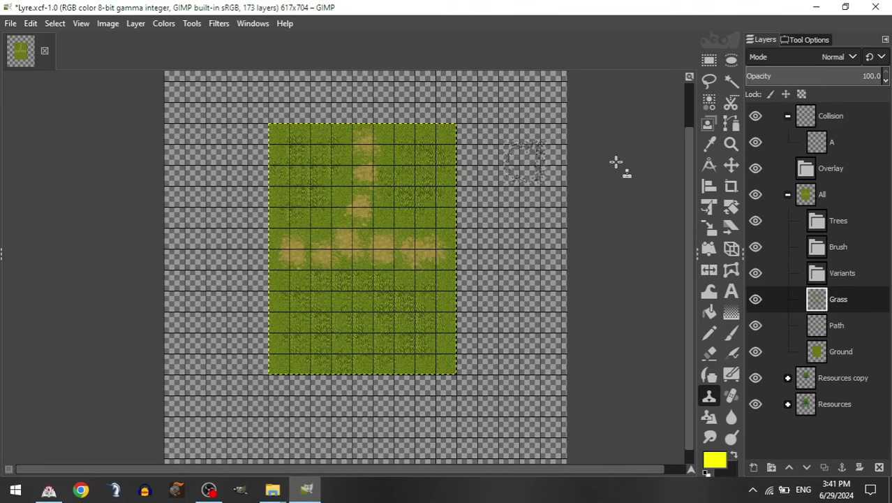
- Merge the Grass and Path layers down into the Ground layer
key(ctrl+shift+m)
key(ctrl+shift+m)
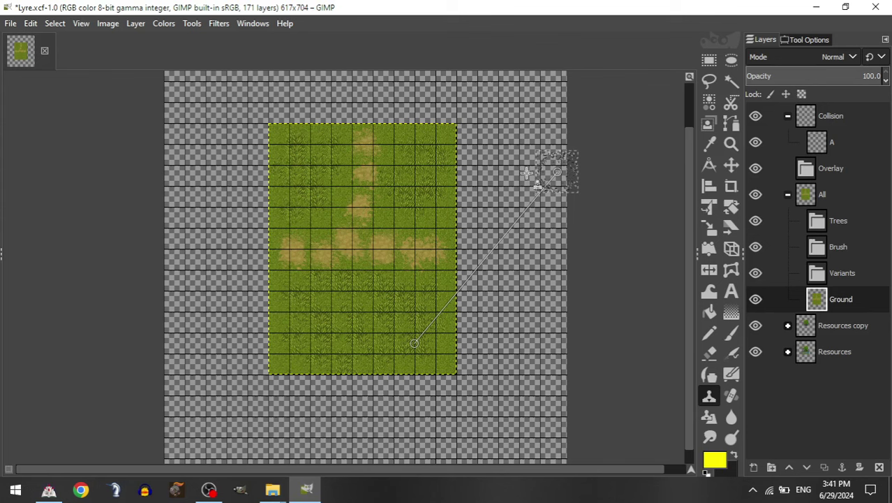
- Shade the merged Ground layer with light and dark patches using Dodge/Burn, and hide the grid
key(shift+d)
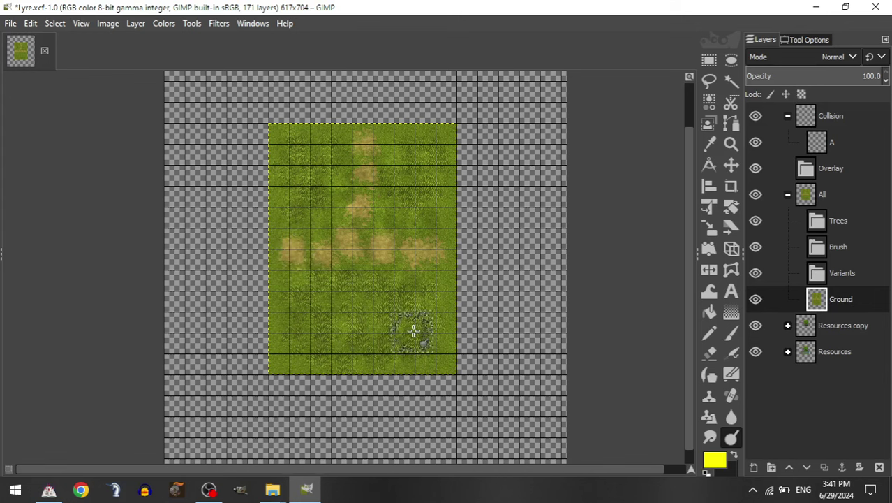
key(ctrl+')
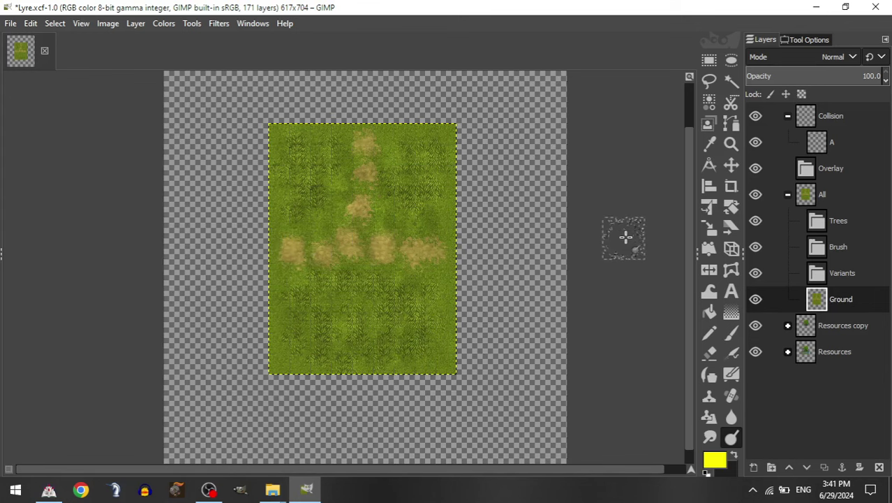
- Show the grid and expand the Resources copy group down to its Short Trees and Tall Trees groups
key(ctrl+shift+g)
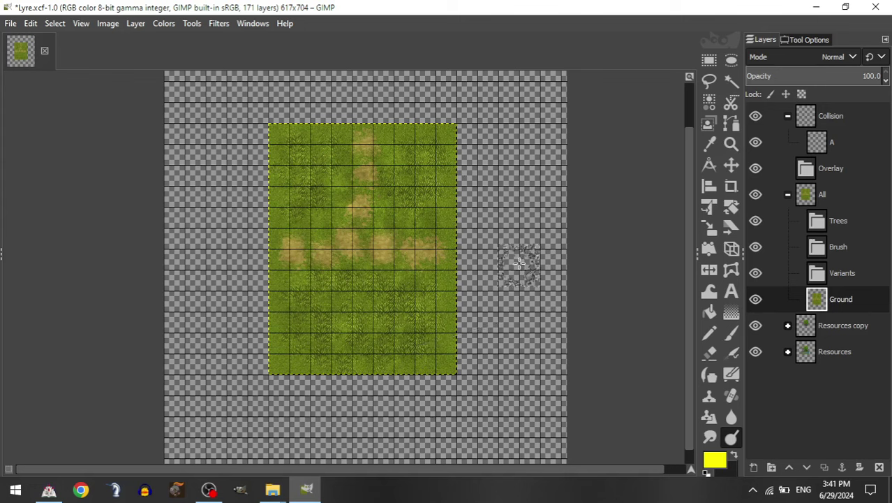
key(r)
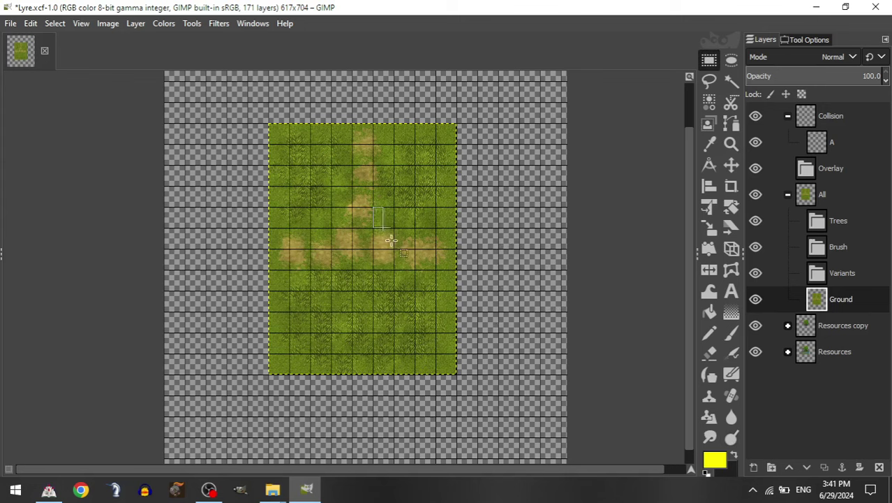
click(787, 325)
click(799, 352)
scroll(841, 222, down, 1)
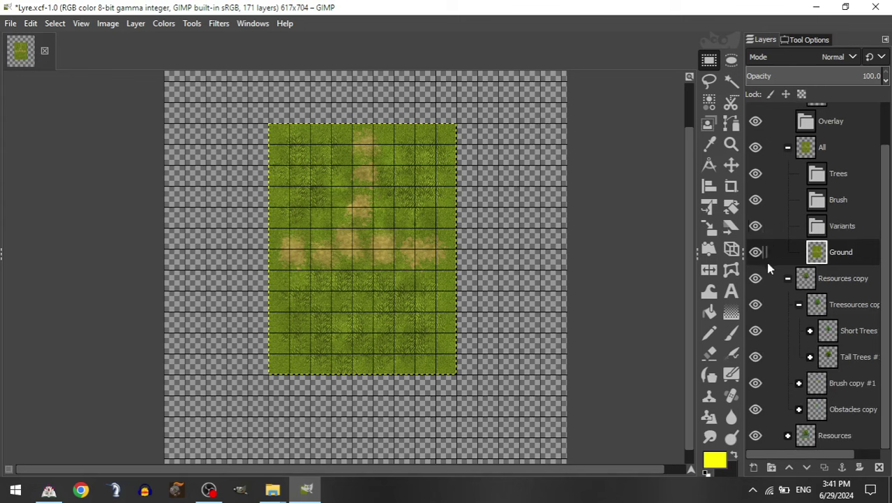
click(838, 309)
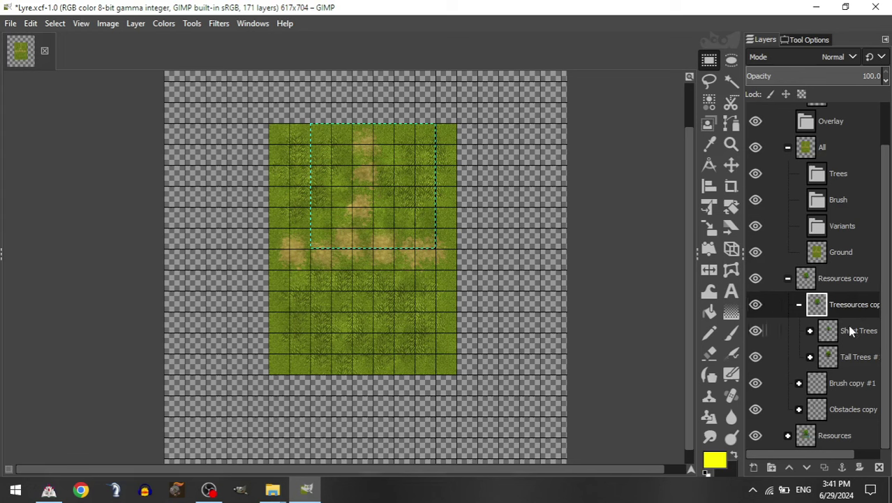
click(849, 330)
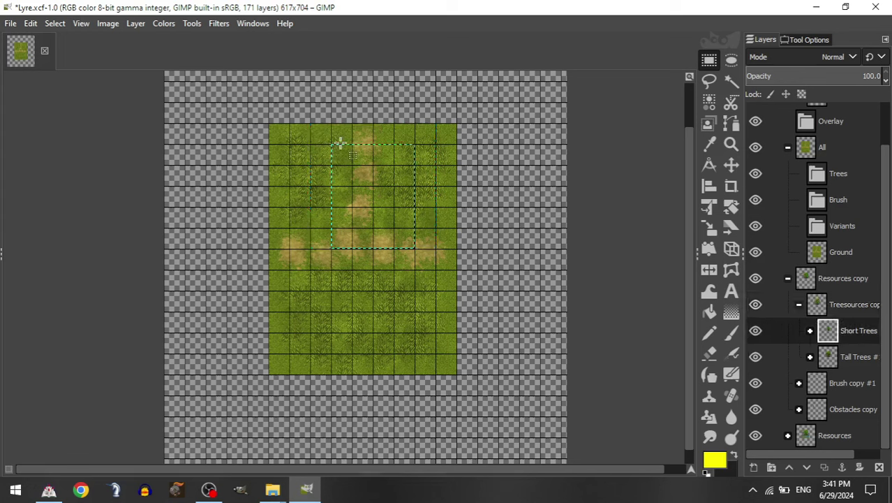
click(858, 364)
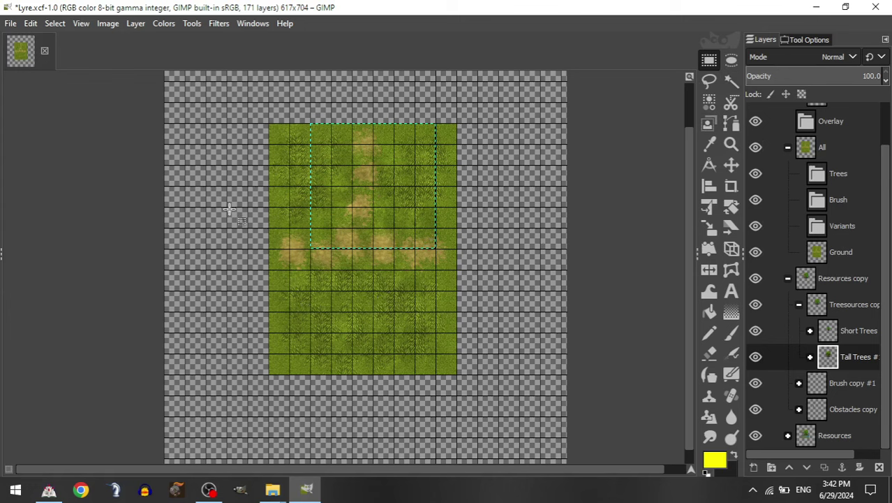
click(836, 312)
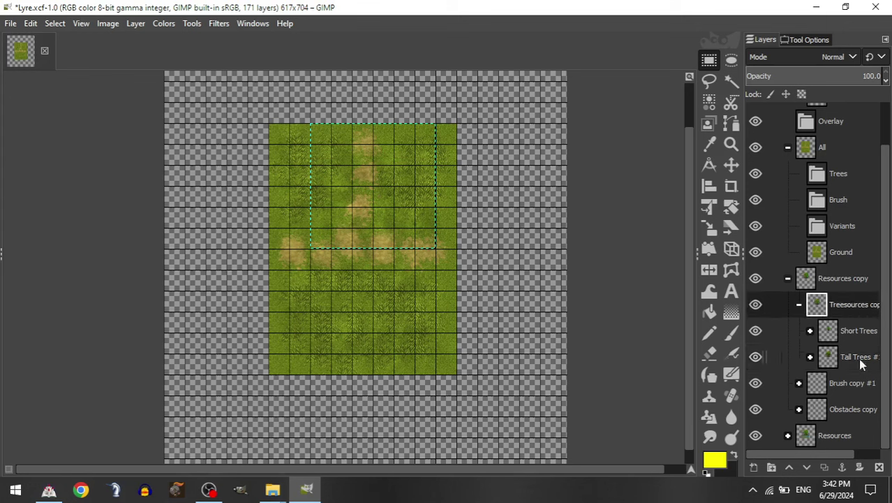
click(799, 307)
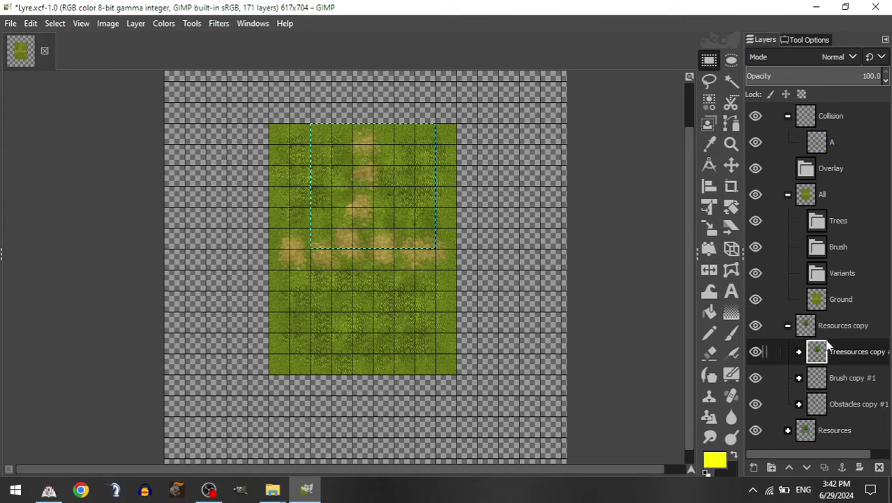
click(789, 433)
scroll(837, 404, down, 3)
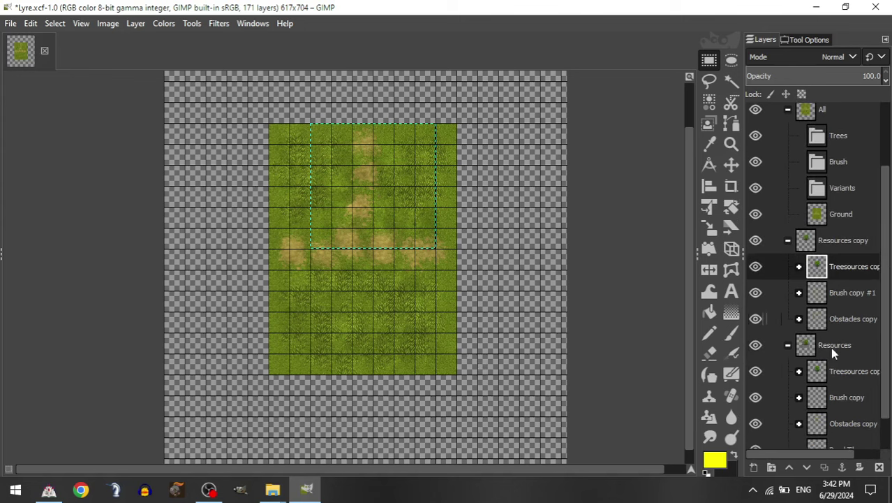
click(812, 372)
click(788, 346)
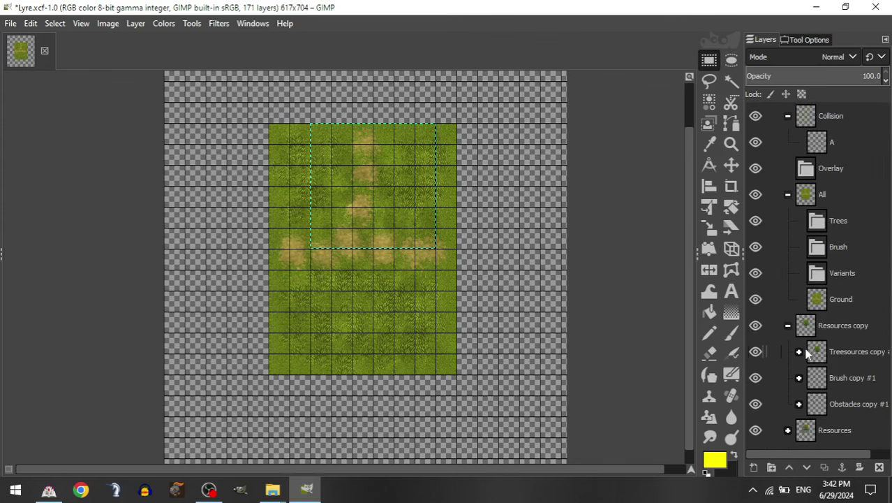
click(799, 352)
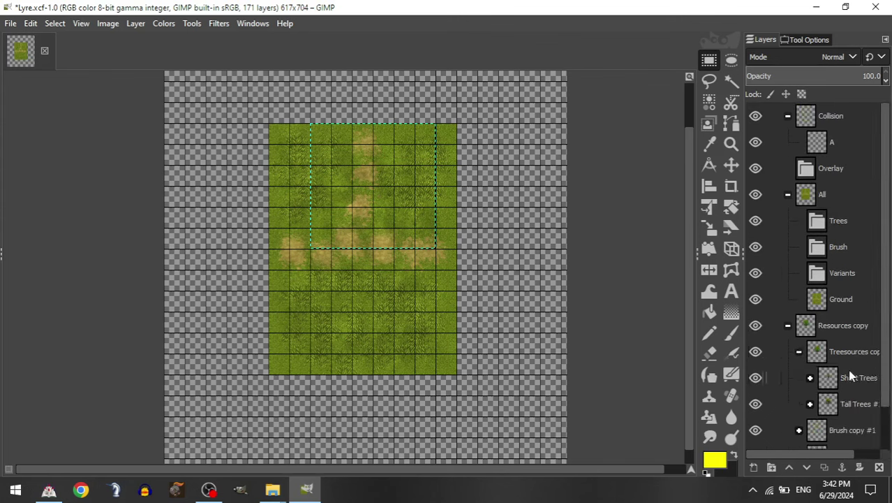
- Move a bright green tree layer from Short Trees into the Trees group and place it at the ground's upper-left corner
click(810, 404)
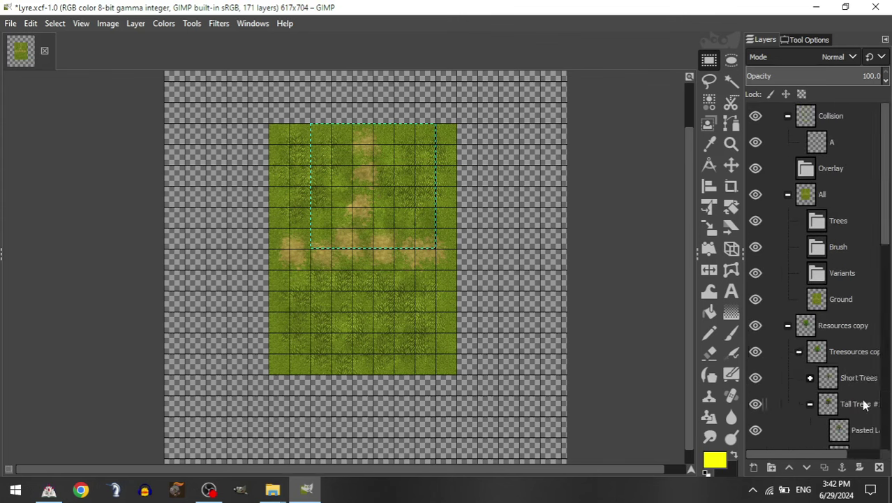
click(811, 378)
scroll(843, 337, down, 3)
drag(854, 387, 826, 198)
key(m)
drag(508, 326, 445, 220)
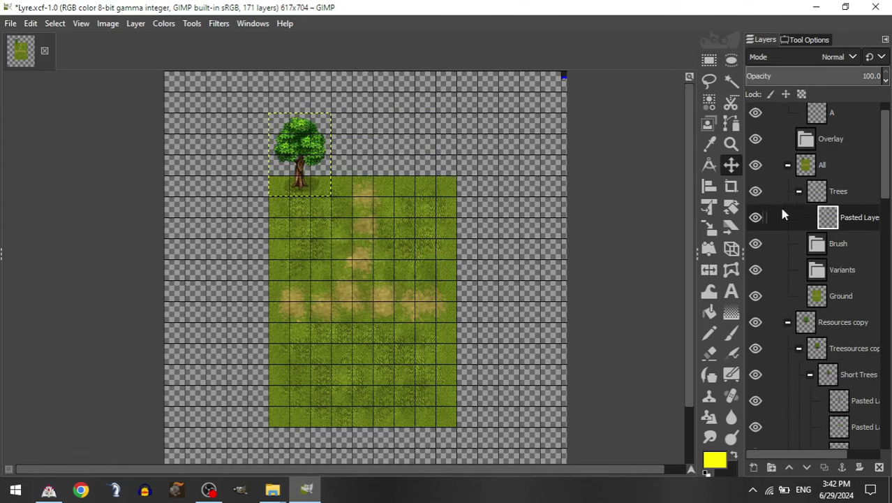
- Move the wide bright green tree into the Trees group and place it at the ground's upper-right corner
click(798, 191)
drag(856, 427, 843, 193)
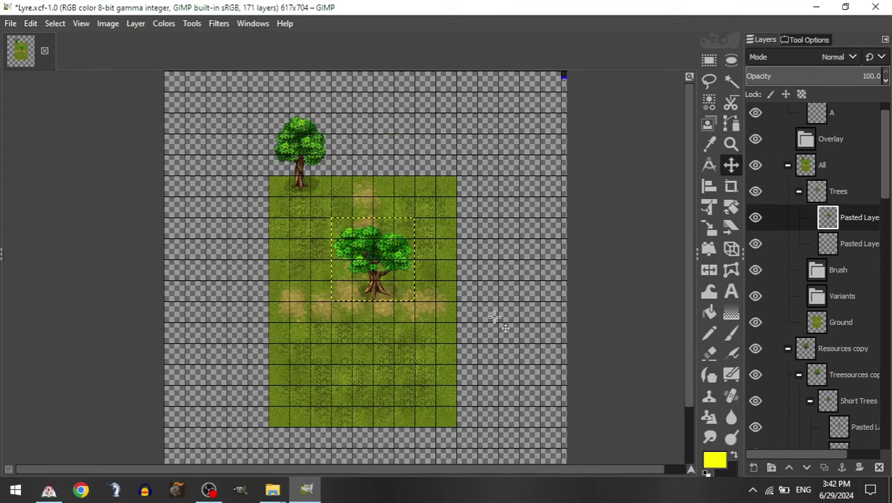
drag(494, 318, 521, 203)
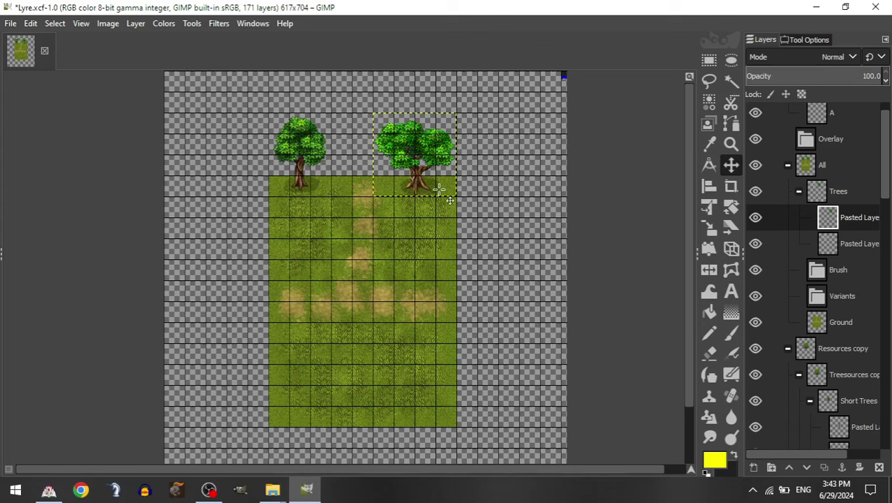
- Add a darker leafy tree and a small bare tree to the Trees group, overlapping the left and right corner trees
click(799, 190)
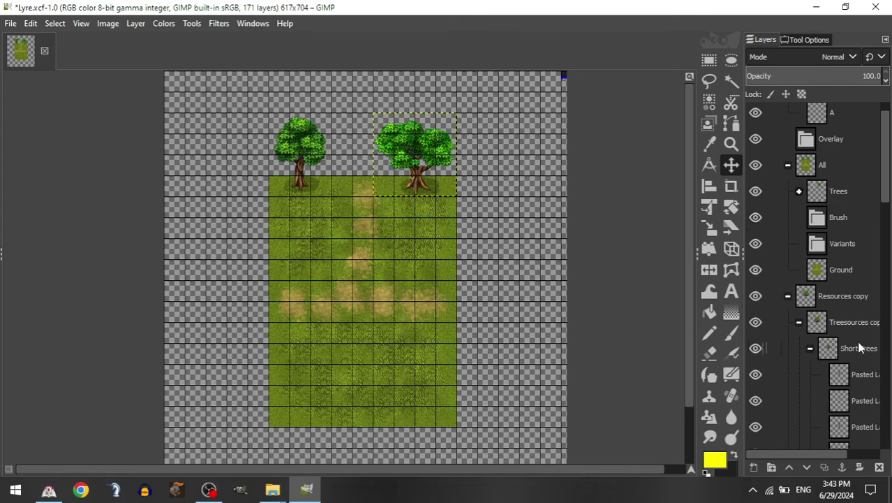
scroll(858, 346, down, 4)
drag(856, 351, 846, 148)
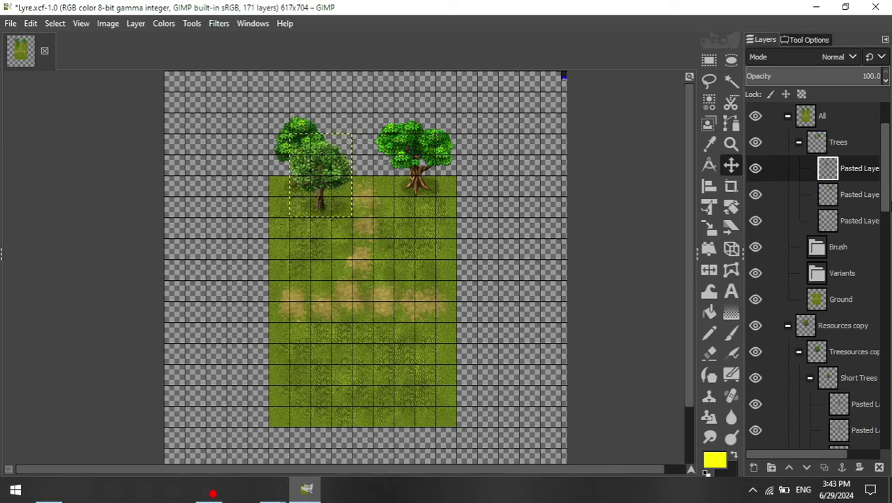
click(799, 142)
drag(842, 410, 843, 144)
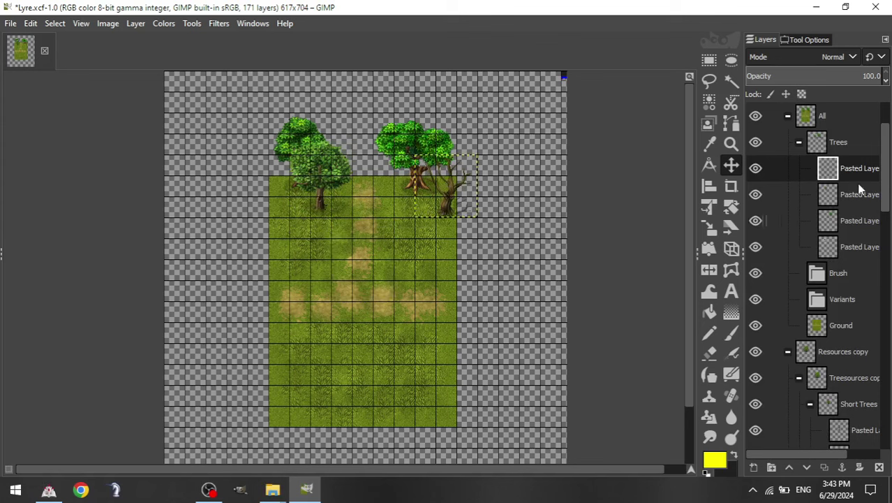
- Move a large leafy tree from Tall Trees into the Trees group and place it in front of the upper-left trees
click(798, 143)
scroll(840, 360, down, 2)
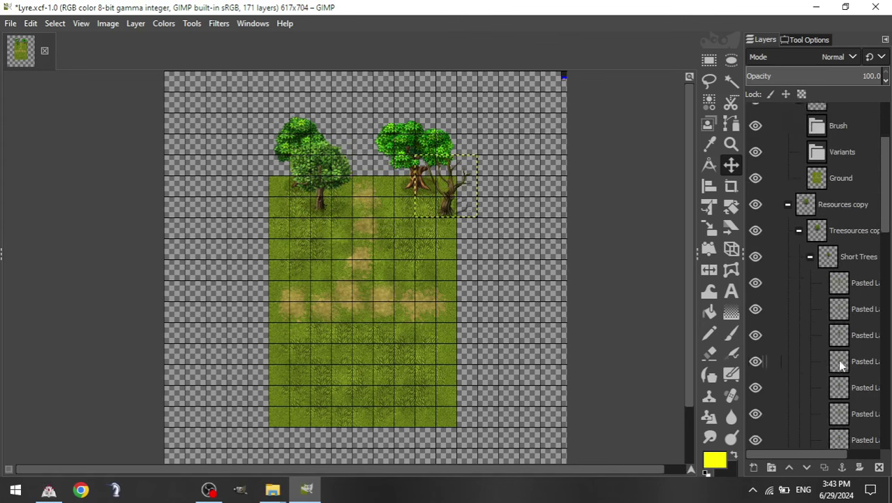
click(853, 390)
click(817, 261)
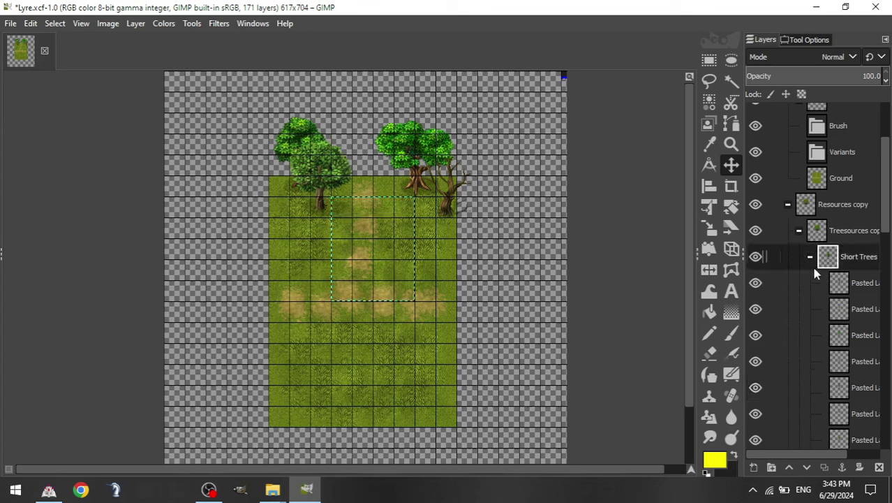
click(810, 258)
drag(847, 398, 842, 153)
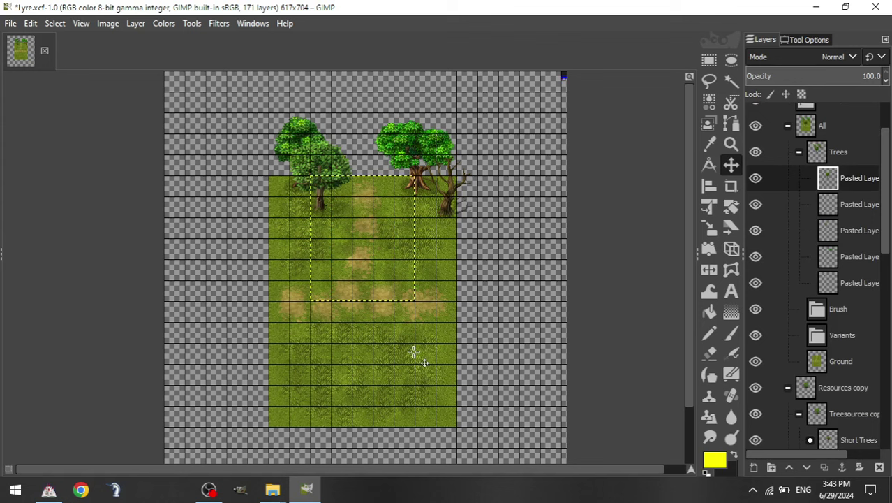
drag(419, 329, 366, 261)
key(Right)
key(Right)
key(Right)
key(Right)
key(Right)
key(Right)
key(Right)
key(Right)
key(Right)
key(Right)
key(Right)
key(Right)
key(Right)
key(Right)
key(Right)
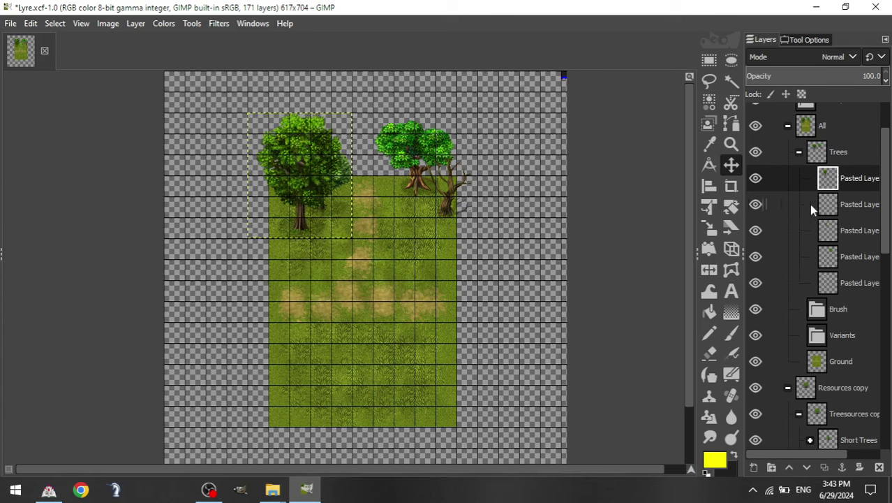
- Cut one tree layer out of the Tall Trees group
click(798, 152)
mouse_move(853, 435)
mouse_down()
mouse_move(859, 118)
mouse_move(846, 170)
mouse_move(841, 427)
mouse_up()
key(ctrl+x)
scroll(853, 278, up, 3)
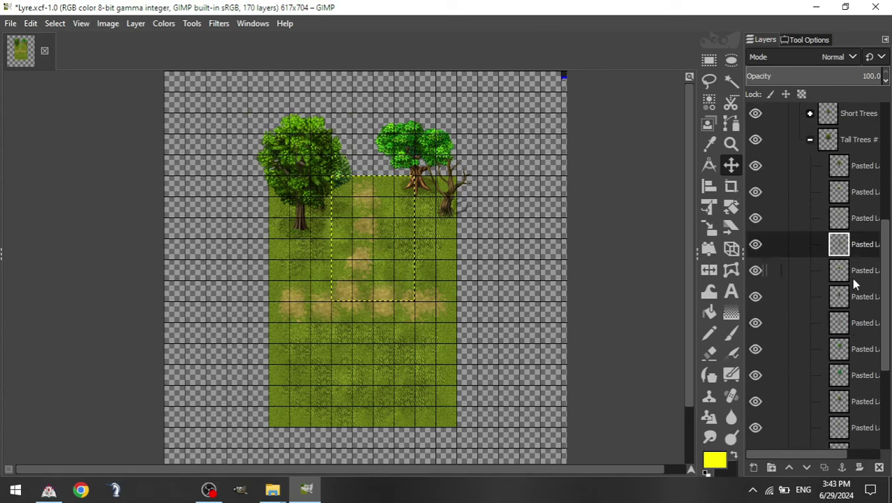
- Move two tall bare trees from Tall Trees into the Trees group, placing one in front of the trees on each side of the path
mouse_move(851, 323)
mouse_down()
mouse_move(859, 110)
mouse_move(847, 157)
mouse_move(841, 117)
mouse_move(845, 129)
mouse_up()
drag(536, 342, 597, 268)
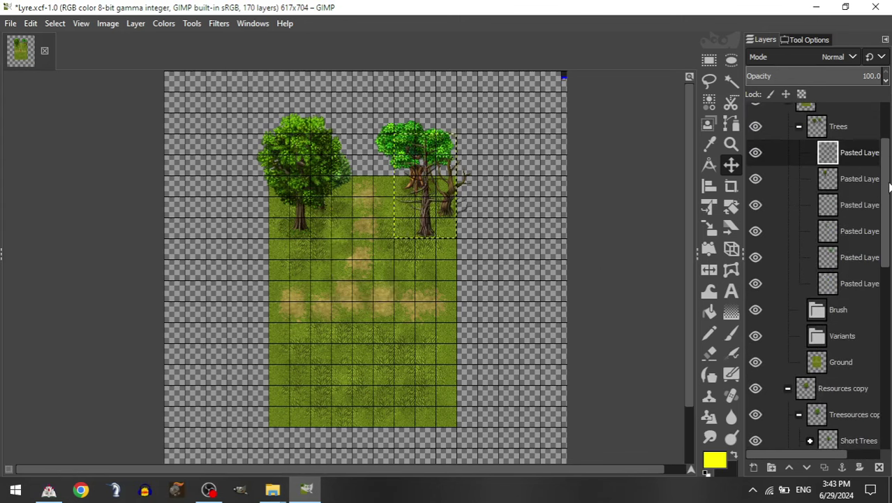
click(799, 127)
drag(864, 404, 836, 129)
drag(378, 254, 419, 253)
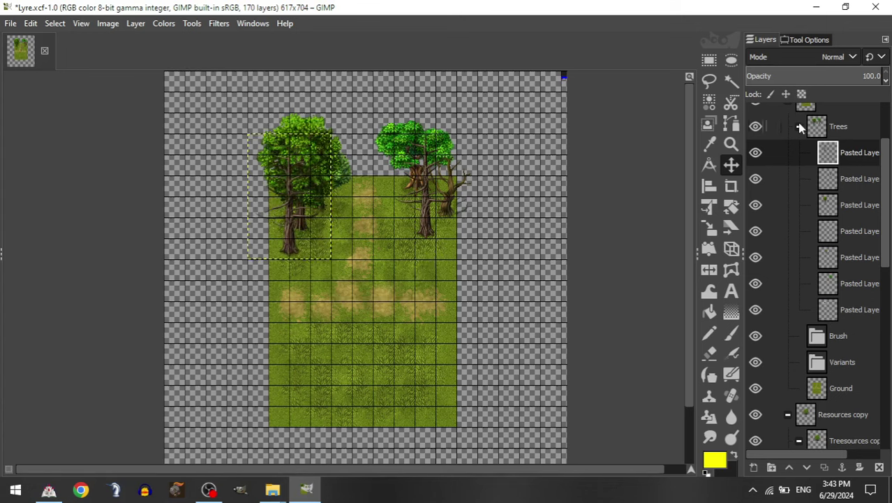
- Remove another tree layer from the Tall Trees group
click(800, 127)
scroll(817, 257, down, 2)
drag(841, 354, 849, 297)
- Move the teal tree from Tall Trees into the Trees group and place it in front of the upper-right trees
scroll(872, 377, down, 5)
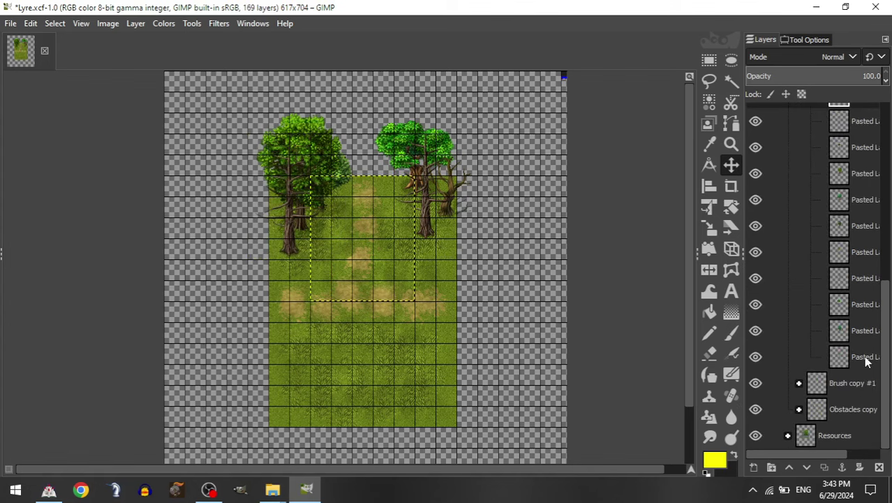
scroll(867, 353, up, 6)
drag(866, 370, 848, 221)
drag(661, 318, 631, 322)
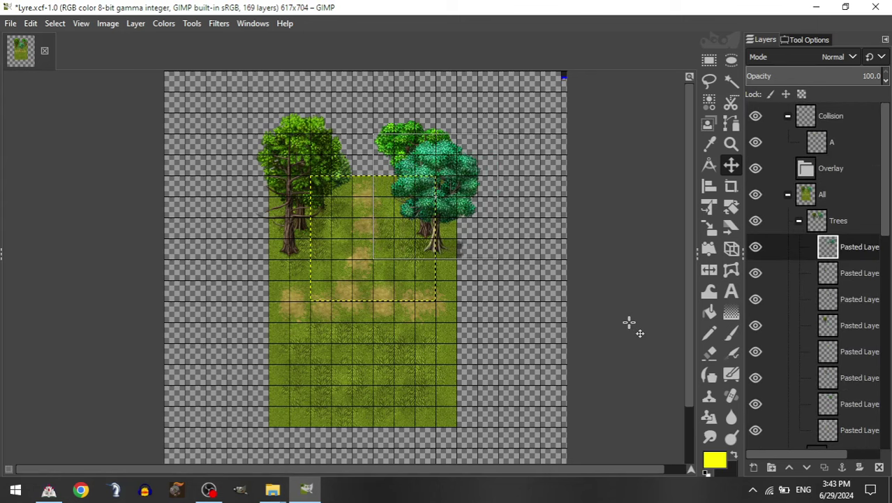
- Move a leafy tree and a bare tree from Short Trees into Trees, placing them below the path at the left edge and centre
click(798, 221)
scroll(549, 311, down, 3)
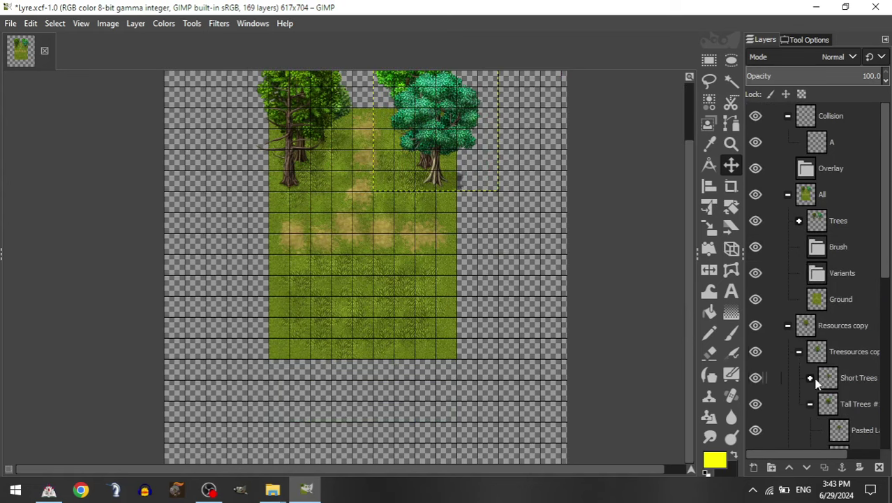
click(811, 378)
scroll(859, 325, down, 3)
drag(856, 380, 841, 142)
drag(484, 183, 405, 240)
click(800, 139)
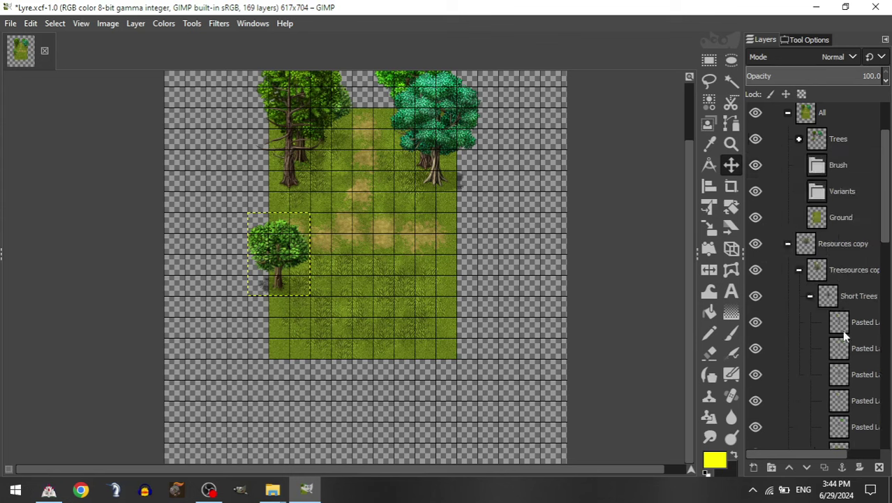
drag(848, 423, 841, 141)
drag(552, 185, 530, 243)
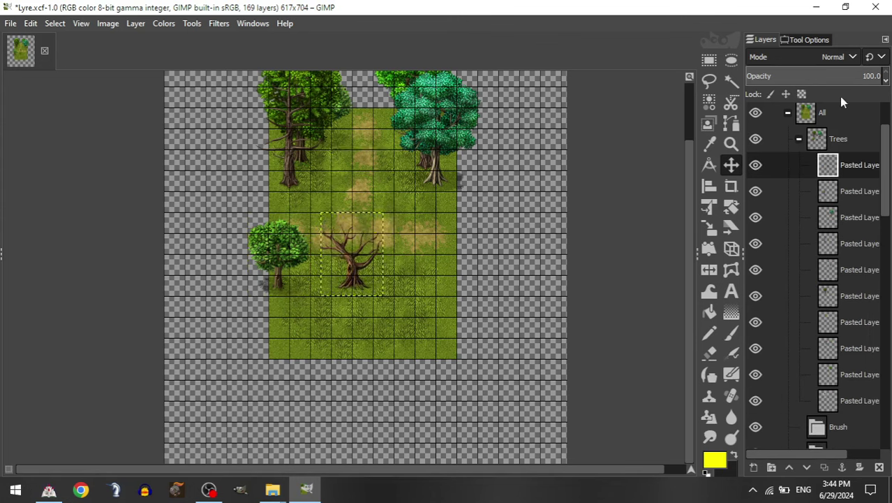
- Try a narrow leafy tree from Short Trees below the right branch of the path
click(799, 139)
drag(864, 423, 855, 142)
drag(531, 171, 593, 236)
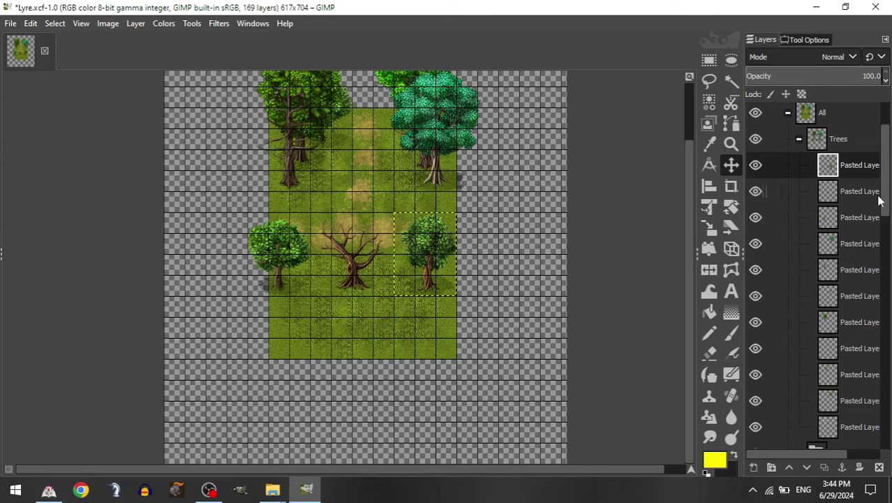
- Replace the narrow tree below the path's right branch with a smaller round leafy tree
drag(870, 166, 848, 167)
click(799, 165)
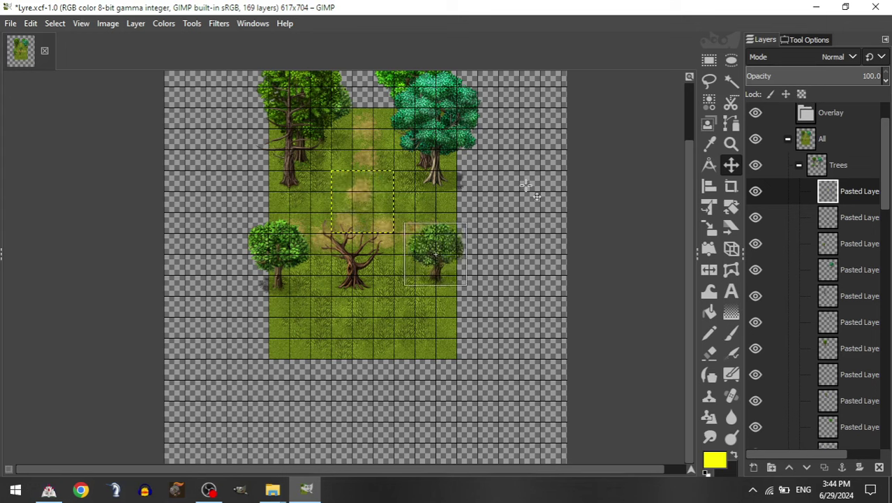
drag(526, 185, 516, 182)
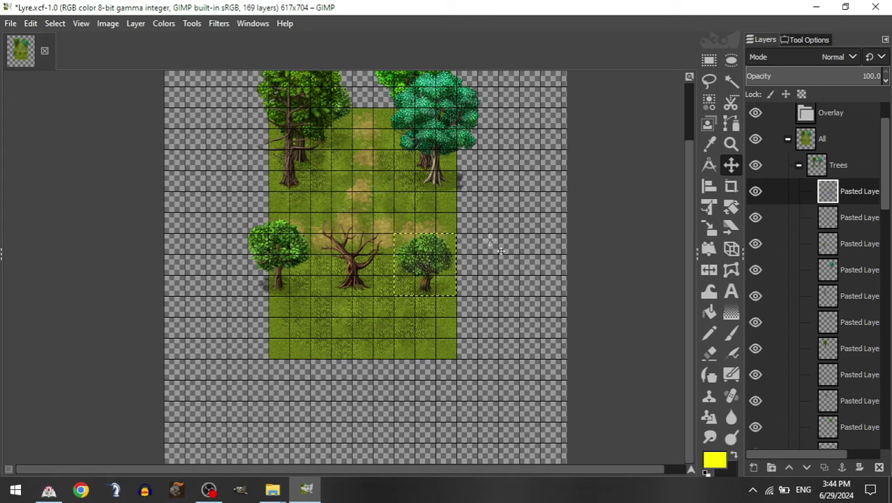
- Move a small bare tree from Short Trees into the Trees group and place it at the right edge, in front of the round tree
click(799, 166)
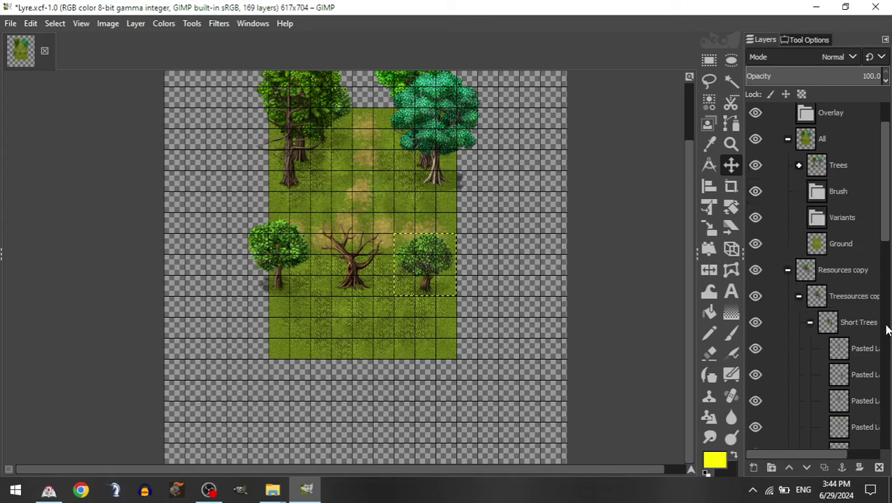
click(810, 323)
click(810, 322)
drag(866, 427, 843, 169)
drag(430, 206, 514, 288)
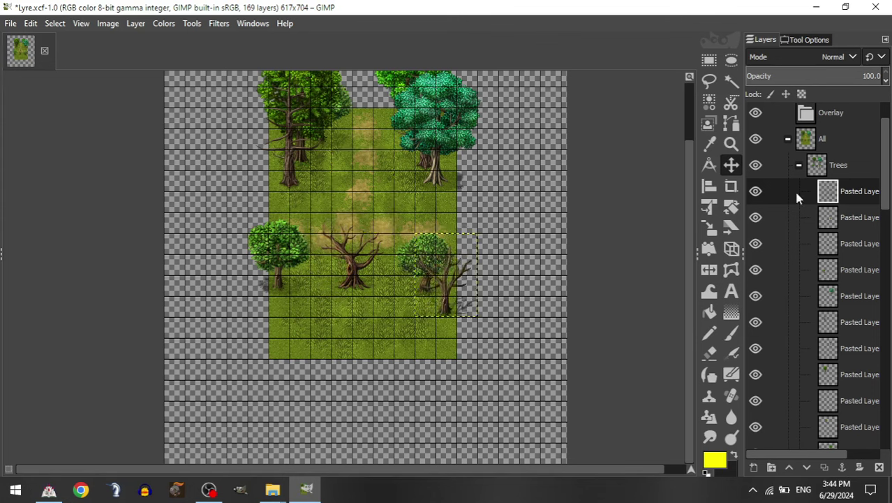
- Move a bright green tree from Short Trees into the Trees group and place it between the left round tree and the central bare tree
click(798, 166)
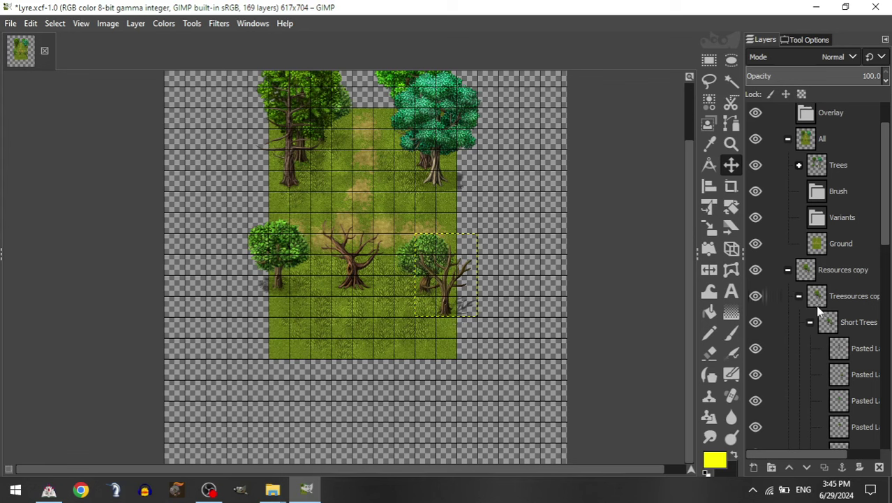
click(810, 321)
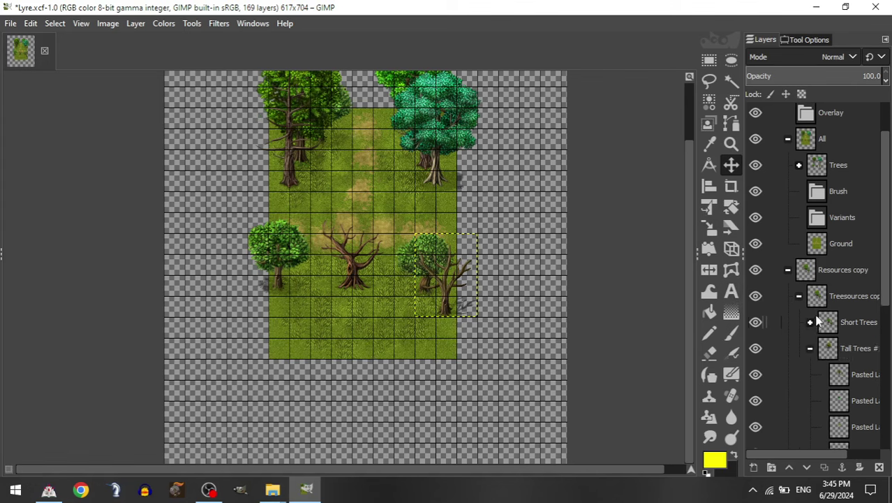
scroll(818, 312, down, 2)
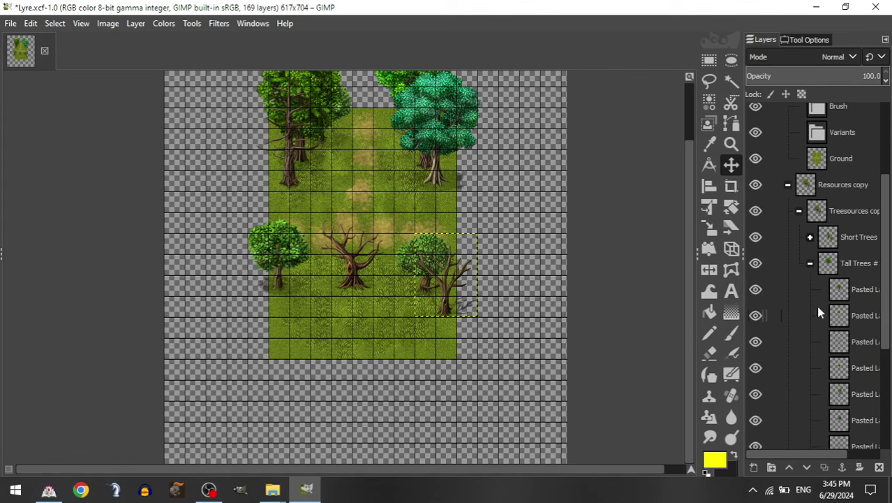
click(810, 237)
drag(866, 375, 870, 202)
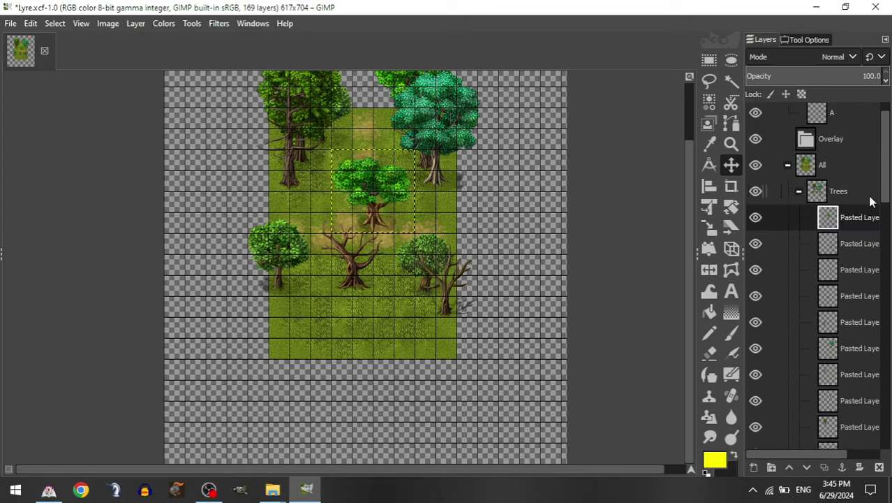
click(844, 245)
drag(414, 145, 354, 226)
click(799, 191)
- Move a small bare tree from Short Trees into Trees and place it just right of the central bare tree, slightly lower
scroll(810, 230, down, 2)
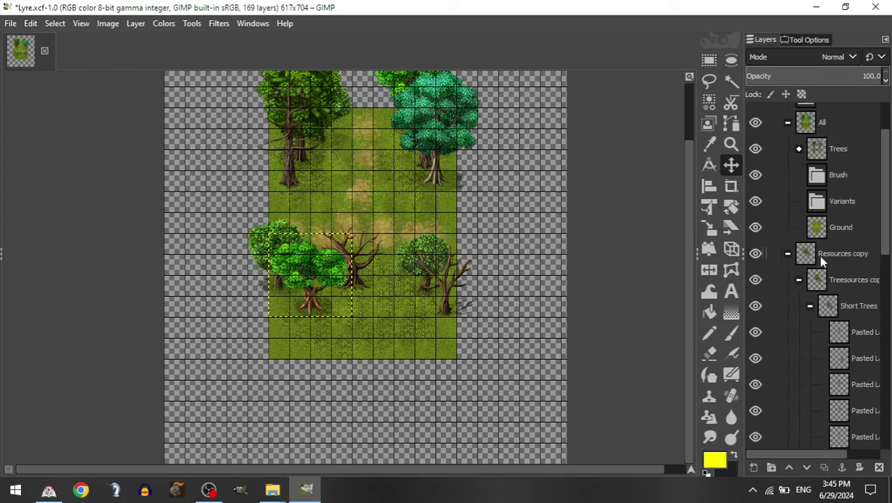
drag(852, 391, 855, 358)
scroll(856, 357, down, 3)
click(856, 350)
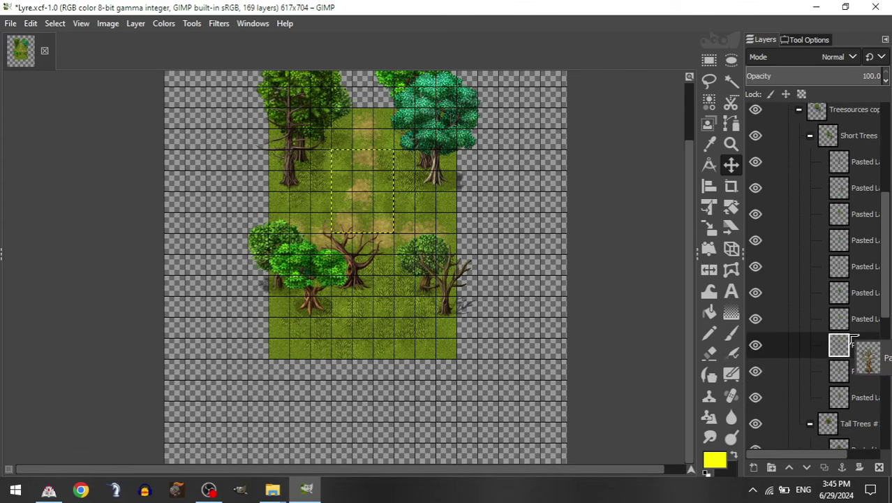
mouse_move(853, 323)
mouse_down()
mouse_move(864, 329)
mouse_move(846, 87)
mouse_move(871, 114)
mouse_move(845, 150)
mouse_up()
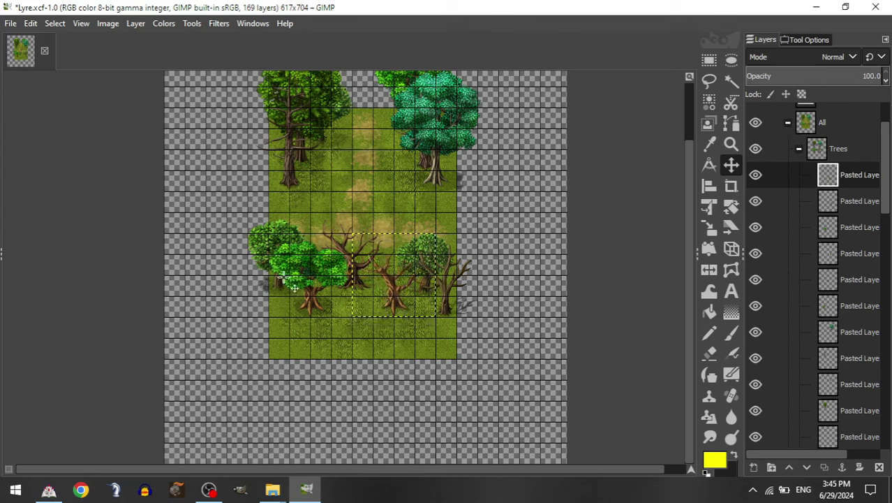
drag(385, 298, 428, 298)
key(ctrl+z)
click(800, 151)
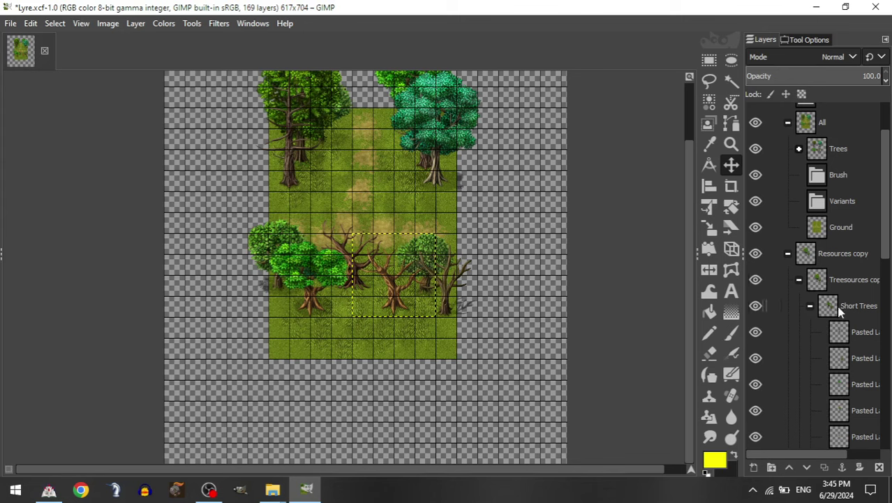
- Move a conifer from the Tall Trees group into Trees and place it at the ground's lower left edge, in front of the round tree
click(810, 306)
scroll(858, 390, down, 3)
drag(858, 402, 847, 113)
drag(843, 116, 840, 178)
drag(459, 210, 374, 315)
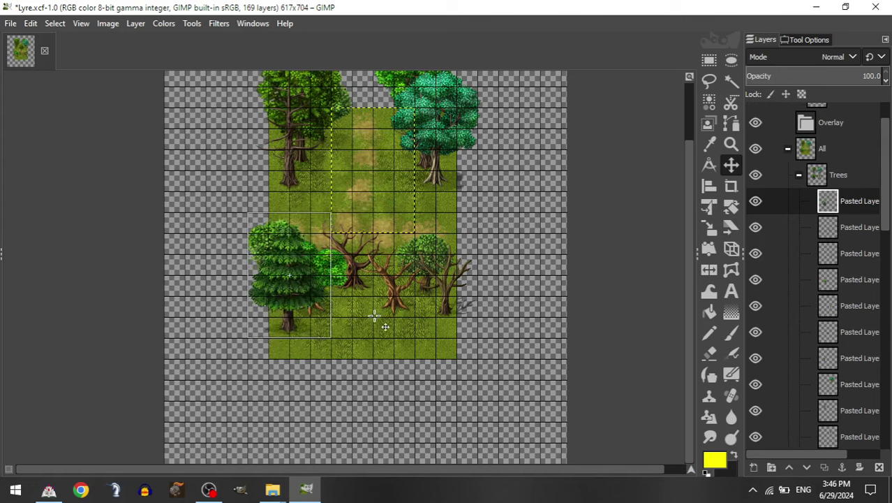
click(799, 176)
- Move a tall bare tree with a straight trunk from Tall Trees into Trees and place it in front of the central bare tree
drag(860, 386, 855, 155)
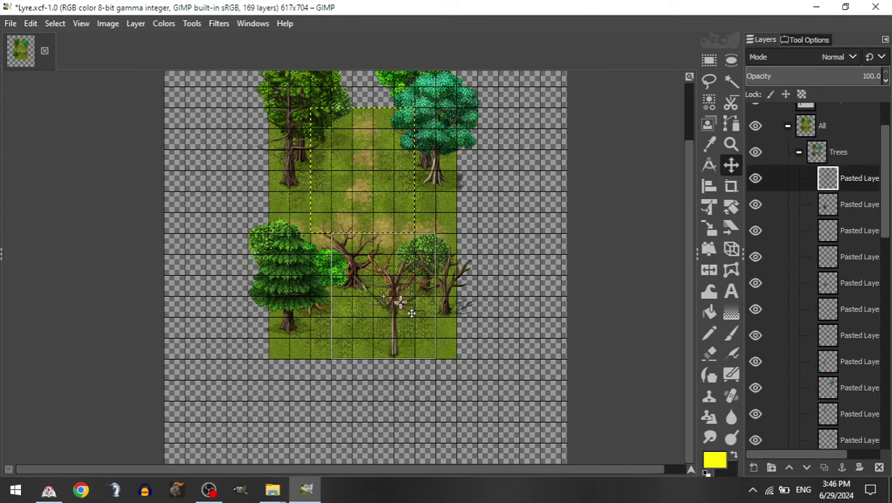
drag(400, 301, 379, 280)
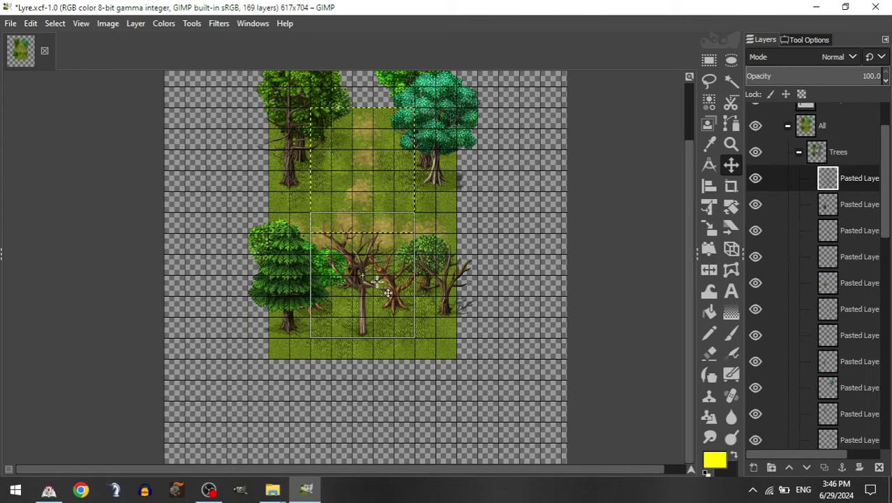
click(800, 152)
- Move a tall round leafy tree from Tall Trees into Trees and place it near the bottom edge, between the conifer and the straight bare tree
scroll(837, 279, down, 3)
drag(842, 389, 853, 148)
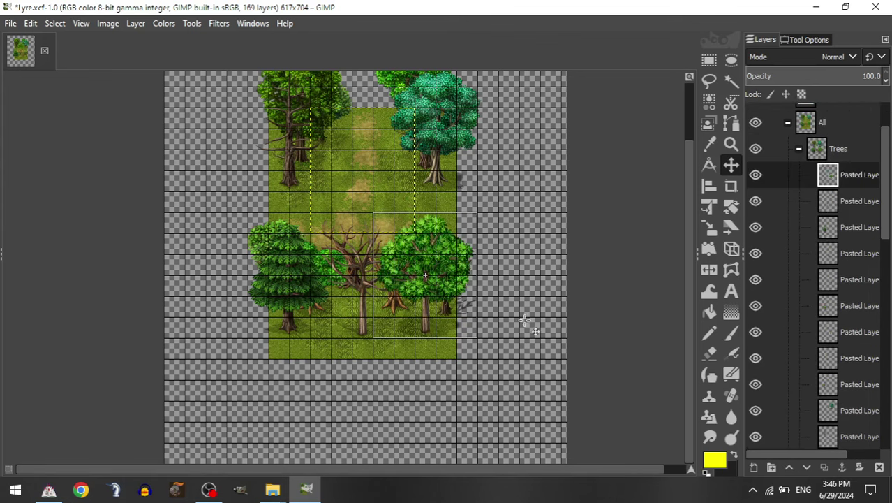
drag(522, 326, 422, 345)
click(799, 150)
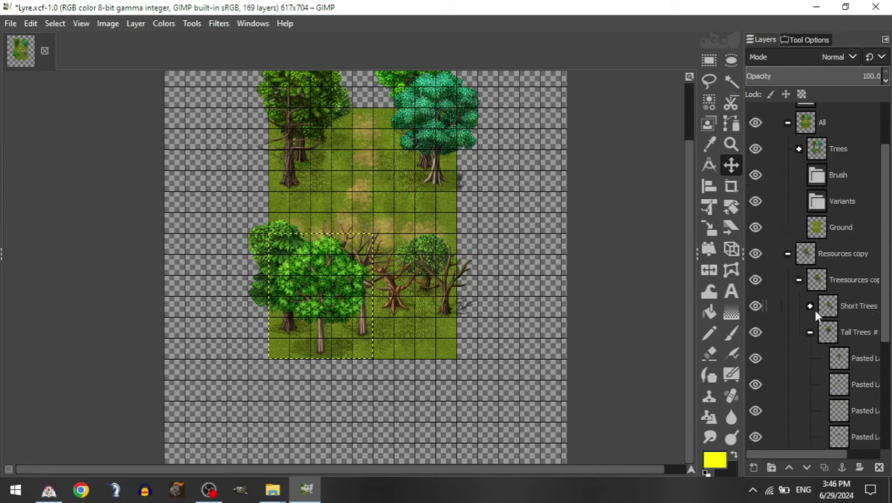
- Move a narrow dark leafy tree from Tall Trees into Trees and place it in front of the small round tree at the lower right
scroll(852, 353, down, 2)
drag(853, 352, 853, 278)
drag(428, 195, 487, 296)
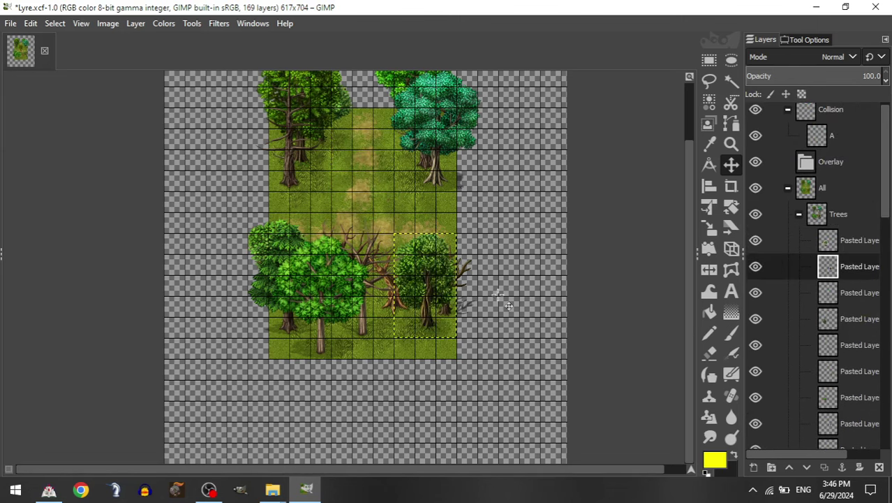
click(798, 215)
- Move a tall twisted bare tree from Tall Trees into Trees and place it at the ground's bottom edge, left of the dark leafy tree
scroll(851, 377, down, 3)
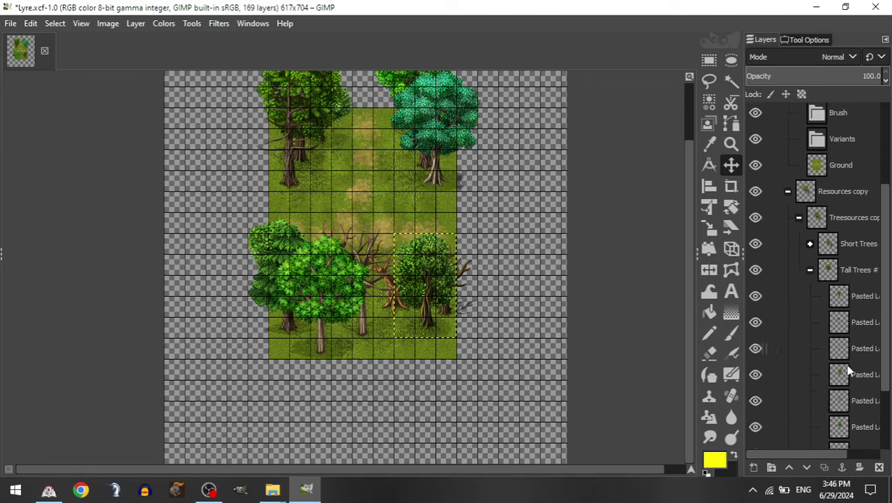
drag(850, 400, 841, 178)
drag(675, 297, 677, 317)
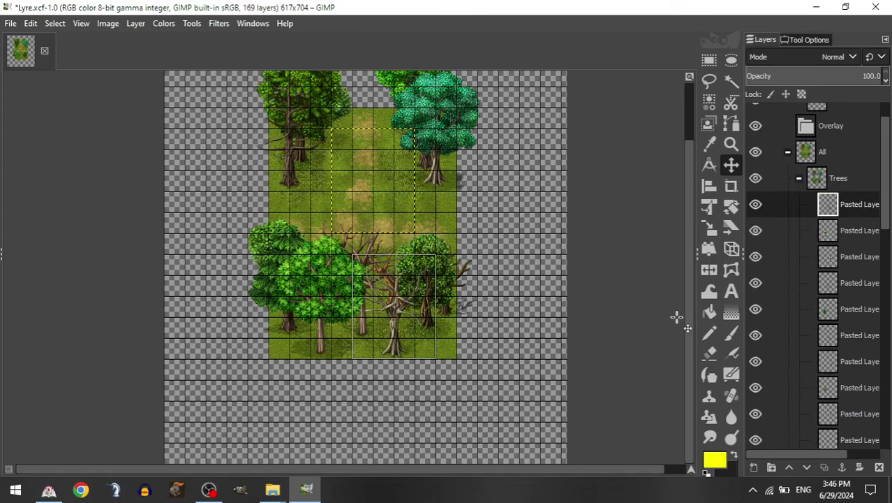
click(799, 178)
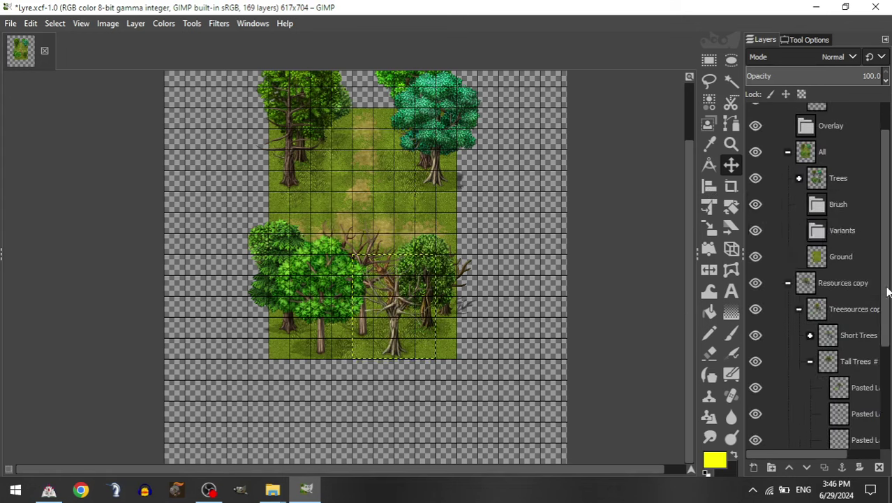
- Move a small bush from the Obstacles copy #1 group into the Brush group and place it right of the upper left trees' trunks
click(810, 365)
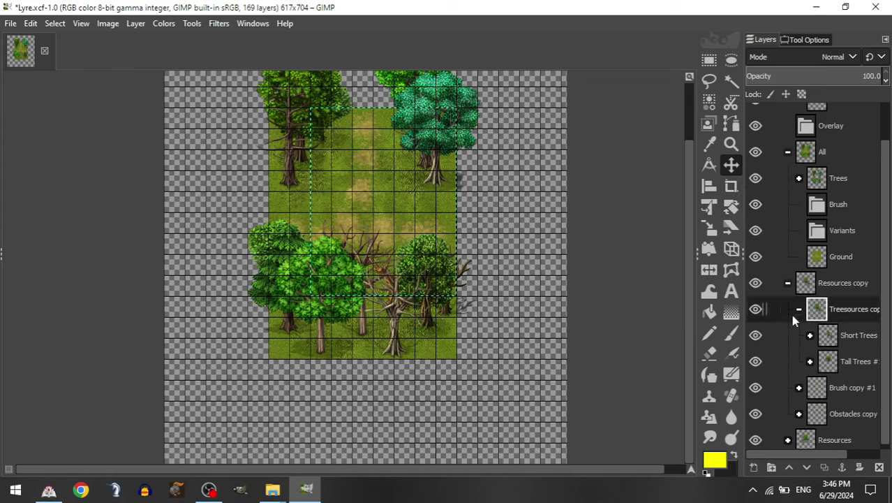
click(799, 309)
scroll(499, 374, up, 2)
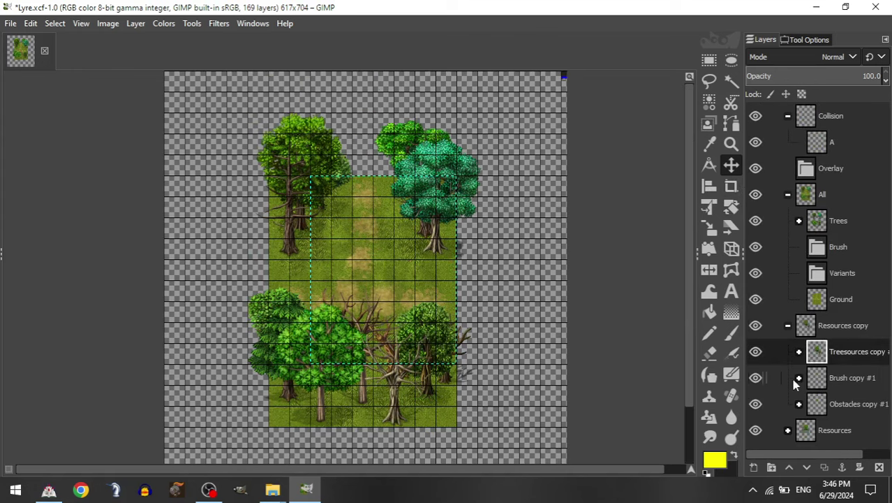
click(799, 405)
mouse_move(837, 389)
mouse_down()
mouse_move(845, 115)
mouse_move(850, 130)
mouse_move(835, 133)
mouse_up()
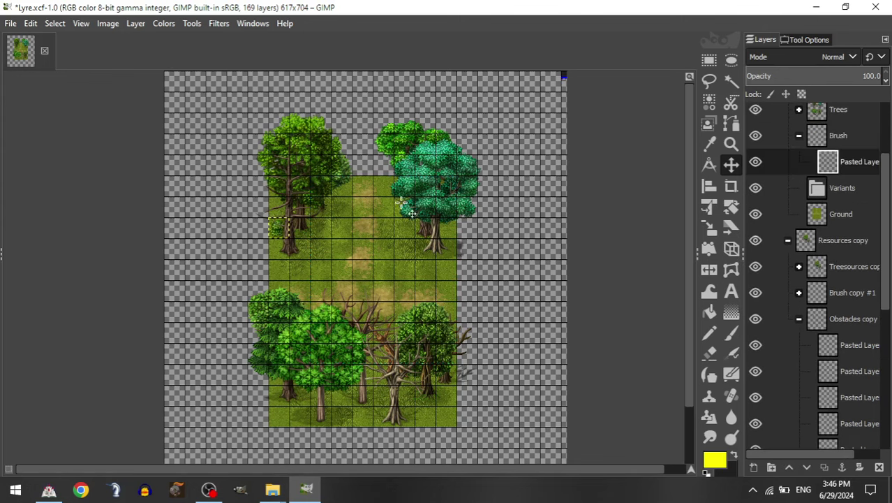
drag(458, 247, 436, 200)
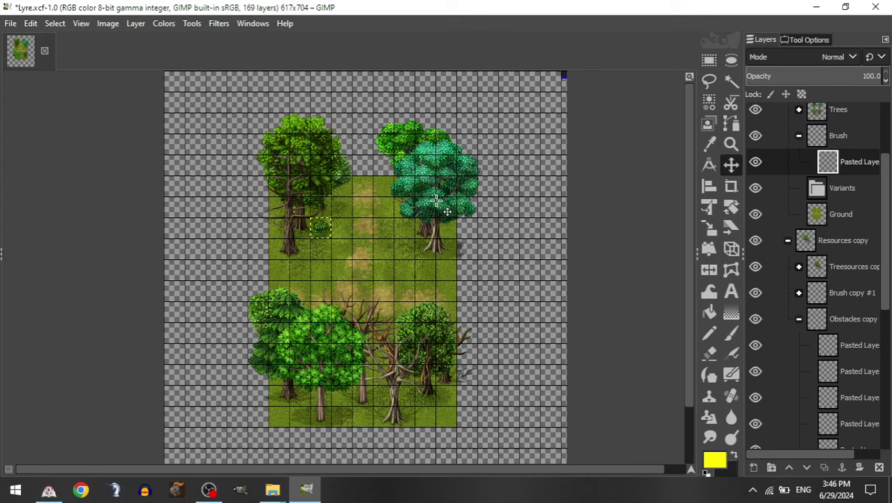
mouse_move(327, 253)
mouse_down()
mouse_move(440, 246)
mouse_move(344, 247)
mouse_up()
click(800, 135)
- Move a tree stump from Obstacles copy #1 into Brush and place it left of the teal tree's trunk
mouse_move(843, 416)
mouse_down()
mouse_move(846, 180)
mouse_move(859, 148)
mouse_up()
drag(734, 255, 689, 237)
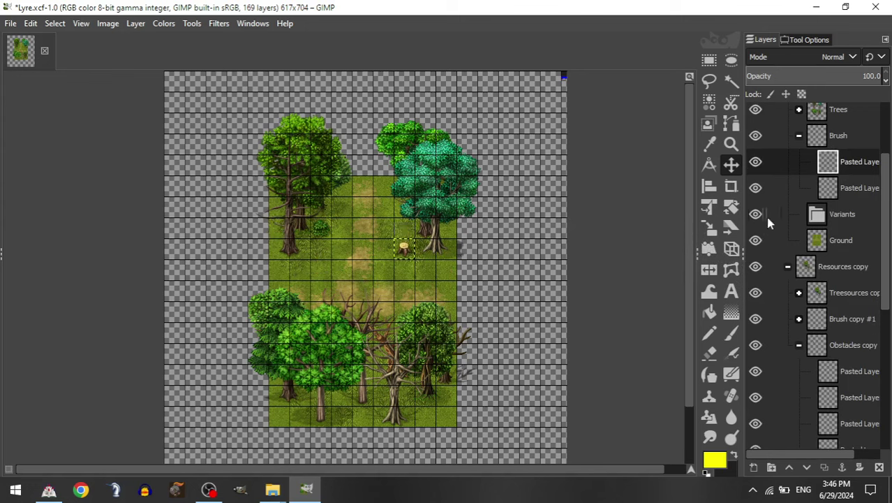
click(798, 135)
- Move a leafy plant from Obstacles copy #1 into Brush and place it at the ground's bottom edge, right of the twisted bare tree
scroll(820, 391, right, 2)
scroll(821, 391, down, 3)
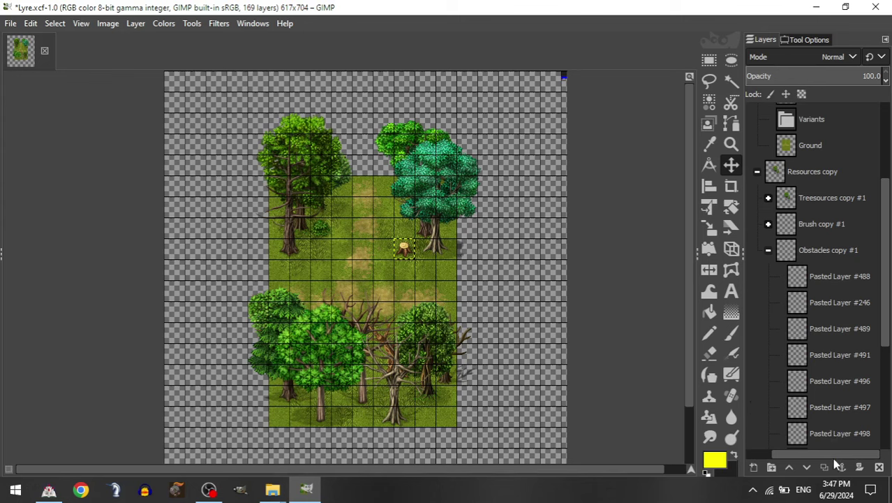
scroll(829, 458, left, 2)
mouse_move(848, 396)
mouse_down()
mouse_move(855, 323)
mouse_move(841, 119)
mouse_move(845, 154)
mouse_up()
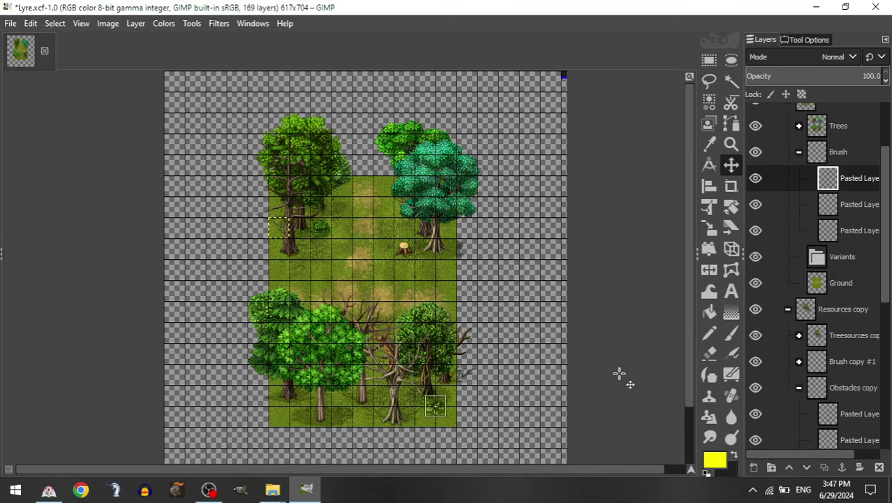
drag(630, 365, 607, 383)
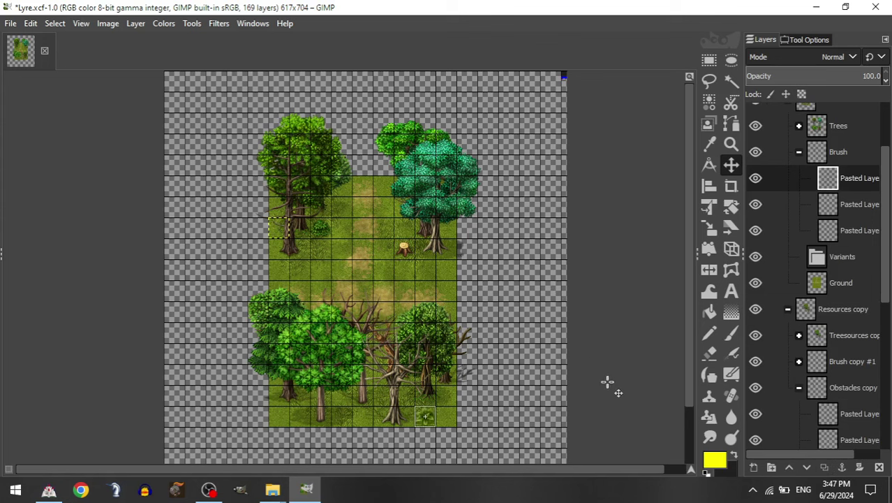
click(799, 151)
- Move the small white cluster from the Brush copy #1 group into Brush and place it below the upper left trees' trunks
scroll(822, 277, down, 1)
click(798, 266)
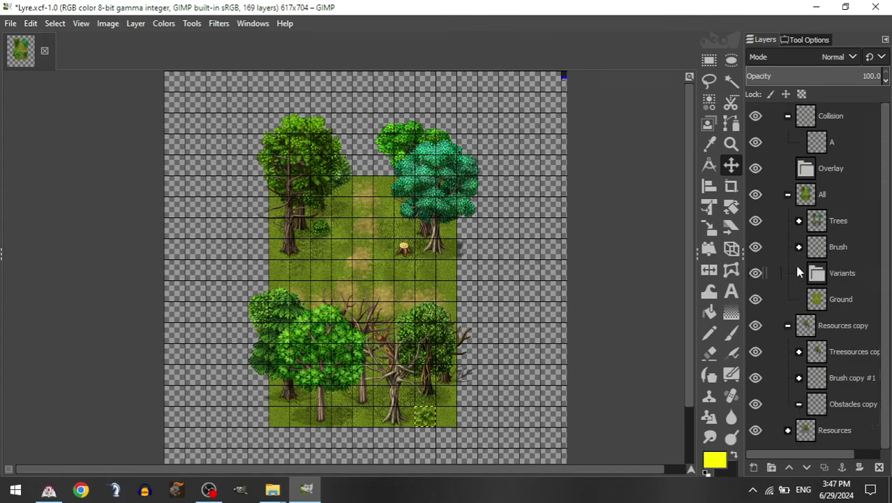
click(798, 377)
mouse_move(831, 429)
mouse_down()
mouse_move(839, 174)
mouse_move(849, 139)
mouse_move(842, 248)
mouse_up()
drag(497, 280, 512, 351)
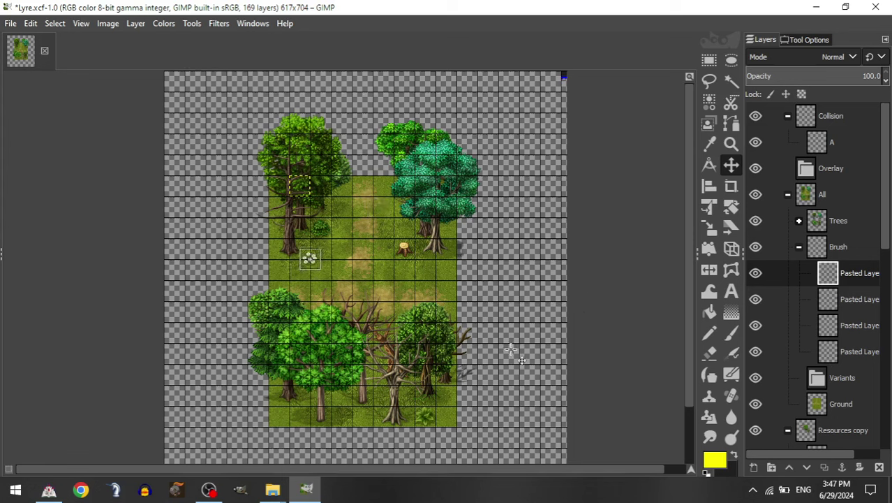
click(798, 248)
- Move a small green plant from Brush copy #1 into Brush and place it above the stump, beside the teal tree's foliage
scroll(833, 315, down, 3)
drag(837, 379, 840, 131)
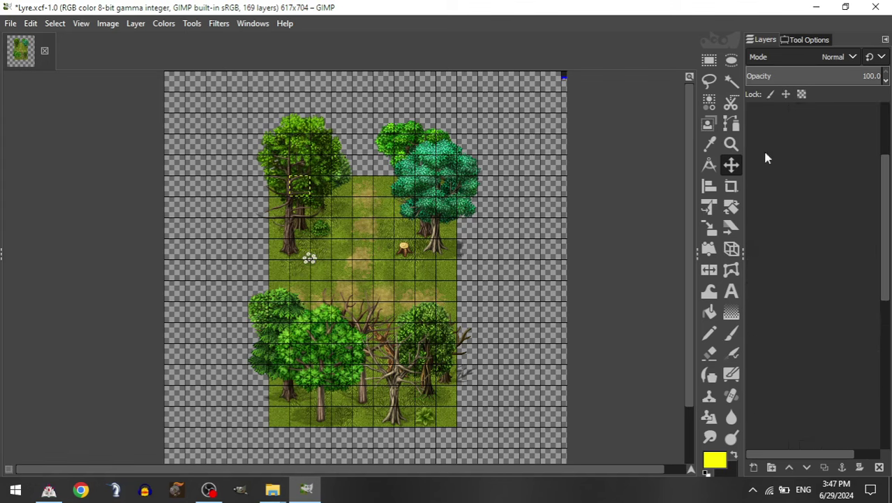
drag(610, 400, 574, 227)
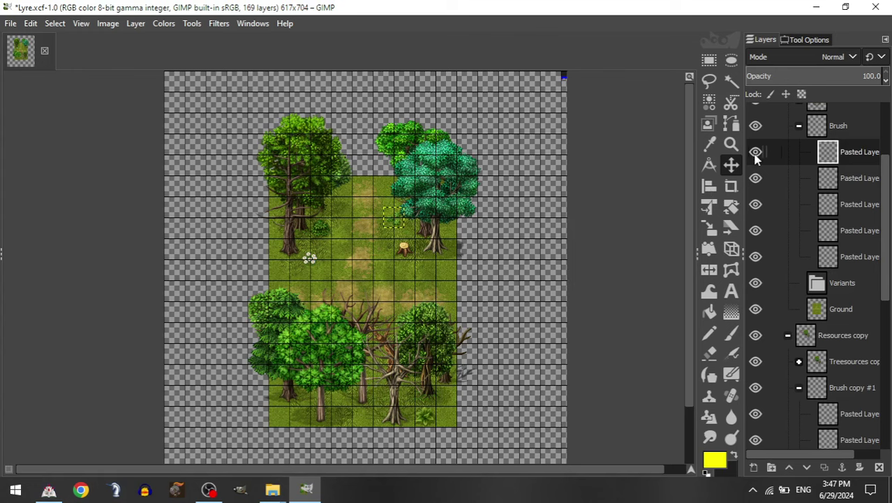
click(799, 127)
- Move another small brush piece from Brush copy #1 into Brush and place it between the twisted bare tree and the dark leafy tree
scroll(831, 265, down, 2)
drag(845, 337, 841, 290)
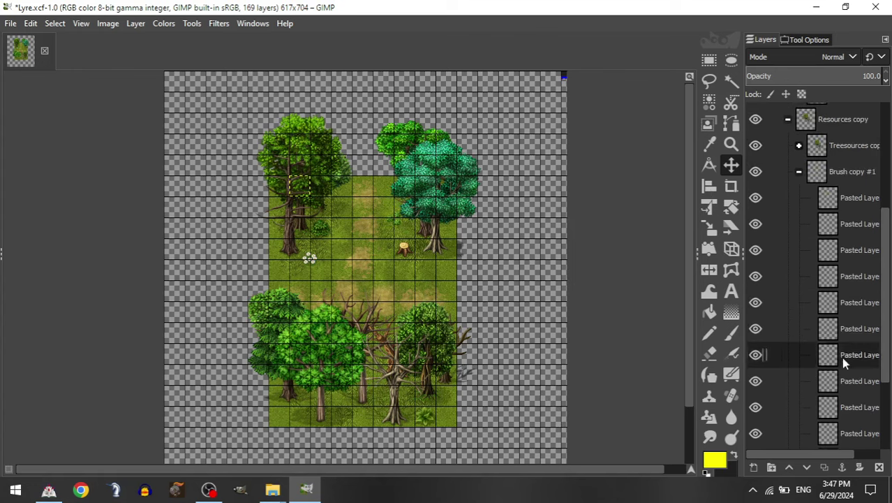
mouse_move(841, 357)
mouse_down()
mouse_move(857, 150)
mouse_move(851, 165)
mouse_move(841, 85)
mouse_move(857, 197)
mouse_move(797, 201)
mouse_up()
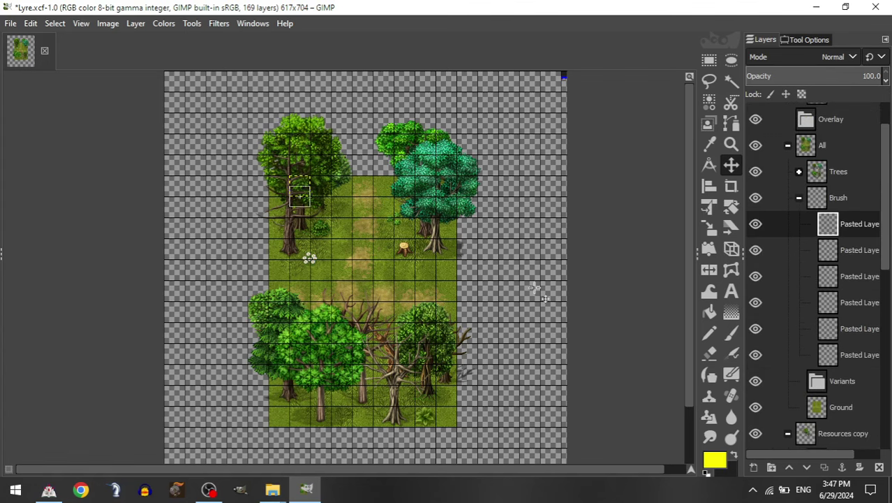
drag(588, 381, 625, 414)
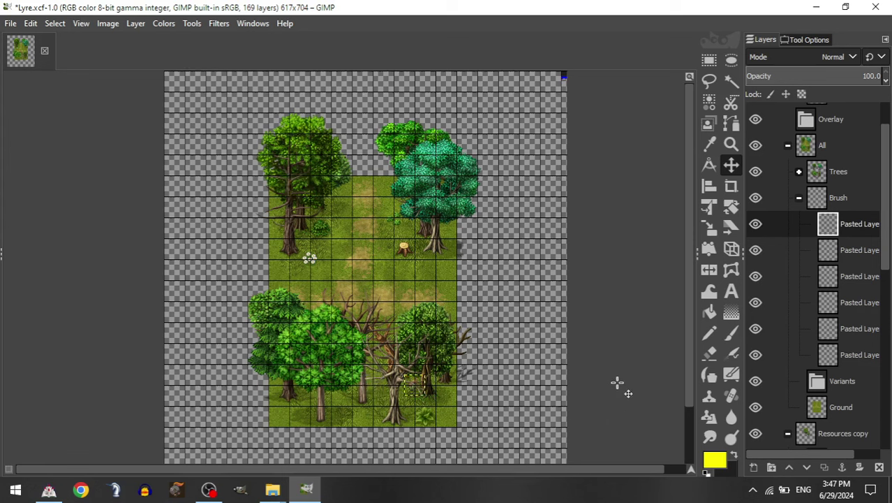
click(799, 198)
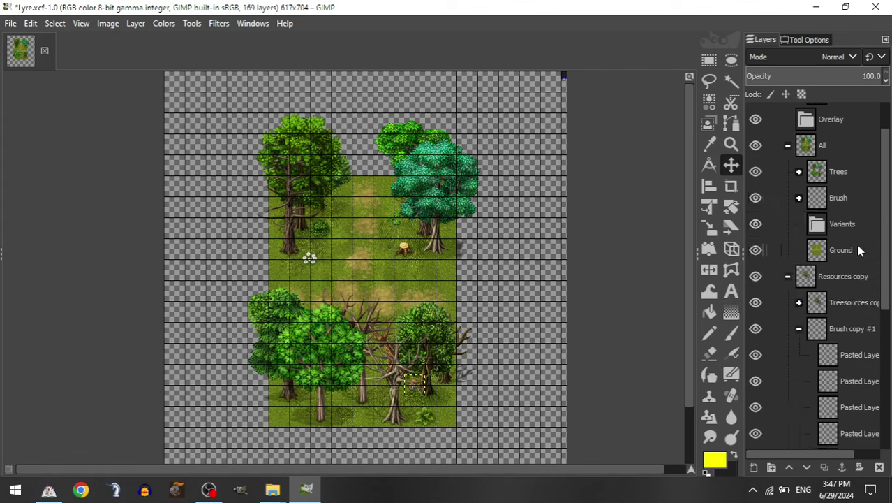
- Collapse the Brush copy #1 and Resources copy groups
scroll(817, 284, down, 4)
click(799, 203)
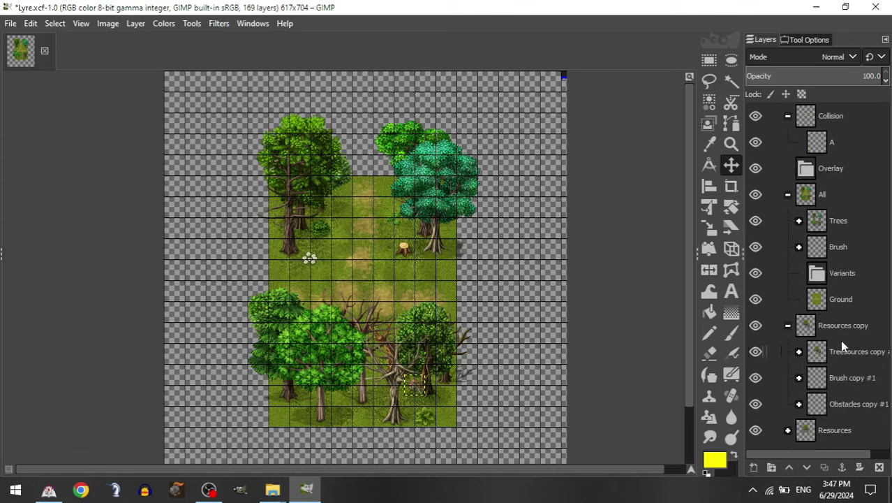
click(789, 327)
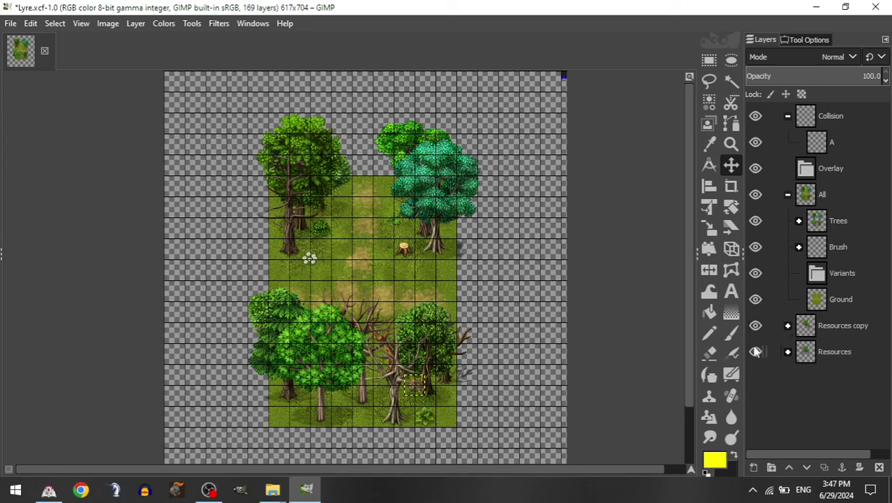
- Duplicate the Trees group into the Overlay group, set the copy's opacity to 80, and hide Overlay
click(838, 222)
key(ctrl+shift+d)
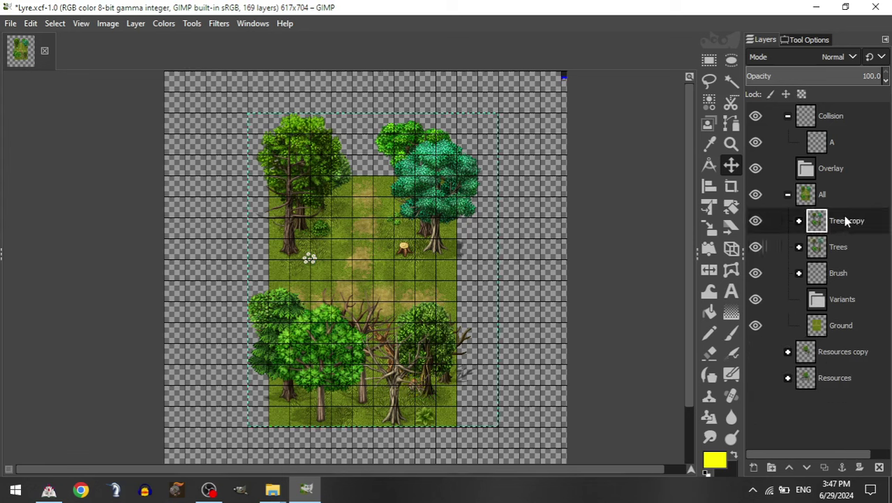
drag(837, 222, 835, 173)
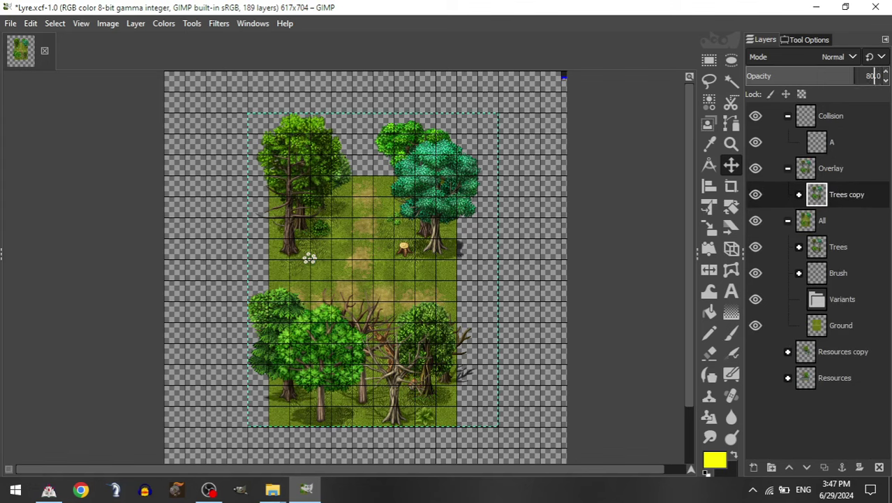
click(755, 168)
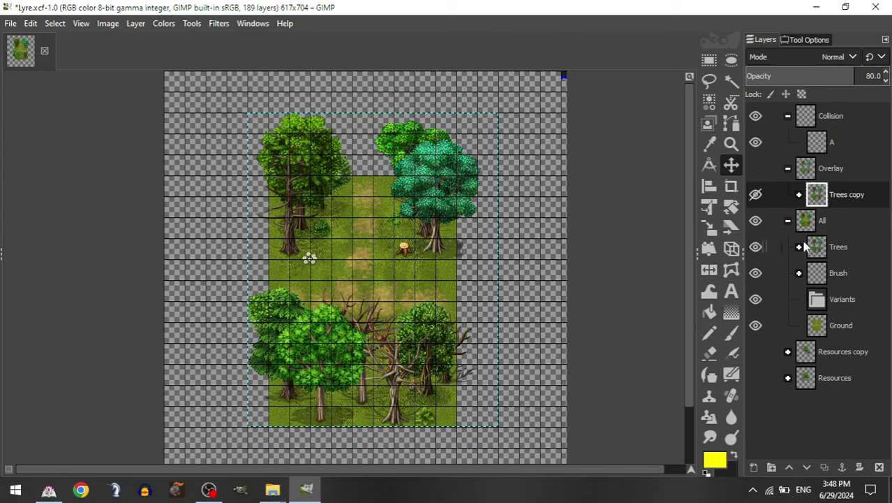
- In the Trees group, select the area above the bottom ground row and clear it from the two frontmost lower tree layers
click(800, 247)
click(837, 255)
click(840, 264)
key(r)
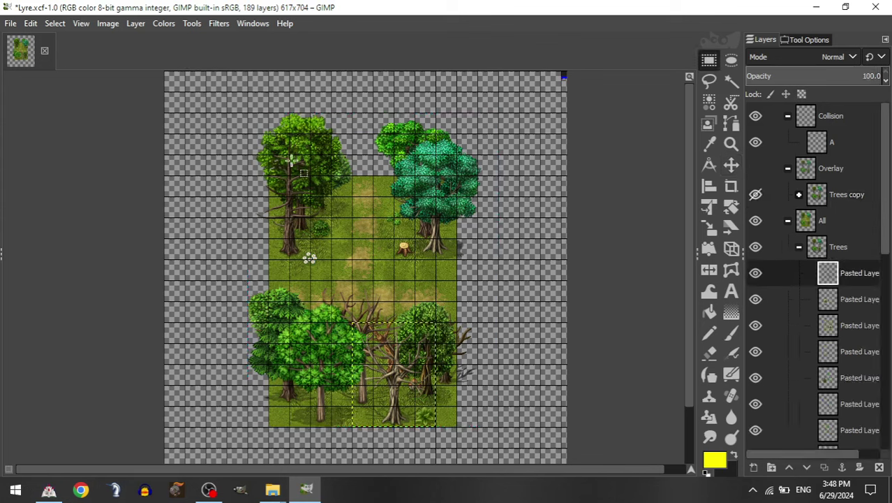
drag(274, 153, 539, 405)
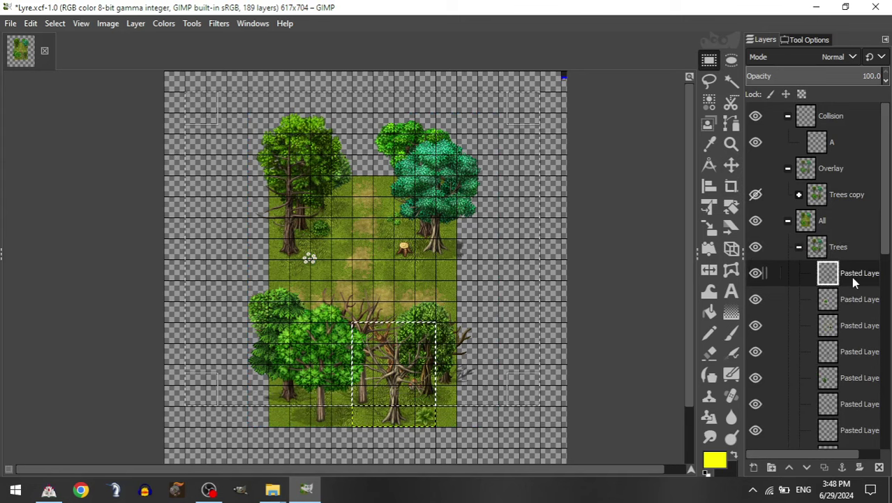
key(Down)
key(Down)
- Shift the selection up one tile row and clear the dark leafy tree, bare tree and conifer above their trunk bases
drag(433, 288, 433, 282)
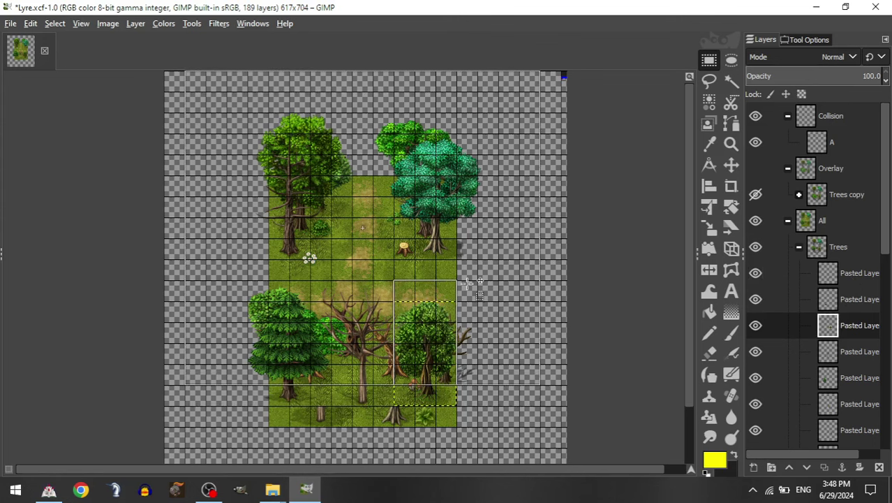
key(Down)
key(Down)
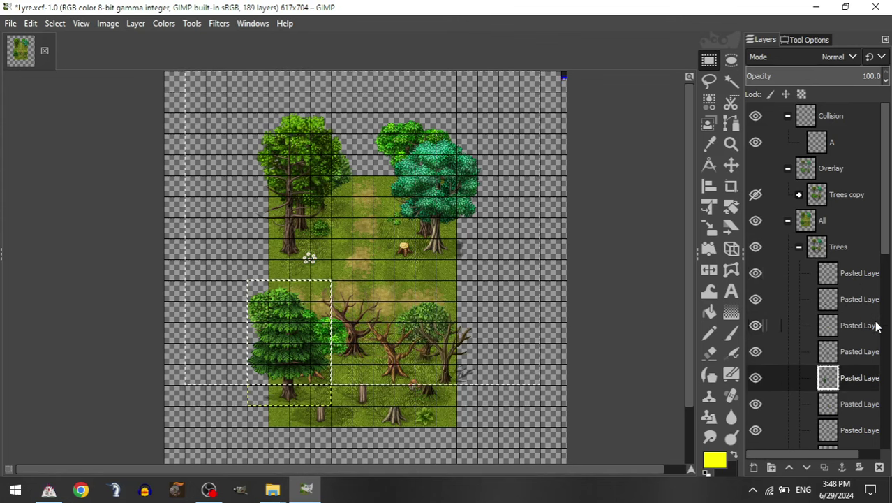
key(Down)
- Raise the selection another tile row and clear the next three lower trees in the Trees group above their trunk bases
drag(482, 321, 479, 302)
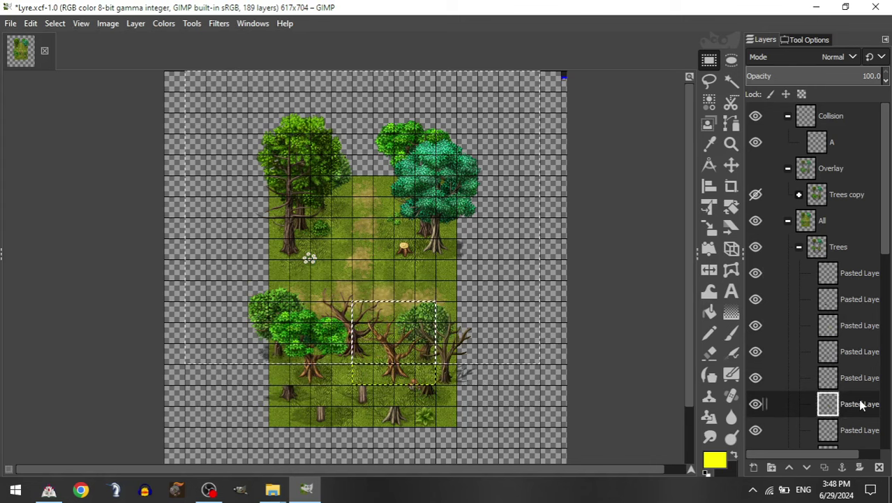
key(Down)
key(Down)
key(Down)
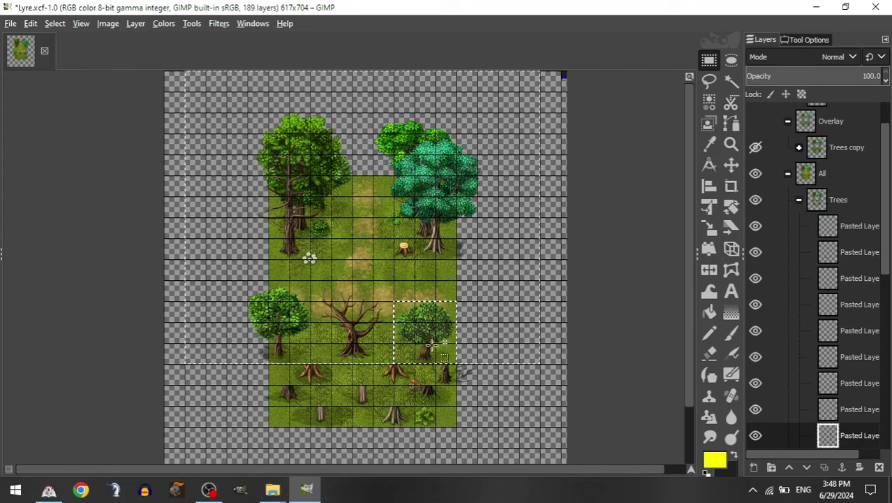
scroll(866, 370, down, 3)
click(851, 288)
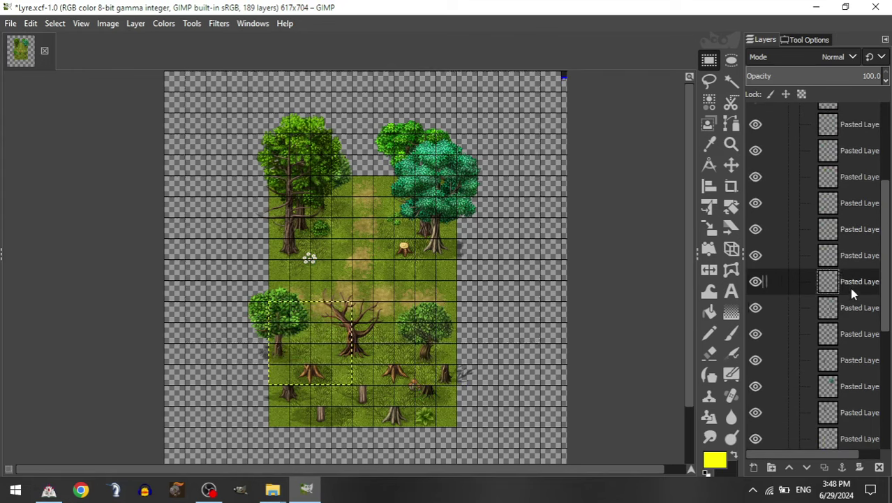
- Clear the upper parts of the lower area's three rearmost trees, leaving only their trunk bases in the Trees group
click(850, 309)
key(Delete)
key(Down)
key(Delete)
key(Down)
key(Delete)
key(Down)
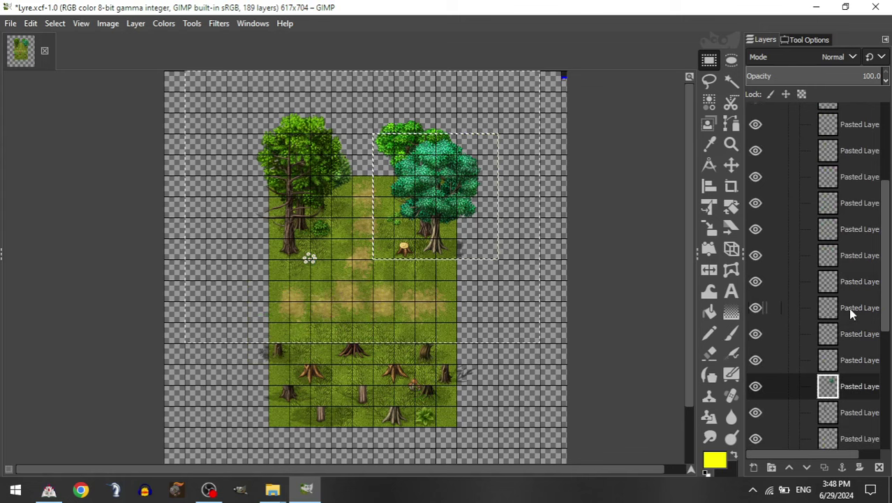
- Clear the teal tree and upper left front tree above their trunk bases, and the two trees one row behind them likewise
drag(370, 386, 378, 278)
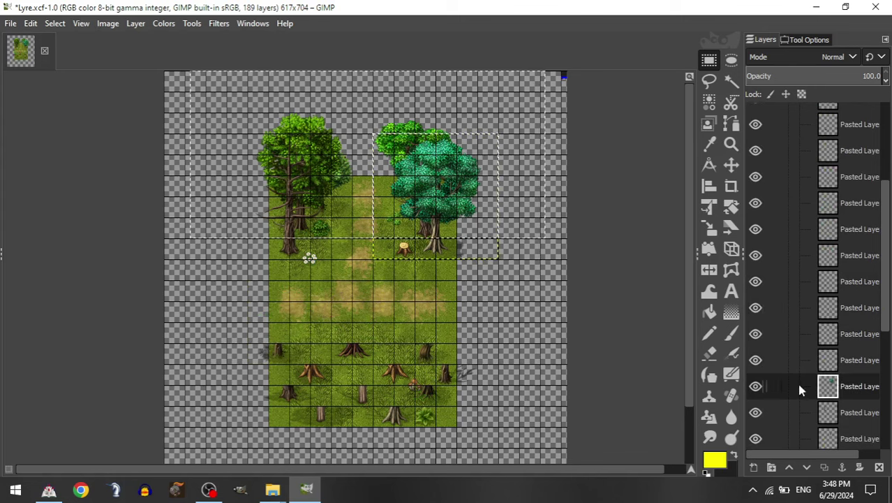
key(Delete)
scroll(860, 394, down, 5)
drag(564, 349, 569, 328)
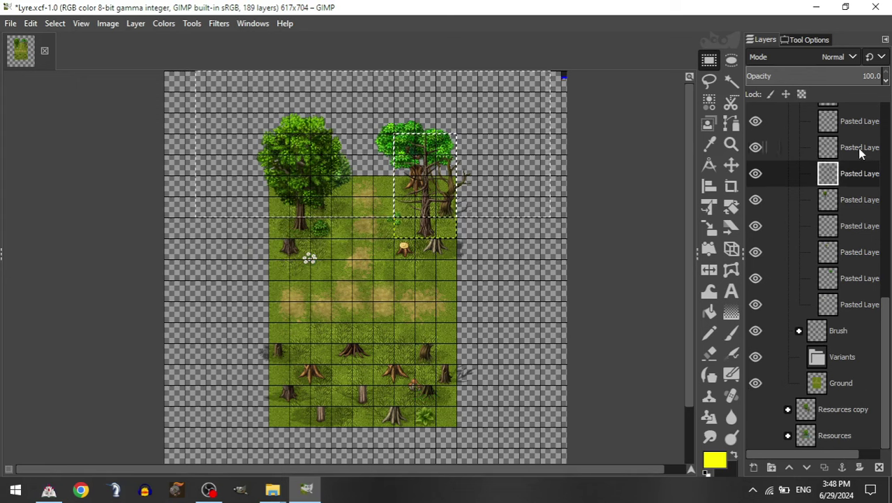
key(Down)
key(Down)
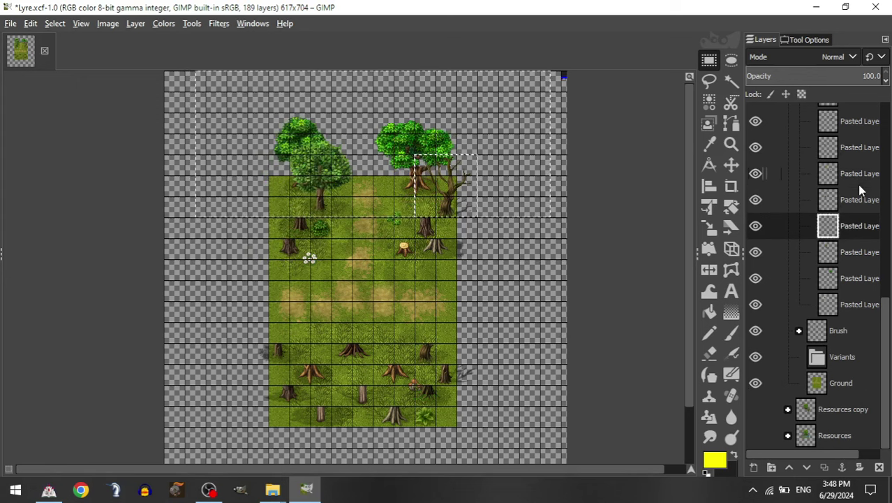
- Clear the upper bare tree, small round tree and back-row trees above their bases, raising the selection to the ground's top edge
drag(525, 248, 522, 237)
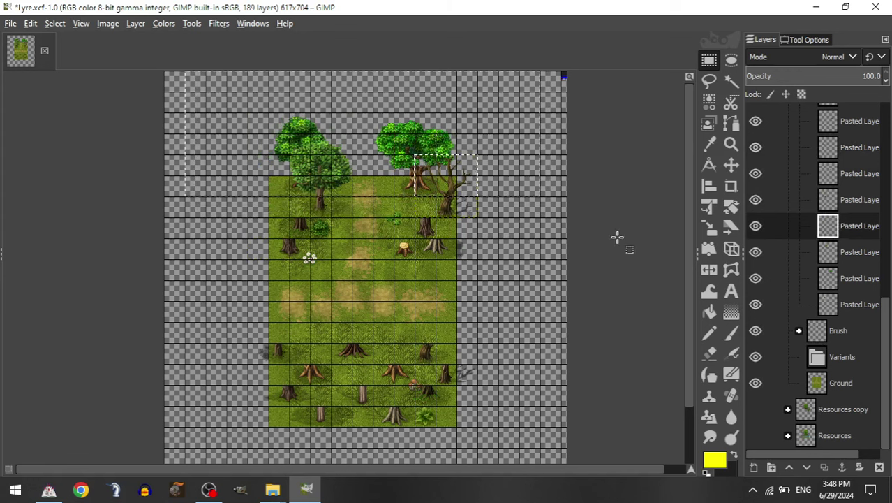
key(Down)
key(Down)
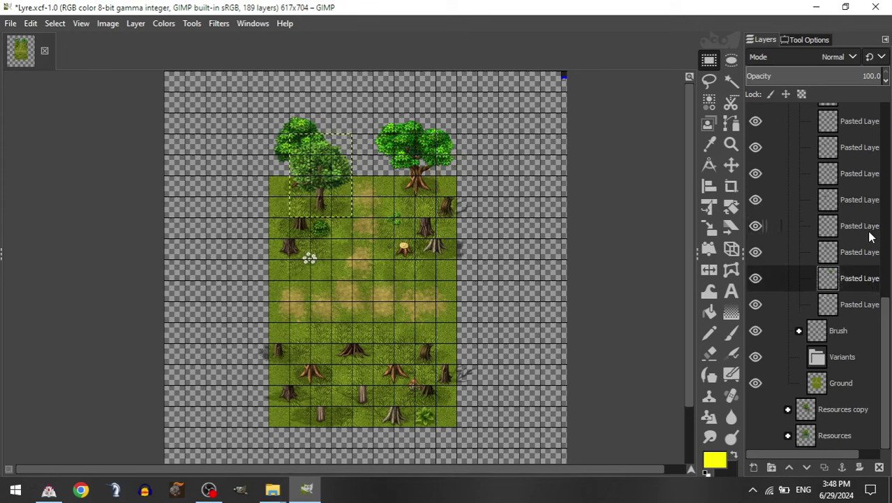
drag(337, 288, 337, 266)
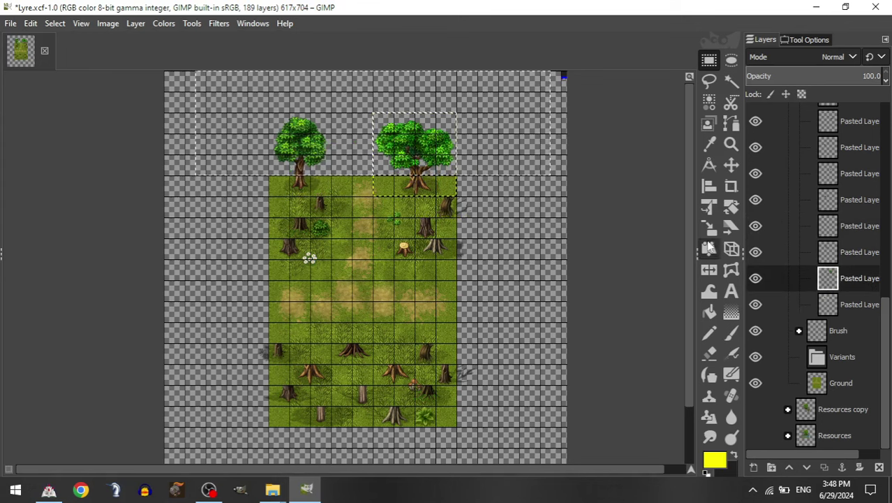
key(Delete)
key(Down)
key(Delete)
key(Down)
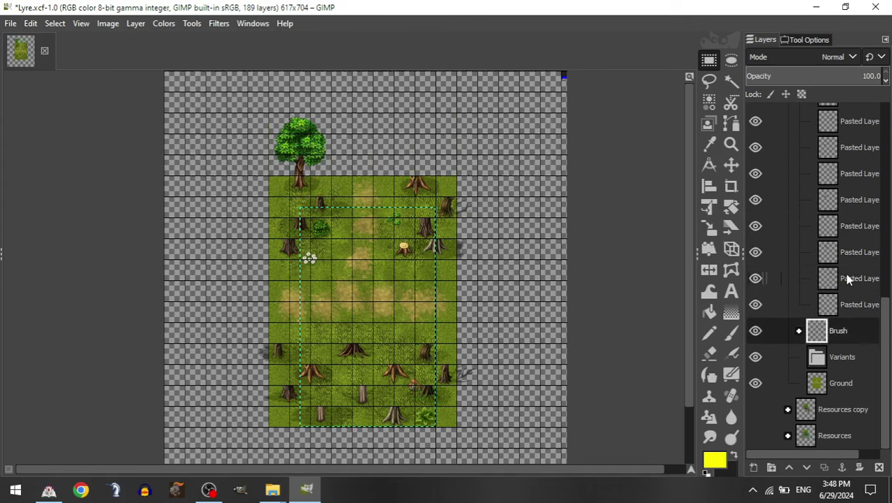
- Collapse the Trees group, show the Overlay group again and hide Trees
scroll(847, 279, up, 3)
scroll(848, 276, up, 10)
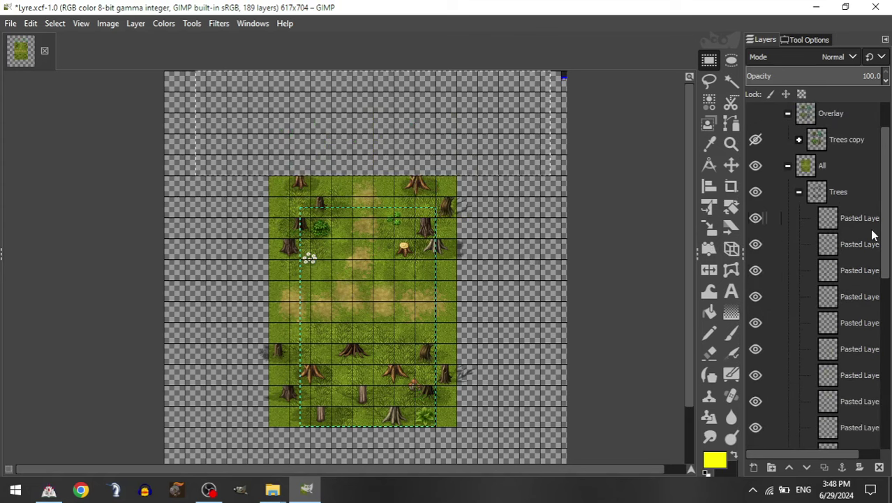
click(799, 247)
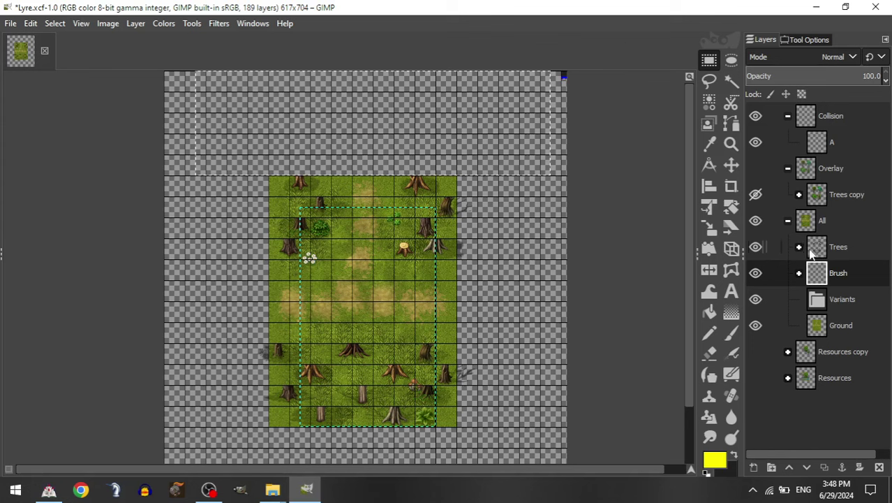
click(852, 194)
click(755, 170)
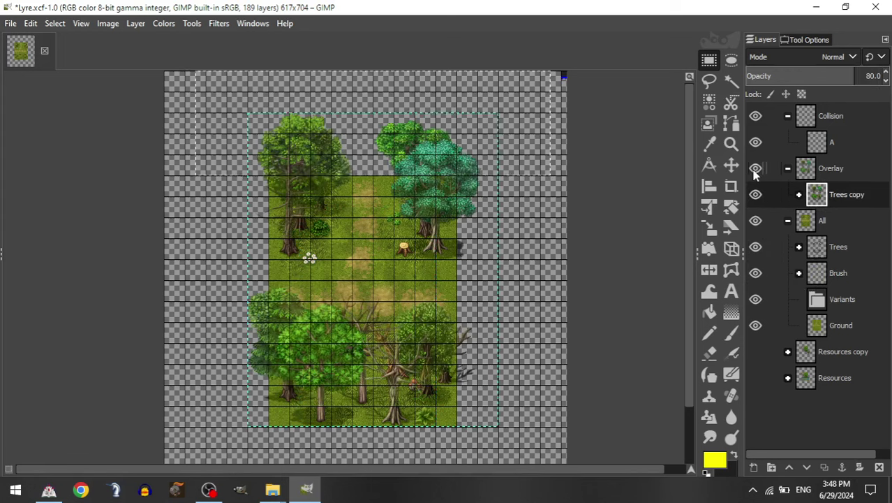
click(755, 246)
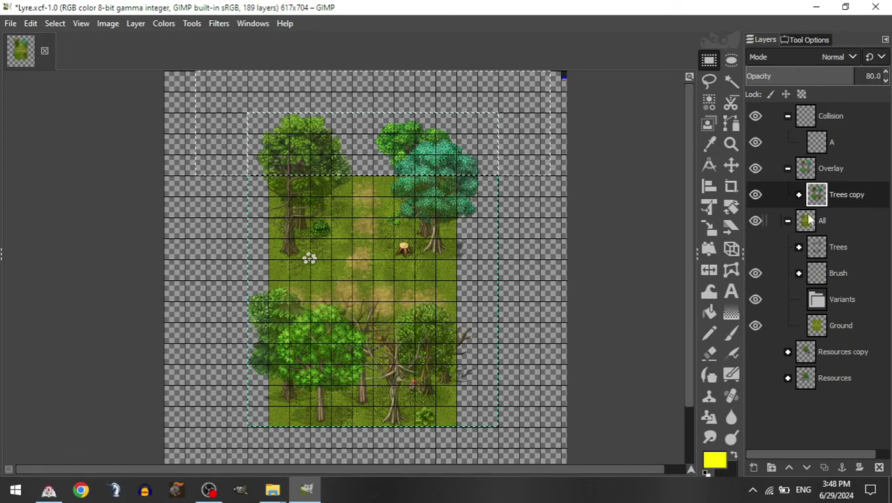
- Expand Trees copy, select the bottom ground row and delete the trunk bases of the two frontmost trees inside it
click(798, 195)
click(831, 222)
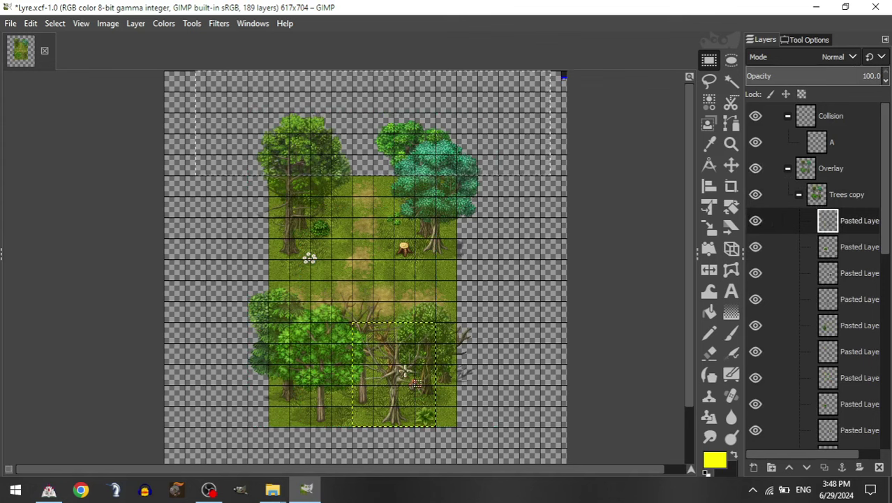
drag(222, 412, 541, 426)
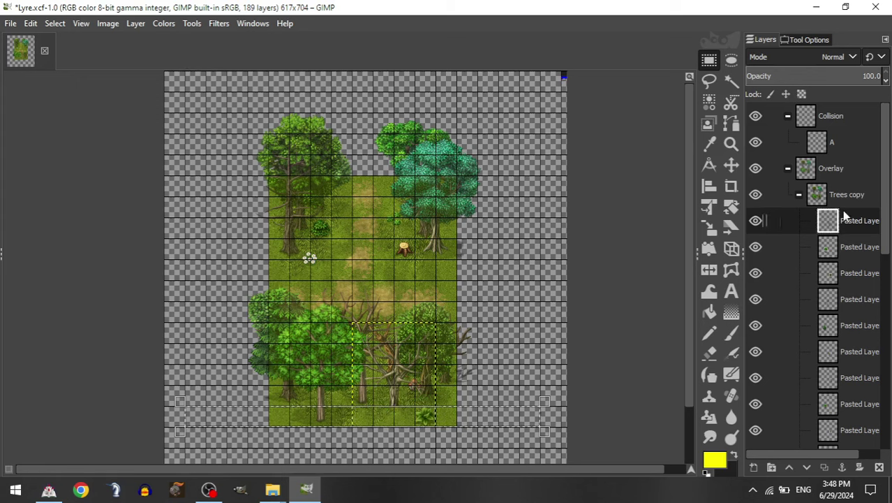
key(Page_Down)
key(Page_Down)
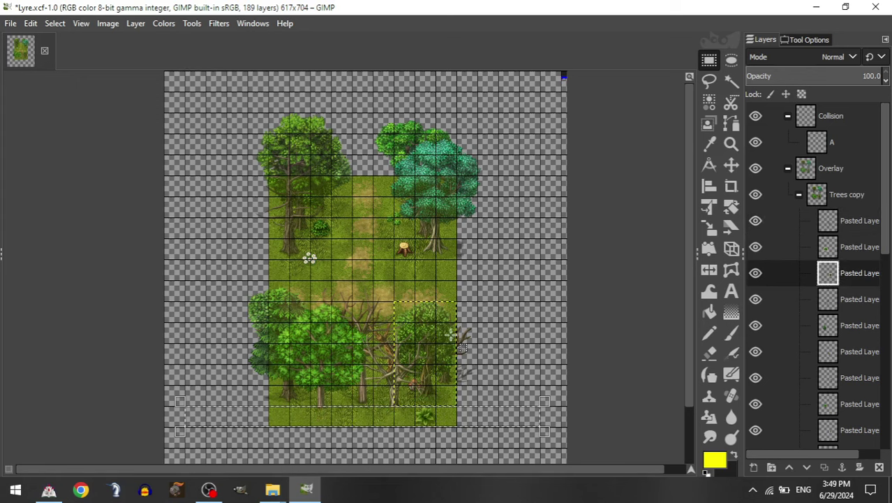
- Shift the strip selection up one tile row and delete the overlay trunk bases of the dark leafy tree, bare tree and conifer
key(ctrl+z)
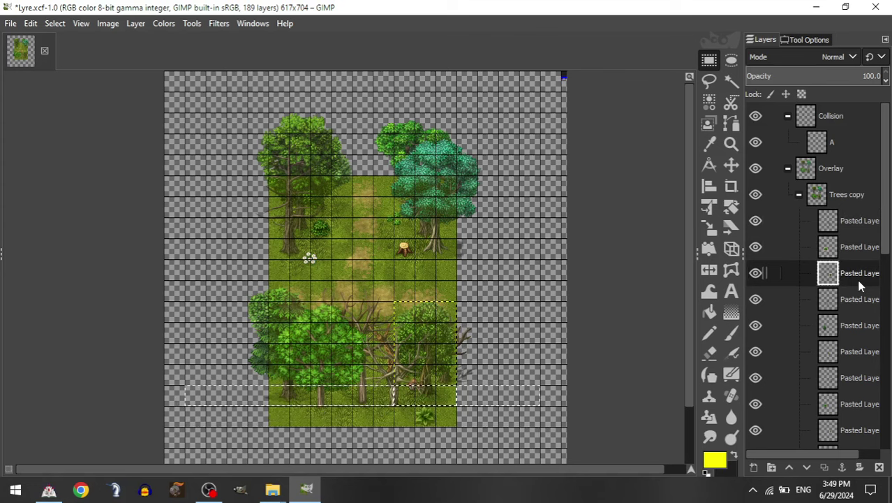
key(Page_Down)
key(Page_Down)
key(Page_Down)
- Move the strip selection up another tile row and delete the overlay trunk bases of the next three lower tree layers
click(527, 257)
key(ctrl+z)
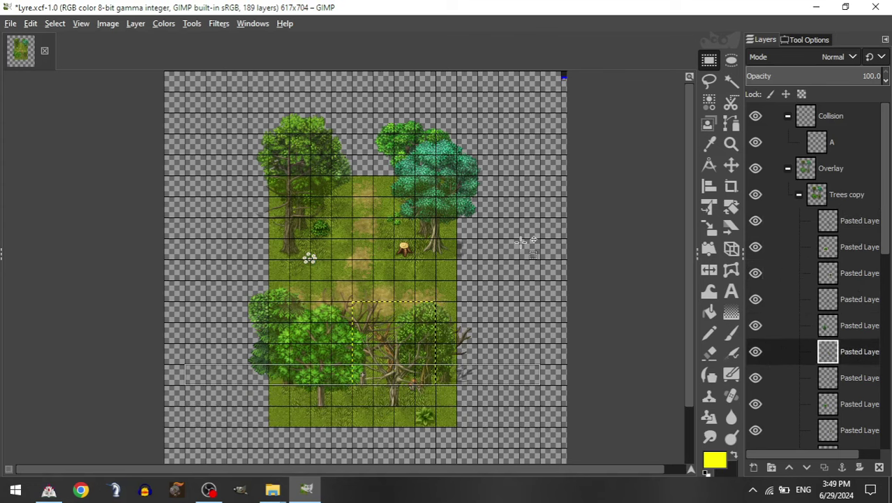
key(Page_Down)
key(Page_Down)
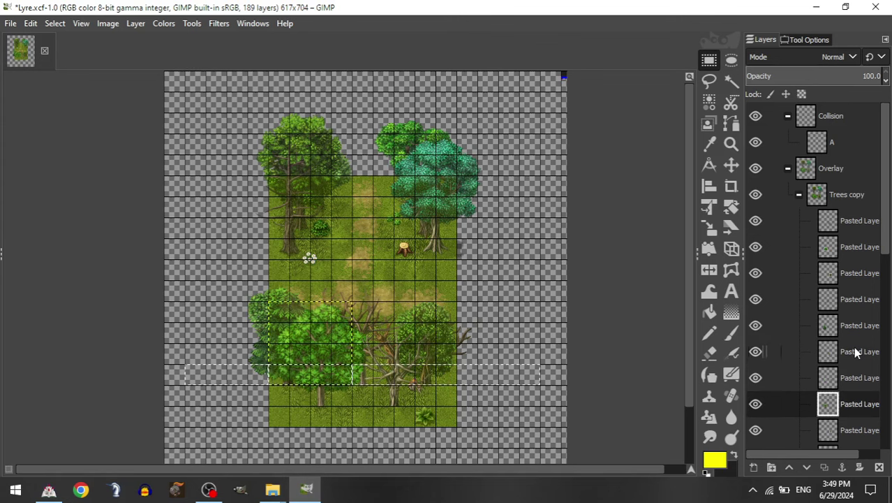
key(Page_Down)
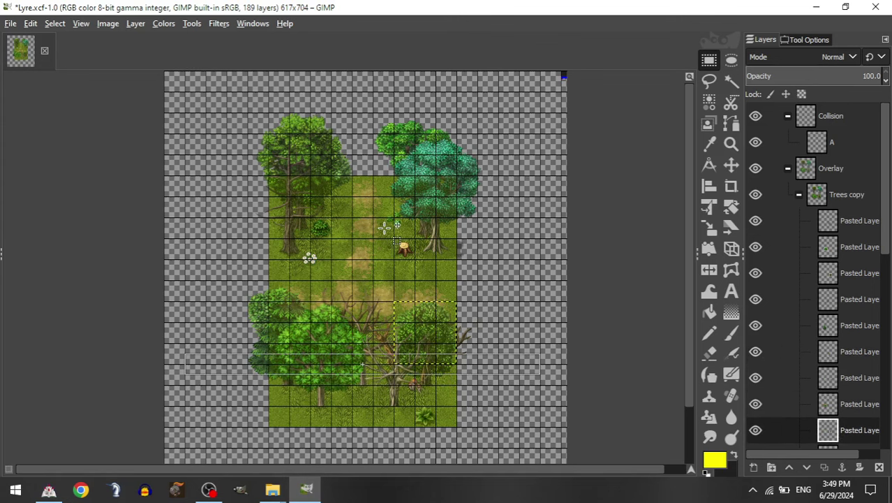
- Position the strip over the lower area's rearmost trees and delete their trunk bases from the three matching Trees copy layers
scroll(851, 300, down, 3)
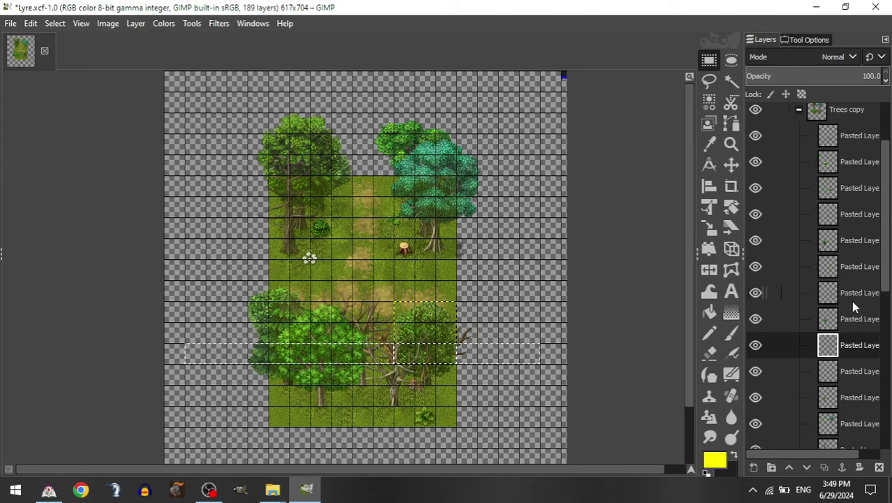
key(Page_Down)
key(Page_Down)
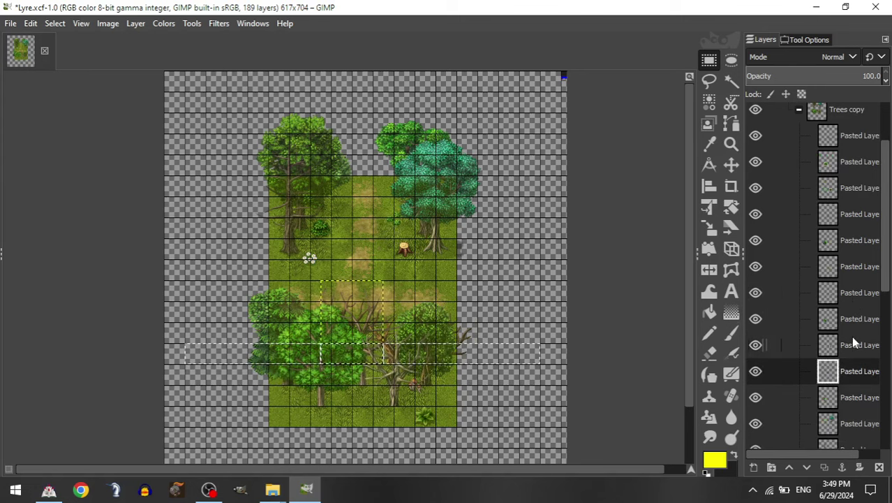
key(Page_Down)
- Delete the overlay trunk bases of the teal tree and upper left front tree, and those of the trees one row behind
drag(595, 300, 594, 208)
scroll(842, 321, down, 3)
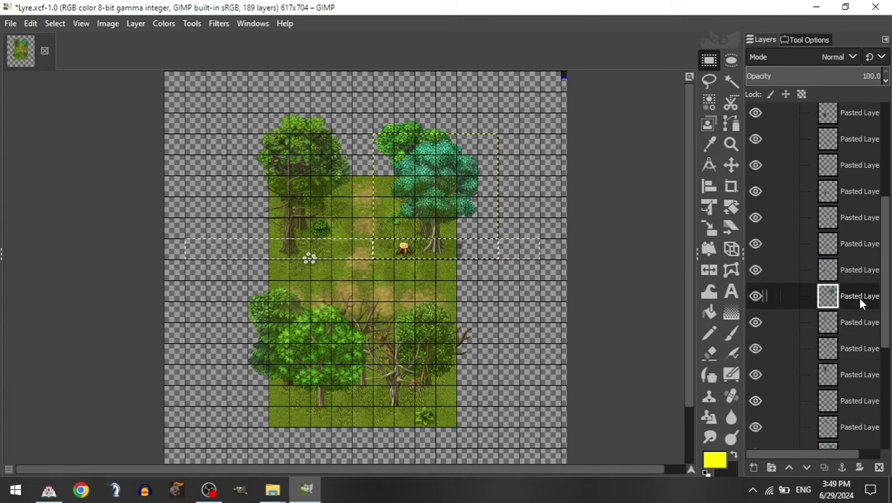
key(Page_Down)
key(Page_Down)
drag(542, 335, 567, 300)
scroll(839, 304, down, 3)
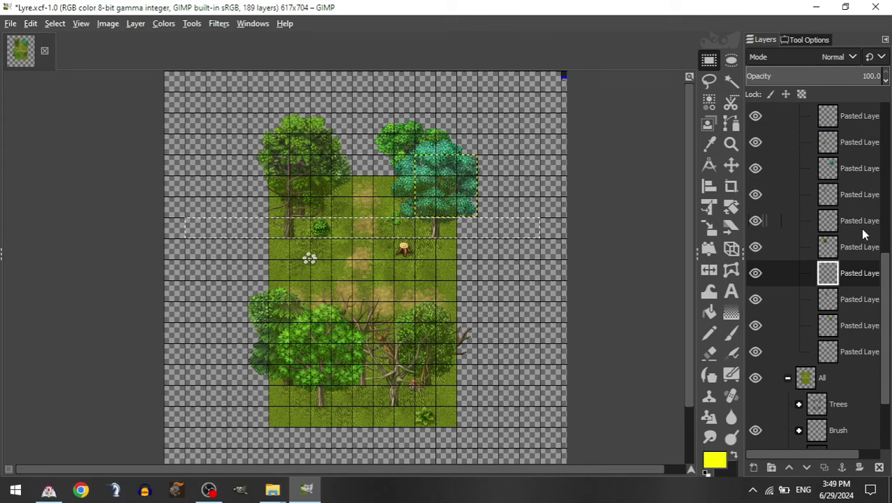
- Move the strip selection up one tile row at a time and delete the overlay trunk bases of the upper area's rearmost trees
drag(572, 305, 576, 281)
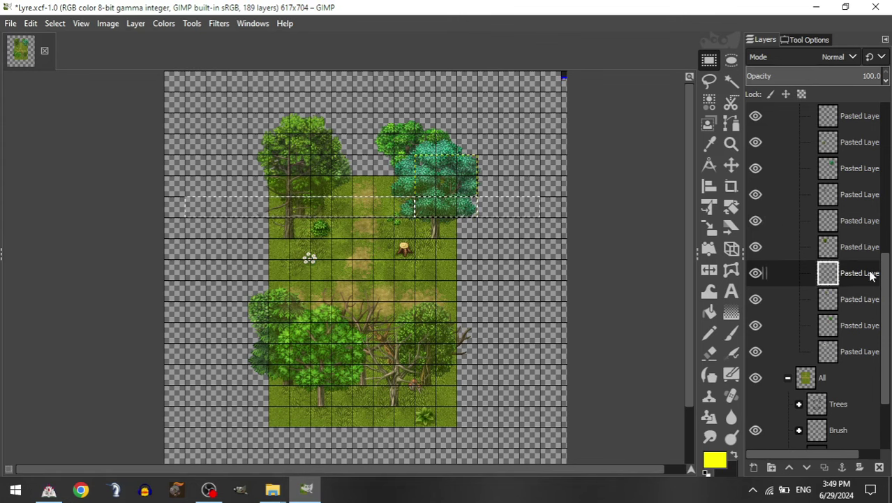
key(Page_Down)
key(Page_Down)
drag(508, 312, 508, 289)
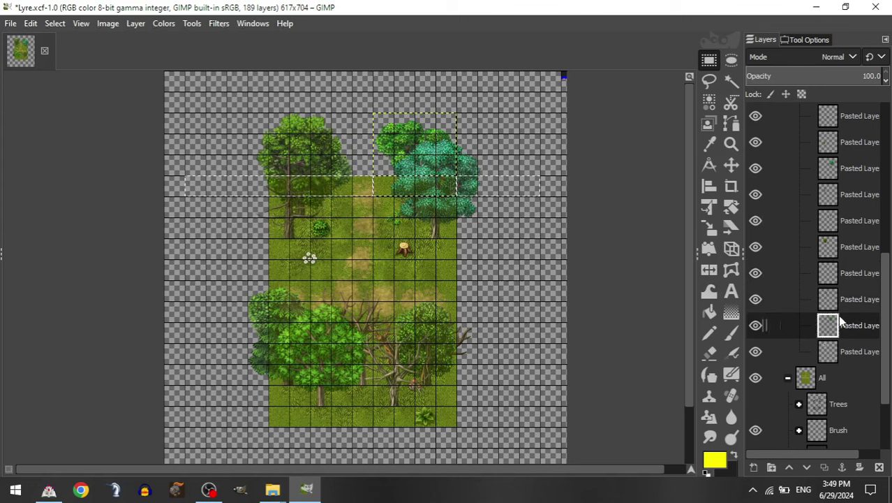
key(Page_Down)
- Look through the layers in the Trees copy group for remaining trunk bases and collapse the group
scroll(839, 316, up, 7)
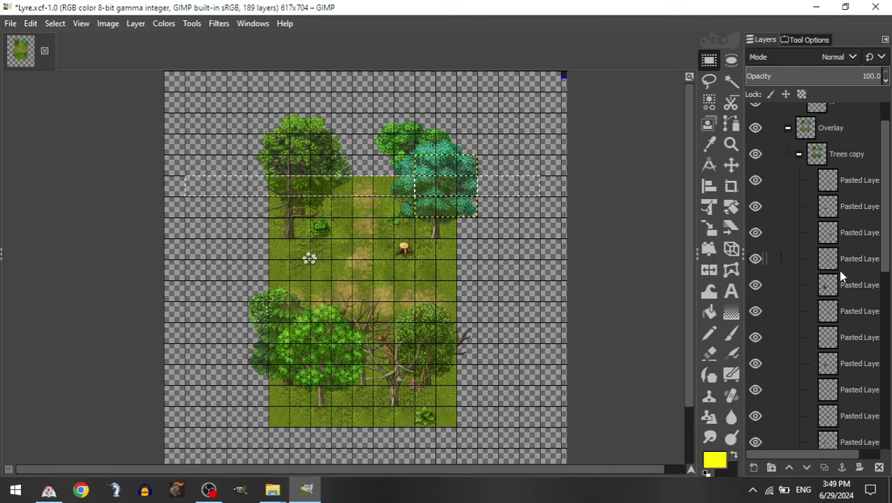
scroll(838, 269, down, 5)
scroll(838, 269, up, 5)
click(799, 153)
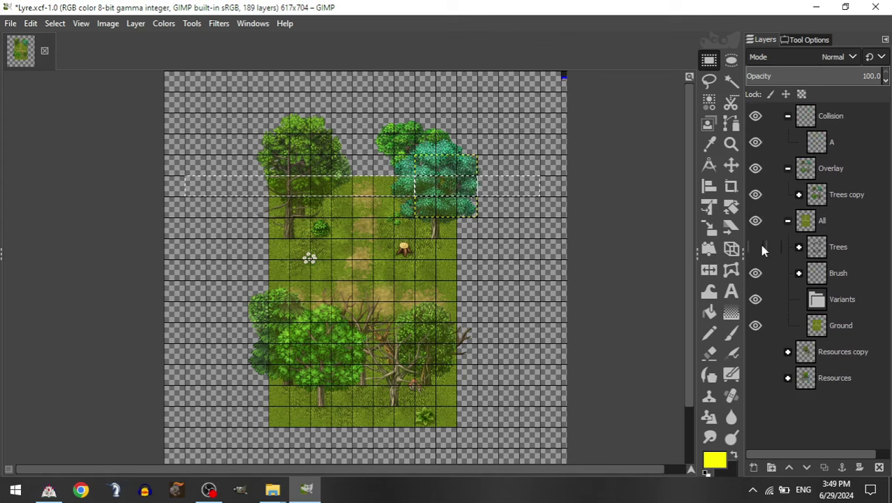
click(799, 194)
click(834, 234)
scroll(831, 234, up, 5)
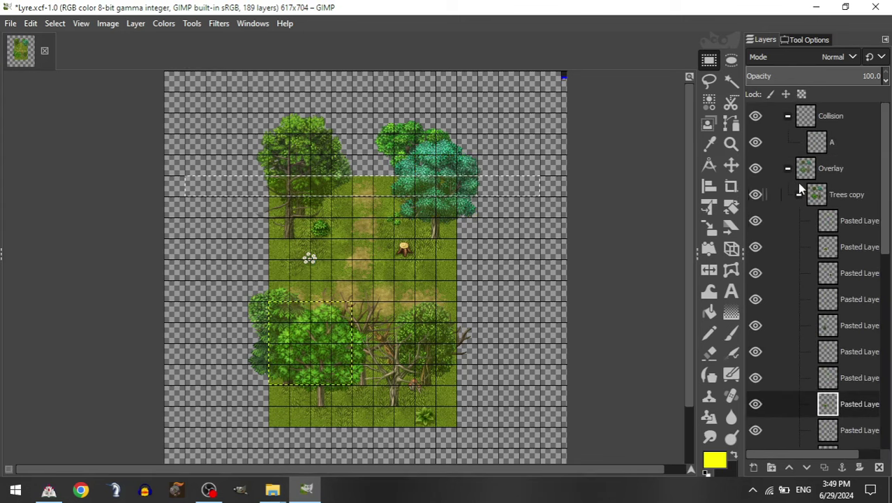
click(800, 193)
- Show the Trees group under All, compare the map with Trees copy hidden and shown, and clear the selection
click(756, 247)
click(757, 194)
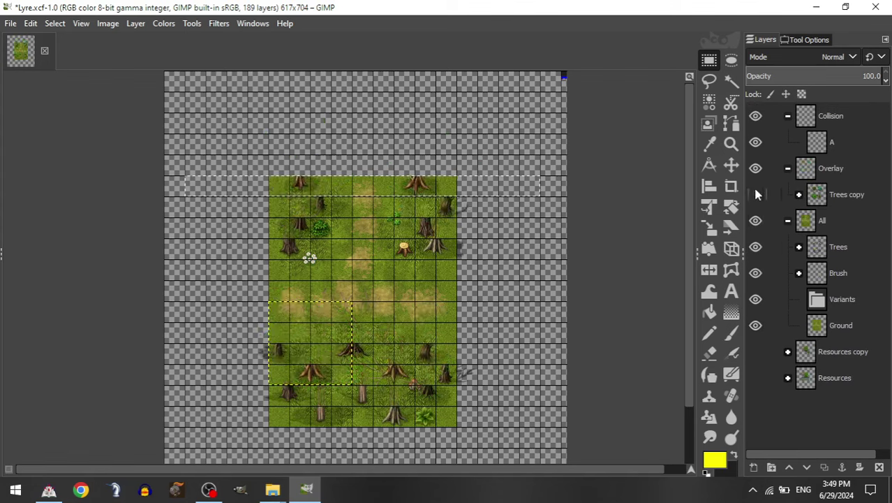
click(756, 194)
click(756, 194)
click(756, 194)
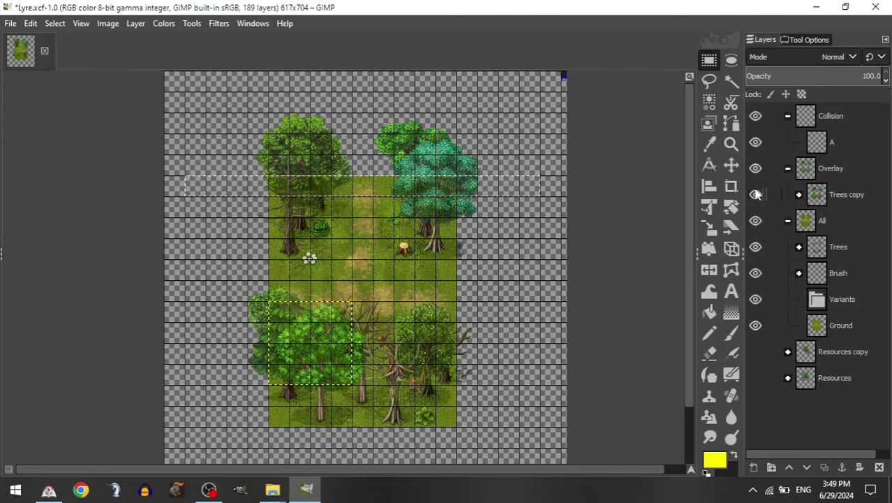
key(ctrl+shift+a)
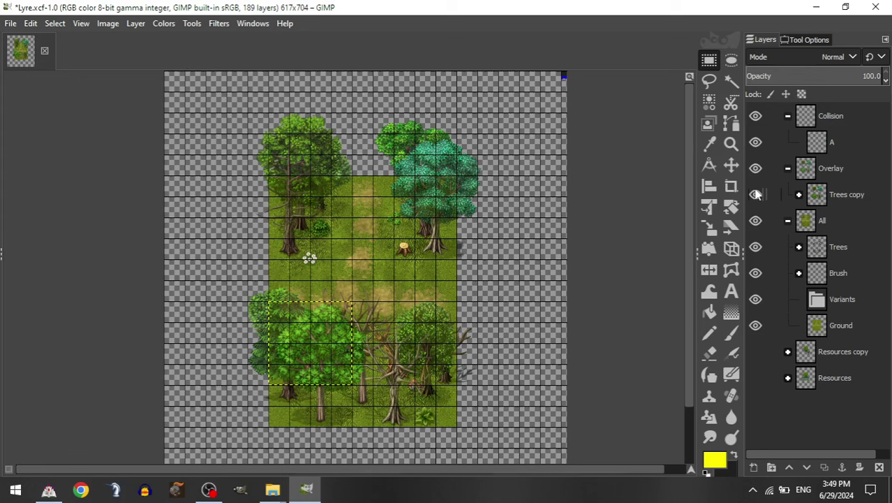
- Check the Trees copy and Overlay groups and the Collision group's layer A, and examine the assembled map up close and whole
click(846, 195)
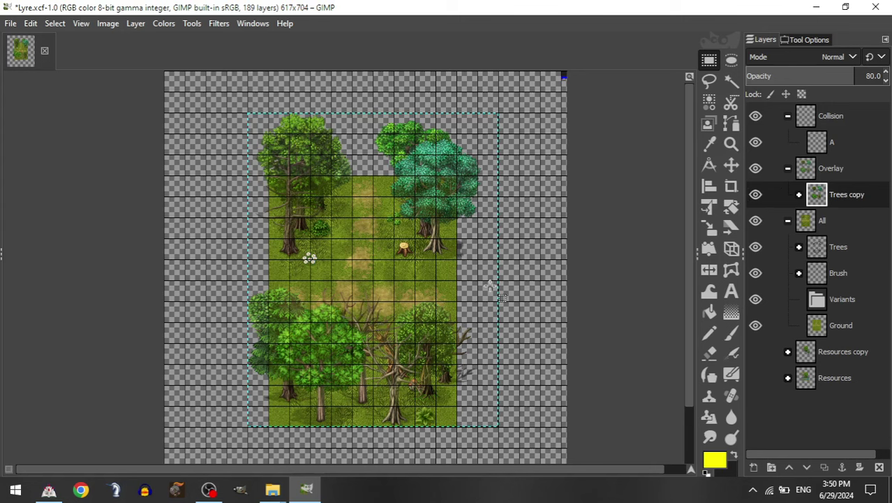
click(825, 176)
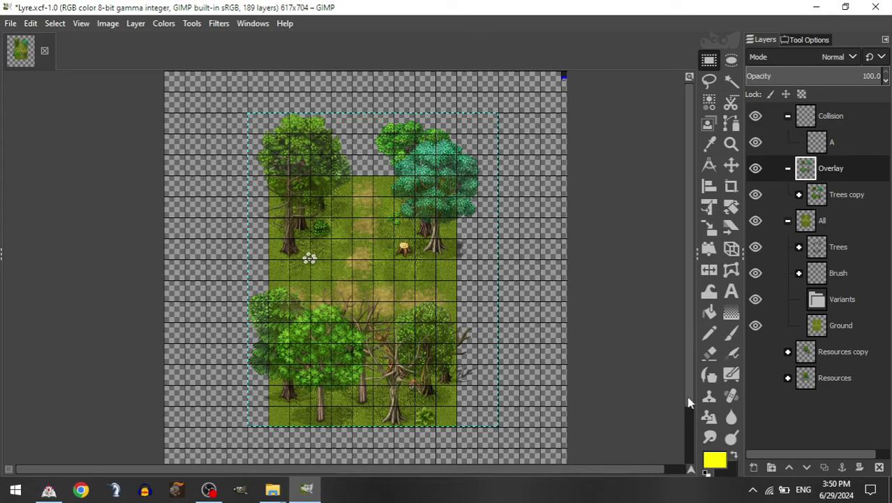
click(872, 137)
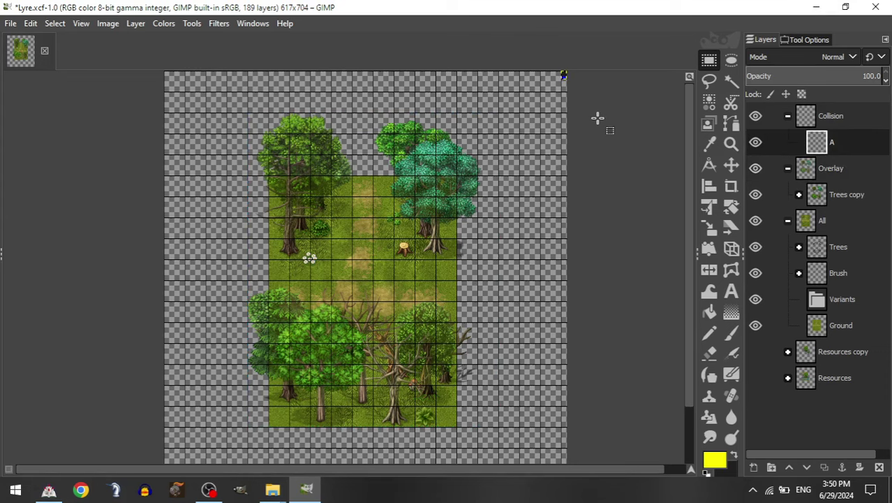
scroll(581, 81, up, 7)
scroll(471, 114, down, 8)
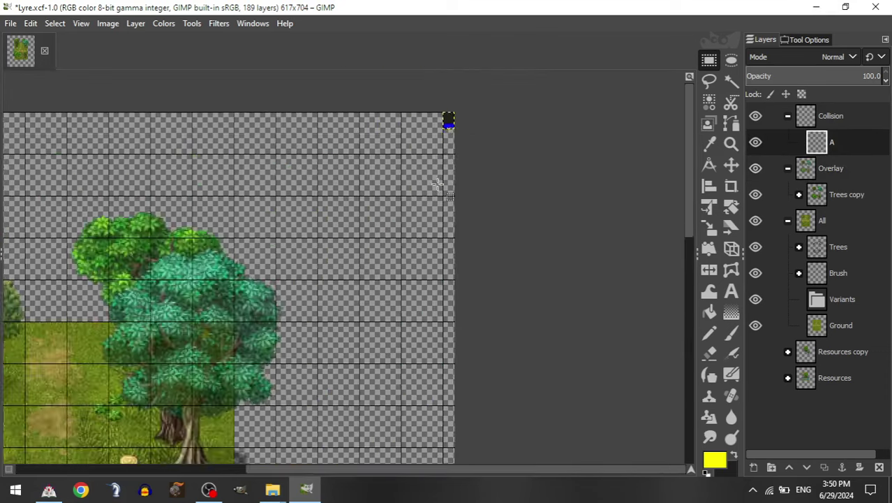
scroll(473, 215, up, 2)
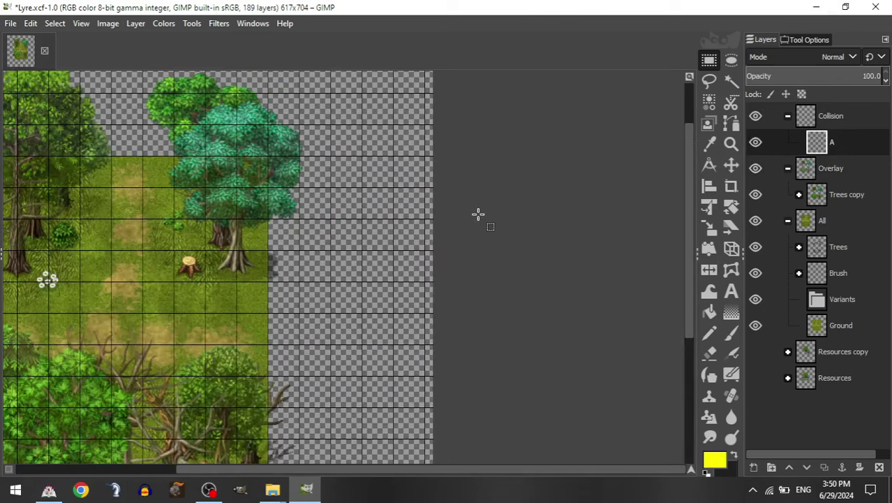
scroll(478, 214, down, 2)
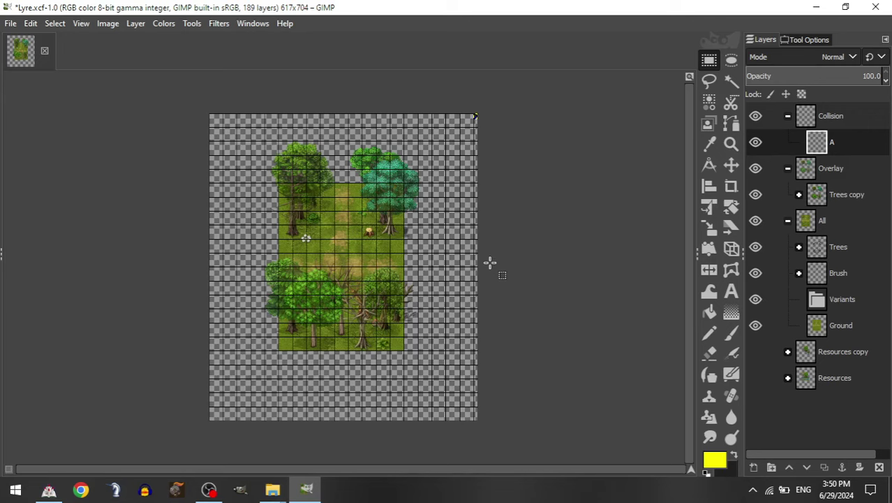
scroll(480, 241, up, 1)
scroll(480, 238, left, 1)
scroll(480, 238, down, 1)
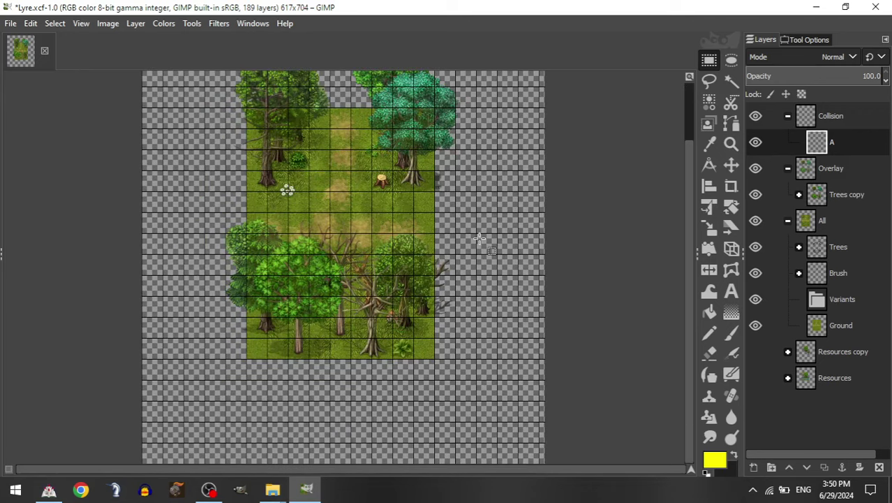
scroll(479, 238, up, 2)
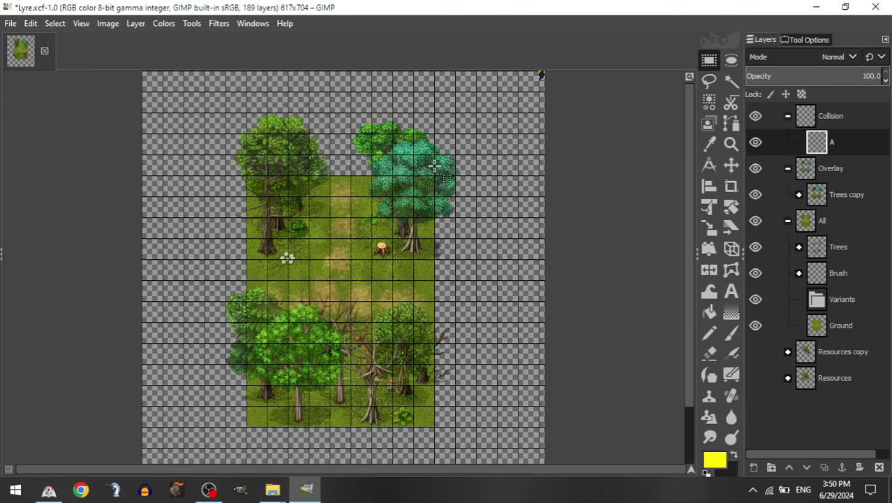
- Hide the Overlay group so that only the ground-level trunk bases are shown on the map
click(755, 169)
click(755, 168)
click(755, 194)
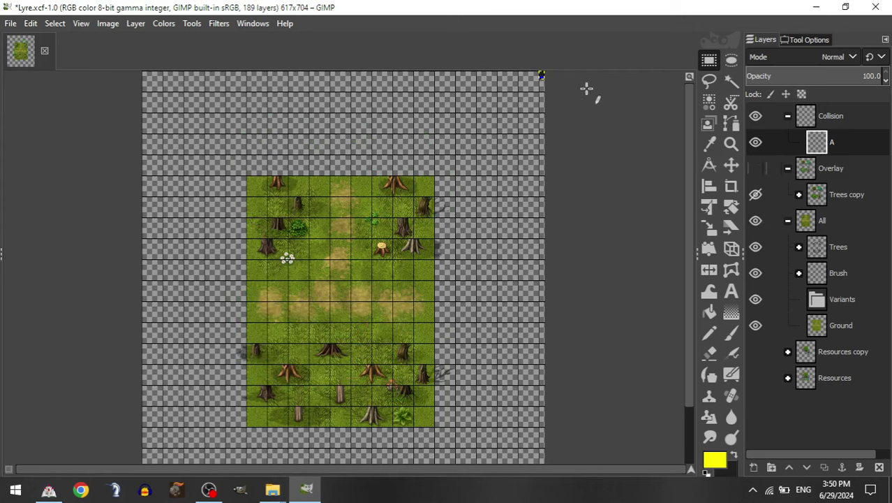
- Set up the Pencil with the 1. Pixel brush and make layer A of the Collision group the active layer
key(n)
click(806, 40)
click(758, 112)
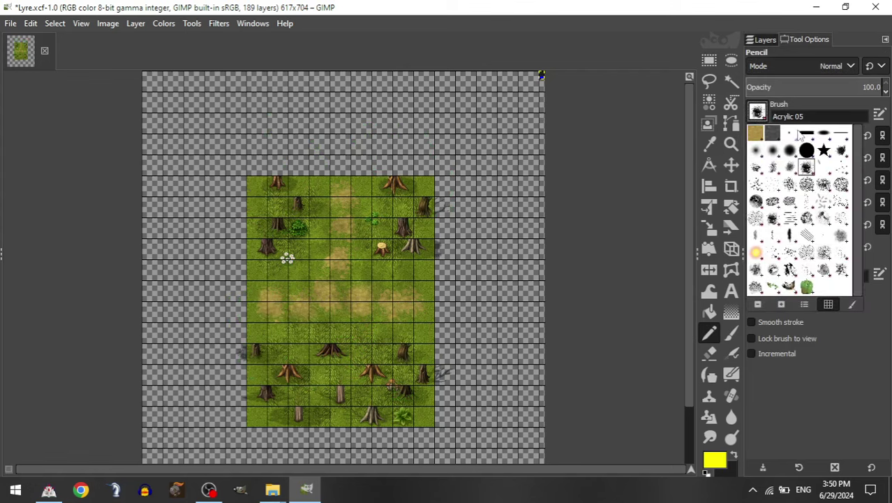
click(801, 134)
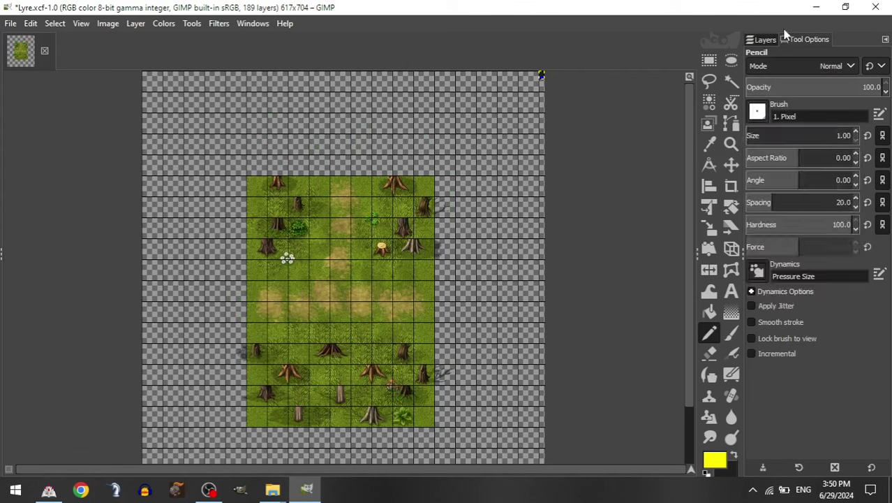
click(764, 40)
click(834, 140)
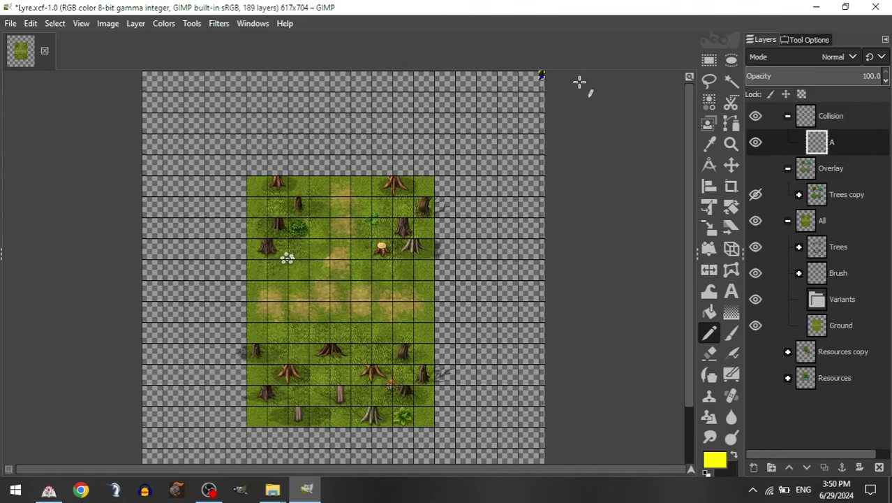
- Examine the miniature collision map with its colour swatches in the canvas corner, and compare it with the trunk positions on the tile grid
scroll(554, 73, up, 10)
scroll(446, 143, up, 2)
scroll(349, 168, down, 1)
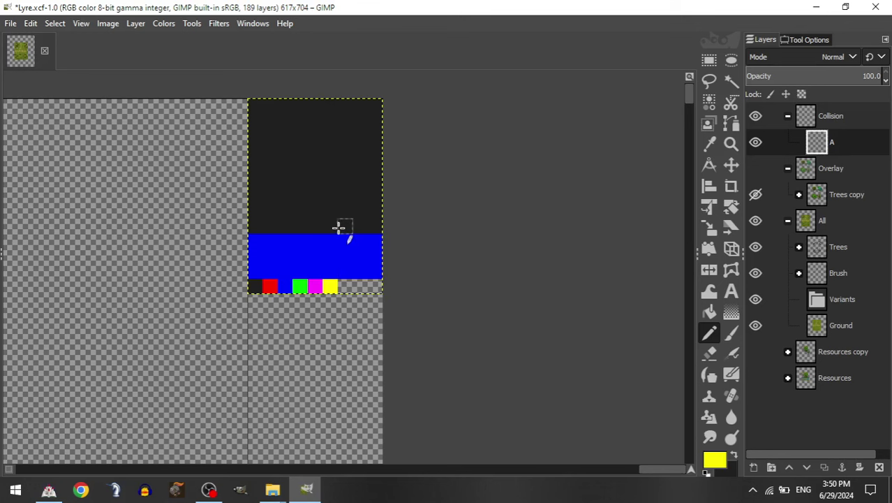
scroll(127, 249, down, 3)
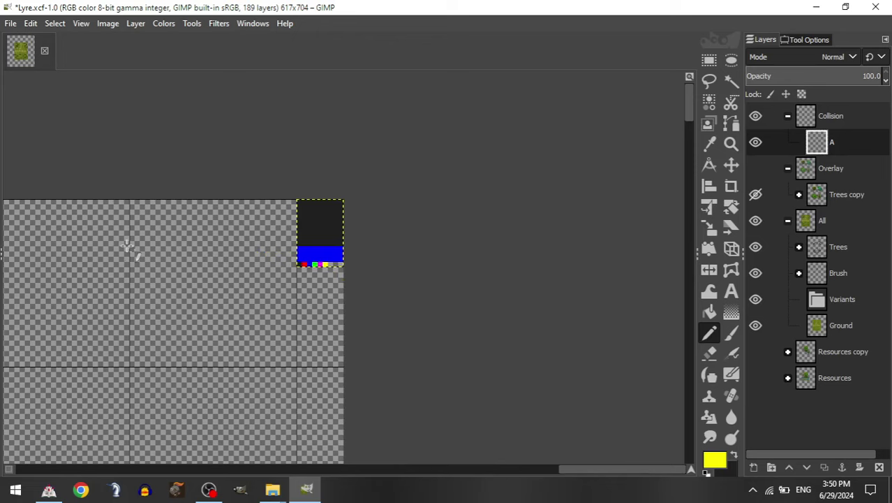
scroll(183, 255, down, 2)
scroll(347, 281, down, 1)
scroll(476, 297, left, 2)
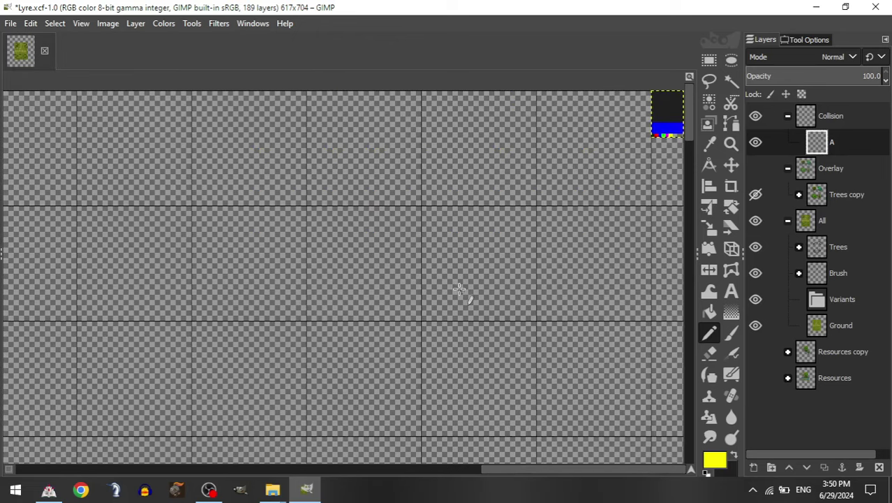
scroll(459, 288, down, 3)
scroll(442, 273, down, 2)
scroll(436, 274, left, 3)
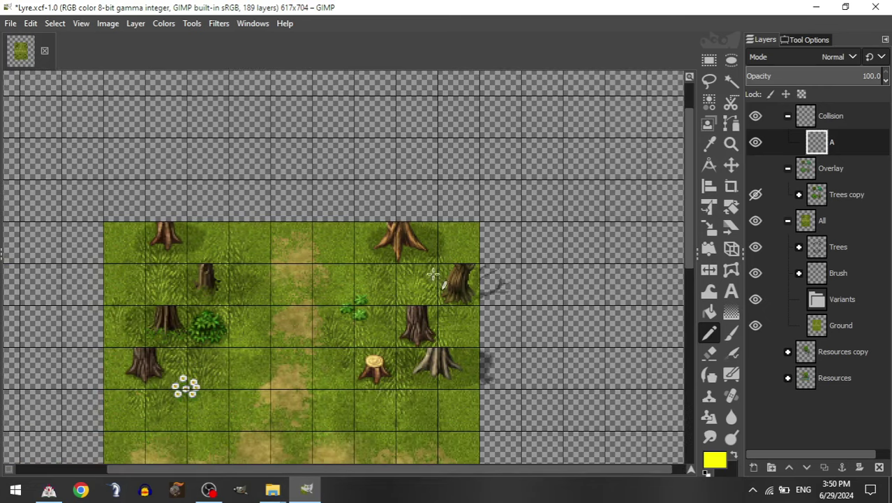
scroll(485, 227, up, 3)
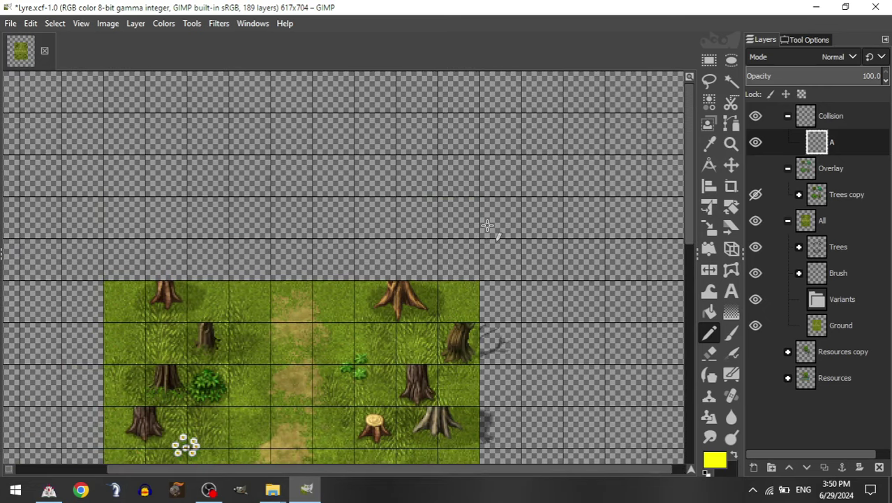
scroll(488, 224, down, 5)
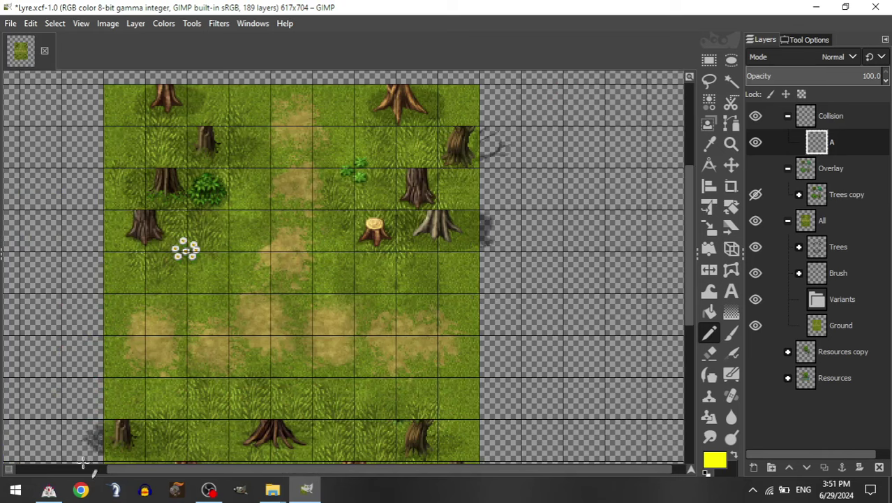
- Switch to RPG Maker VX and look at the Bloodstone Mine, Hollow Keep and Lyre Forest maps for reference
click(49, 489)
click(86, 414)
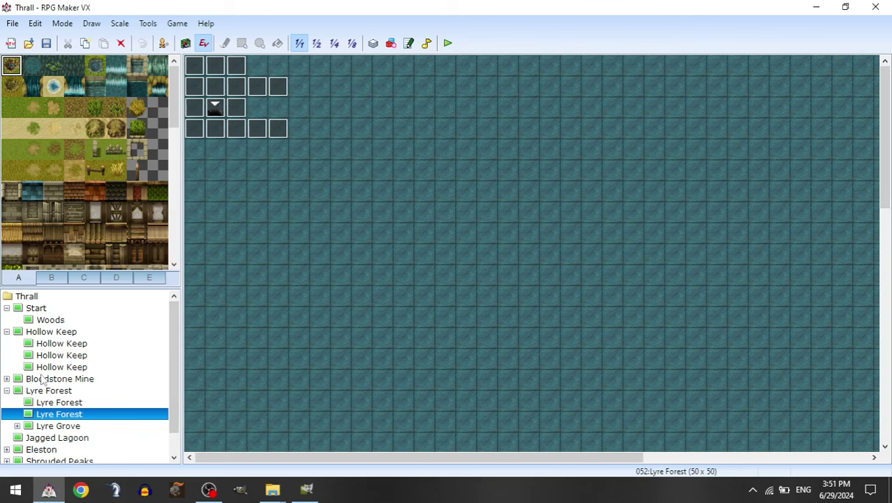
click(7, 378)
click(7, 379)
click(55, 391)
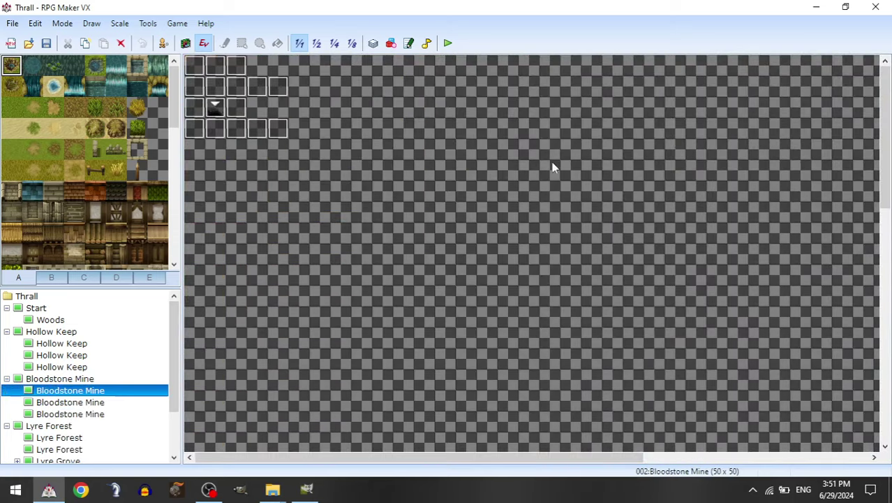
click(11, 367)
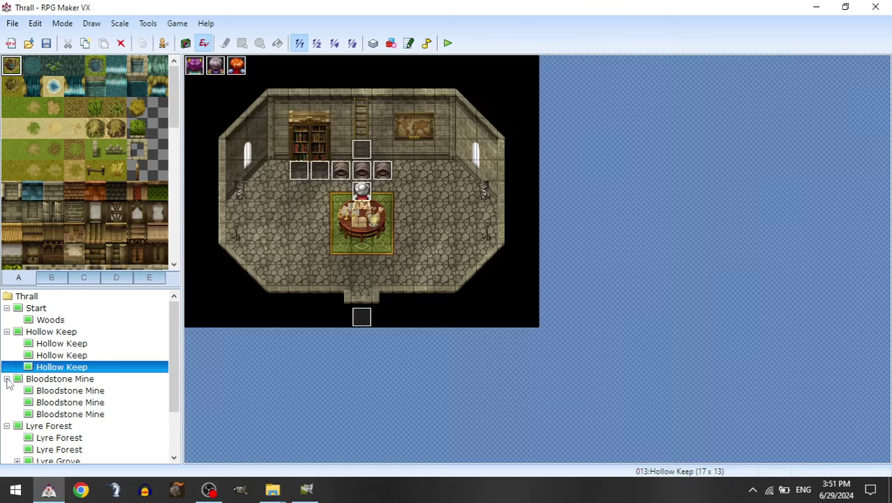
click(6, 379)
click(6, 390)
click(6, 390)
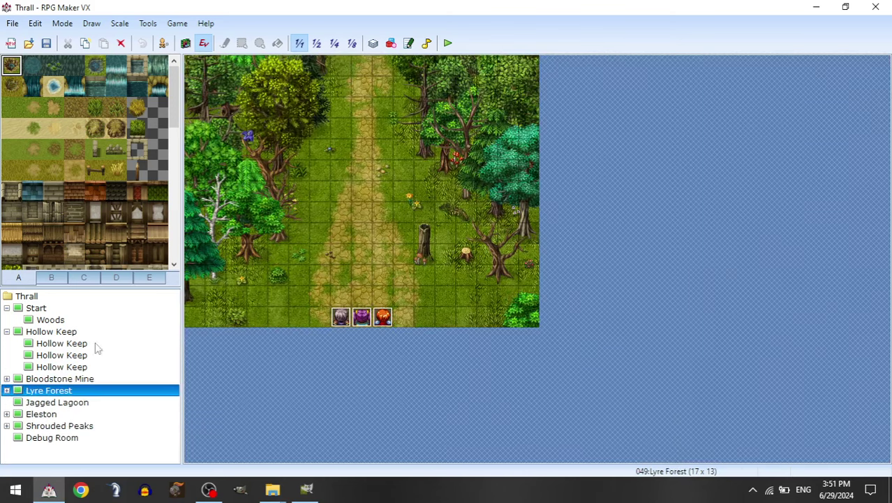
- Switch back to GIMP and paint row 1 of the miniature collision map yellow in columns 2, 7 and 8
key(alt+Tab)
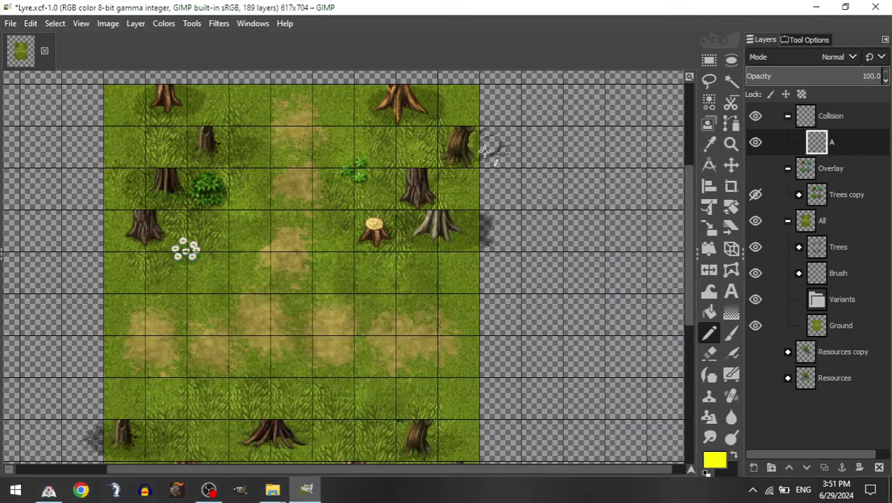
scroll(485, 150, down, 2)
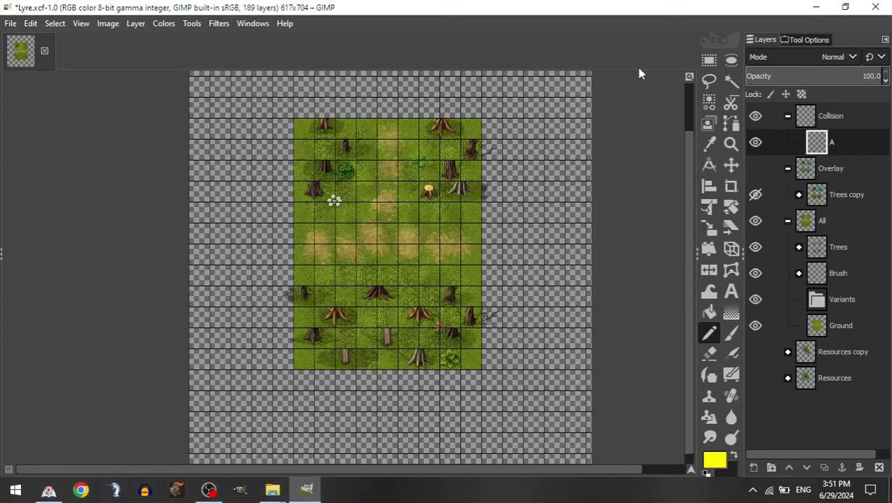
scroll(602, 80, up, 2)
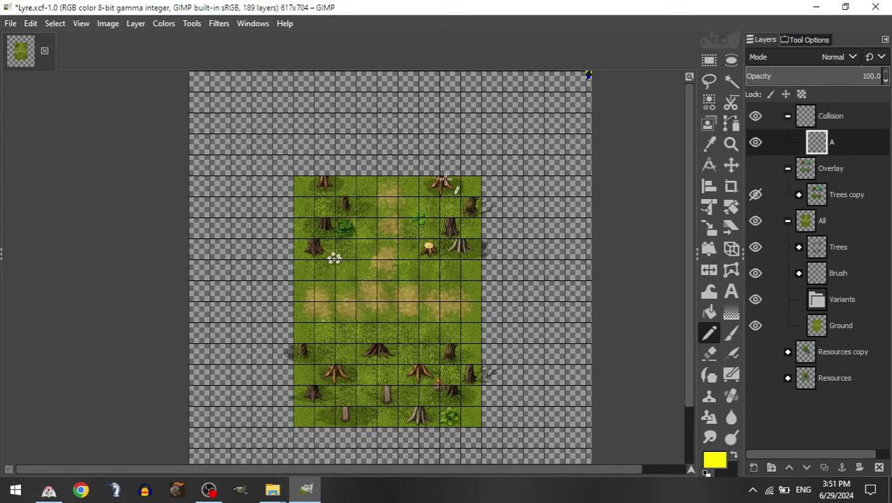
scroll(602, 74, up, 8)
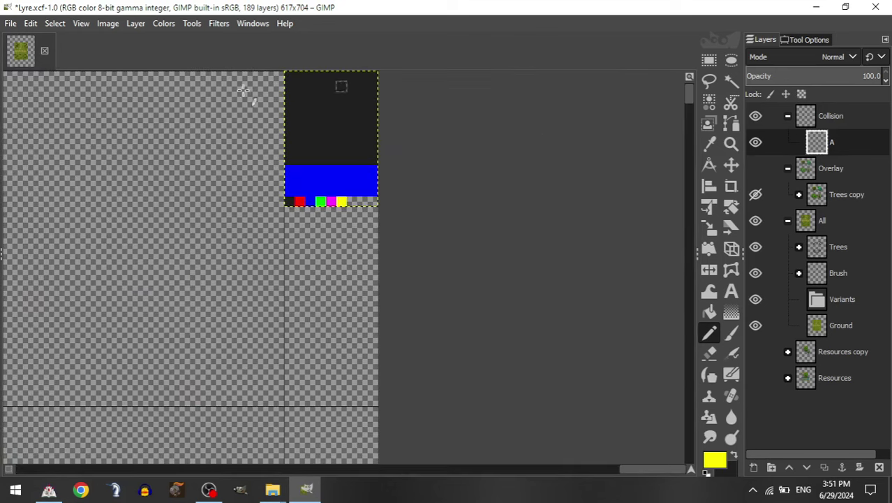
click(300, 76)
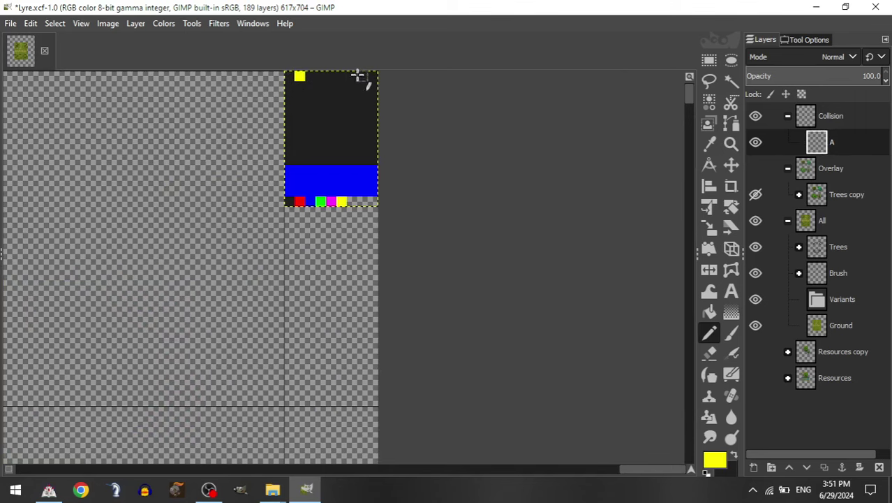
drag(354, 75, 360, 75)
- Mark the second-row tree trunks on the miniature collision map with yellow pixels in columns 3 and 9
scroll(217, 219, down, 7)
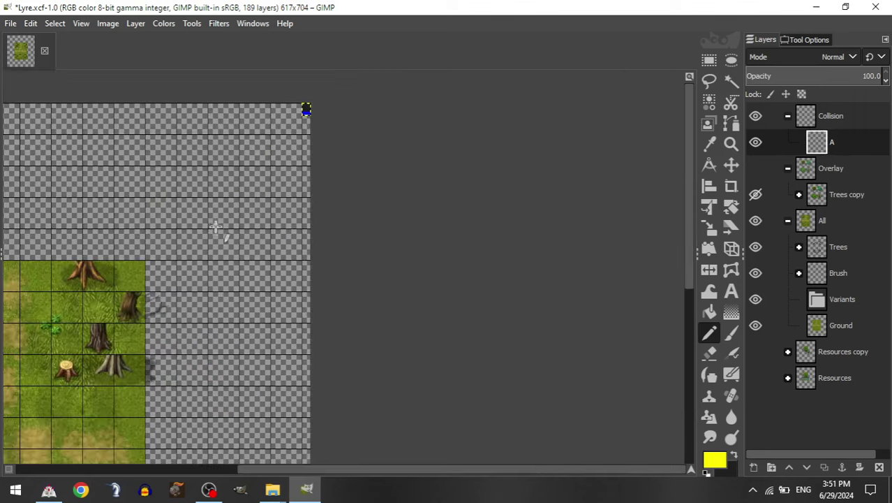
scroll(218, 228, down, 6)
scroll(279, 247, left, 2)
scroll(304, 245, up, 2)
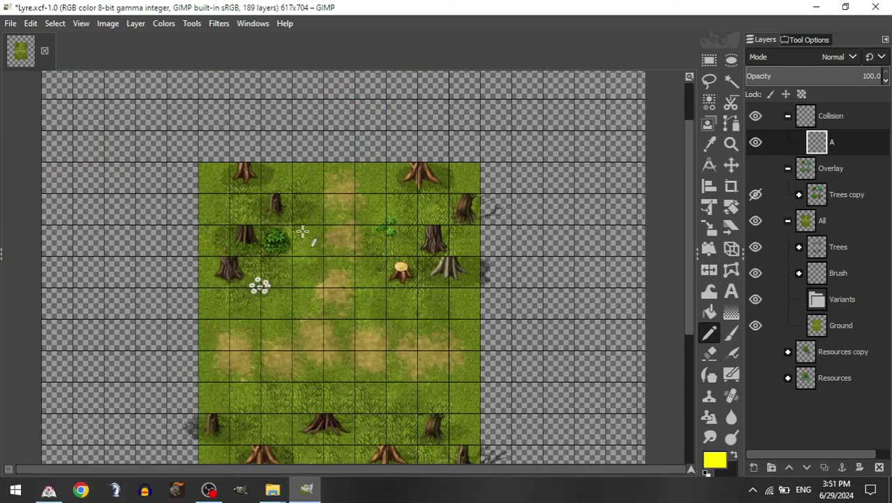
scroll(299, 227, down, 1)
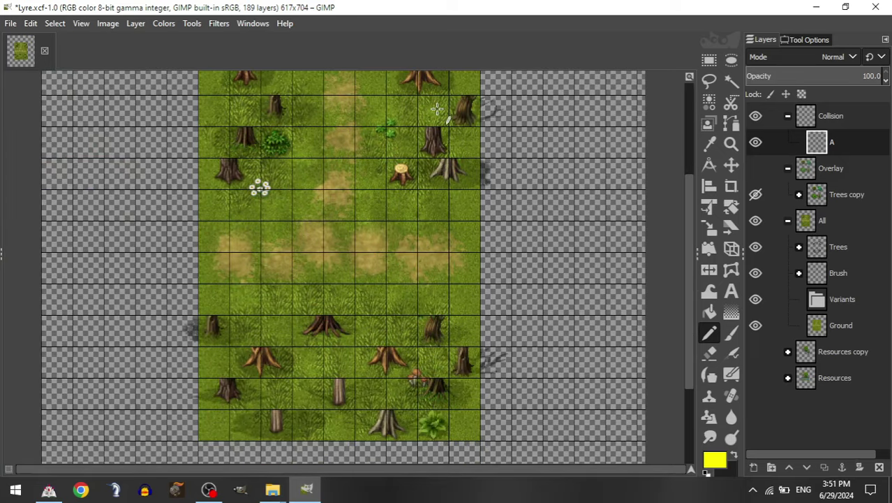
scroll(610, 91, up, 1)
scroll(610, 91, up, 8)
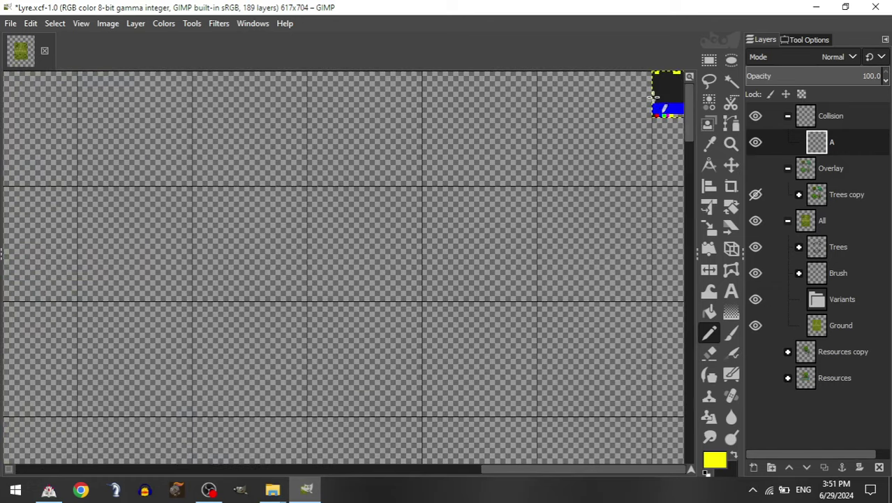
scroll(649, 94, up, 2)
scroll(597, 112, right, 2)
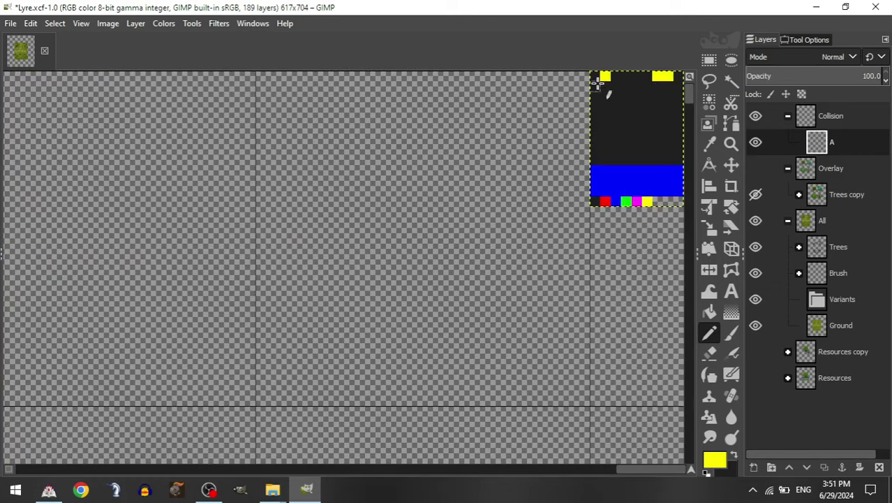
click(616, 84)
- Mark the third-row trunks and bush on the miniature collision map with yellow pixels in columns 2, 3 and 8
scroll(352, 309, down, 6)
scroll(306, 355, left, 4)
scroll(264, 333, down, 3)
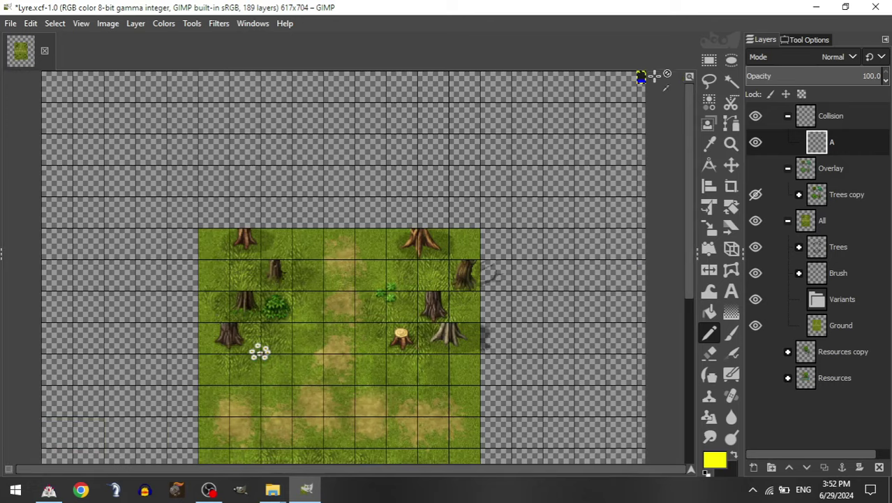
scroll(649, 75, up, 10)
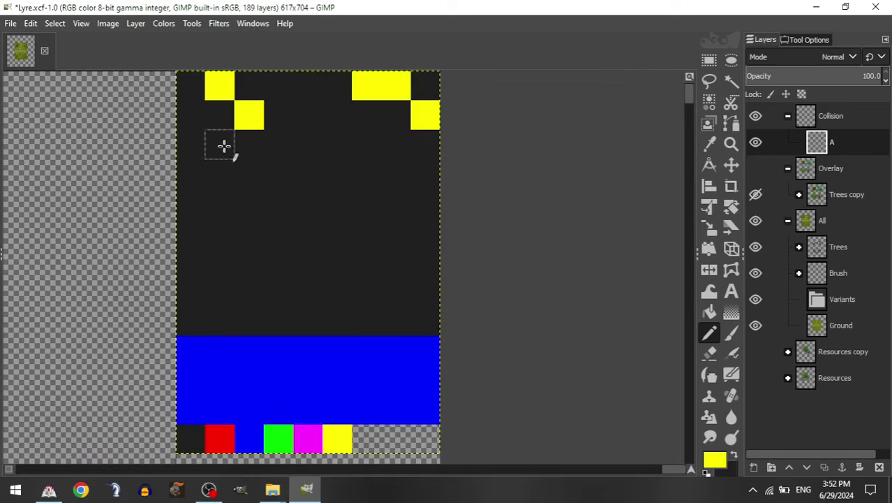
drag(224, 145, 265, 153)
click(396, 144)
- Mark row 4 of the miniature collision map with yellow pixels in columns 1, 2, 7, 8 and 9
scroll(168, 290, down, 4)
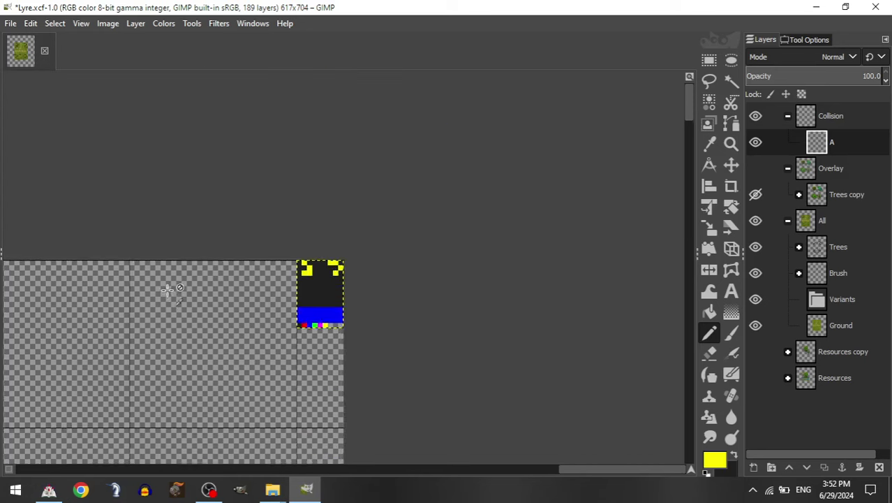
scroll(168, 290, down, 5)
scroll(225, 248, left, 5)
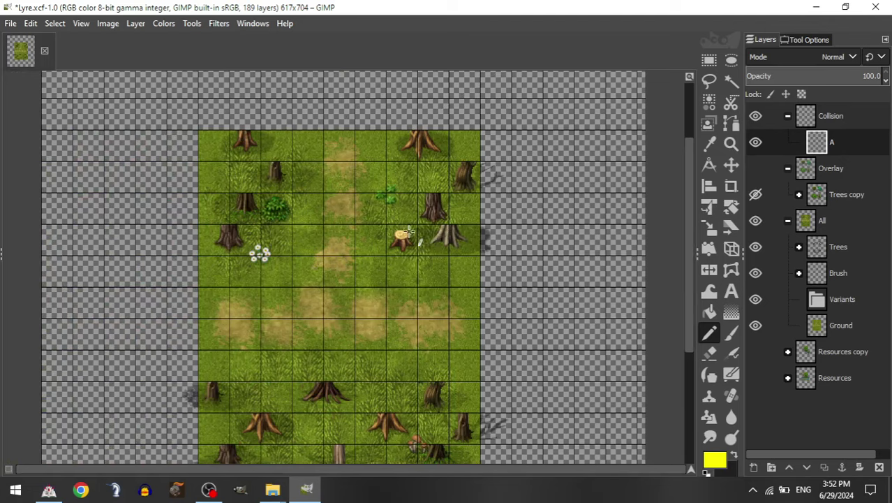
scroll(646, 94, up, 5)
scroll(638, 78, up, 2)
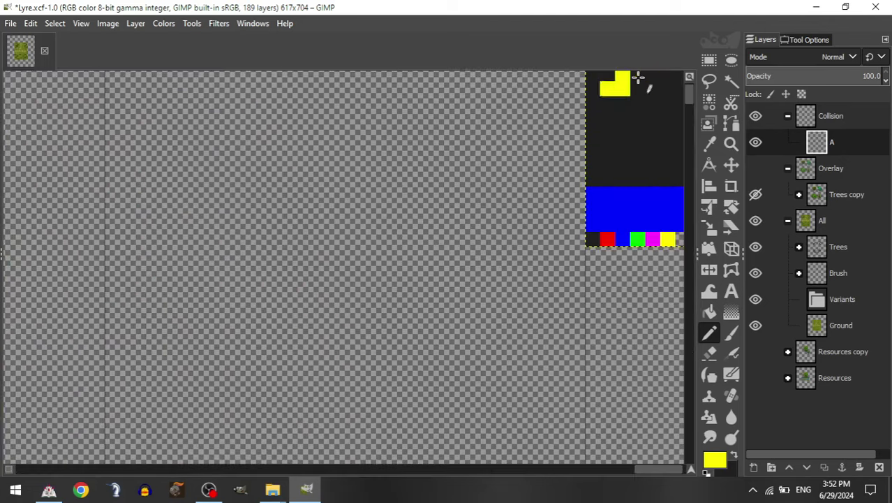
scroll(568, 88, left, 3)
scroll(569, 88, right, 4)
drag(559, 105, 578, 108)
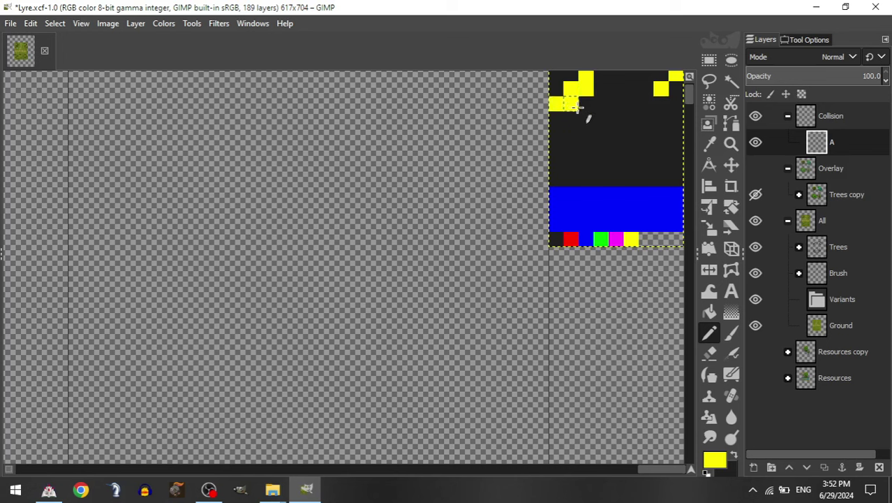
key(ctrl+z)
click(564, 105)
click(676, 103)
click(661, 104)
click(646, 104)
- Mark the ninth-row trunks on the miniature collision map with yellow pixels in columns 1, 4, 5 and 8
scroll(201, 337, down, 6)
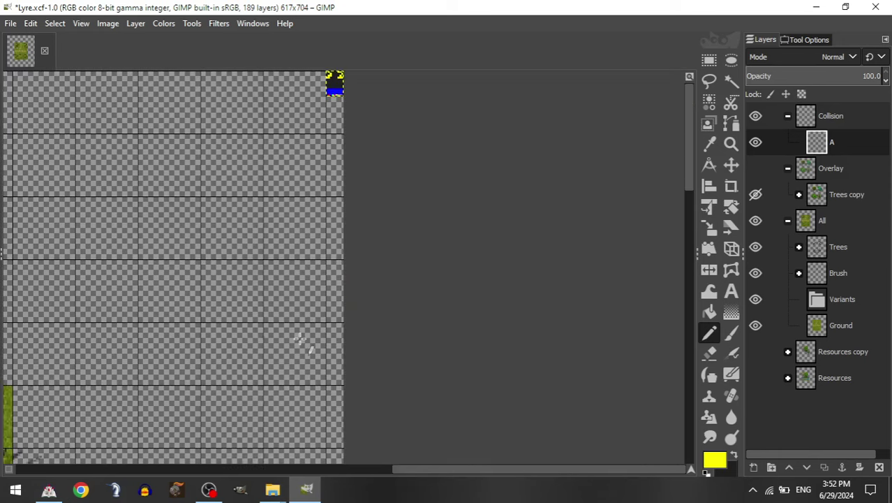
scroll(293, 328, down, 4)
scroll(286, 321, up, 3)
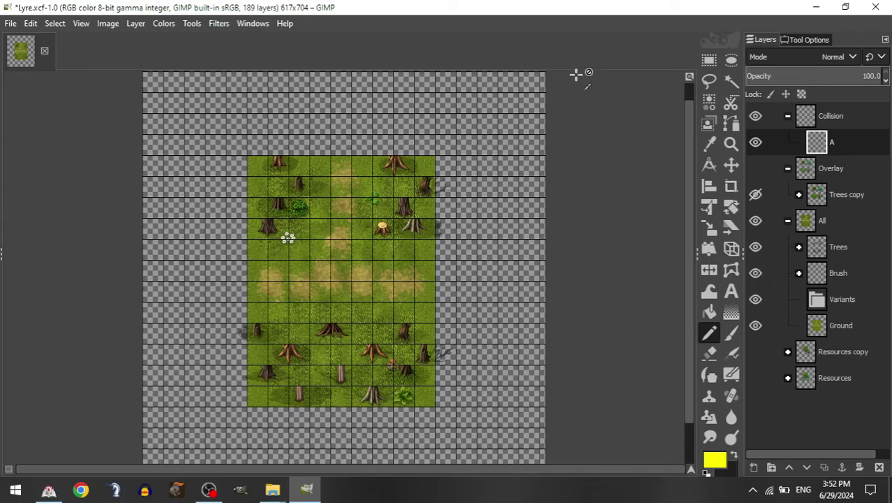
scroll(574, 78, up, 4)
scroll(441, 82, up, 4)
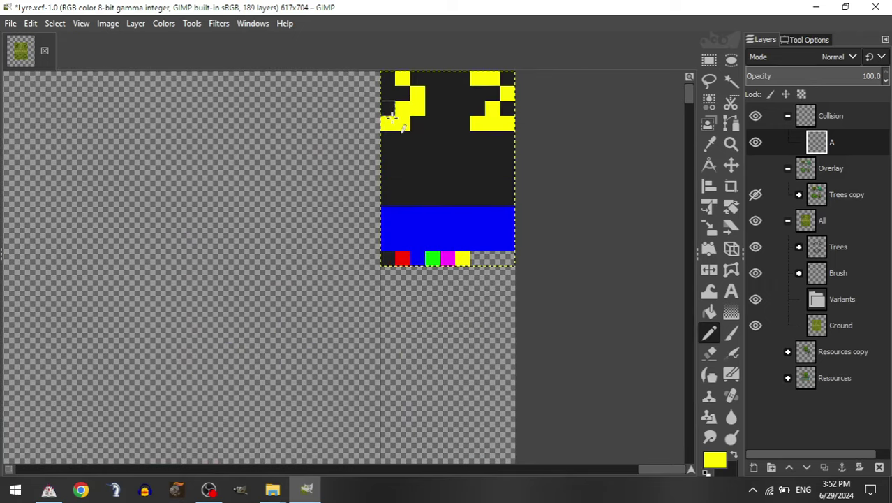
click(386, 199)
drag(428, 197, 447, 198)
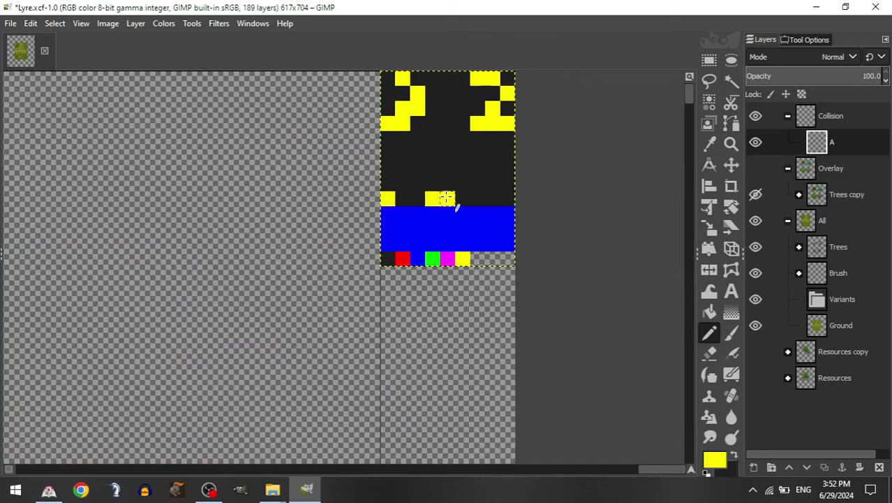
click(493, 198)
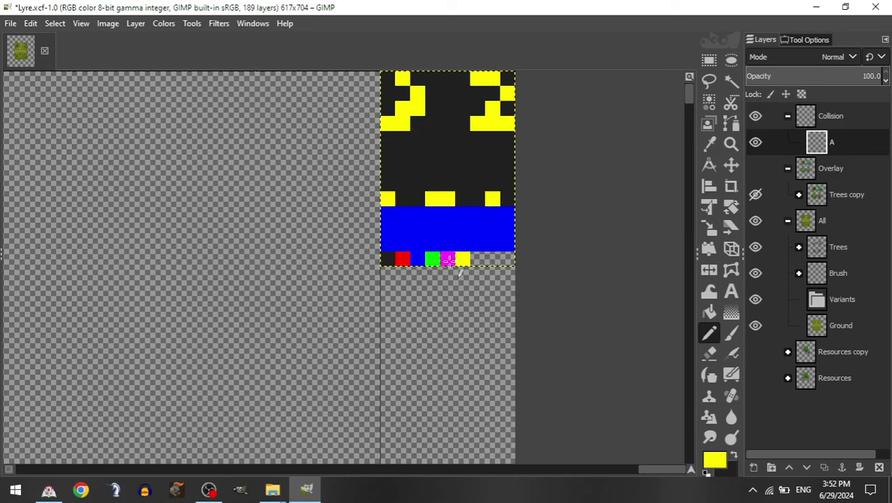
- Paint over the three blue rows 10 to 12 of the miniature collision map with the dark grey colour, using straight pencil lines
key(x)
click(388, 213)
shift+click(510, 213)
click(508, 228)
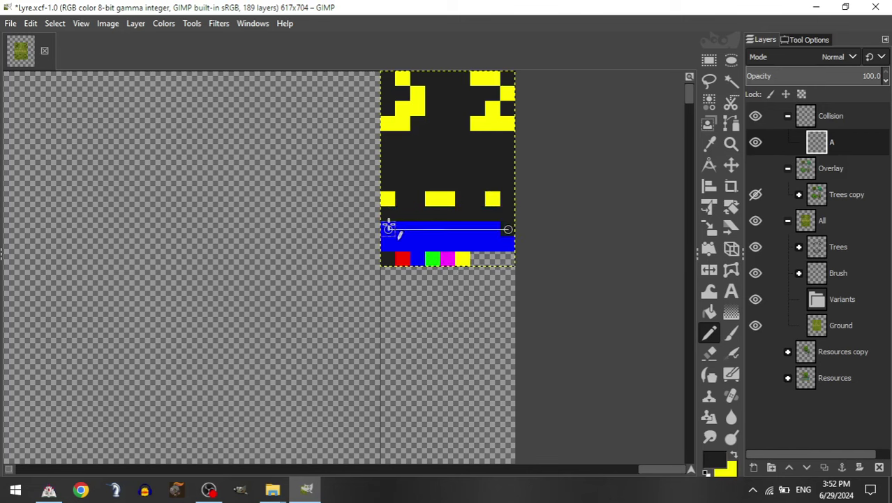
shift+click(388, 225)
click(387, 239)
shift+click(506, 242)
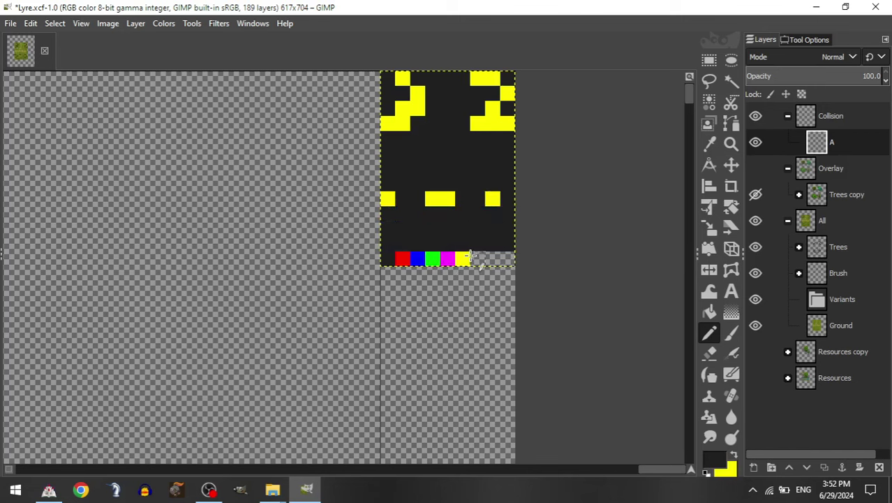
- Restore yellow as the foreground colour and mark row 10 of the collision map in columns 2, 3, 6, 7 and 9
key(x)
scroll(143, 286, down, 8)
scroll(159, 314, down, 6)
scroll(183, 339, left, 2)
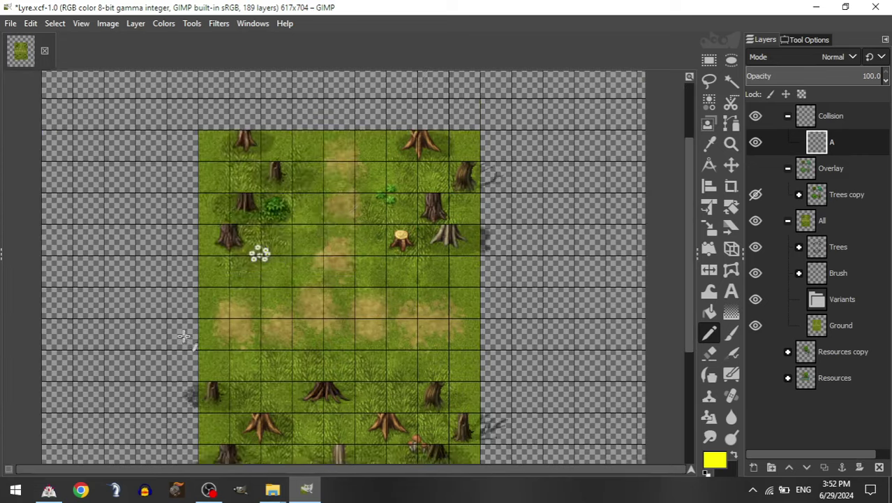
scroll(184, 338, down, 2)
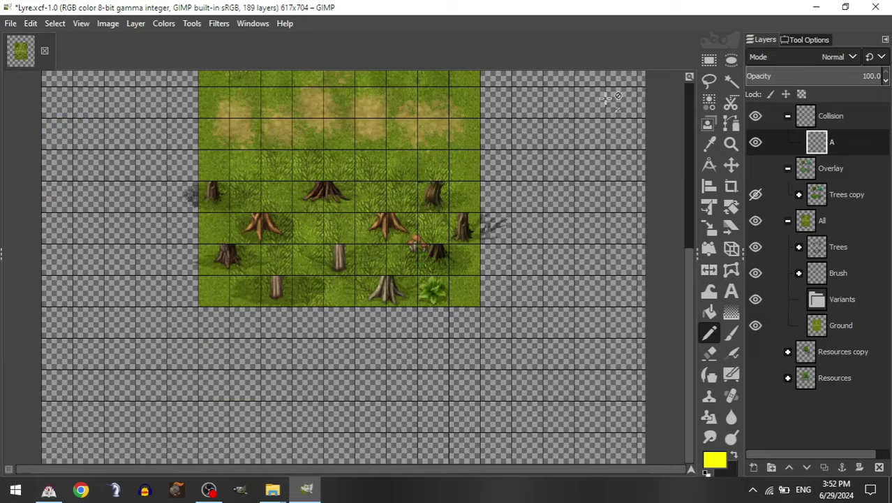
scroll(612, 98, up, 17)
scroll(562, 131, right, 1)
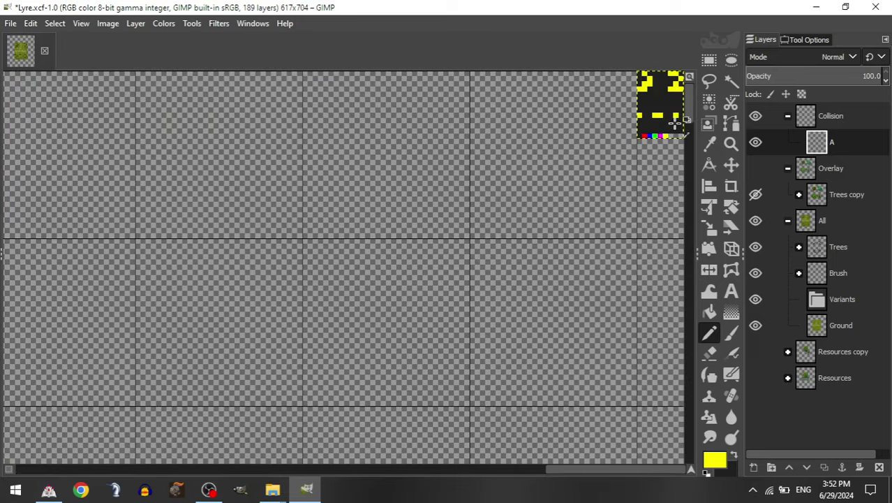
scroll(679, 120, up, 3)
scroll(544, 115, right, 1)
click(569, 118)
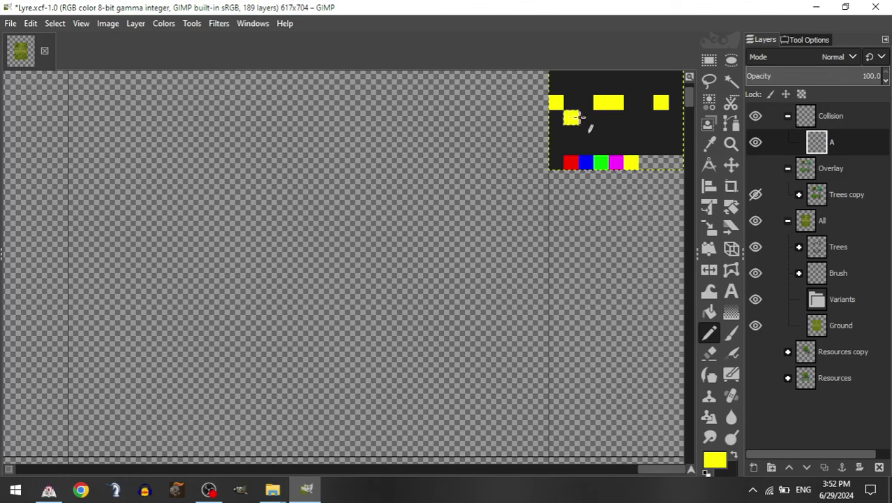
click(639, 118)
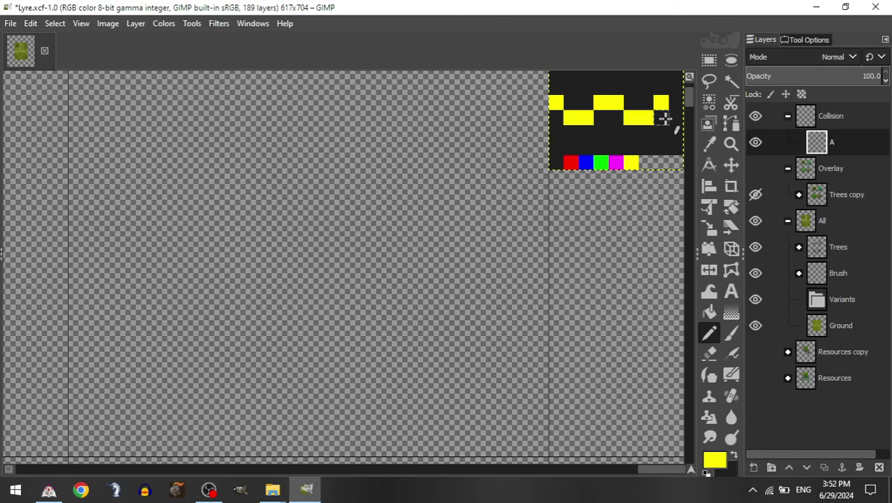
- Mark the eleventh-row trunks on the miniature collision map with yellow pixels in columns 1, 2, 5 and 8
scroll(425, 247, down, 6)
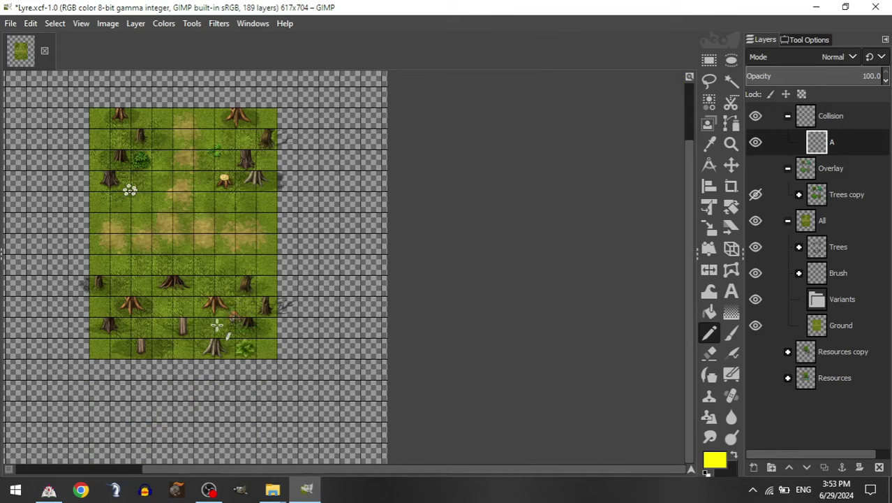
scroll(392, 74, up, 5)
scroll(392, 74, up, 3)
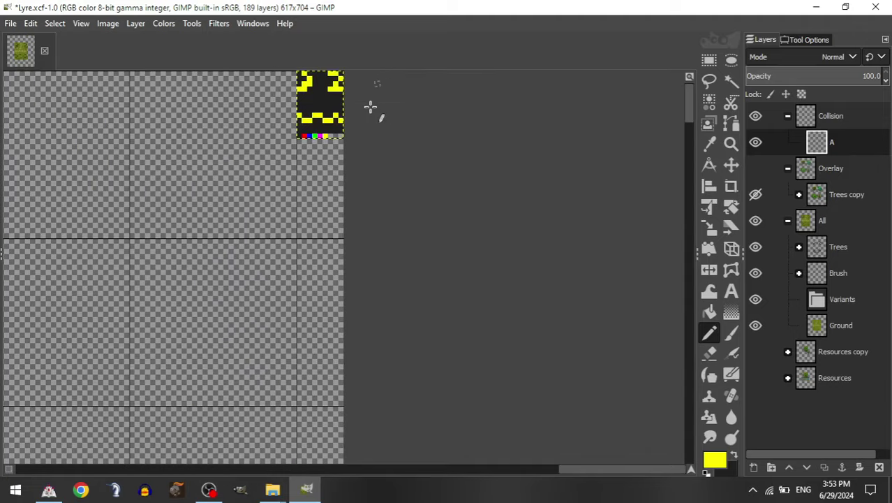
scroll(349, 106, up, 4)
drag(162, 183, 186, 183)
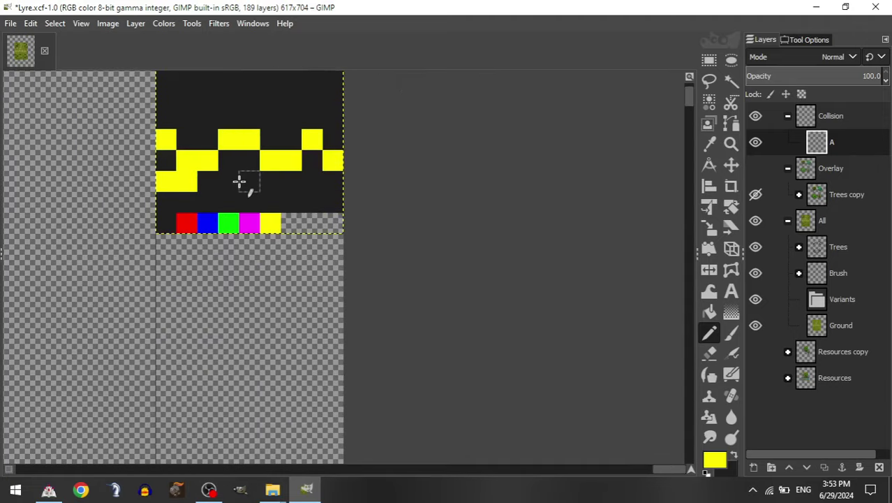
click(249, 182)
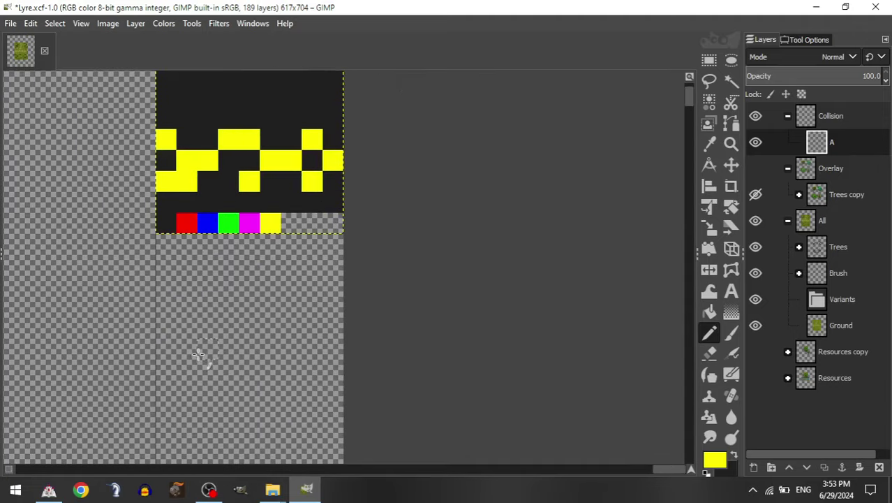
- Mark the twelfth row of the miniature collision map with yellow pixels in columns 3, 6, 7 and 8
scroll(209, 342, down, 6)
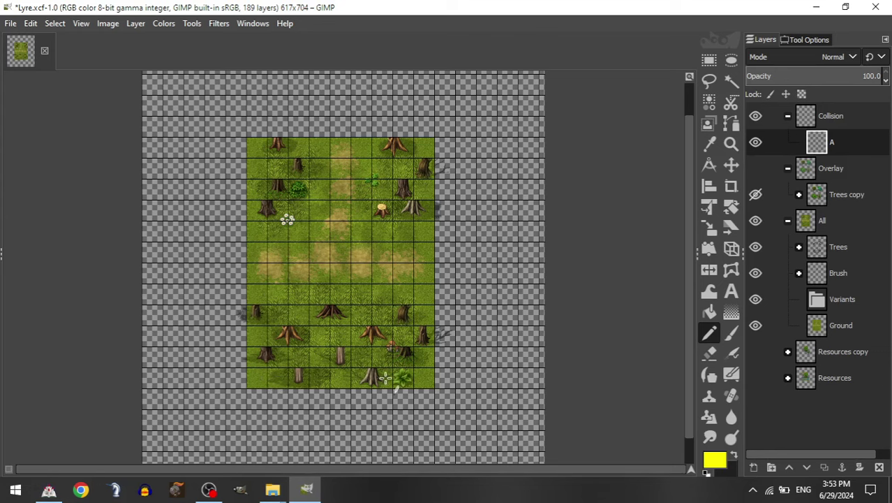
scroll(575, 98, up, 10)
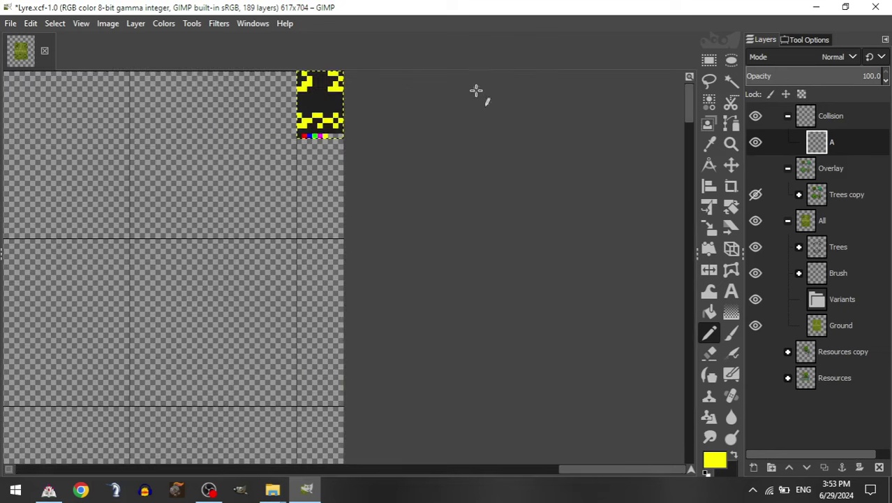
scroll(283, 131, up, 4)
click(391, 122)
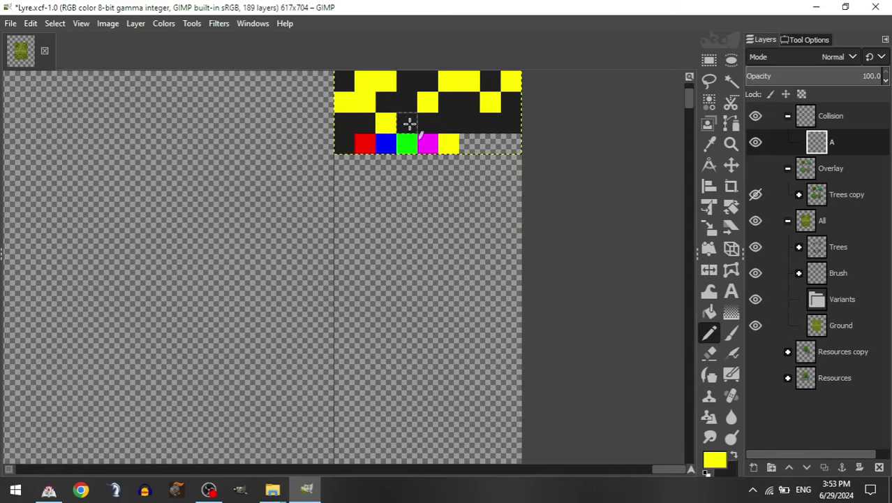
drag(444, 124, 480, 124)
- Compare the trunk and bush positions on the forest map with the yellow marks on the miniature collision map
scroll(304, 228, down, 3)
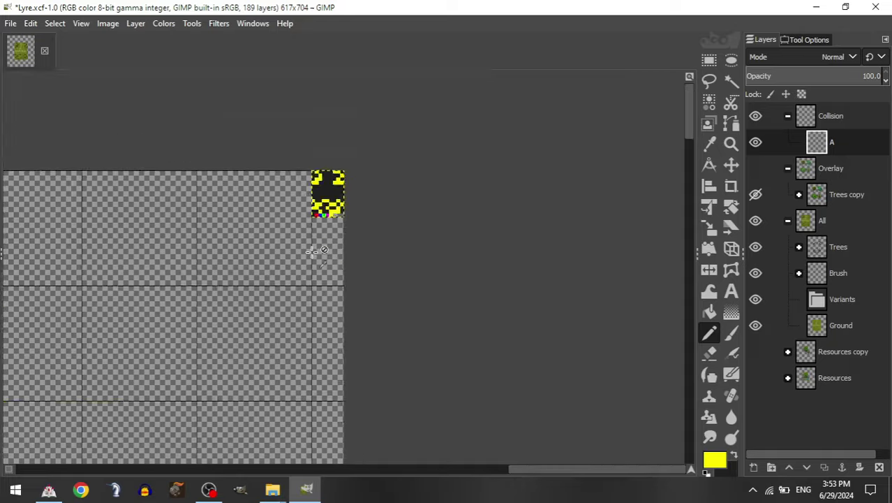
scroll(307, 244, down, 3)
scroll(255, 322, down, 2)
scroll(237, 320, down, 2)
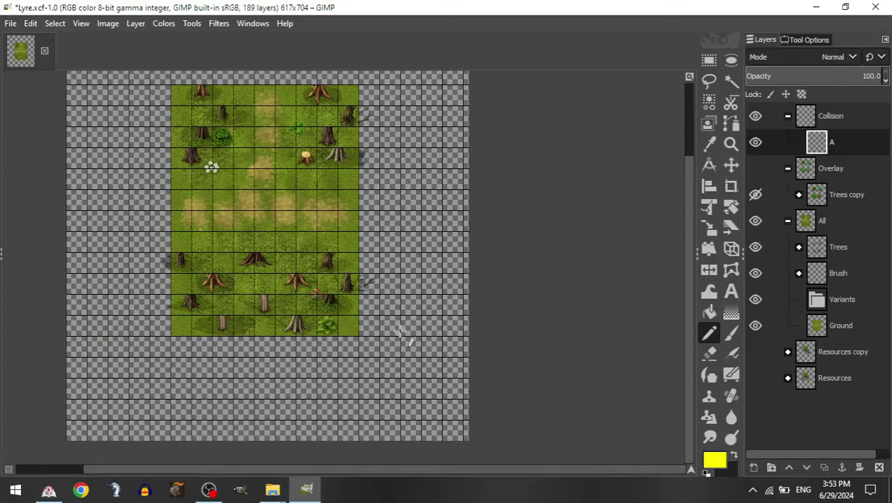
scroll(428, 299, up, 4)
scroll(368, 100, up, 3)
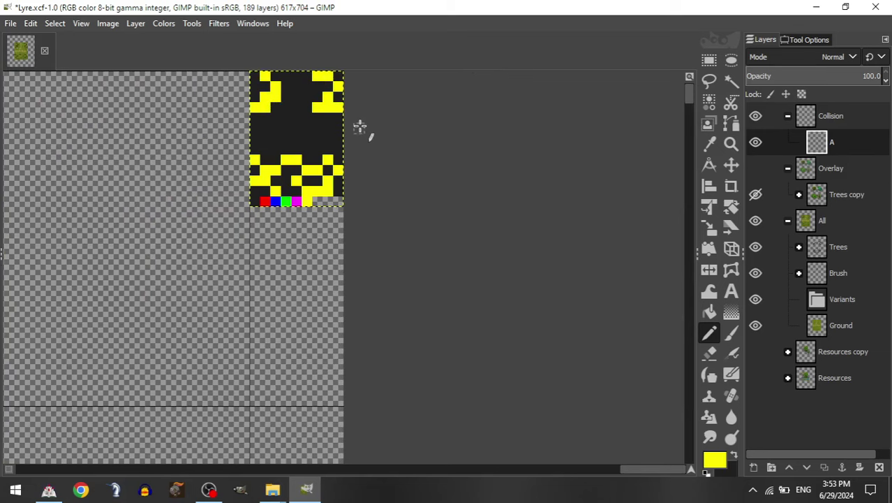
scroll(165, 175, down, 5)
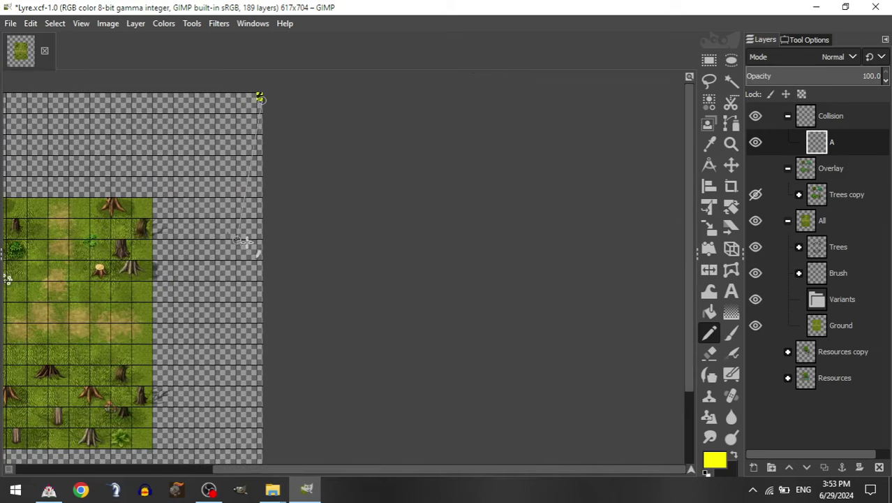
scroll(224, 230, down, 3)
scroll(568, 263, left, 3)
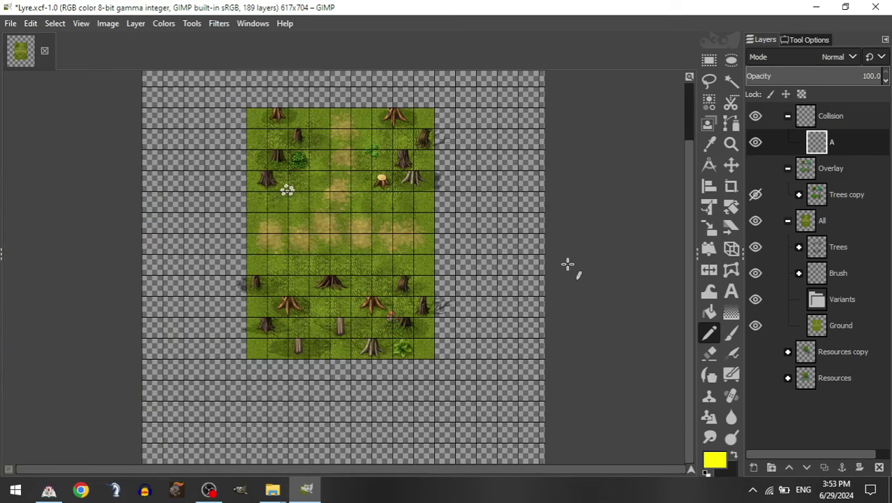
key(r)
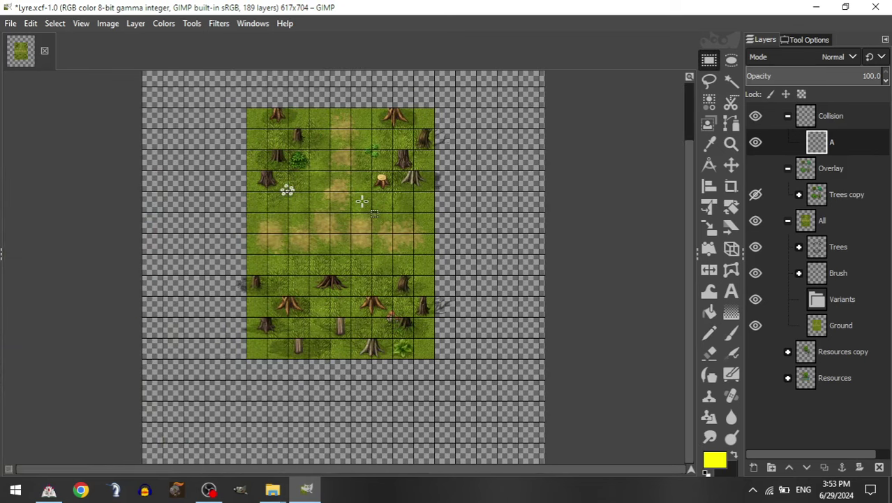
key(ctrl+shift+e)
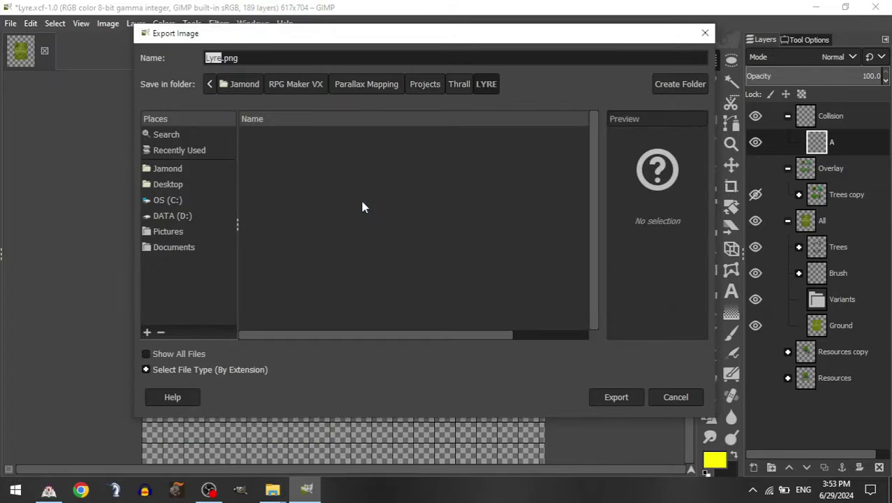
click(273, 489)
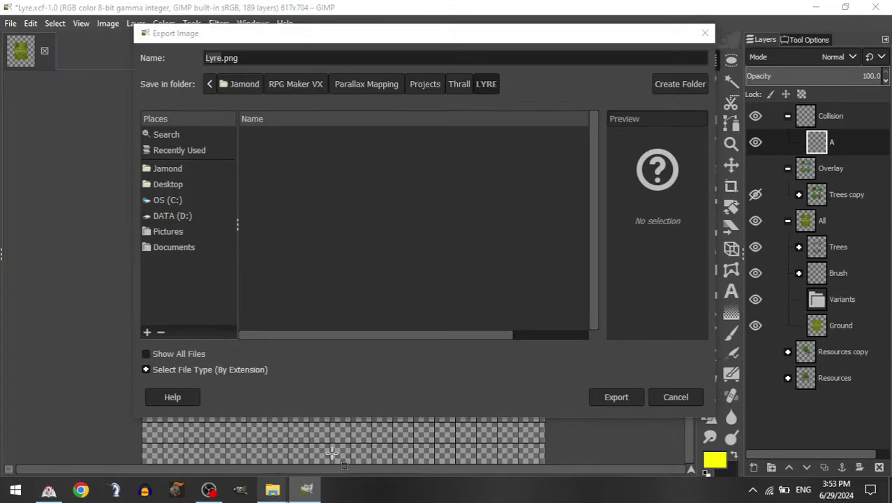
mouse_move(316, 434)
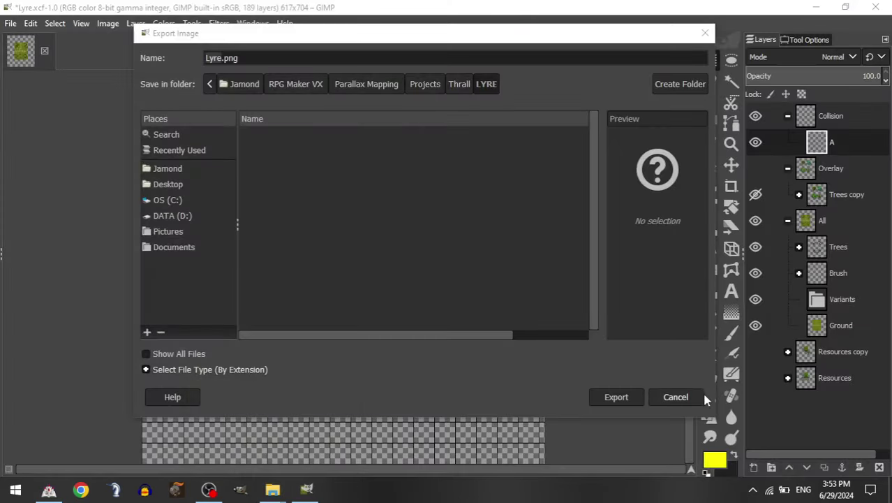
click(701, 397)
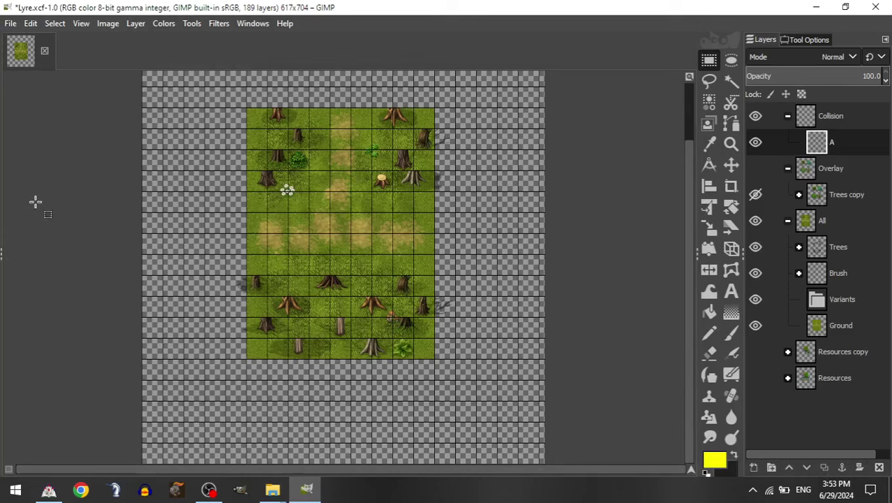
- Save the image as a new file named Lyre S1.xcf in the LYRE project folder
click(10, 23)
click(49, 157)
text(Lyre S1.xcf)
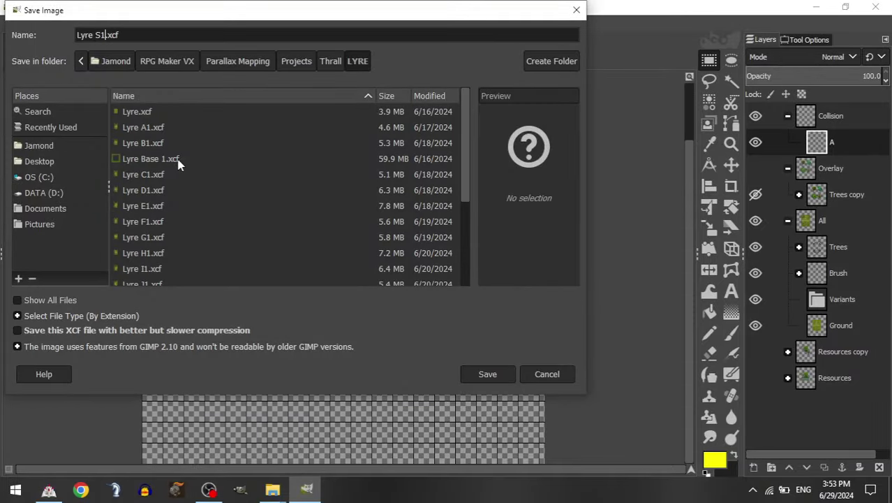
key(Return)
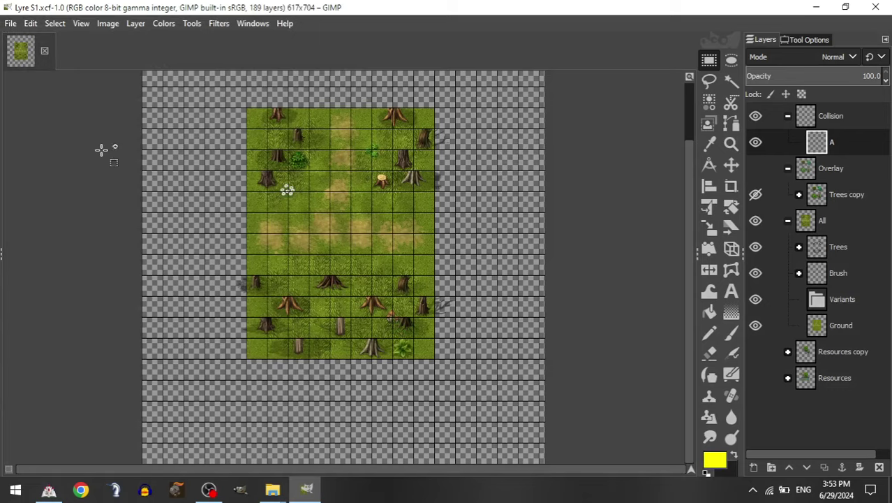
- Export the ground image with the canopy hidden as AS1.png in the LYRE project folder, keeping the default PNG options
key(ctrl+shift+e)
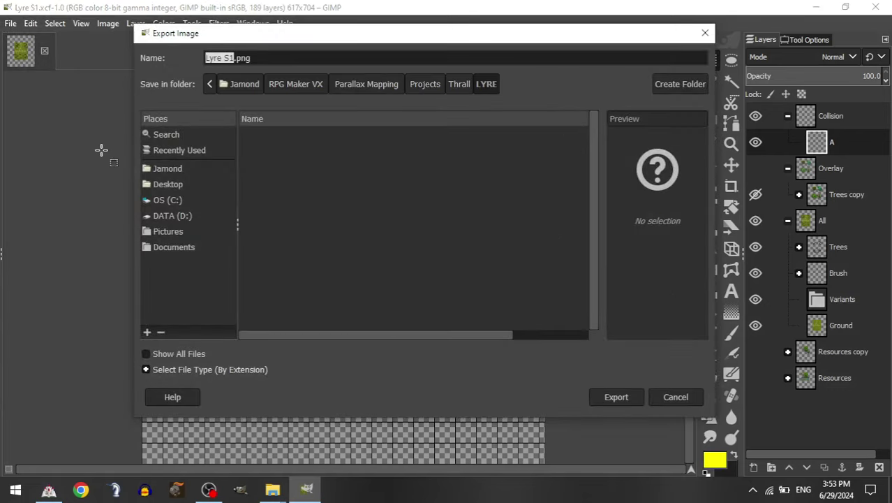
text(AS1)
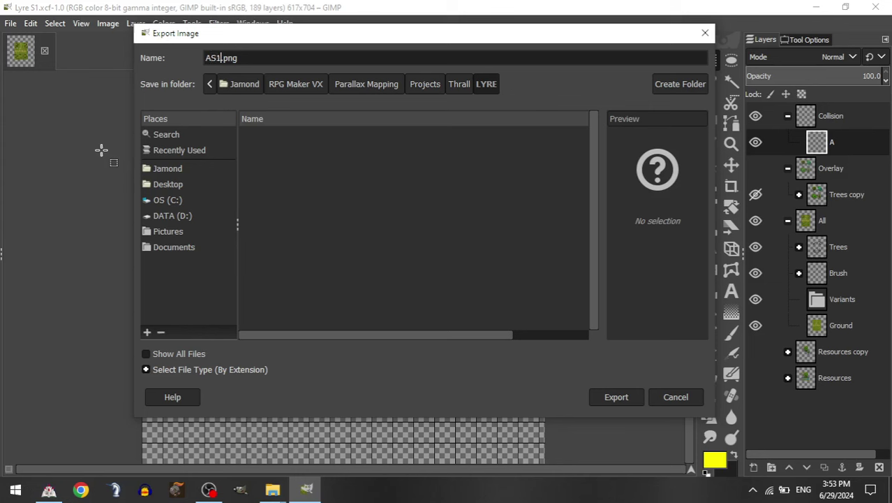
key(Return)
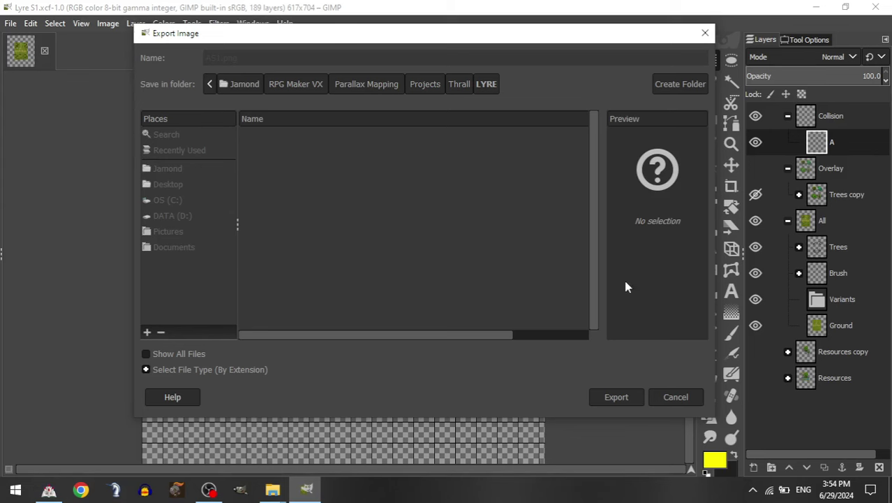
key(Return)
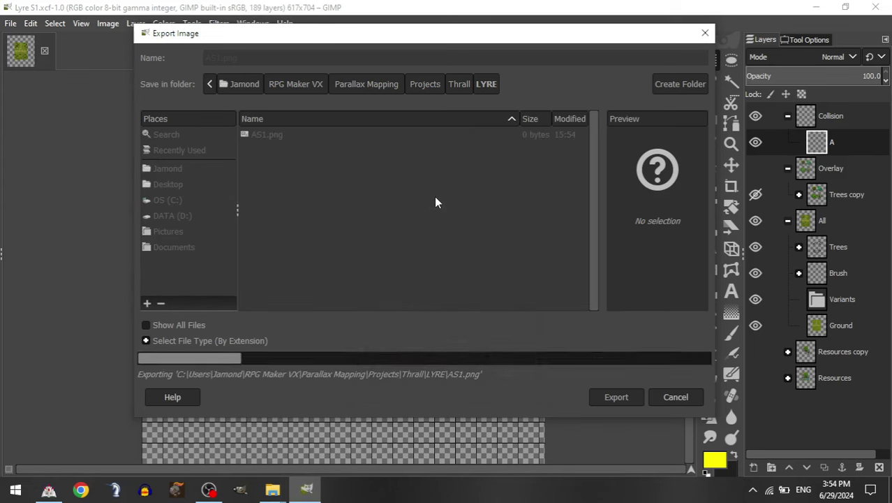
- In File Explorer, move AS1.png into the S folder of the game's LYRE Ground graphics and open the sibling Overlay folder
click(306, 489)
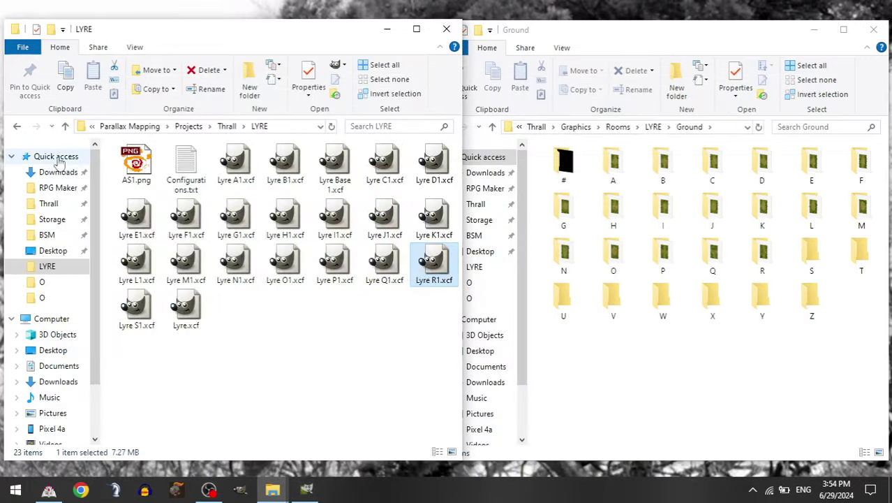
drag(143, 166, 812, 259)
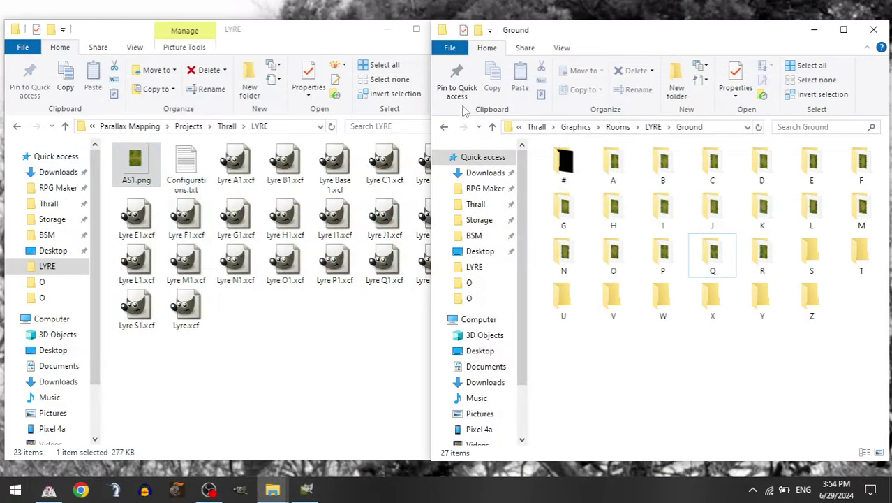
click(493, 127)
double_click(613, 168)
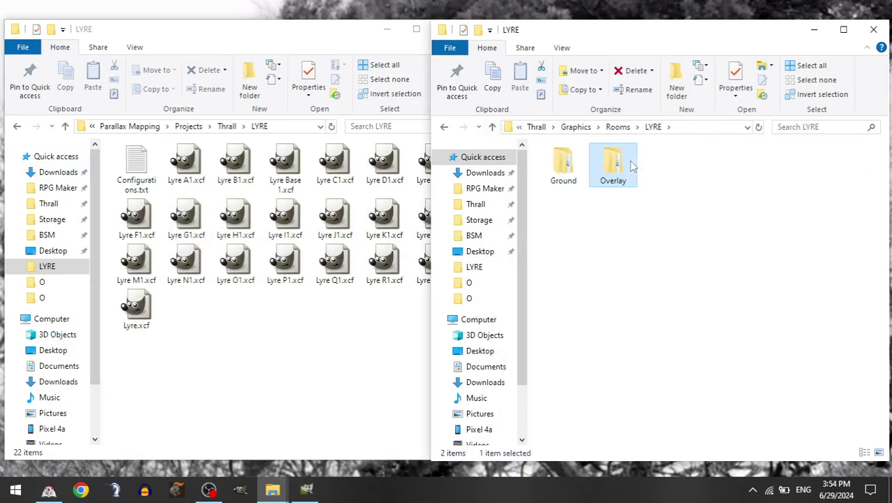
- Back in GIMP, export only the Trees copy canopy as AS1.png with the All group hidden, and save the image with All shown again
click(306, 489)
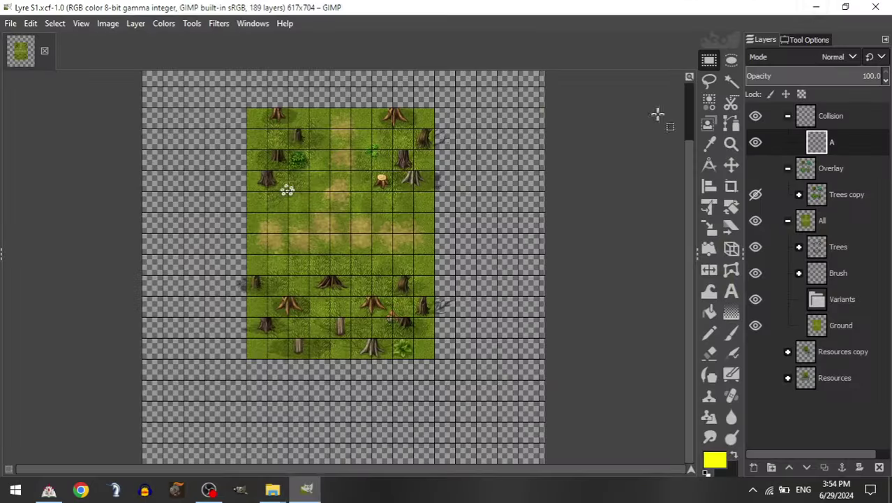
click(755, 221)
click(755, 195)
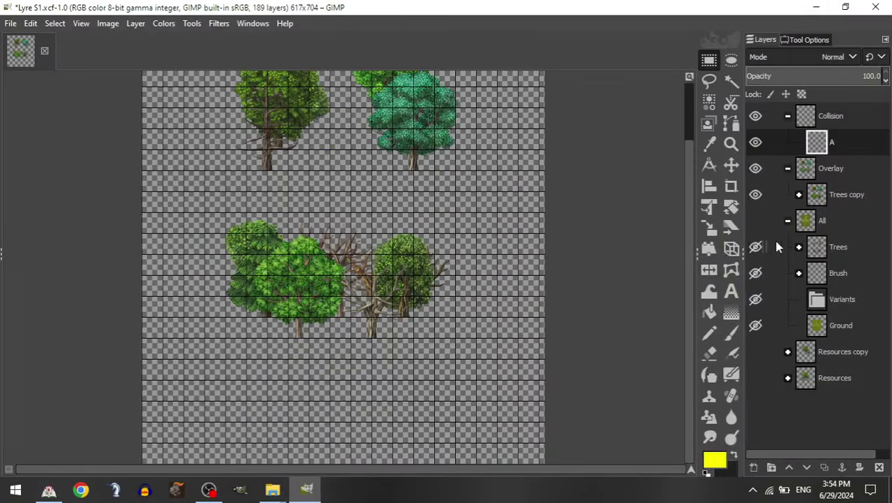
key(ctrl+shift+e)
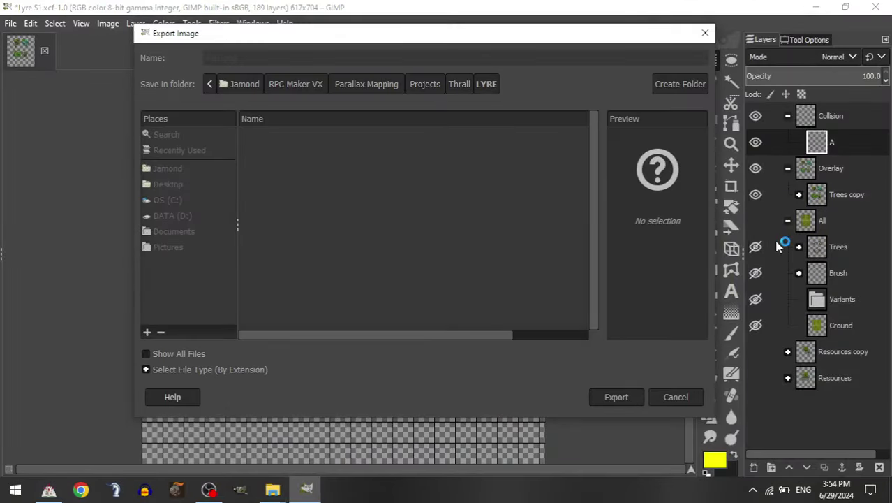
key(Return)
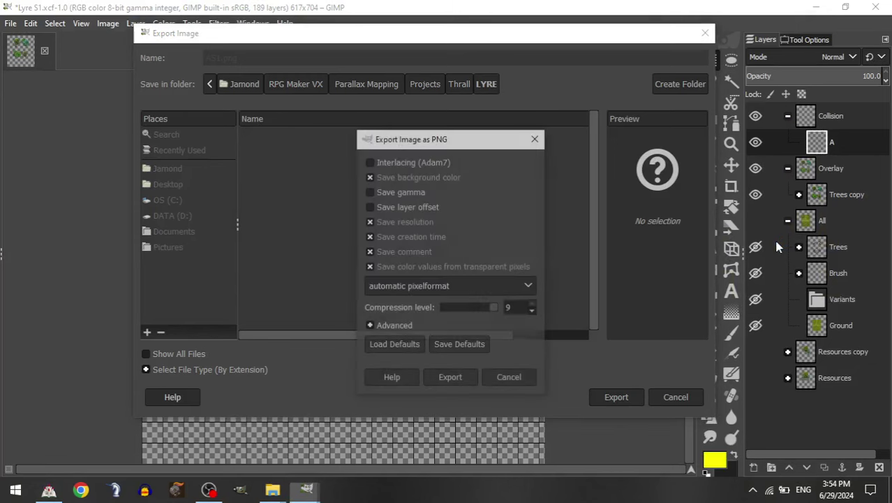
key(Return)
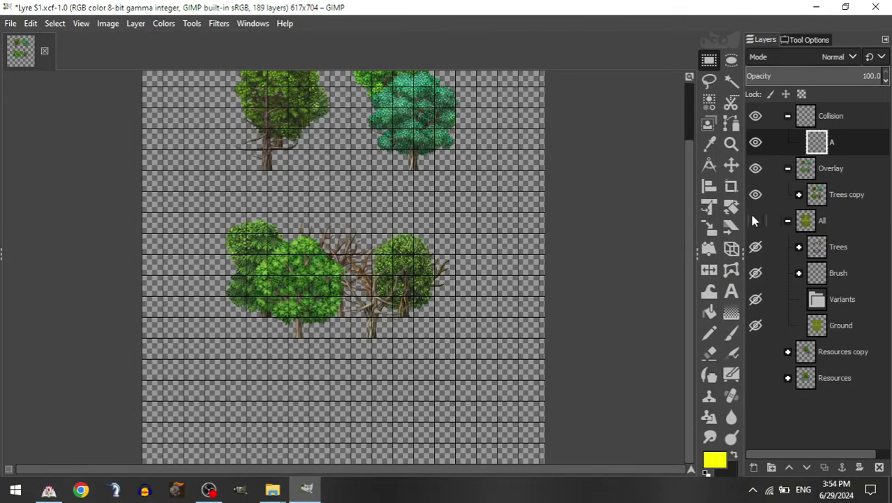
click(755, 221)
key(ctrl+s)
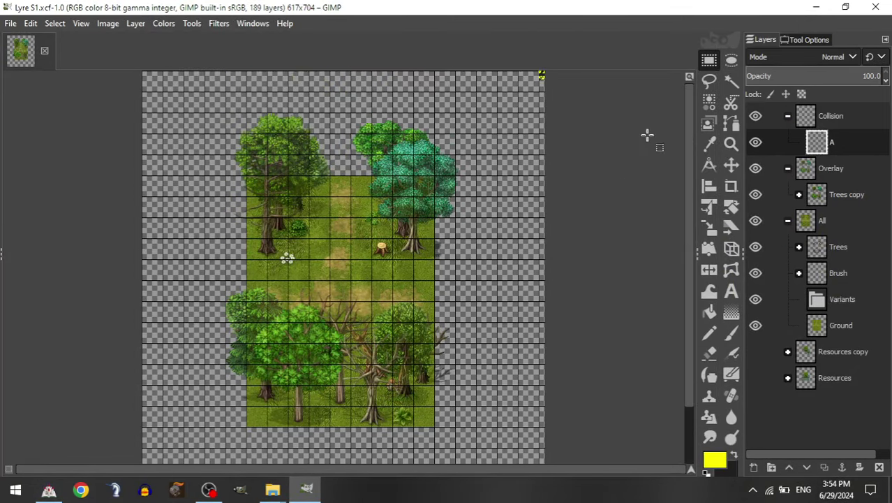
- Move the exported canopy AS1.png from the LYRE project folder into the S folder of the game's Overlay graphics in File Explorer
click(814, 7)
drag(113, 144, 812, 262)
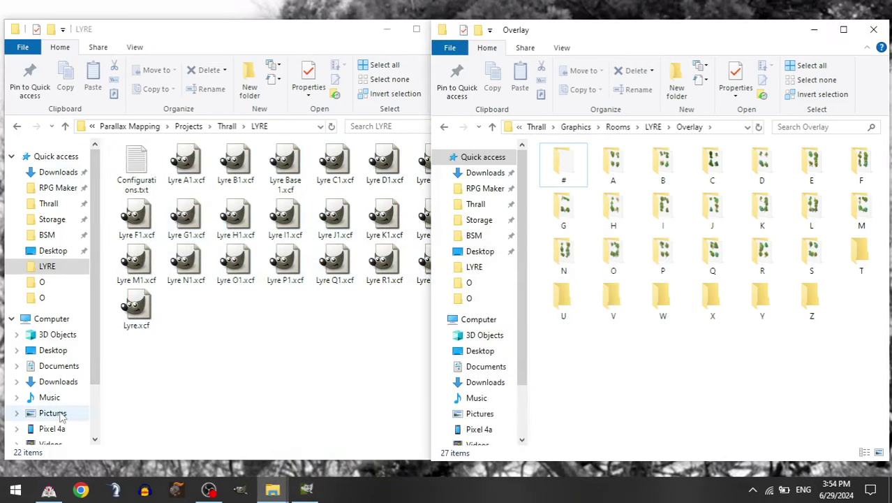
- Switch to RPG Maker VX, playtest the Thrall project and choose Continue on its title screen
click(49, 491)
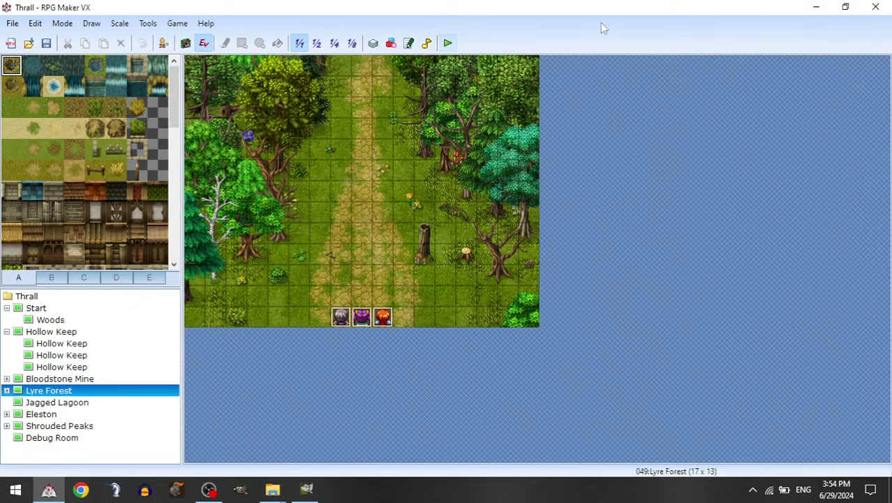
key(F12)
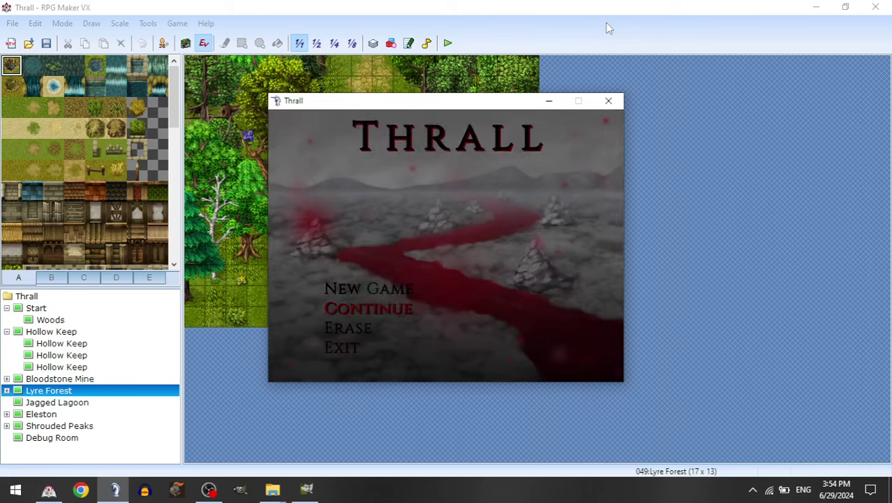
key(Return)
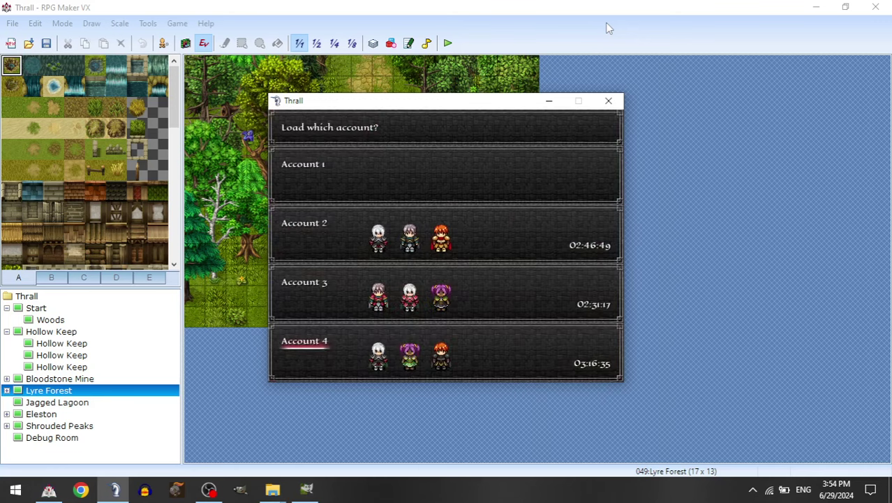
- Lower the system volume to 10
key(XF86AudioLowerVolume)
key(XF86AudioLowerVolume)
key(XF86AudioLowerVolume)
key(XF86AudioLowerVolume)
key(XF86AudioLowerVolume)
key(XF86AudioLowerVolume)
key(XF86AudioLowerVolume)
key(XF86AudioLowerVolume)
key(XF86AudioLowerVolume)
key(XF86AudioLowerVolume)
key(XF86AudioLowerVolume)
key(XF86AudioLowerVolume)
key(XF86AudioLowerVolume)
key(XF86AudioLowerVolume)
key(XF86AudioLowerVolume)
key(XF86AudioLowerVolume)
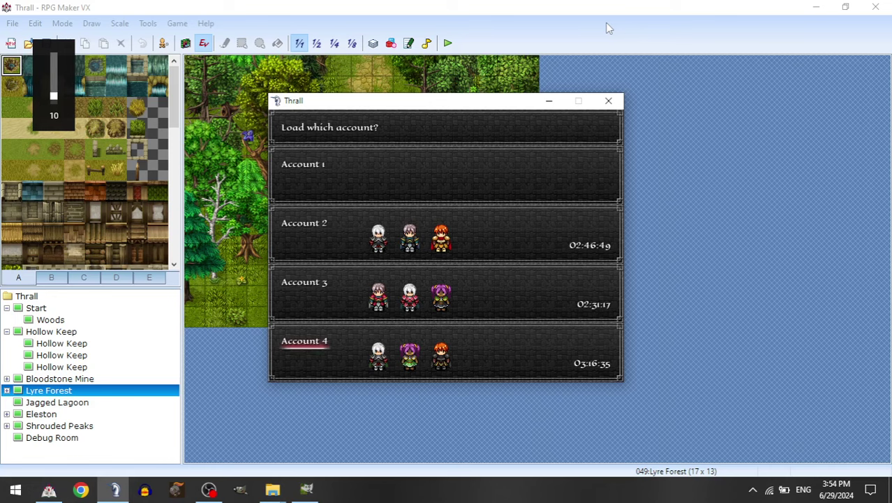
- Load the Account 4 save in the playtest and set debug variable 0160 DEBUG ROOM to 19
key(Return)
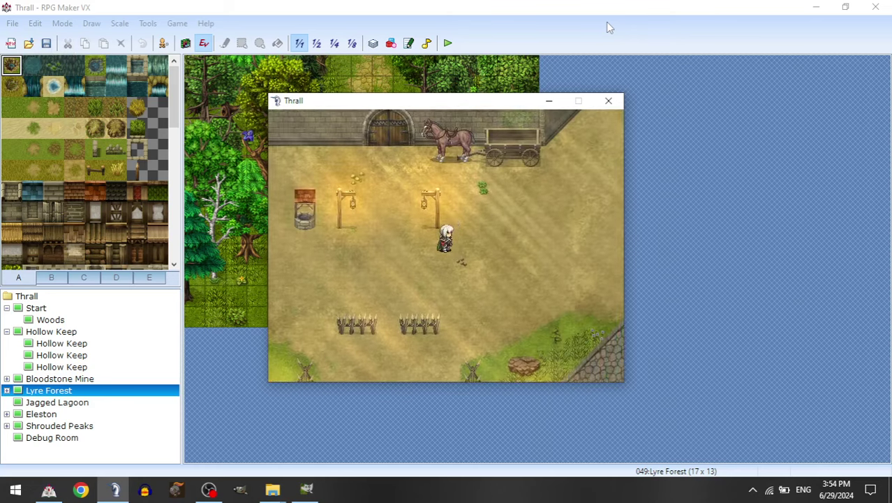
key(F9)
key(Up)
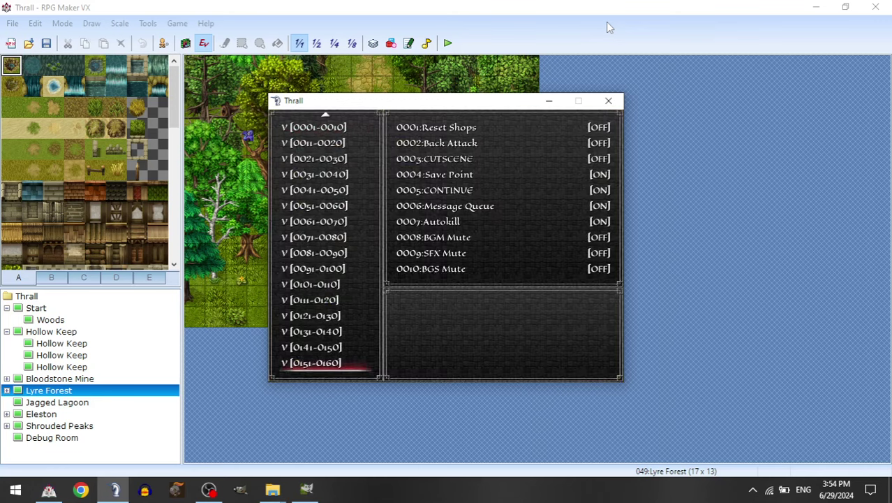
key(Return)
key(Up)
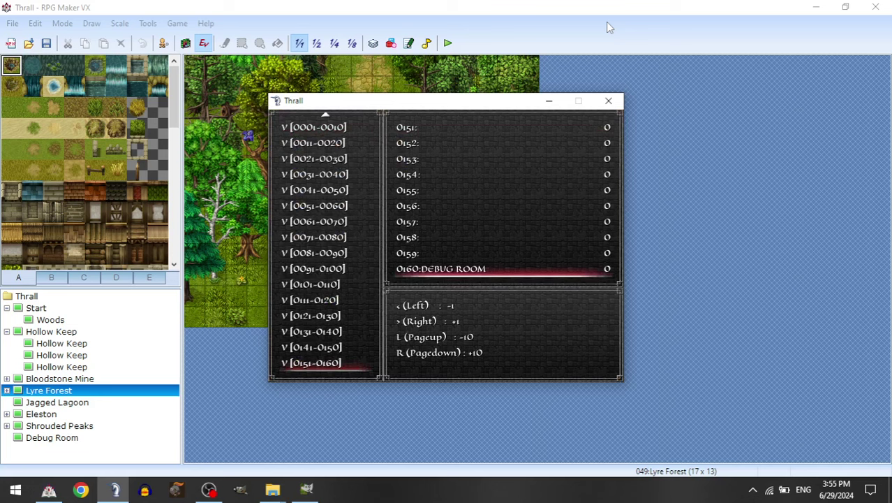
key(Right)
key(Right)
key(Right)
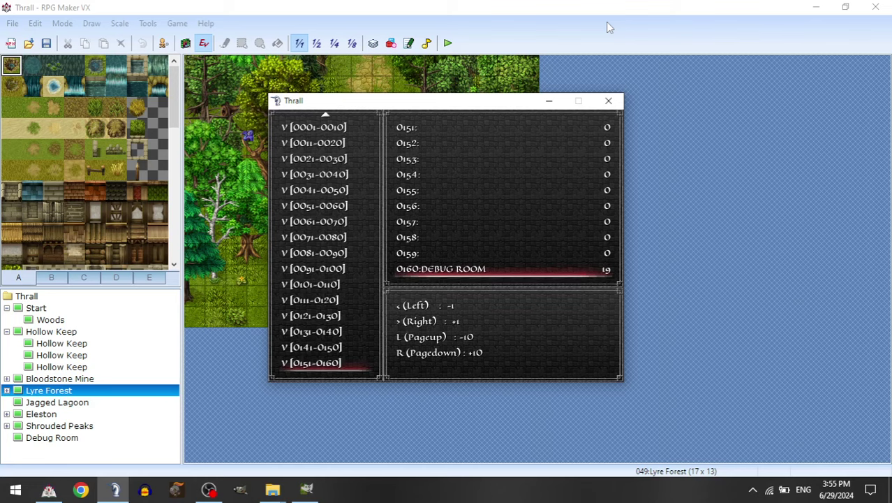
- Bring up switches 0021-0030 in the debug list and return to the game map
key(Escape)
key(Down)
key(Down)
key(Down)
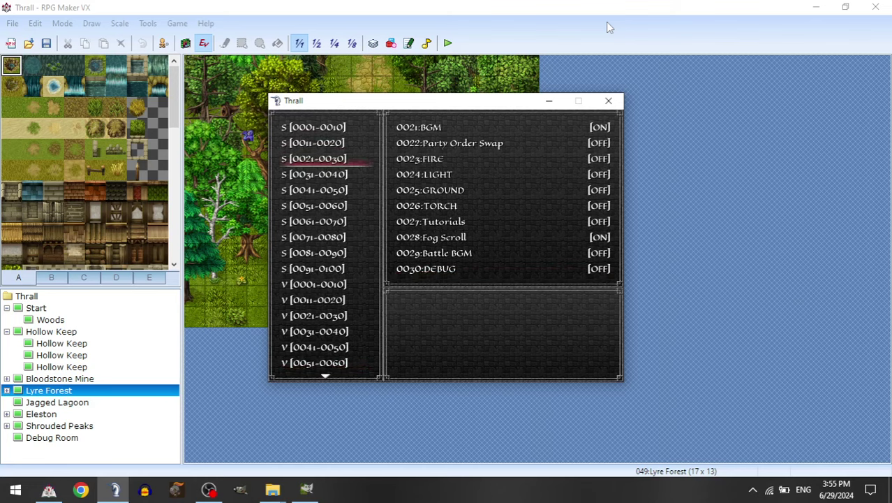
key(Escape)
- Walk to the keep's exit and choose Lyre Forest as the travel destination
key(Up)
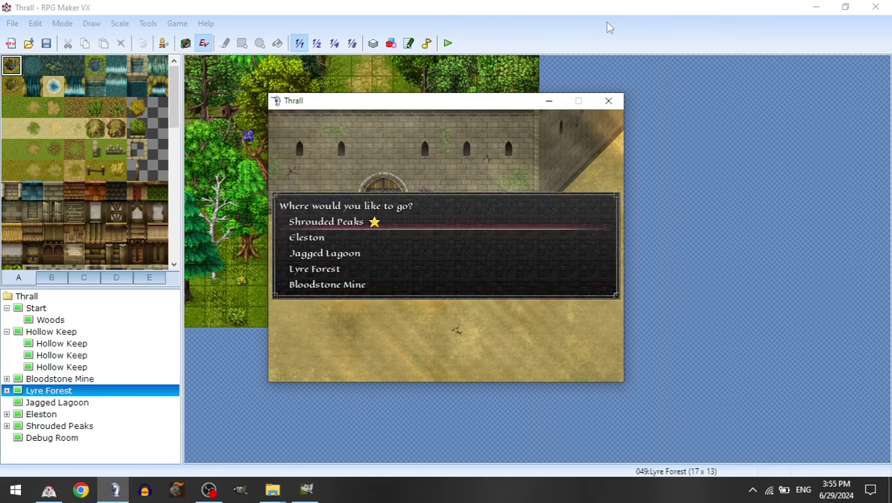
key(Up)
key(Up)
key(Return)
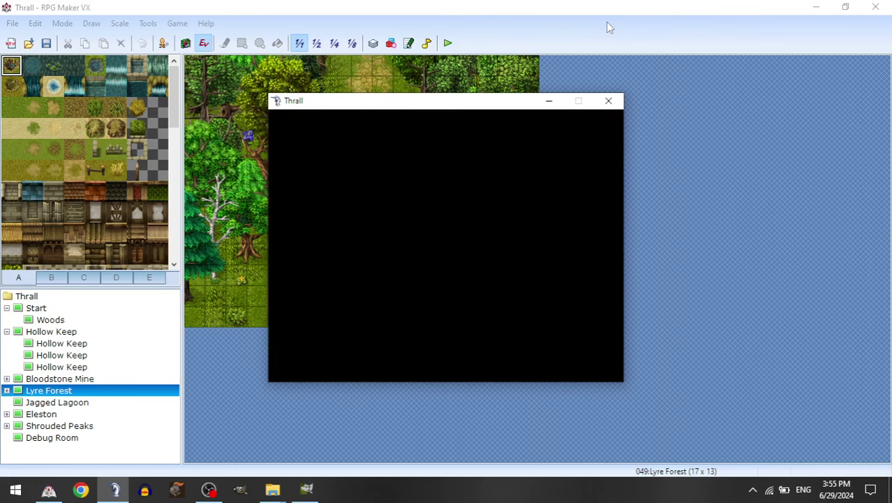
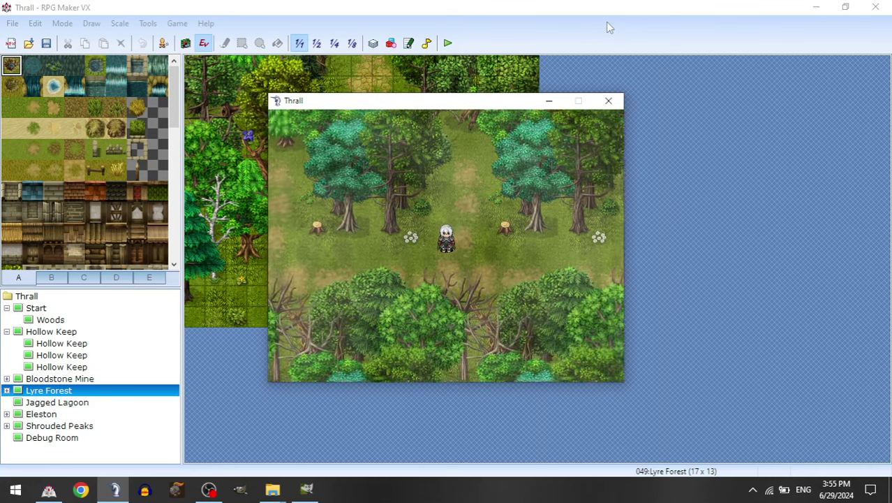
- Walk the character through the forest map to check the canopy overlay, close the playtest and minimize RPG Maker VX
key(Right)
key(Up)
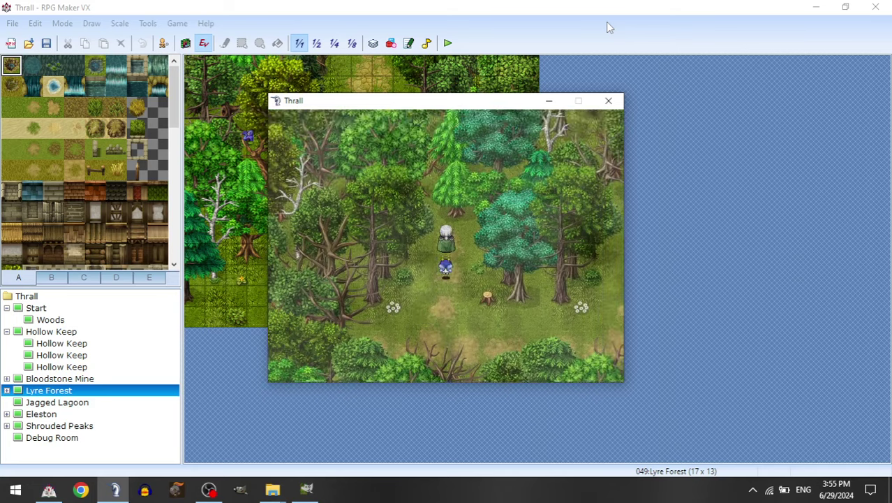
key(Down)
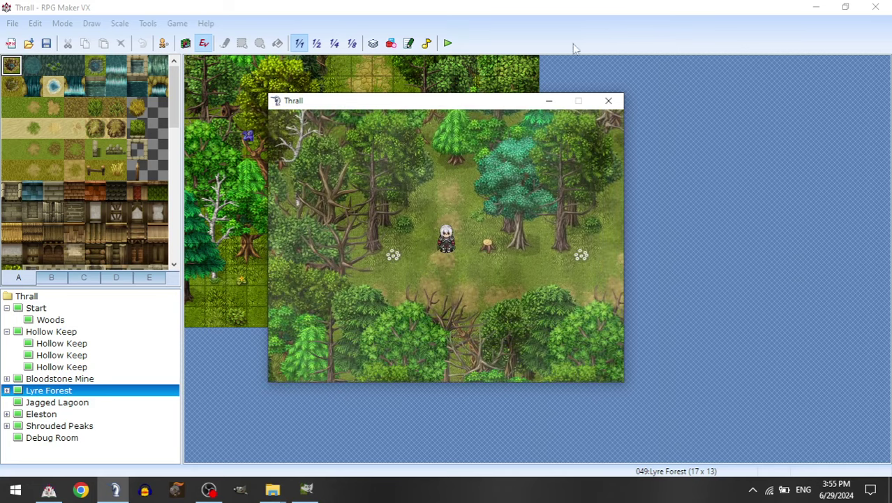
click(608, 101)
click(818, 9)
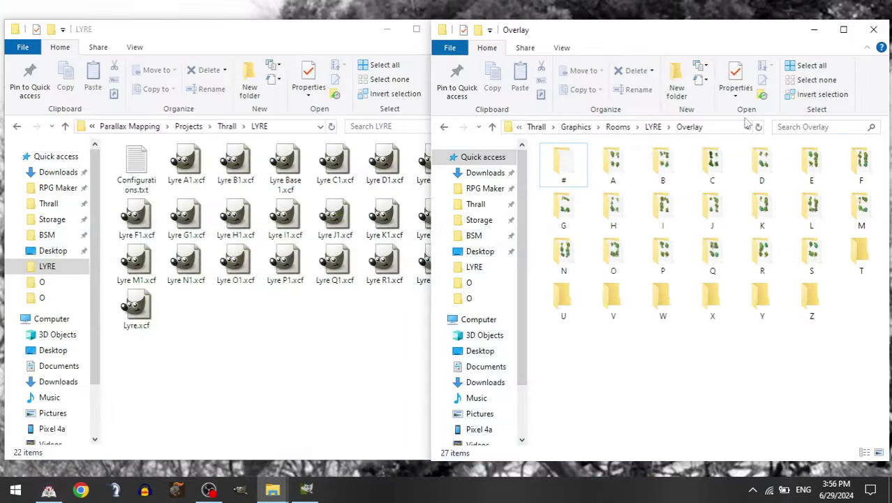
- Switch to GIMP, close Lyre S1.xcf, and open the template Lyre.xcf from the LYRE project folder
click(305, 489)
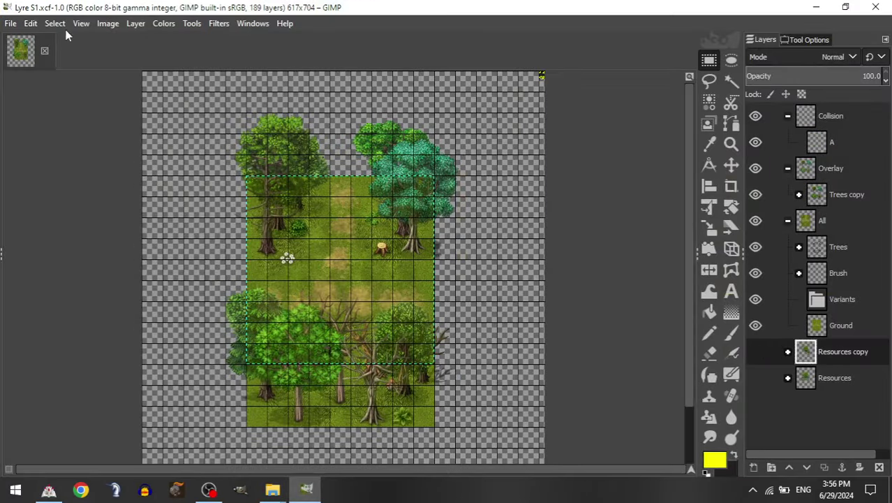
click(44, 50)
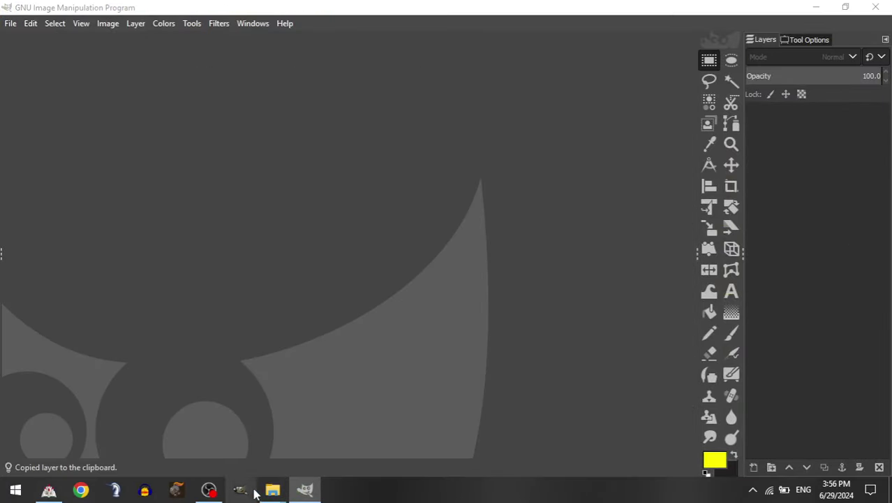
mouse_move(274, 493)
click(232, 435)
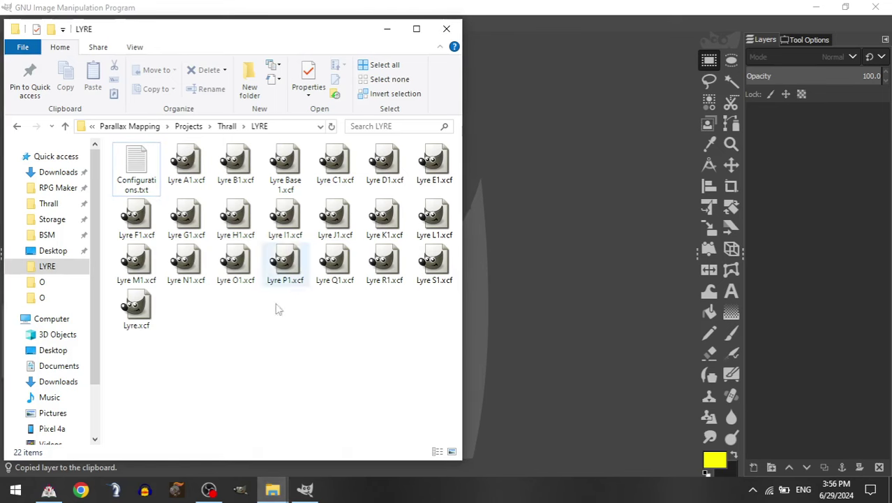
click(140, 300)
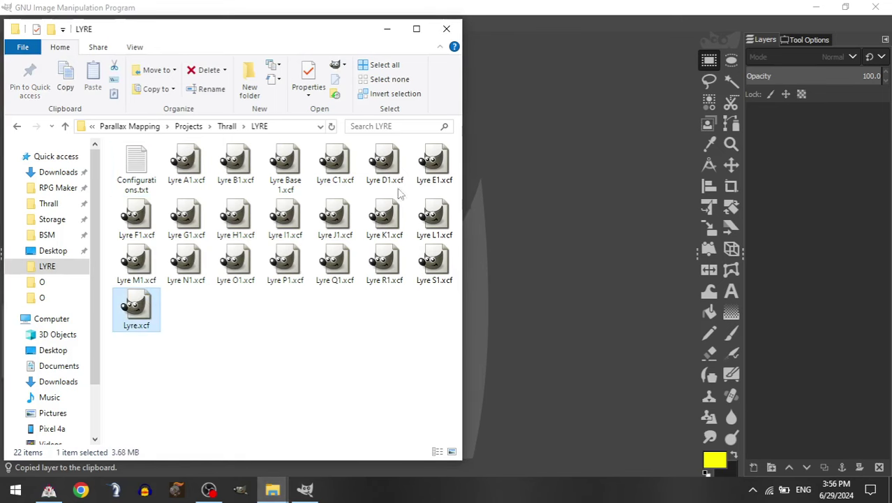
key(Return)
click(592, 8)
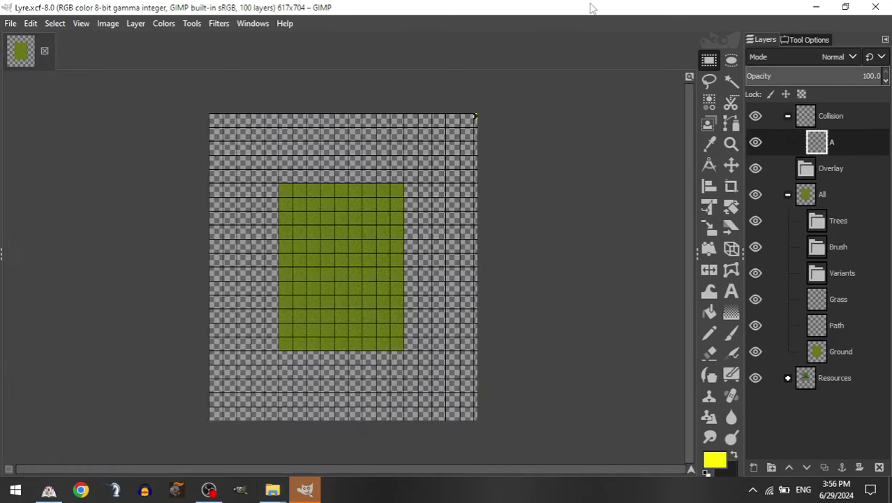
- Duplicate the Resources group and move the copy so its upper corners line up with the ground's
click(860, 377)
key(shift+ctrl+d)
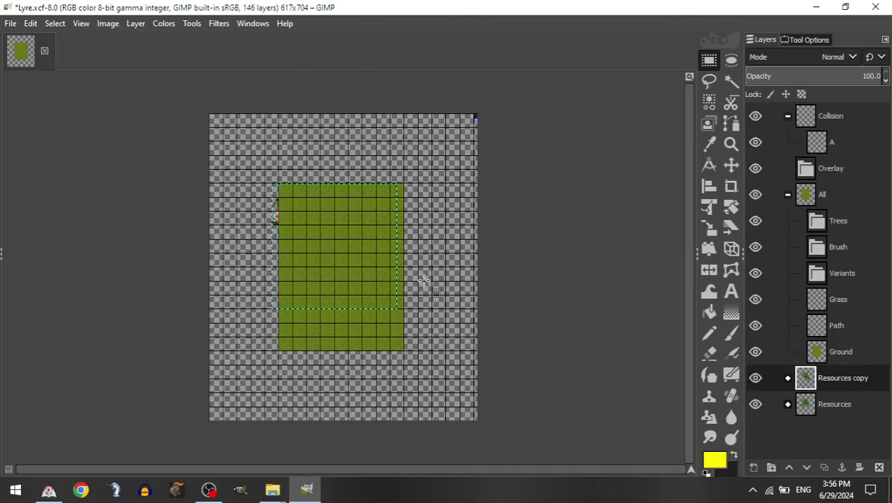
key(m)
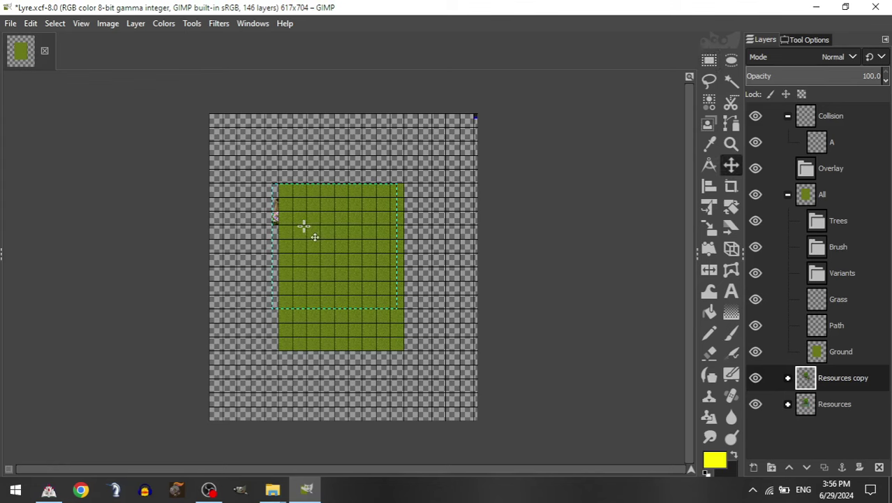
- Save the image in the LYRE folder under the new name Lyre T1.xcf
click(10, 23)
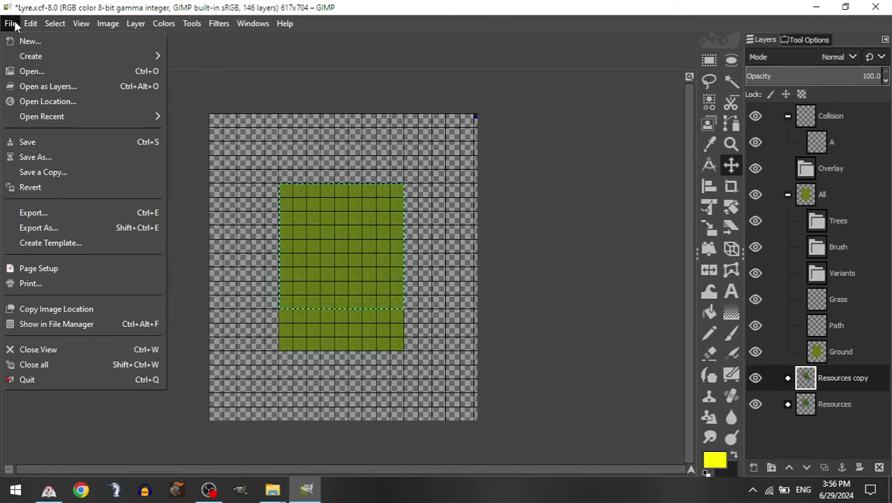
click(35, 157)
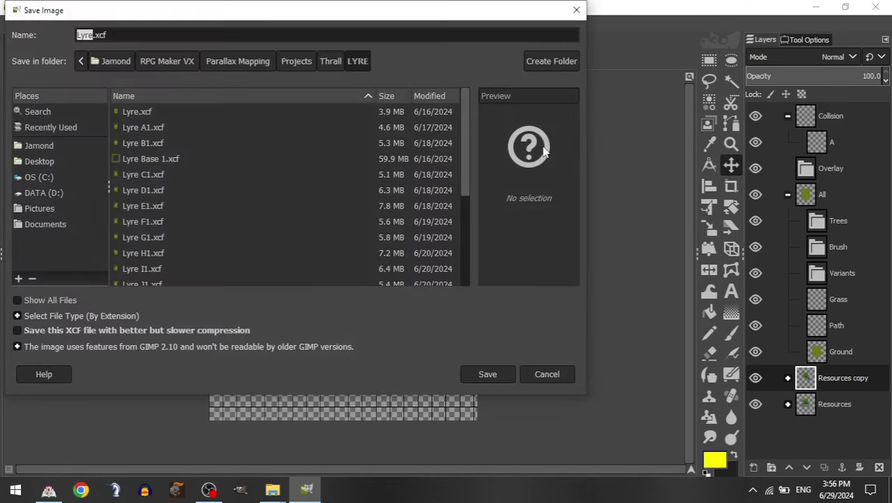
key(Right)
text(T1)
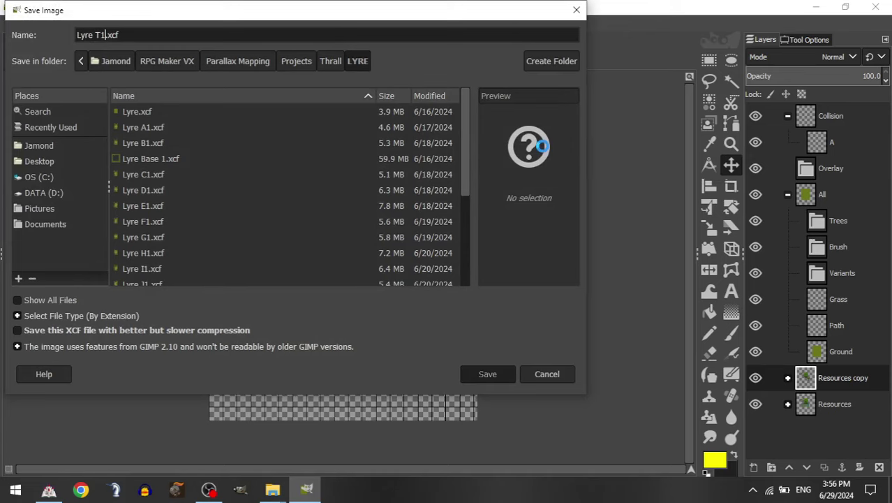
key(Return)
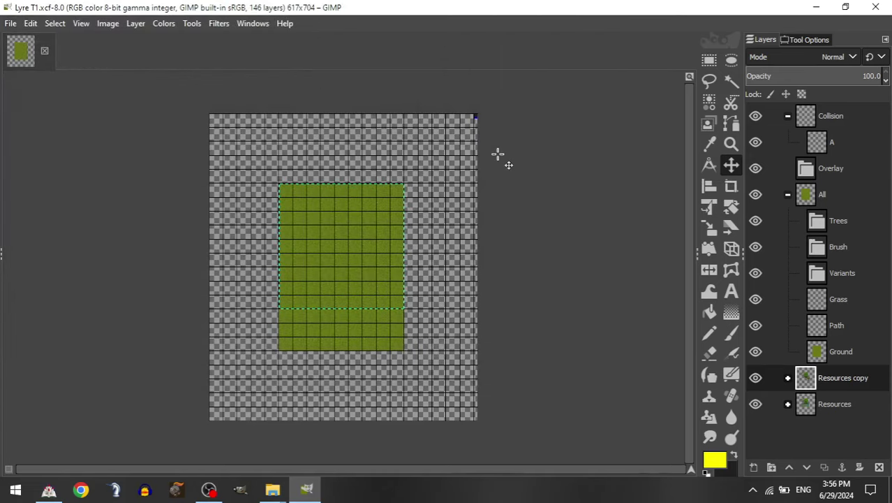
- Review the map files in the LYRE project folder and the lettered folders of the game's Overlay graphics
scroll(289, 223, up, 1)
scroll(293, 217, down, 3)
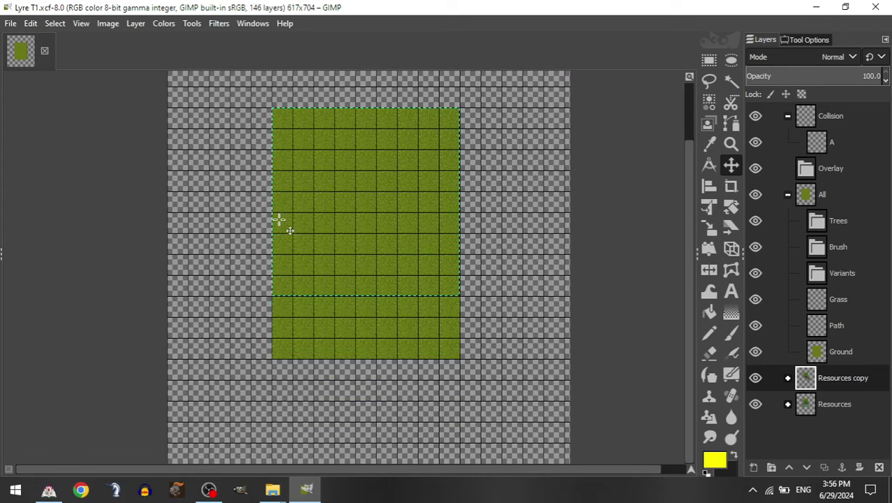
click(273, 488)
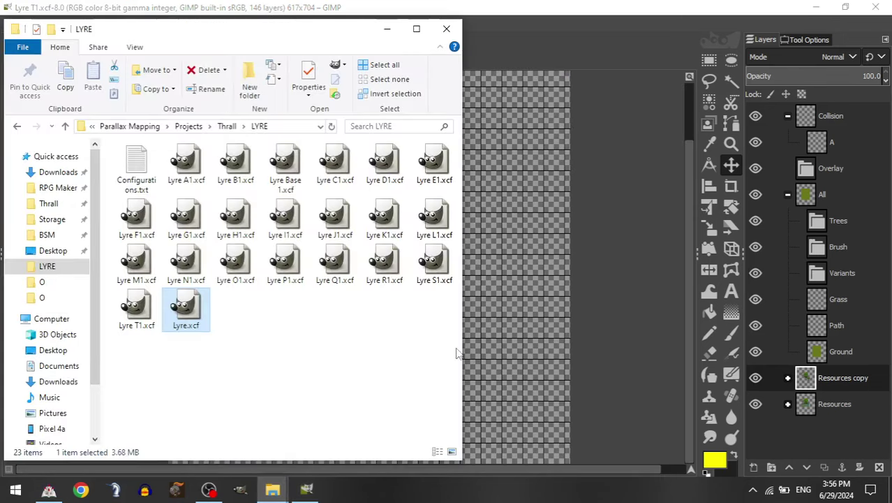
mouse_move(269, 492)
click(312, 433)
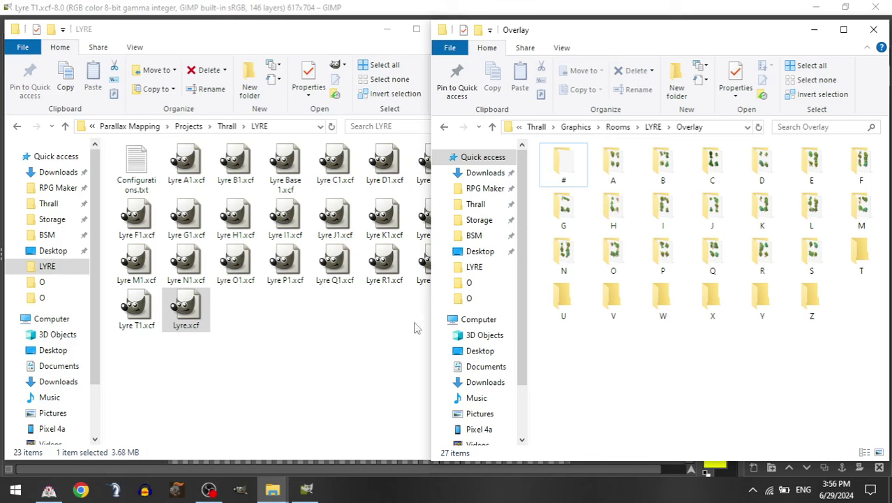
click(249, 5)
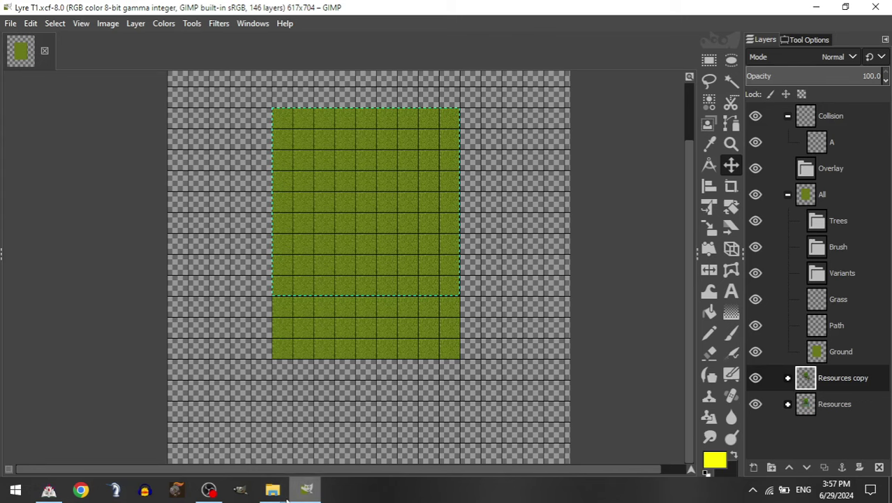
mouse_move(286, 492)
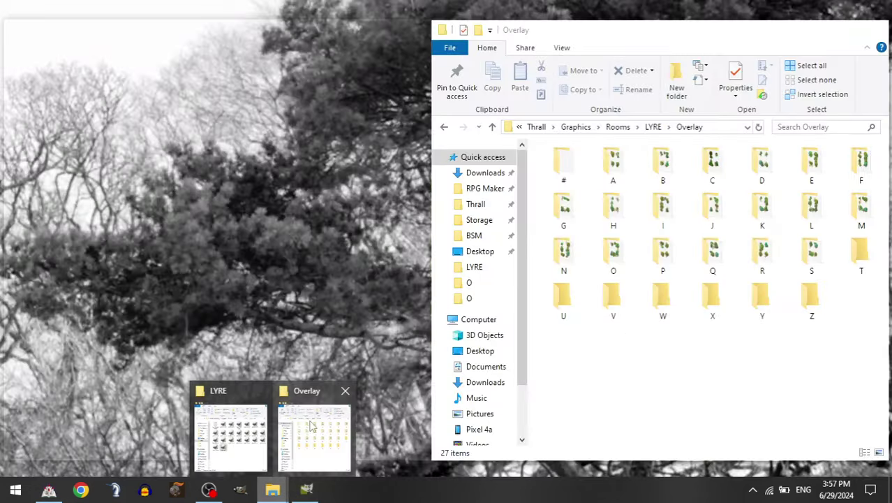
mouse_move(260, 447)
click(314, 429)
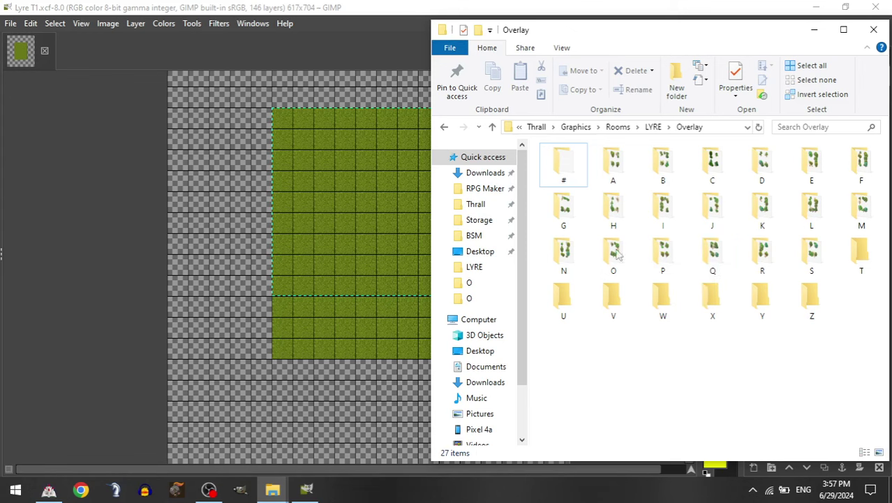
- Read the room, hall, variant and remaining totals in Configurations.txt from the LYRE folder, close it and return to GIMP
mouse_move(274, 489)
click(236, 434)
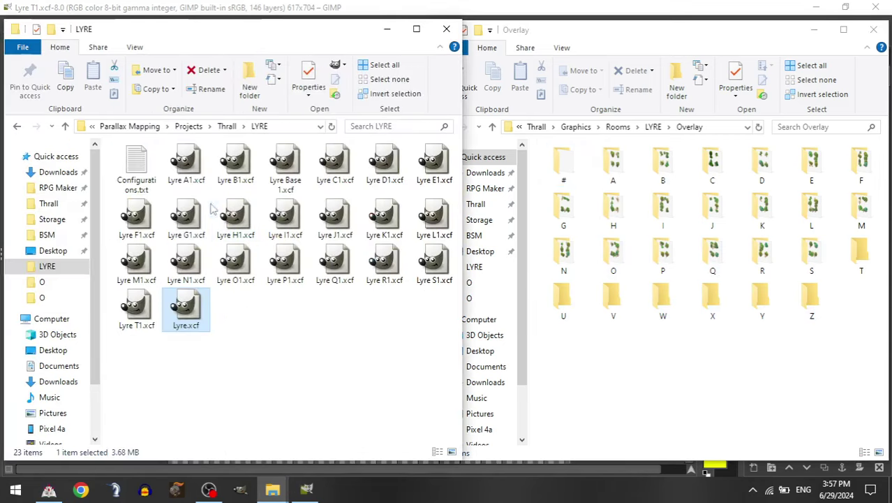
click(136, 168)
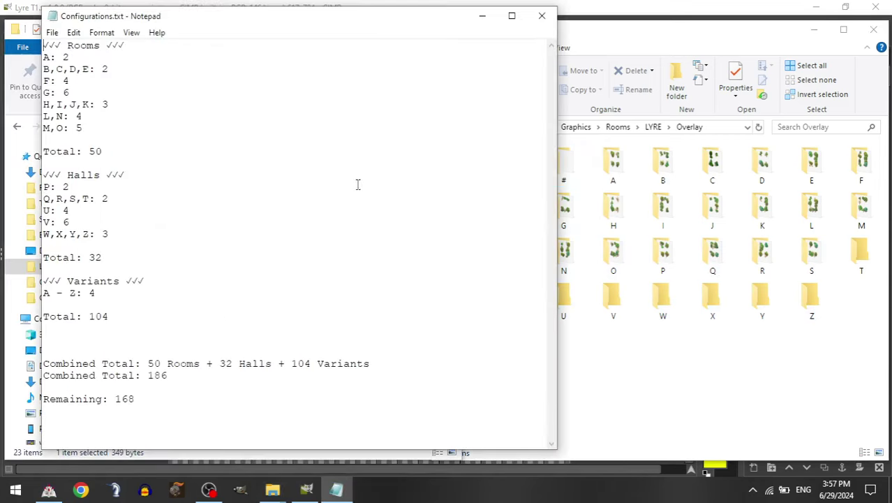
double_click(139, 398)
click(154, 396)
click(548, 15)
click(547, 6)
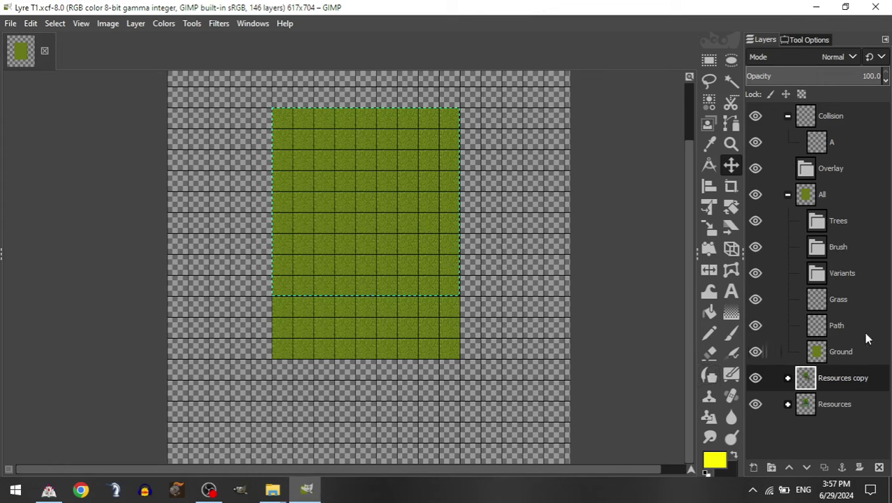
- Delete the Path and Grass layers from the All group
click(826, 321)
click(843, 301)
key(Delete)
key(Delete)
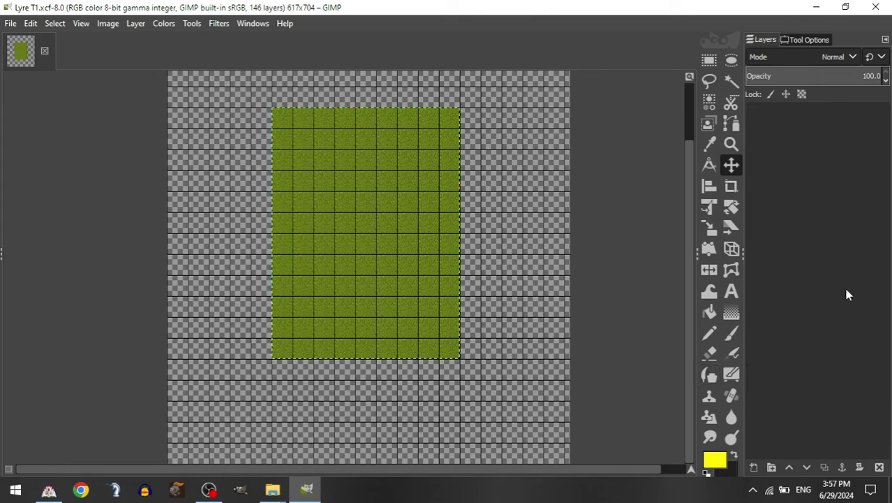
- Set up the Clone tool with the Acrylic 05 brush at size 64 and spacing 75 for painting on the Ground layer
key(c)
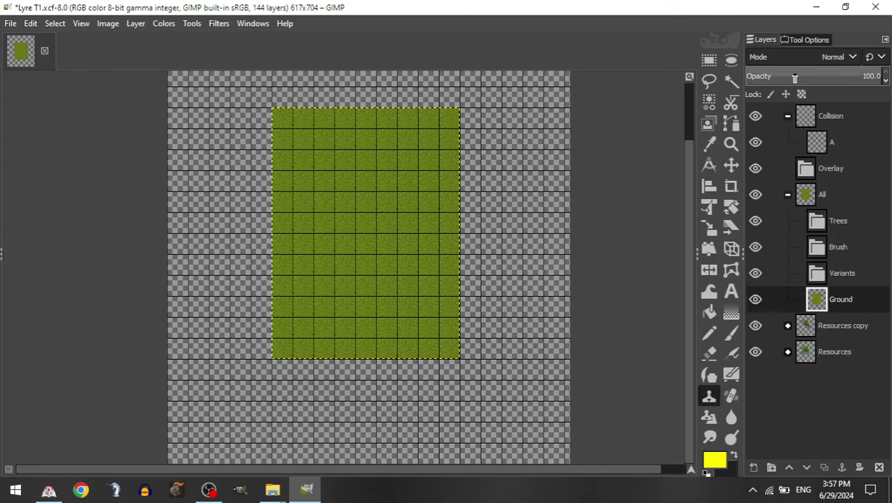
click(809, 40)
click(775, 112)
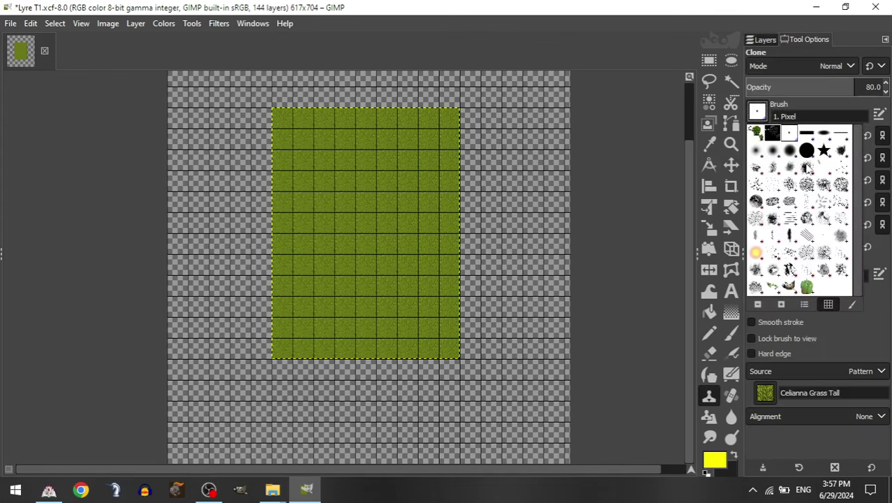
click(807, 169)
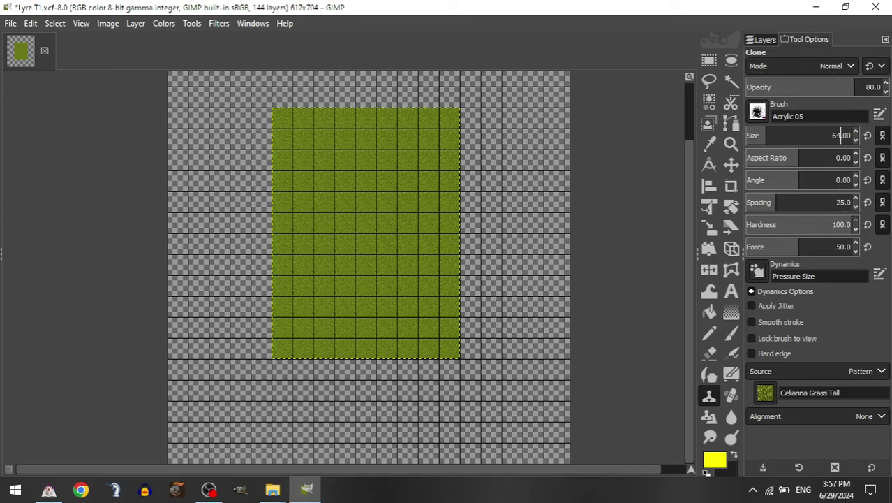
click(838, 202)
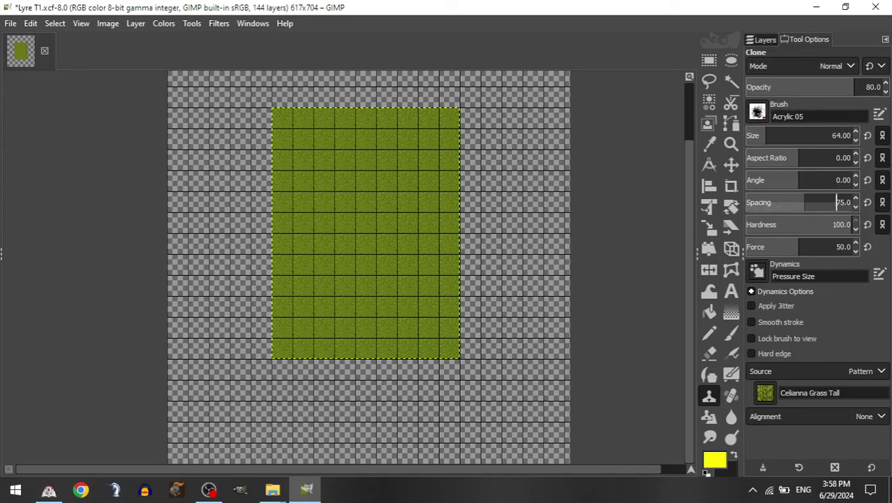
- Set the Clone source pattern to Clipboard Image and copy the Dirt Sample layer from the Resources group
click(767, 401)
click(768, 202)
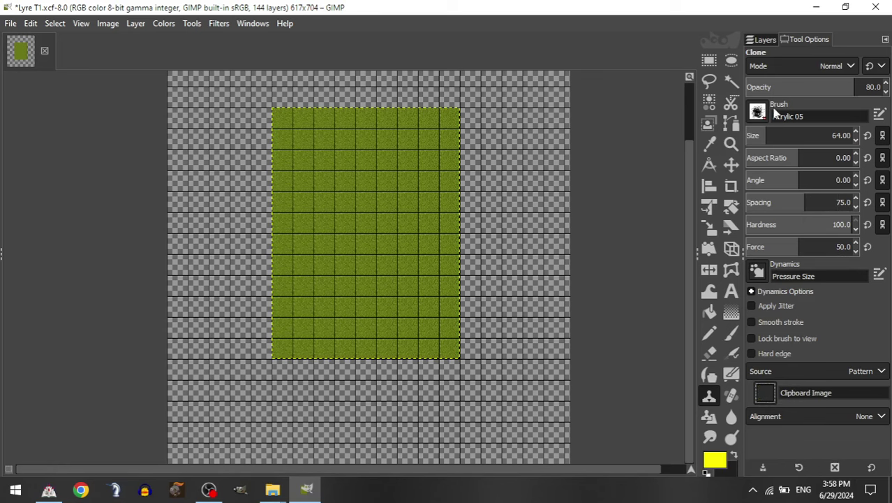
click(764, 39)
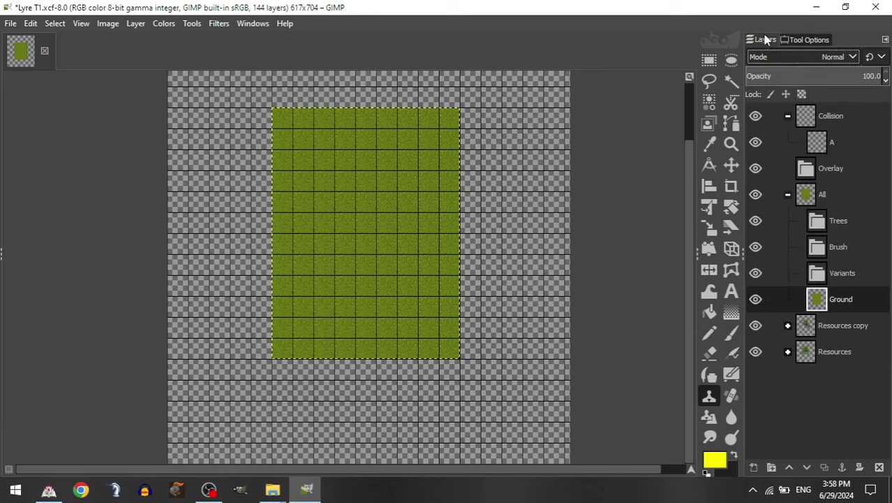
click(787, 351)
scroll(832, 419, down, 1)
click(832, 436)
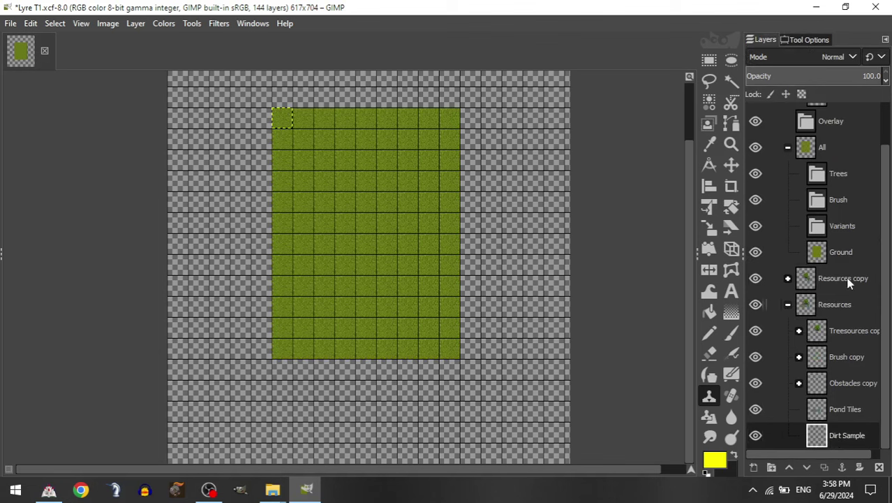
- Clone a dirt path on the Ground layer, winding from the lower edge to the upper edge, with a branch to the left edge
click(845, 231)
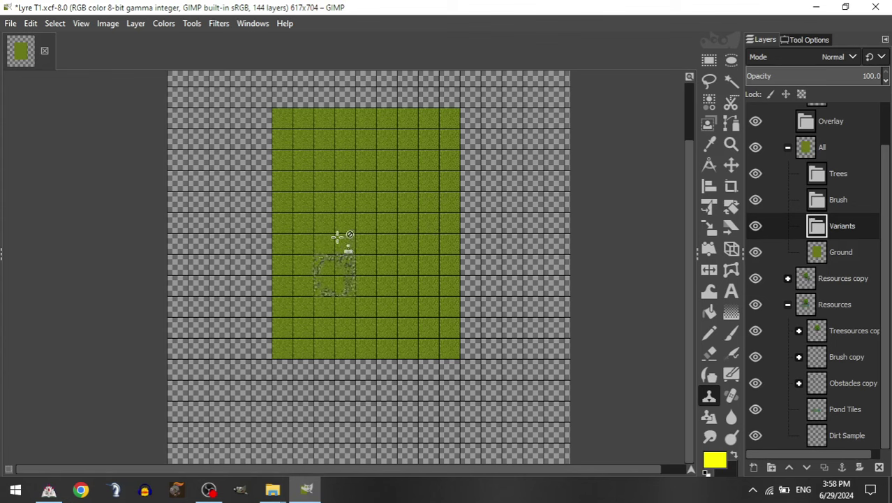
click(853, 256)
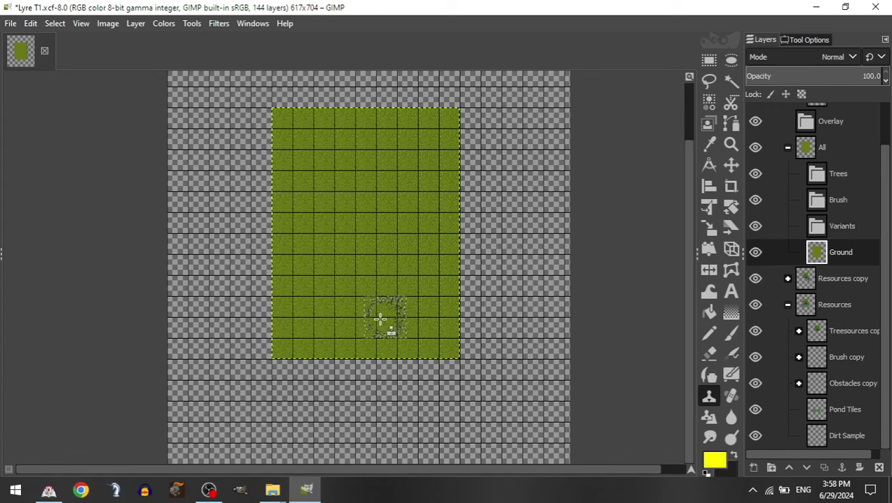
mouse_move(372, 337)
mouse_down()
mouse_move(354, 308)
mouse_move(379, 181)
mouse_move(371, 132)
mouse_up()
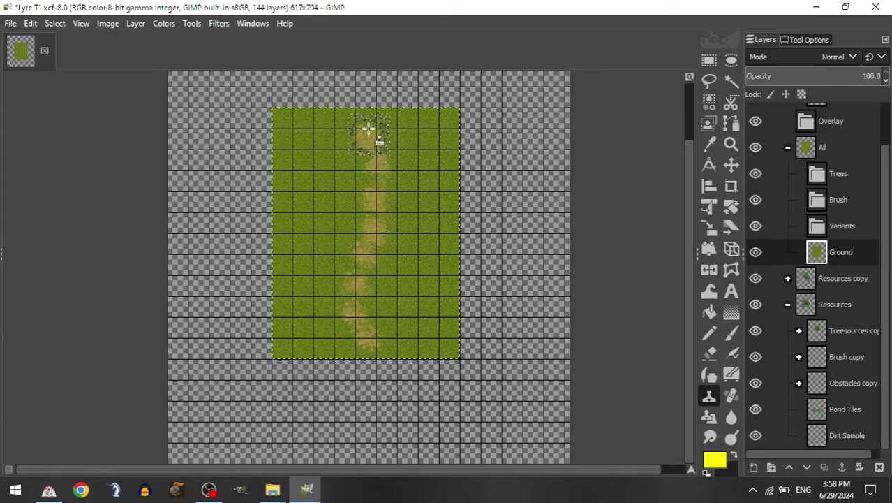
mouse_move(369, 177)
mouse_down()
mouse_move(363, 224)
mouse_move(285, 239)
mouse_move(313, 252)
mouse_up()
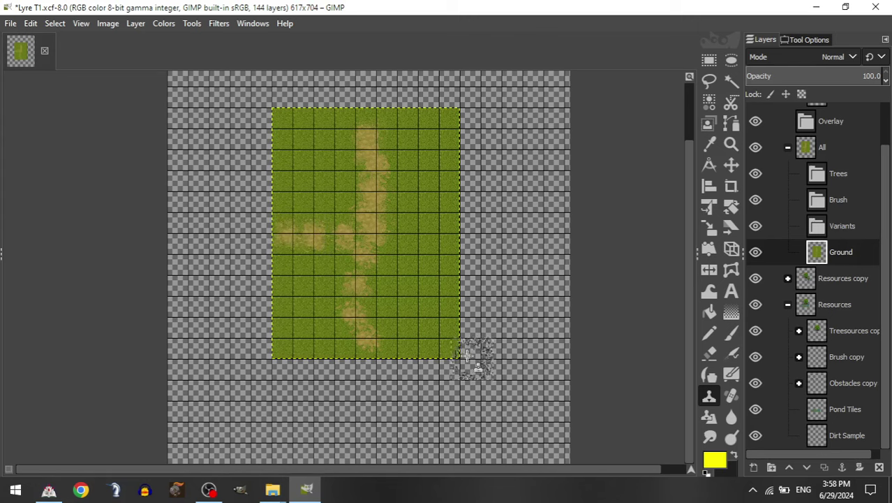
scroll(284, 198, up, 1)
scroll(289, 329, up, 3)
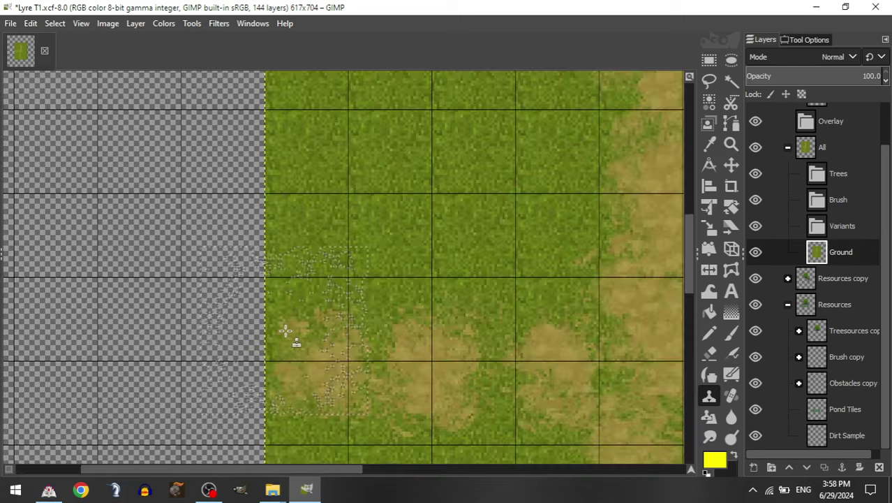
scroll(294, 331, down, 4)
scroll(308, 329, down, 3)
scroll(308, 307, right, 2)
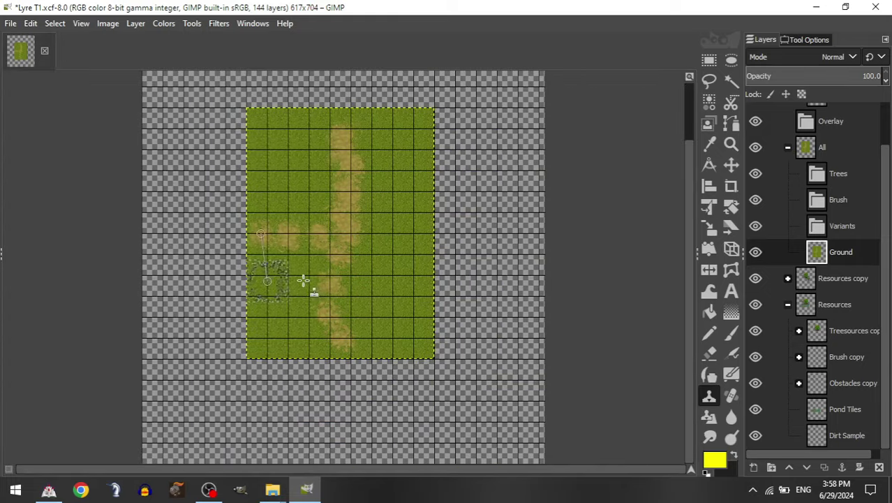
- Switch the Clone source to the tall grass pattern and stamp grass tufts on the Ground layer's upper-left area beside the path
click(811, 40)
click(765, 393)
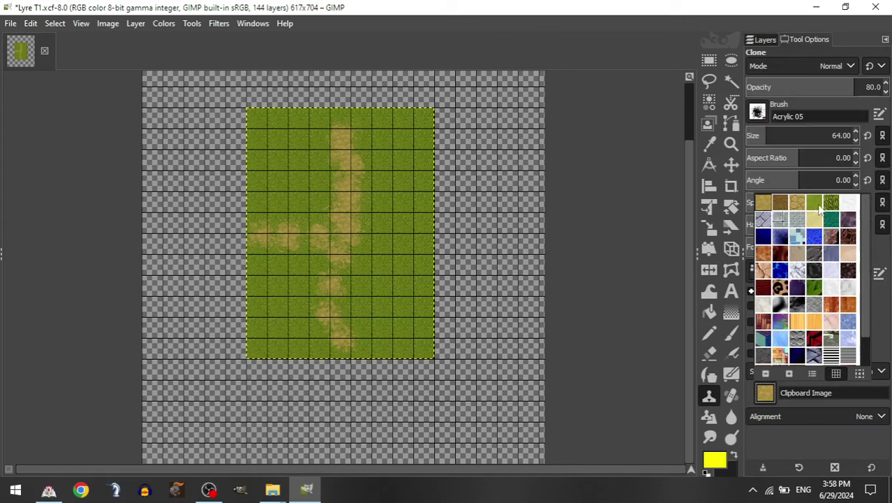
click(810, 219)
click(763, 40)
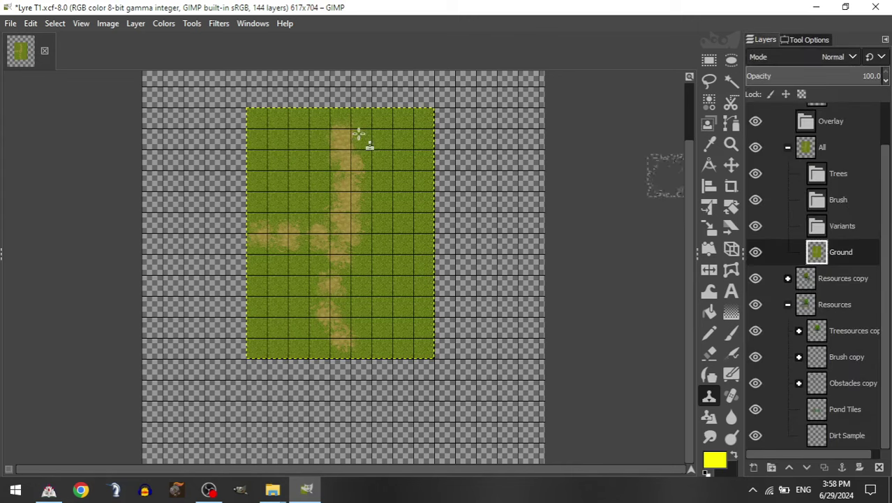
mouse_move(335, 132)
mouse_down()
mouse_move(279, 134)
mouse_move(310, 169)
mouse_up()
click(289, 191)
click(270, 174)
click(269, 141)
click(302, 197)
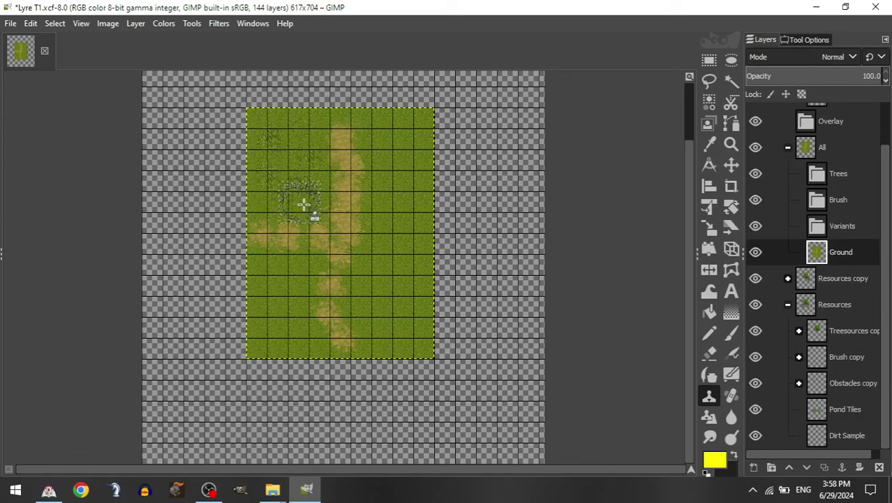
click(312, 159)
- Stamp more tall grass on the Ground layer along the right side of the path and in the lower-left area
click(380, 141)
mouse_move(419, 136)
mouse_down()
mouse_move(398, 144)
mouse_move(400, 186)
mouse_move(369, 282)
mouse_move(389, 337)
mouse_move(407, 194)
mouse_up()
click(412, 175)
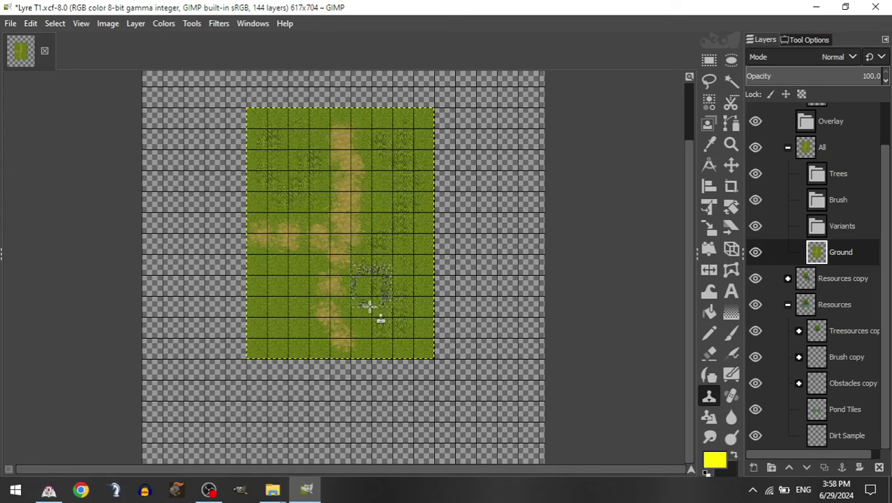
click(279, 332)
click(287, 281)
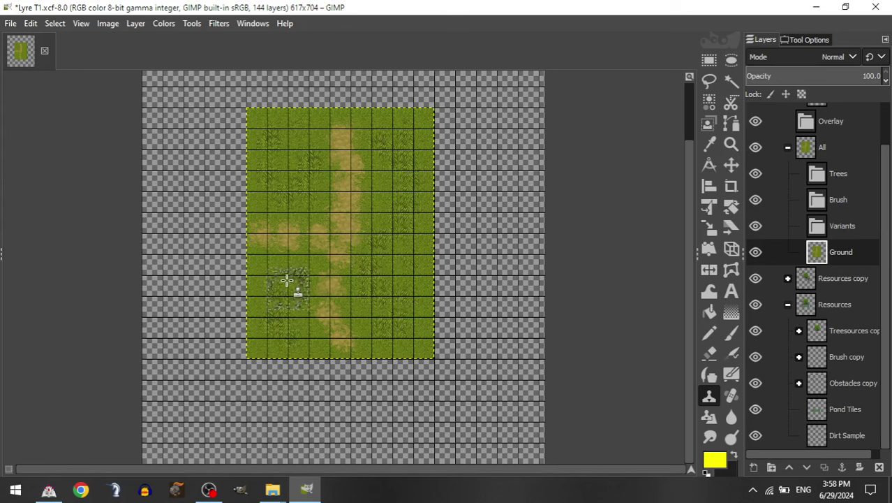
click(265, 278)
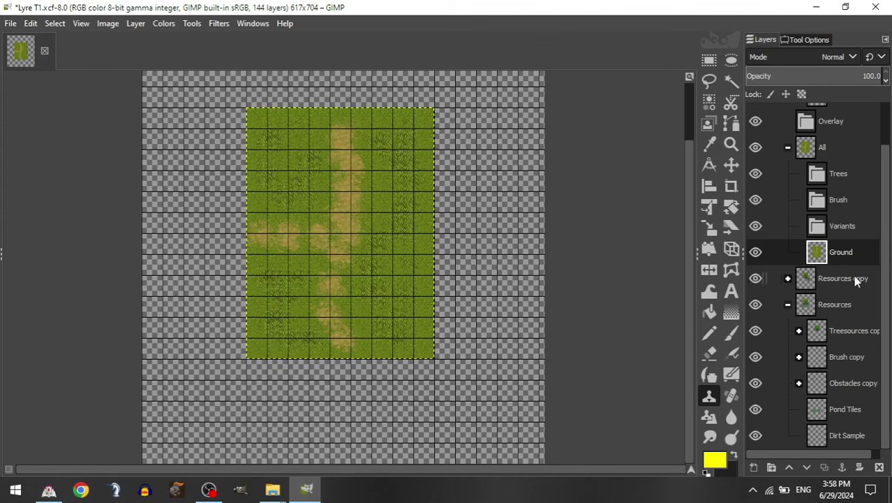
- Shade the Ground layer with light and dark patches using Dodge / Burn while the grid is hidden, and show the grid again
key(s)
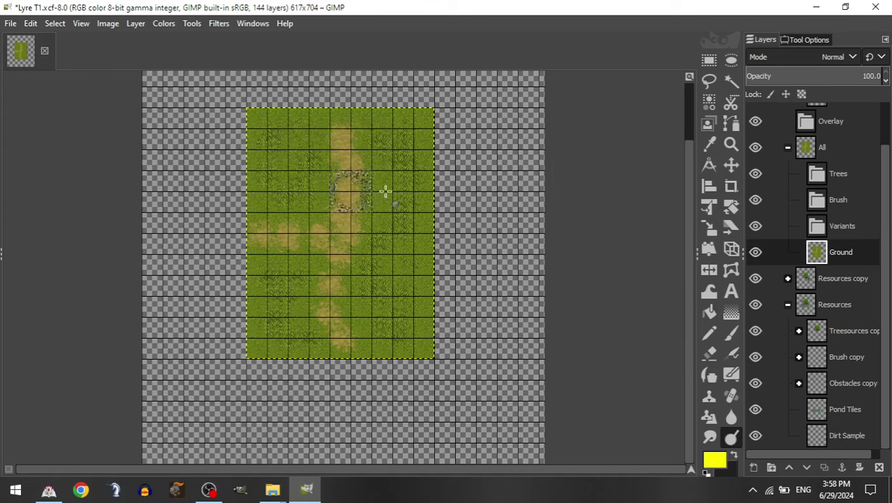
key(ctrl+apostrophe)
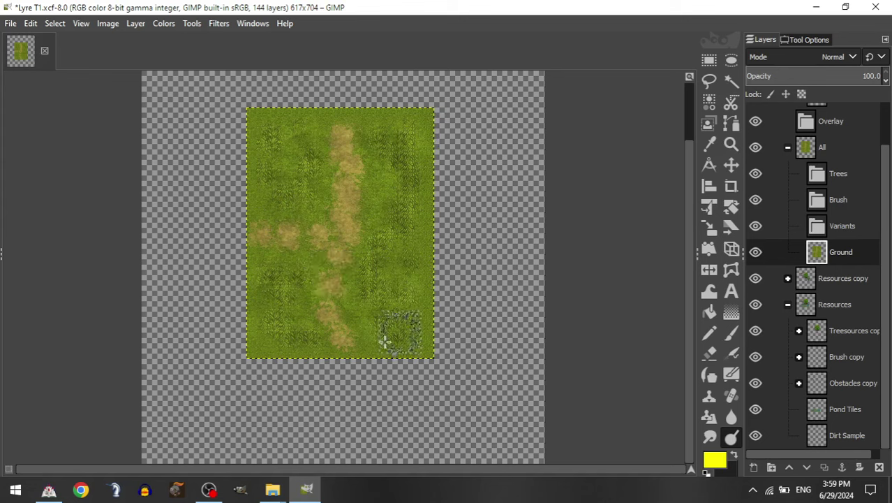
key(r)
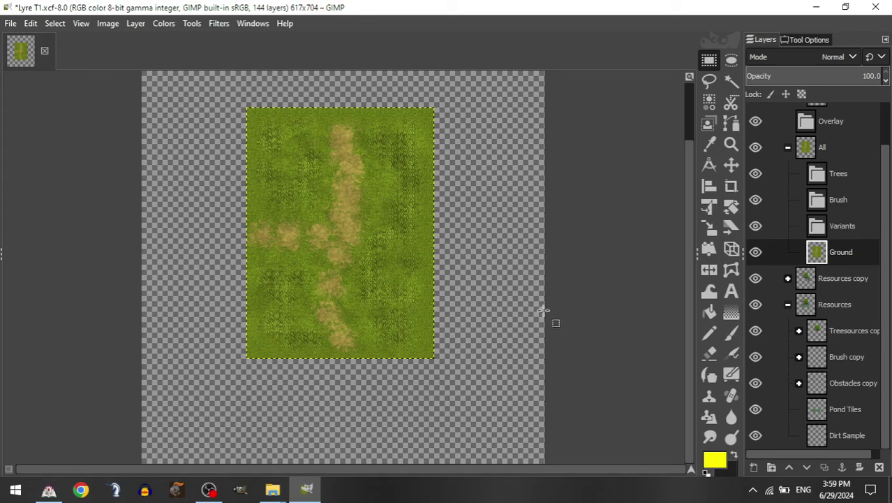
key(ctrl+apostrophe)
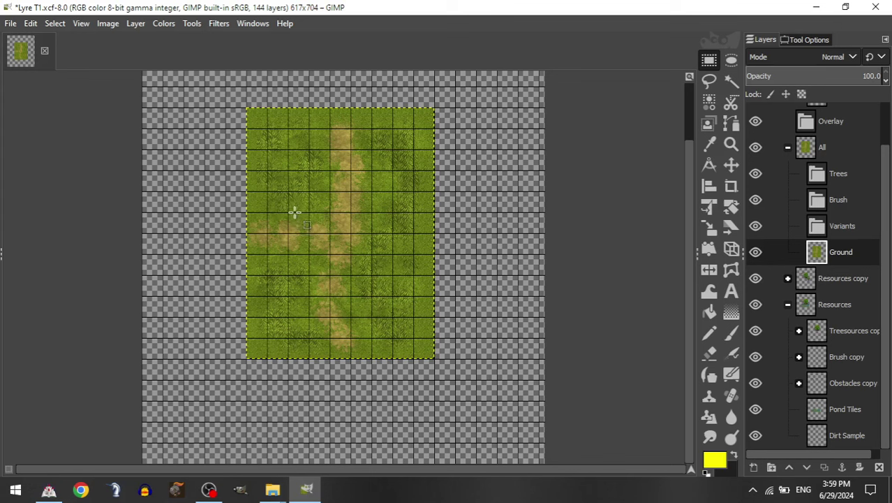
- Move a tall bare tree layer from Short Trees in Resources copy into the Trees group and place it at the ground's upper-left corner
click(799, 331)
click(798, 331)
click(788, 304)
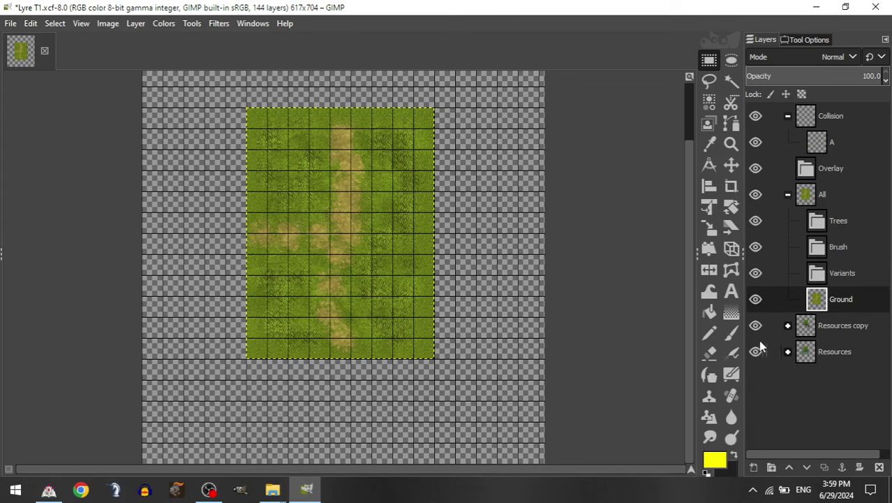
click(796, 319)
click(788, 326)
click(798, 352)
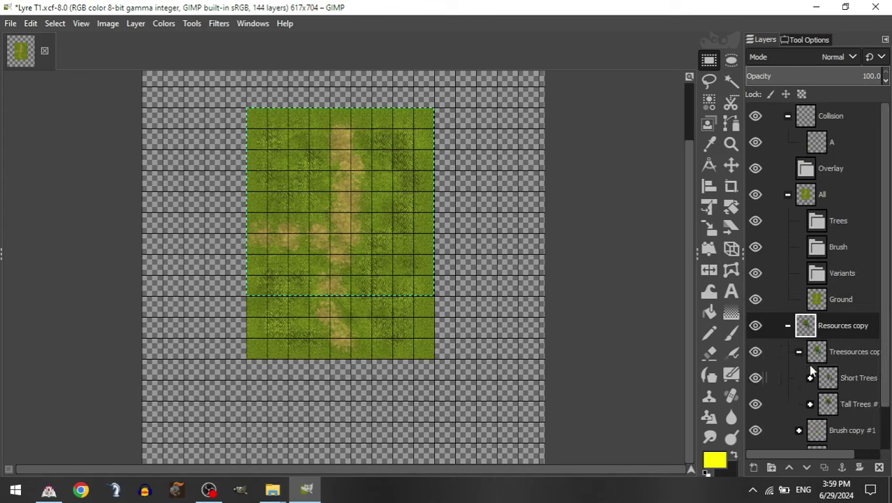
click(811, 378)
click(859, 379)
drag(862, 403, 834, 231)
key(m)
drag(668, 233, 465, 143)
scroll(410, 182, up, 2)
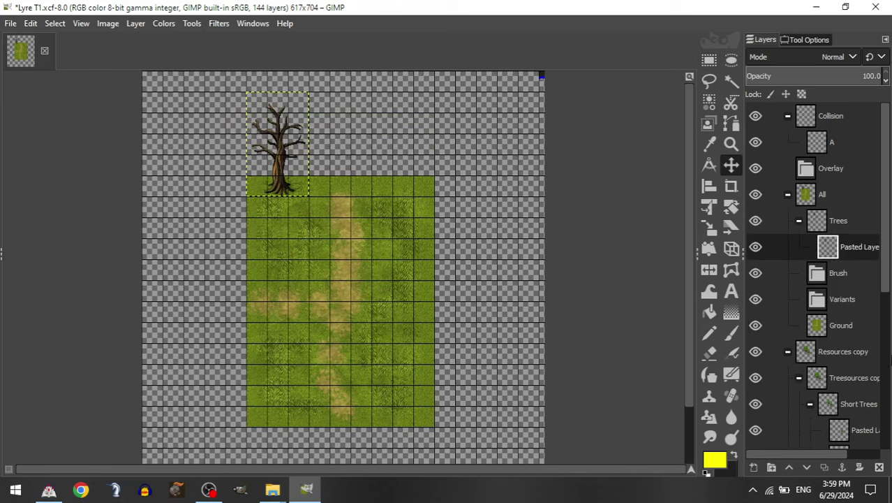
- Move a bright green leafy tree layer into the Trees group and place it at the ground's upper-right corner
scroll(814, 279, down, 3)
drag(858, 405, 847, 160)
drag(508, 268, 571, 169)
- Add a small bare brown tree layer to the Trees group and place it at the left edge, one tile below the tall bare tree
click(798, 146)
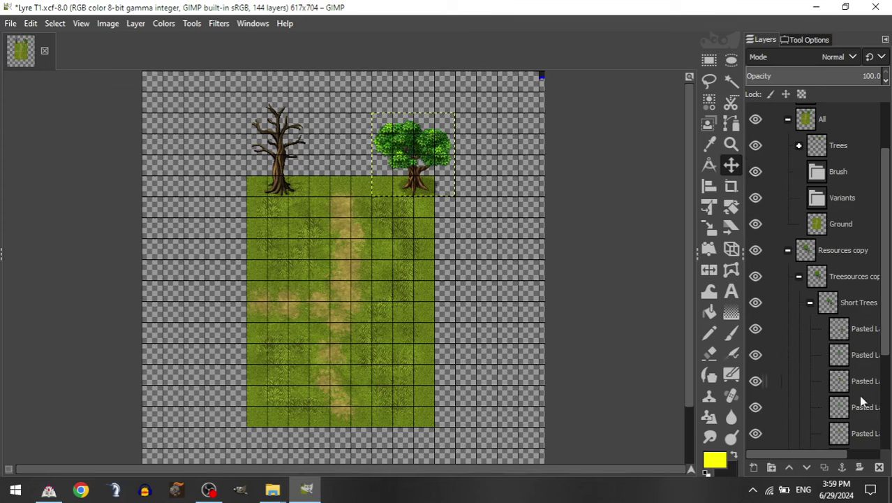
drag(844, 433, 841, 149)
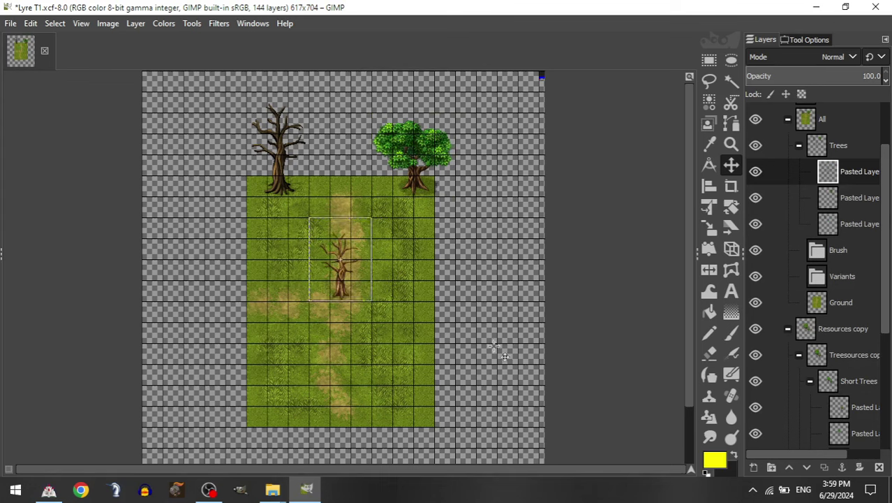
drag(504, 352, 420, 263)
mouse_move(522, 249)
mouse_down()
mouse_move(521, 265)
mouse_move(516, 255)
mouse_up()
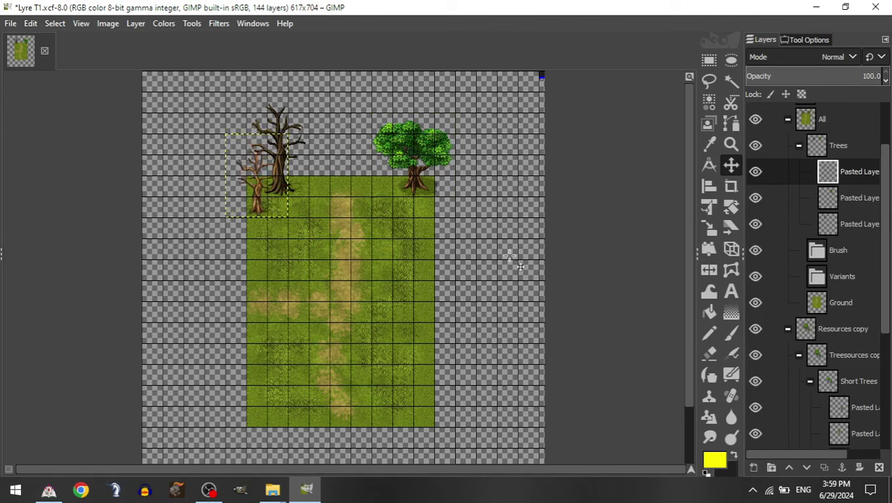
- Add a dark green leafy tree layer to the Trees group and place it in front and to the left of the bright green tree
click(799, 146)
drag(855, 412, 841, 149)
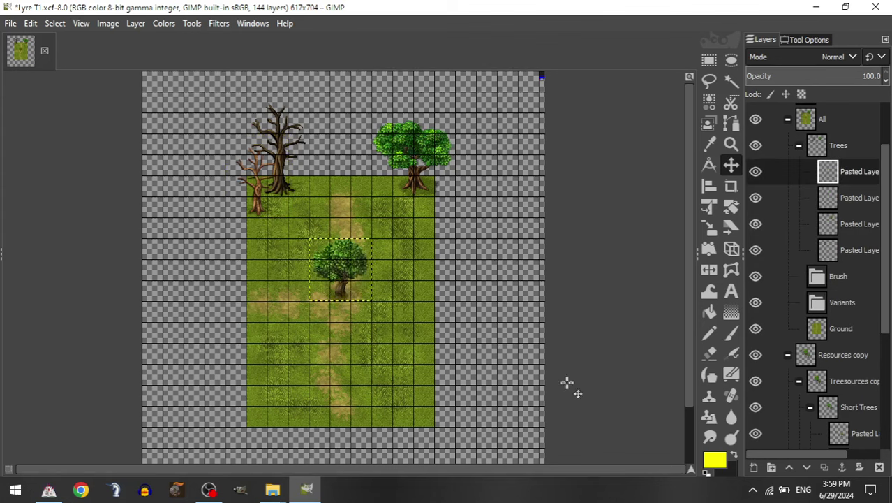
drag(438, 374, 482, 285)
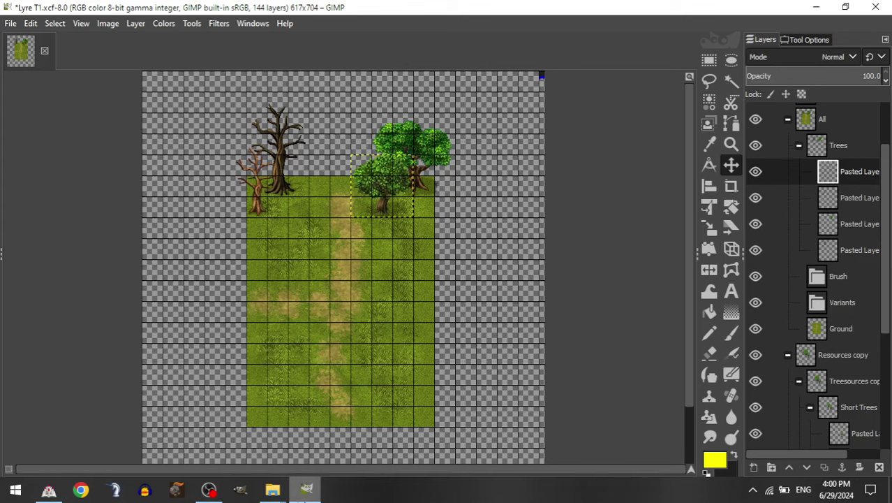
- Switch to File Explorer and open AA1.png from the LYRE Ground folder A to examine the finished room's ground layout
mouse_move(272, 489)
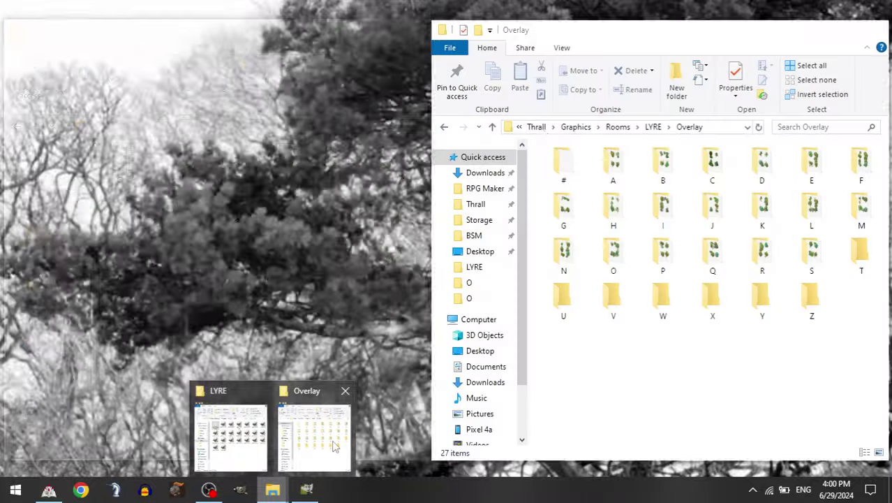
click(333, 446)
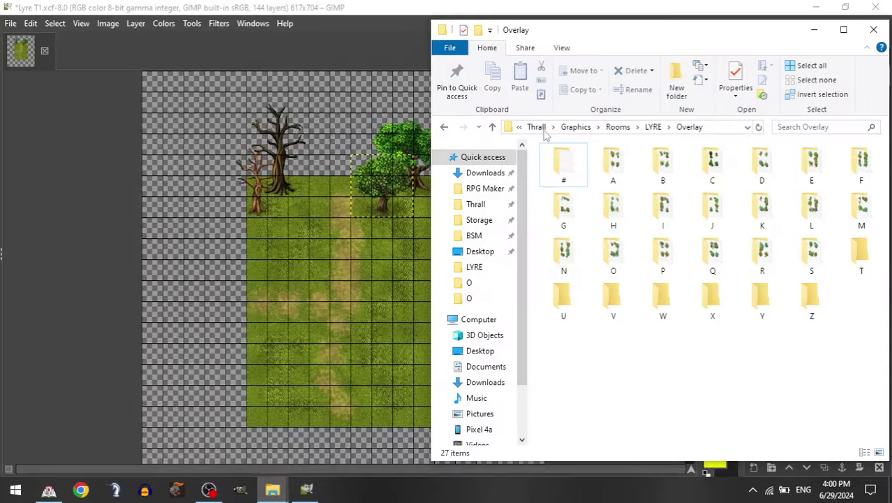
click(492, 126)
click(561, 172)
double_click(560, 173)
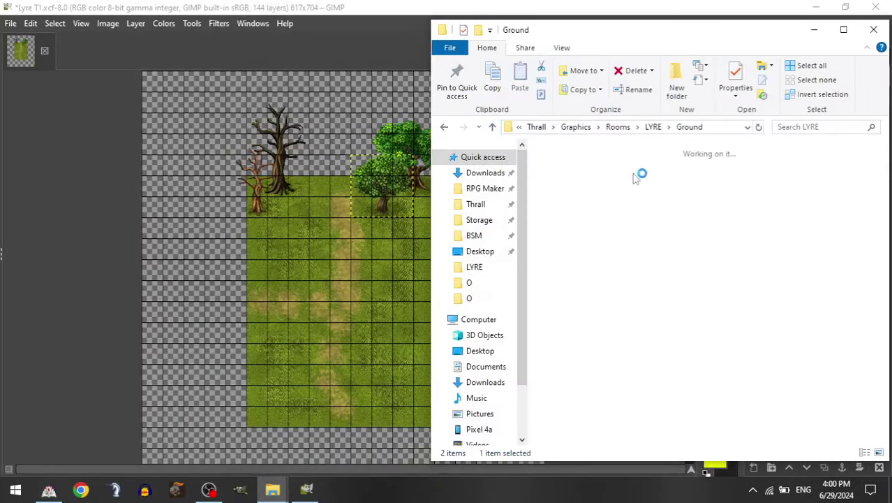
double_click(610, 161)
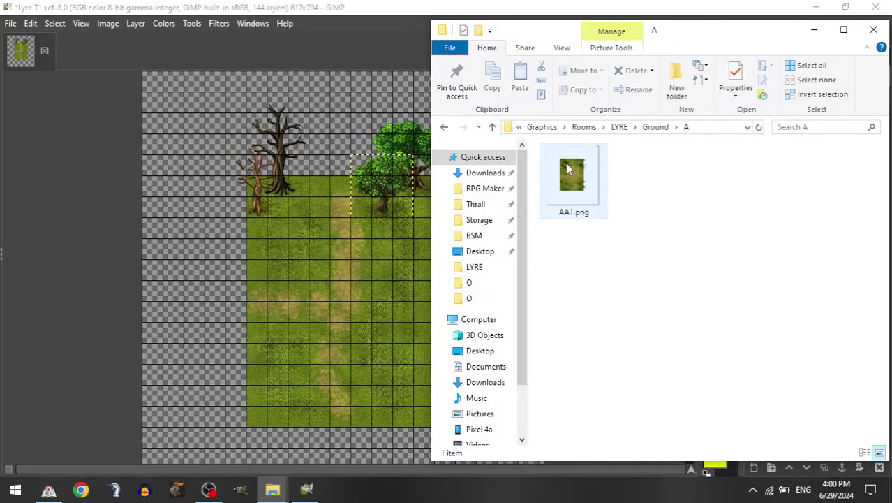
click(565, 162)
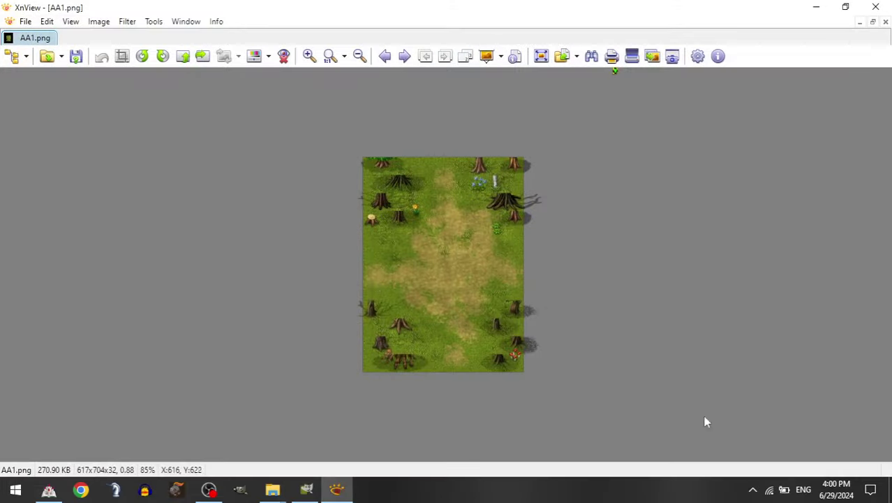
scroll(479, 257, up, 2)
scroll(559, 270, down, 1)
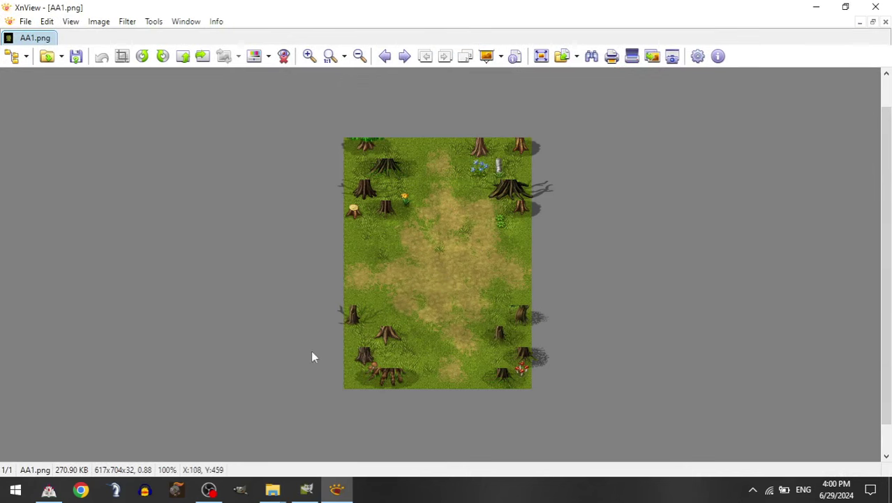
- Close AA1.png, go up to the LYRE Ground folder and switch back to the forest map in GIMP
click(875, 7)
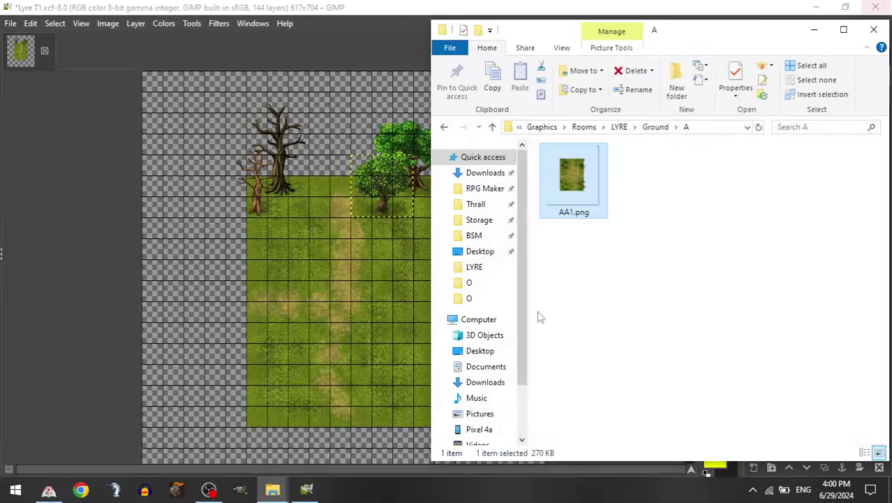
click(492, 126)
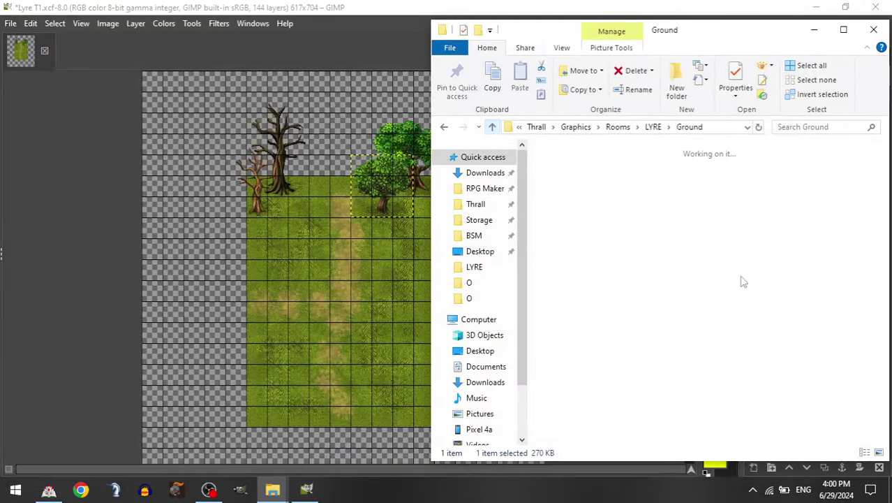
click(373, 12)
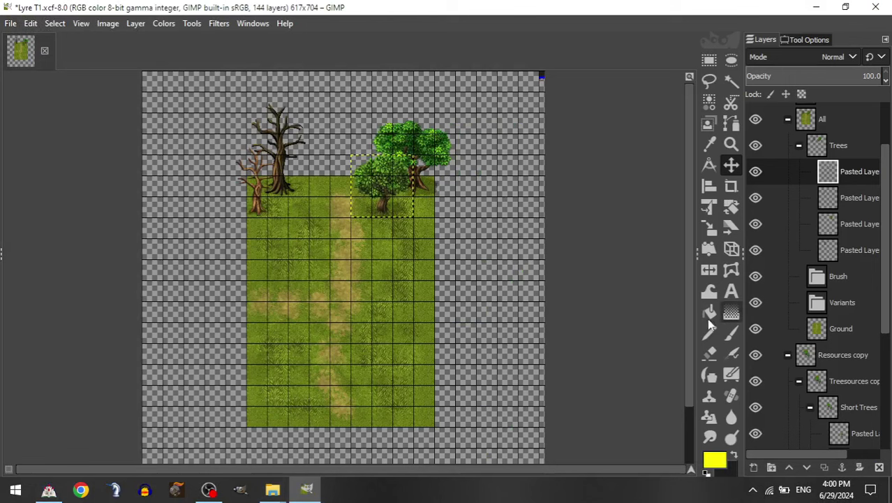
- Collapse the Trees group and expand the Tall Trees group in Resources copy to reach its tree layers
click(800, 144)
mouse_move(848, 428)
mouse_down()
mouse_move(845, 157)
mouse_move(844, 430)
mouse_up()
click(810, 304)
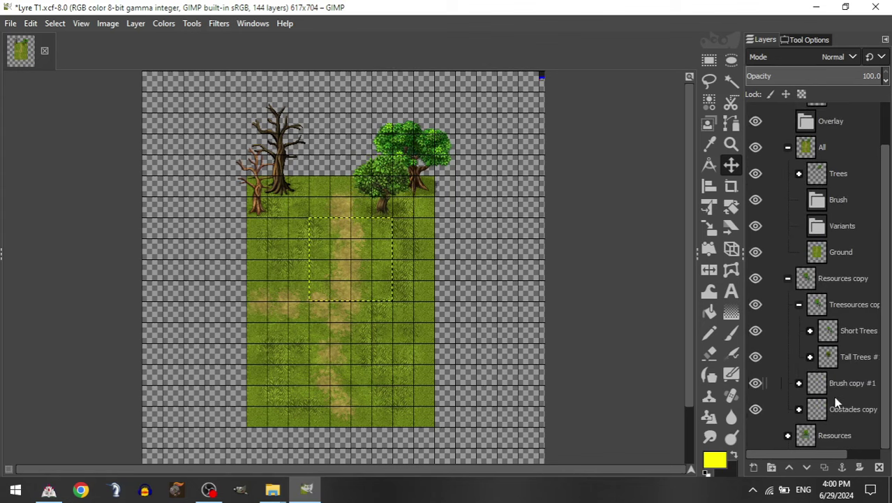
click(809, 356)
scroll(841, 365, down, 3)
drag(848, 385, 852, 355)
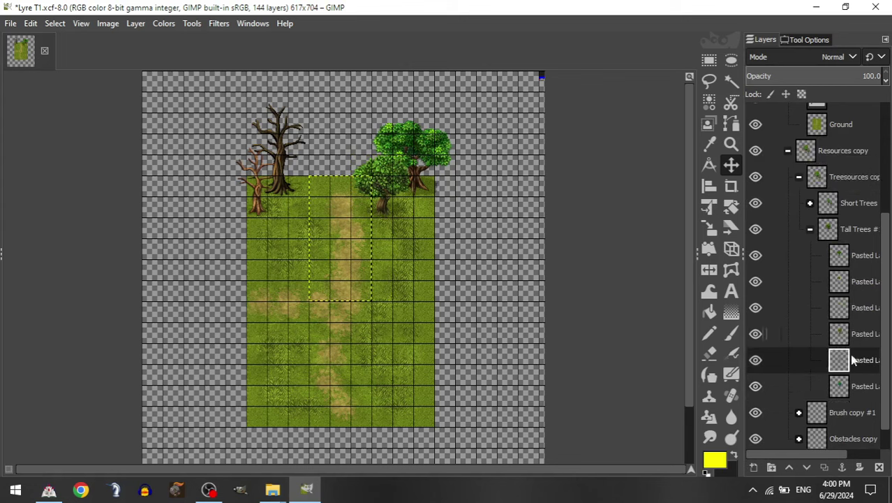
click(810, 203)
scroll(833, 253, down, 4)
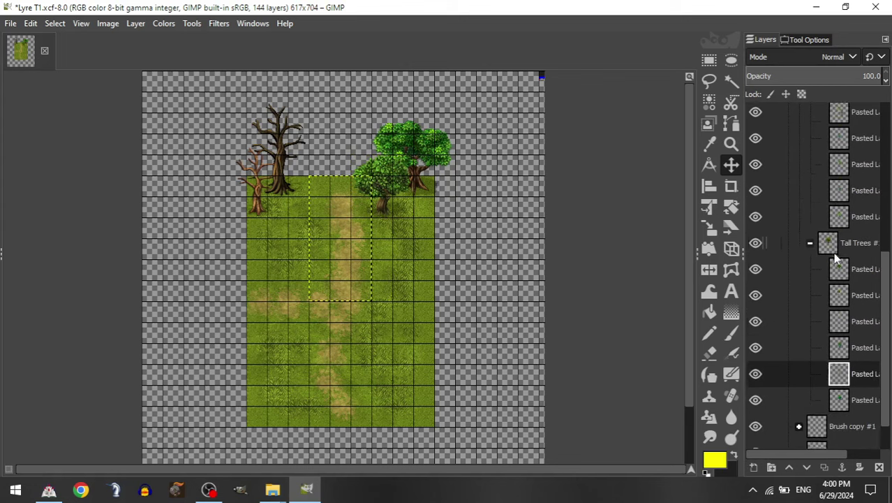
scroll(824, 209, up, 1)
click(806, 122)
click(810, 132)
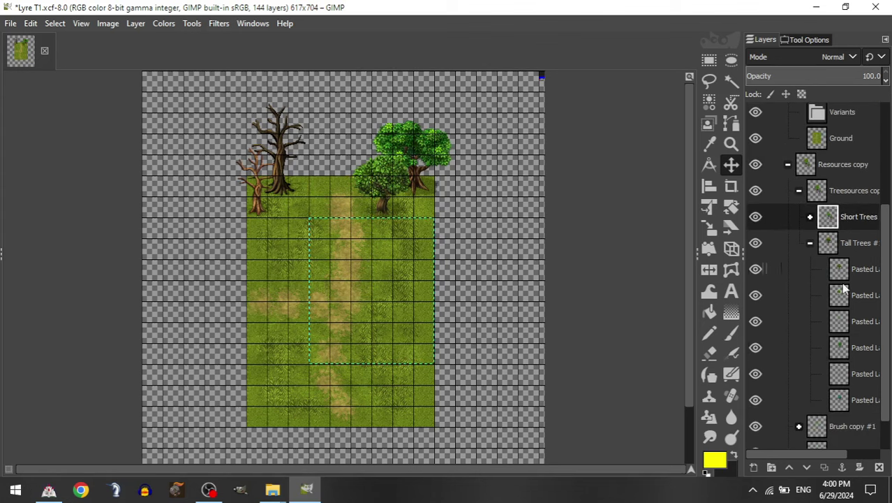
- Move the large leafy tree with gnarled roots into the Trees group and place it in front of the bare trees at the ground's upper-left
click(846, 349)
drag(847, 349, 857, 226)
drag(445, 255, 375, 184)
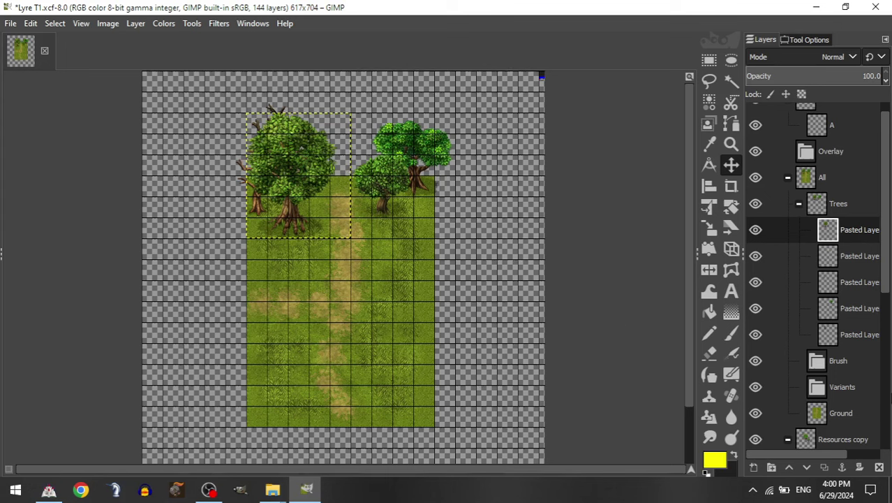
- Move the tall dark green conifer into the Trees group and place it at the ground's upper-right, in front of the leafy trees
click(799, 205)
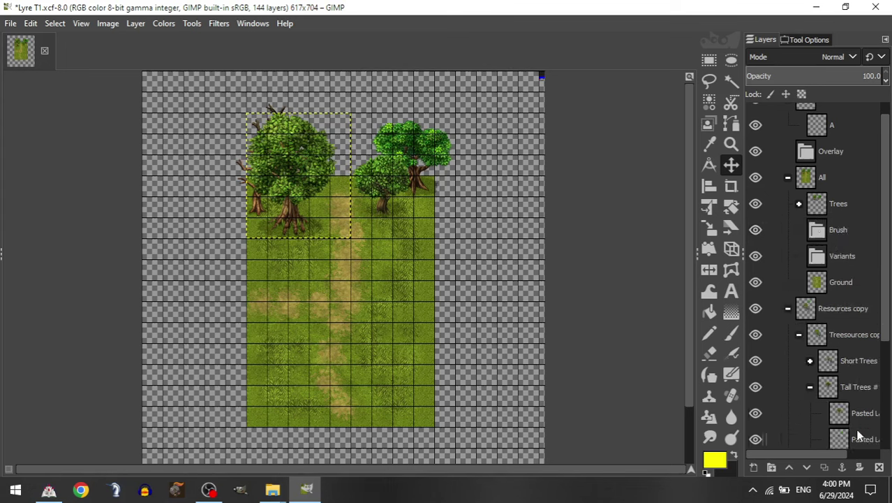
scroll(858, 436, down, 5)
drag(855, 391, 853, 185)
drag(598, 303, 667, 241)
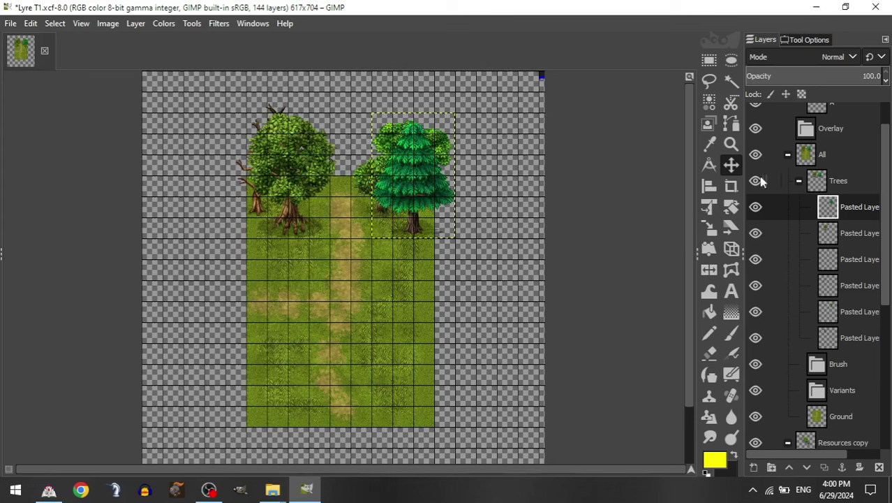
- Add a short leafy tree to the Trees group and place it at the left edge, in front of the large gnarled-root tree
click(800, 181)
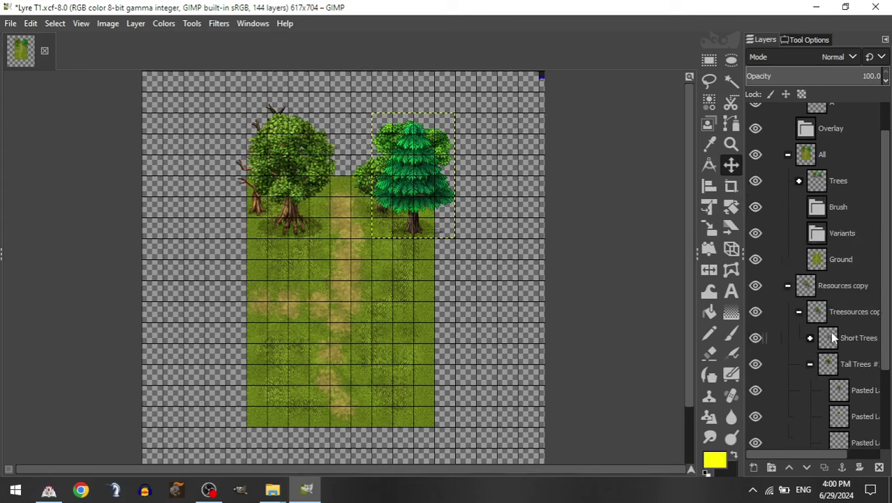
click(811, 339)
scroll(841, 356, down, 2)
drag(845, 361, 841, 155)
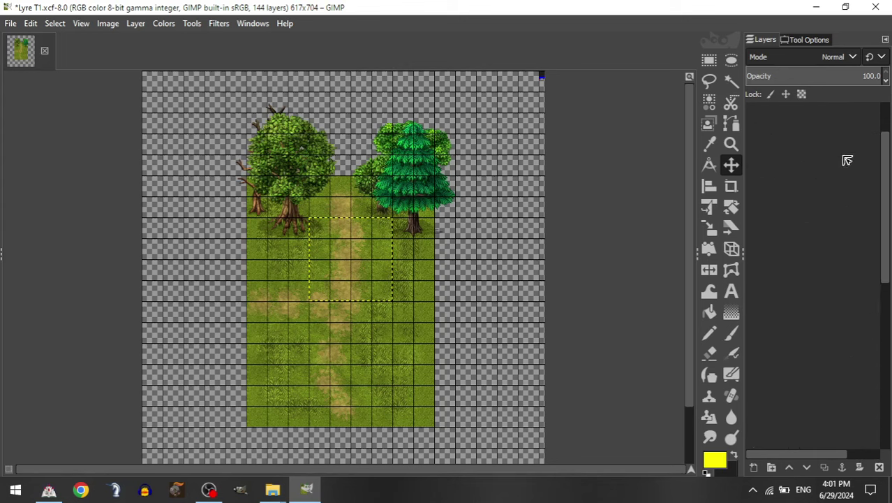
drag(480, 186, 474, 168)
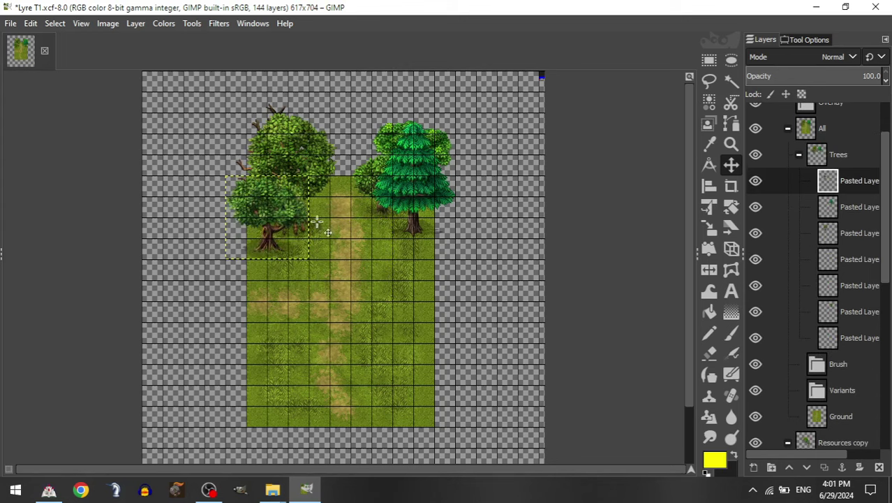
- Add the leafy birch from Tall Trees to the Trees group and place it just left of the tall conifer, one tile lower
click(799, 155)
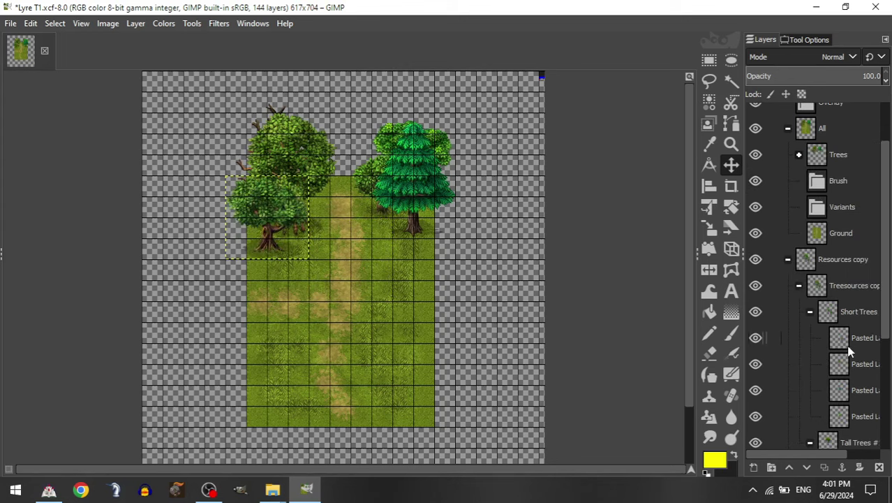
click(810, 312)
drag(852, 430, 848, 148)
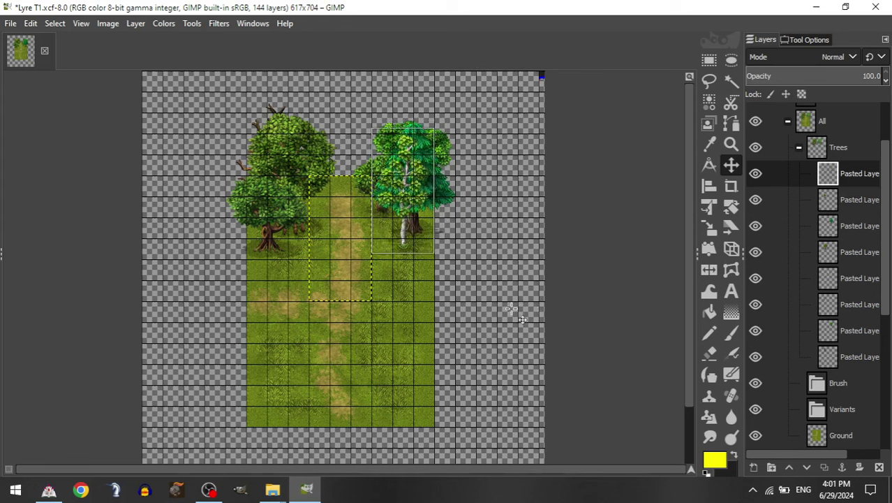
drag(510, 314, 486, 316)
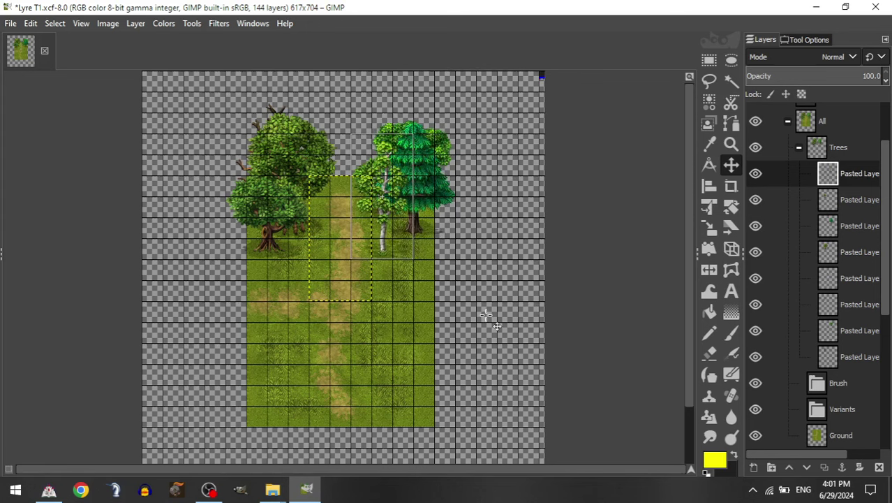
- Add the small bright green conifer to the Trees group and place it directly below the tall conifer near the right edge
click(799, 148)
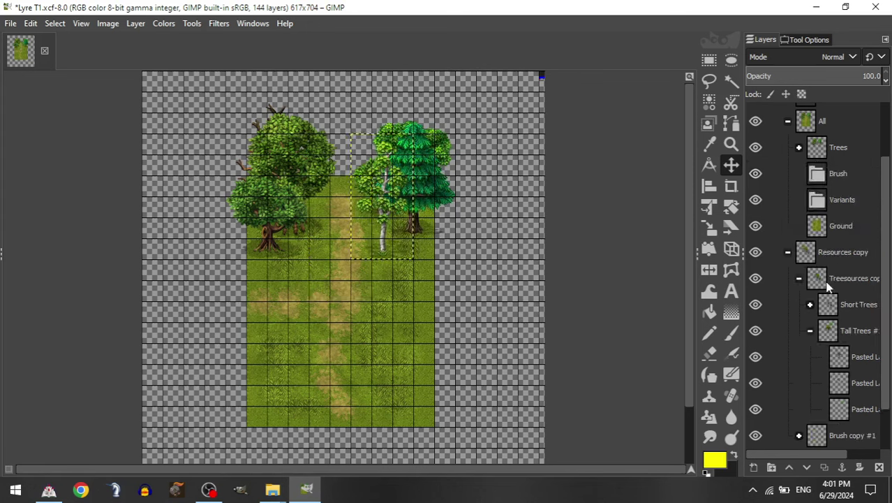
click(810, 304)
drag(837, 409, 837, 150)
drag(474, 378, 579, 345)
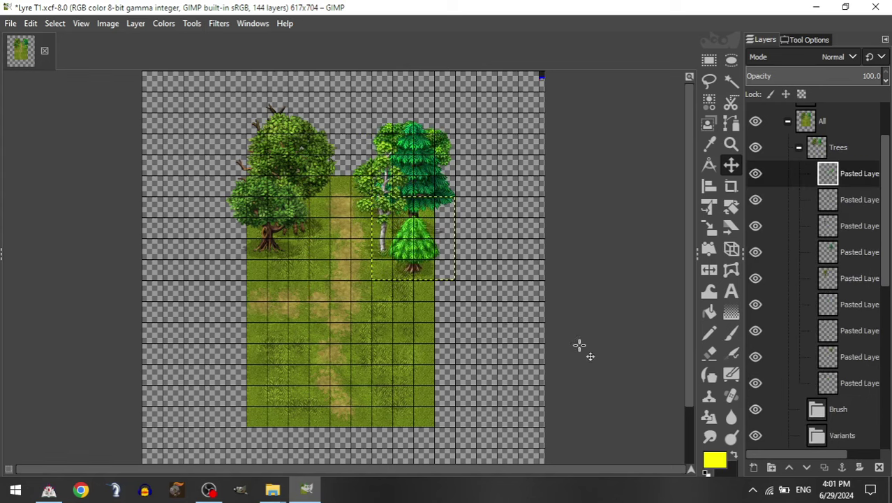
- Add the tall thin-trunked leafy tree to the Trees group and place it on the right side, in front of the small bright green conifer
click(798, 147)
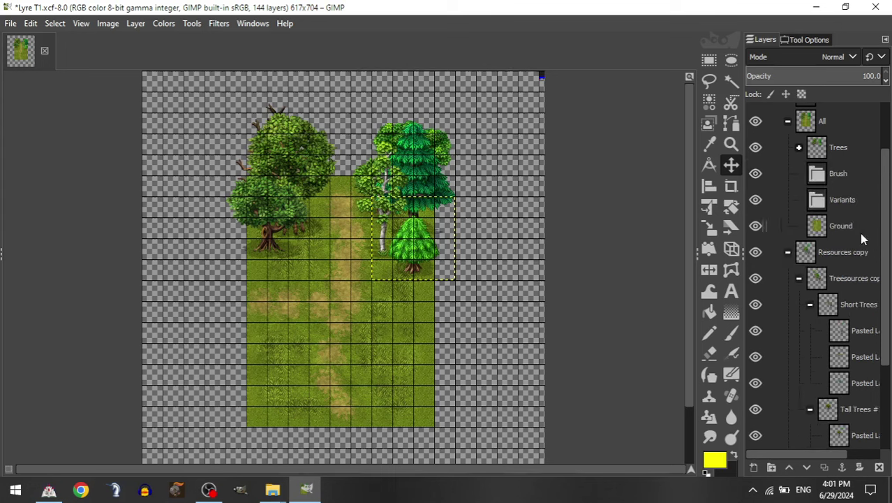
click(810, 304)
scroll(839, 326, down, 2)
drag(839, 339, 842, 133)
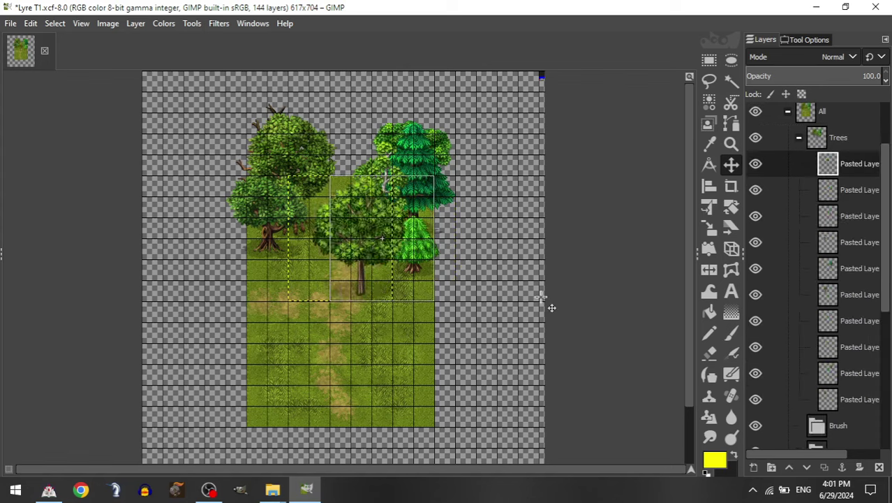
- Add the short bright green leafy tree to the Trees group and place it at the right edge, in front of the thin-trunked tree
click(798, 137)
click(810, 295)
mouse_move(862, 373)
mouse_down()
mouse_move(857, 288)
mouse_move(857, 363)
mouse_up()
drag(858, 347, 849, 145)
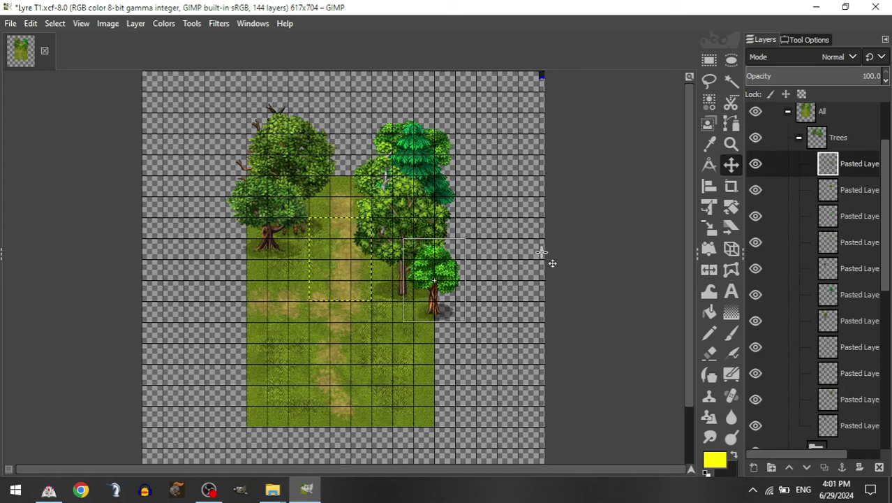
- Add the wide dark green tree from Tall Trees to the Trees group and place it right of the path, in front of the short bright tree
click(798, 139)
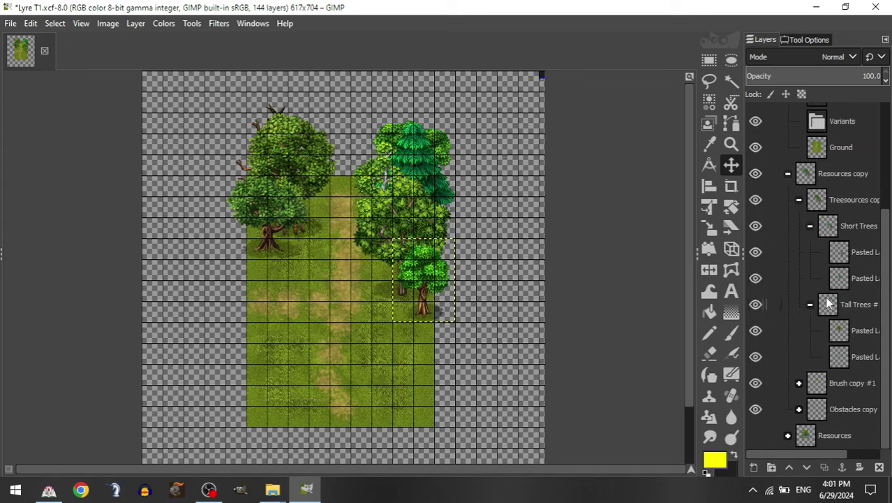
drag(852, 331, 835, 139)
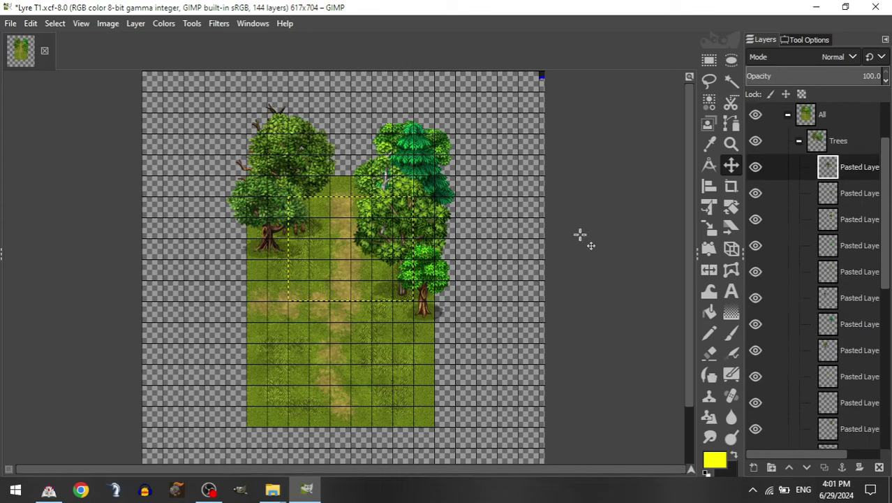
drag(554, 274, 558, 292)
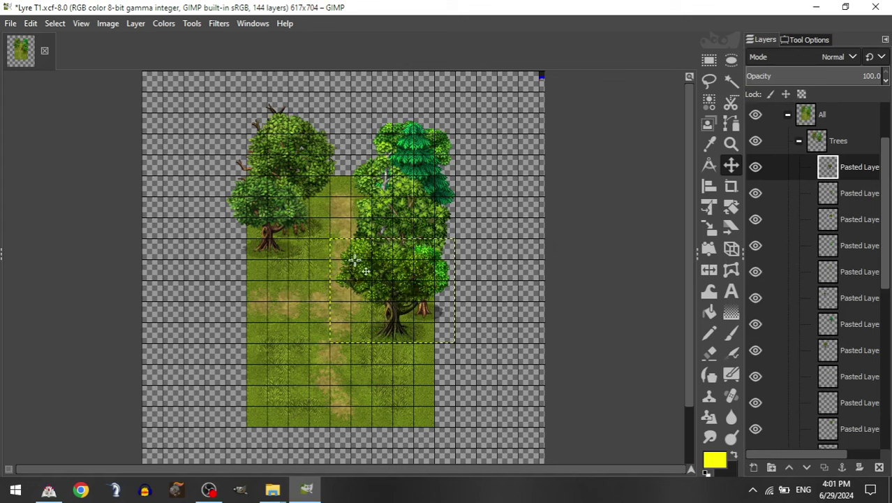
- Add the small dark green conifer to the Trees group and place it near the right edge, in front of the wide tree
click(799, 142)
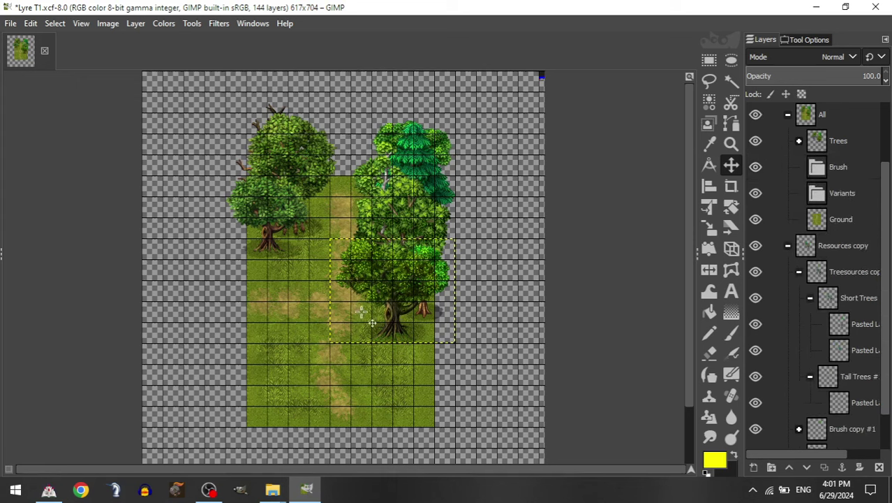
drag(865, 347, 820, 155)
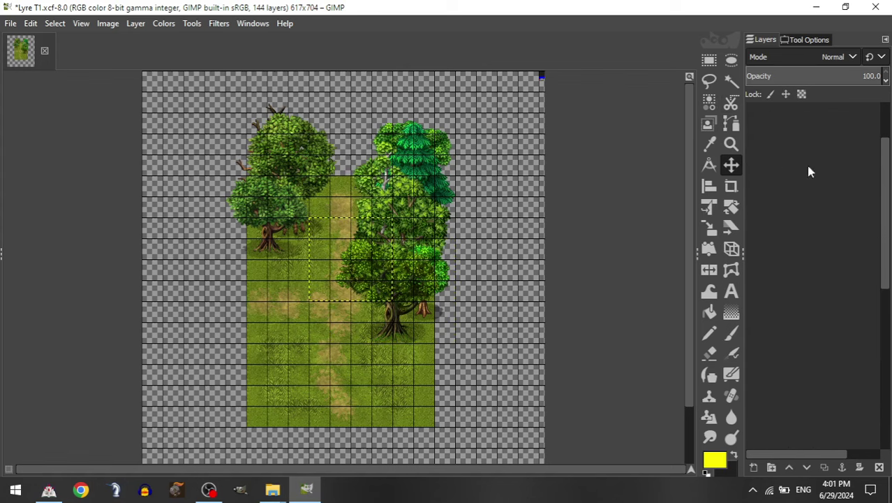
drag(352, 324, 476, 313)
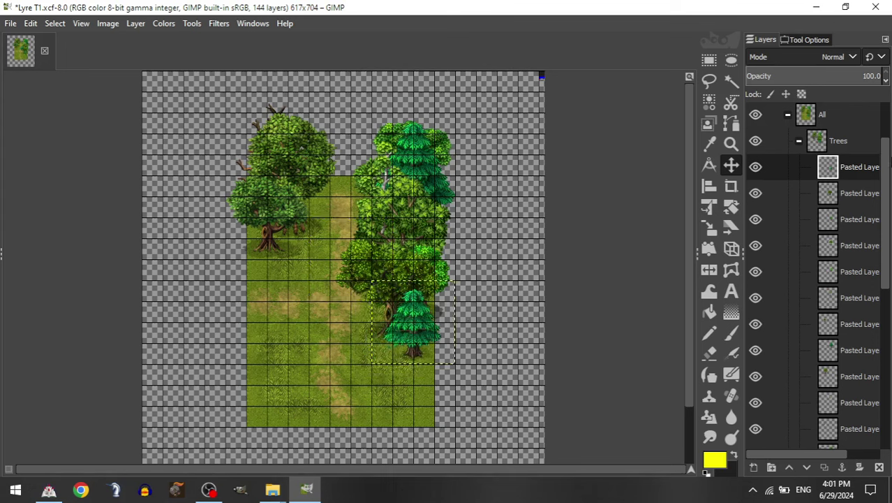
- Add the bare white birch to the Trees group and place it in front and slightly left of the small dark green conifer
click(799, 141)
drag(850, 379, 845, 154)
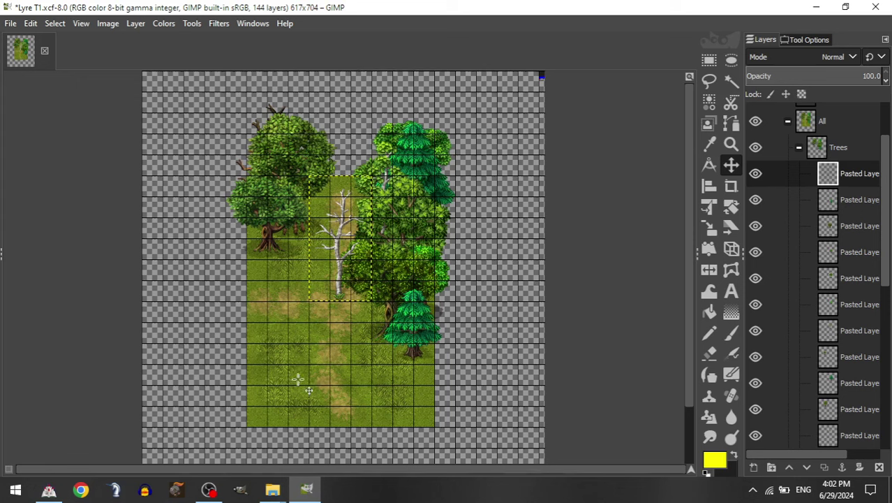
drag(312, 356, 444, 327)
drag(537, 290, 558, 290)
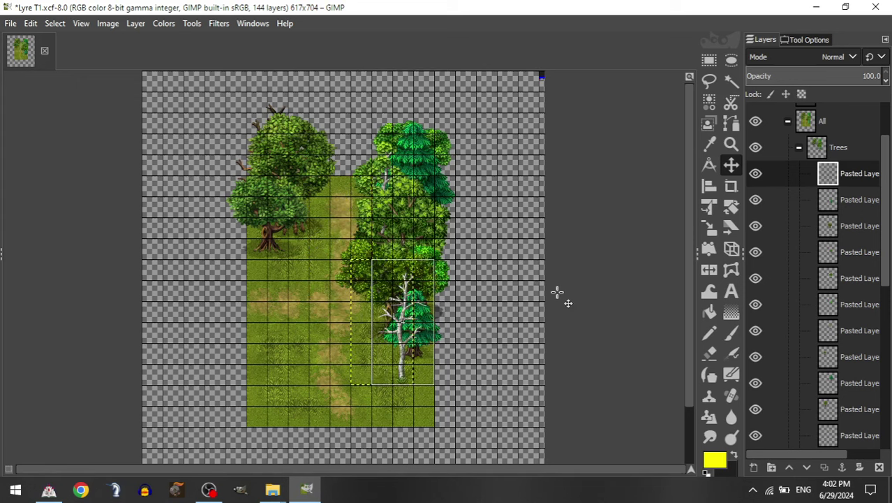
- Move the last short leafy tree into the Trees group, one layer below the top, and place it at the ground's lower-left edge
click(807, 147)
click(798, 147)
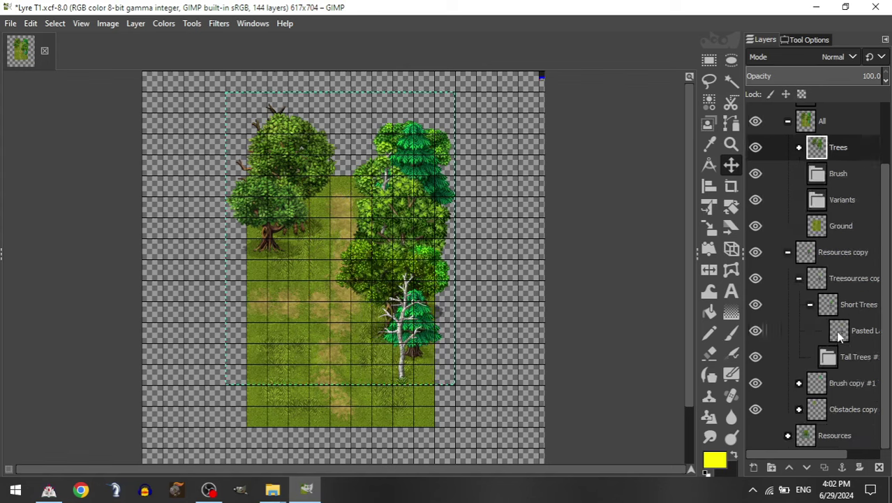
drag(838, 333, 839, 152)
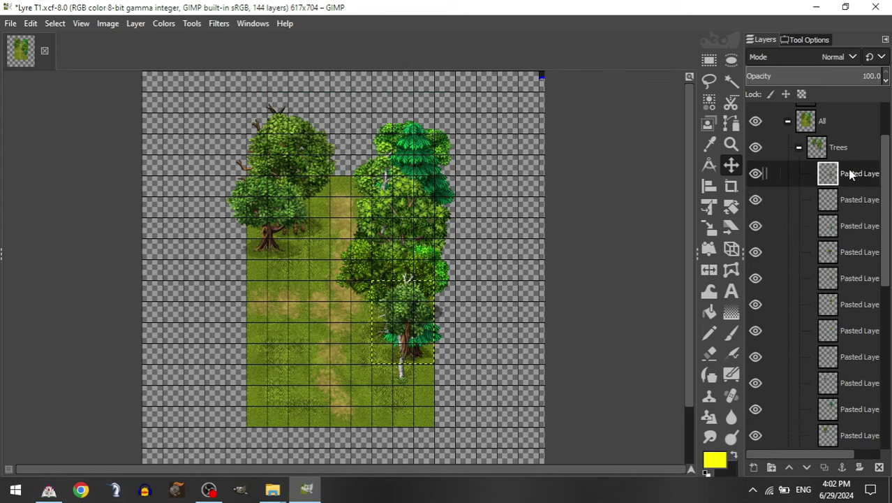
click(850, 200)
drag(569, 214, 422, 235)
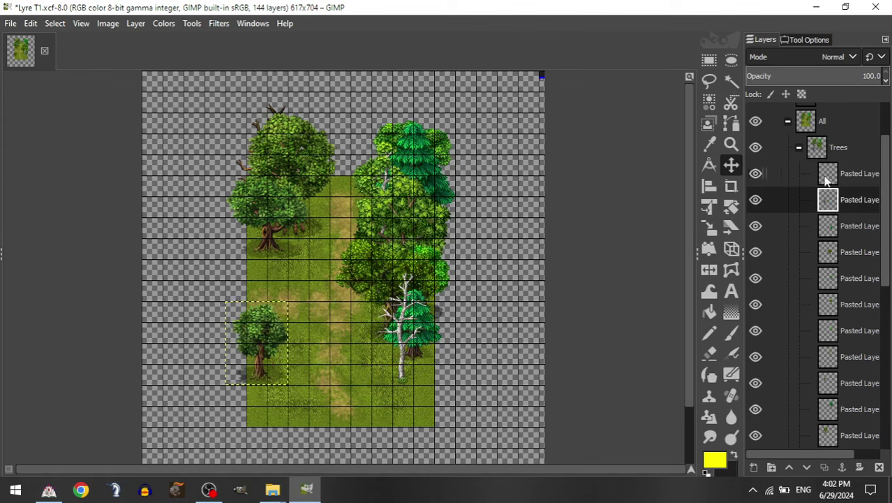
- Collapse the Trees group and delete the emptied Treesources copy group from Resources copy
click(800, 147)
click(861, 308)
key(Delete)
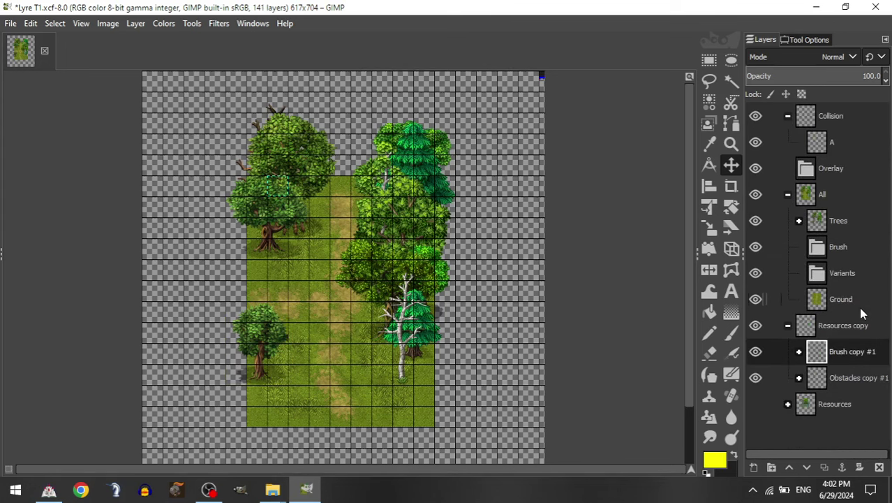
- Duplicate the Treesources group from Resources and move the duplicate into Resources copy, above Brush copy #1
click(787, 404)
click(831, 429)
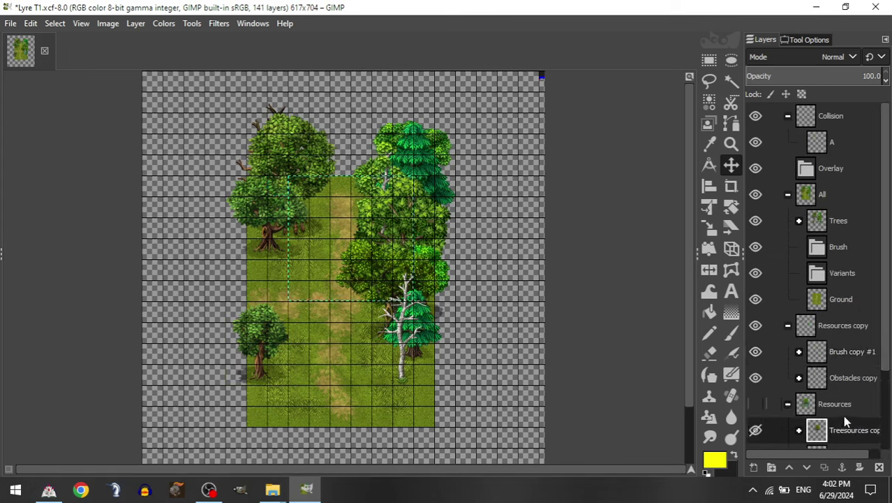
drag(845, 421, 848, 347)
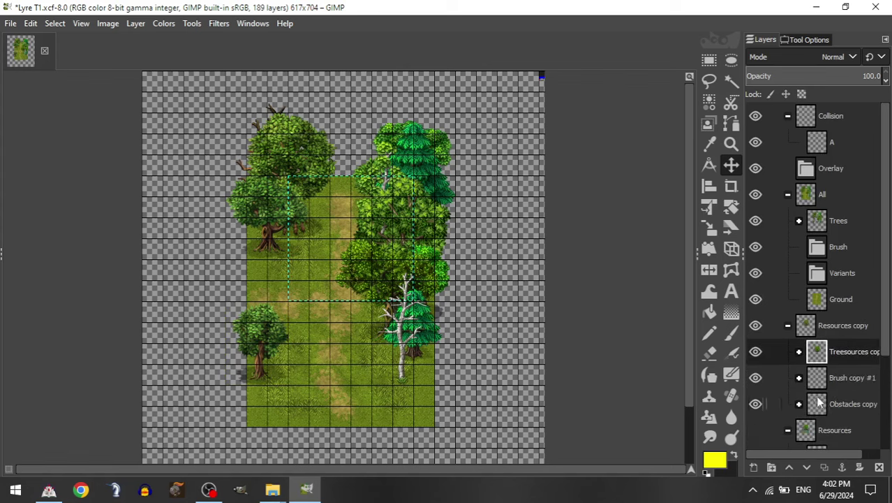
- Collapse the Resources group and expand the Treesources copy in Resources copy together with its Tall Trees subgroup
scroll(824, 384, down, 3)
click(787, 306)
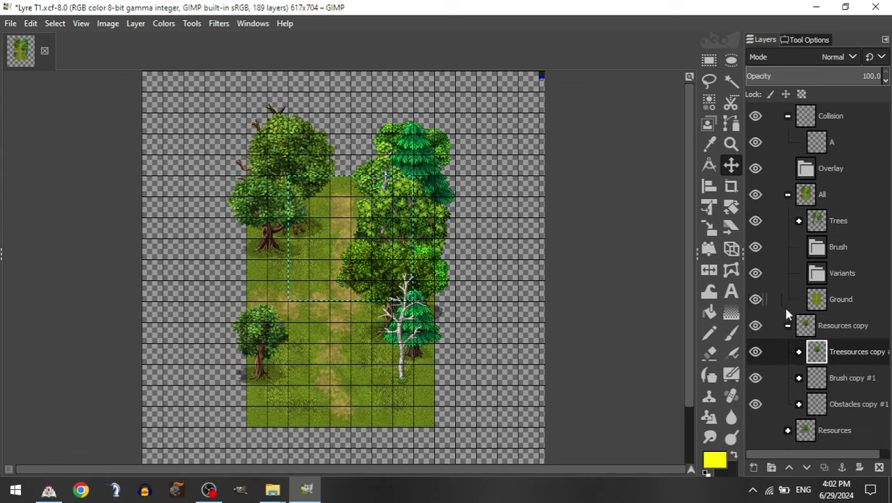
click(799, 352)
scroll(810, 356, down, 1)
click(813, 357)
click(810, 357)
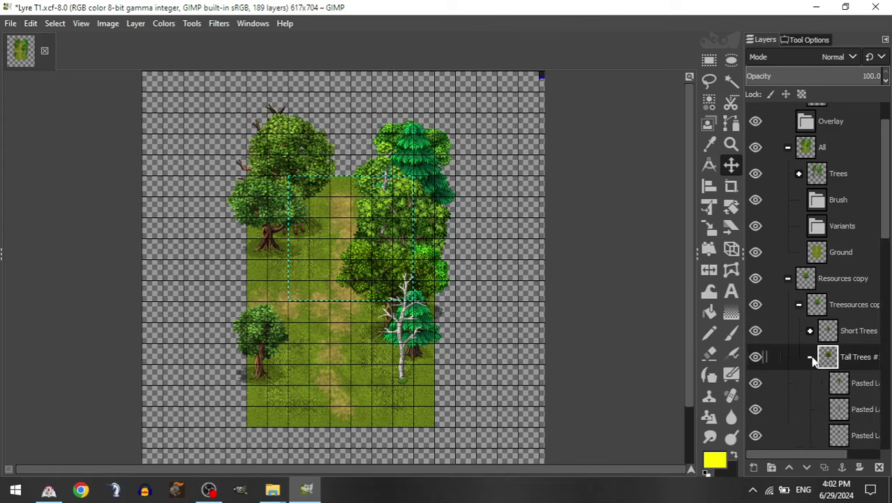
- Add the bare brown tree to the top of the Trees group and place it just right of the short leafy tree at the lower left
scroll(841, 345, down, 8)
scroll(837, 342, up, 6)
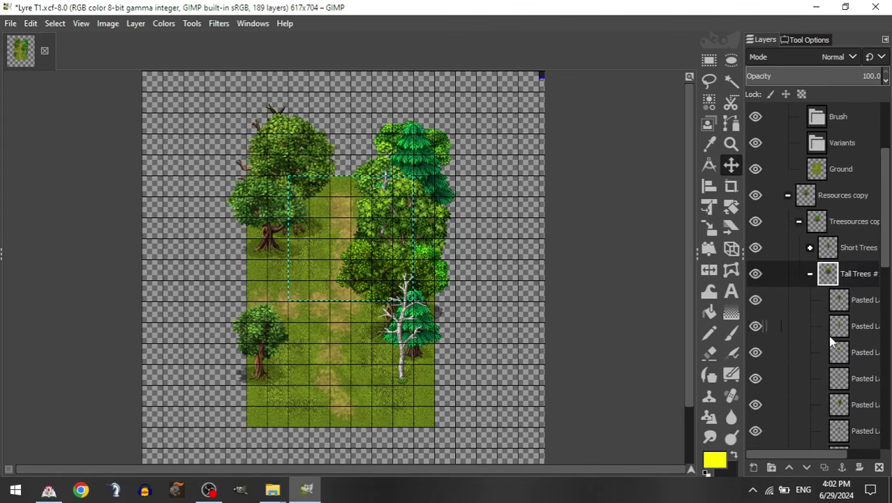
scroll(832, 343, up, 3)
scroll(838, 356, down, 3)
click(809, 247)
drag(859, 404, 834, 213)
drag(475, 154, 411, 257)
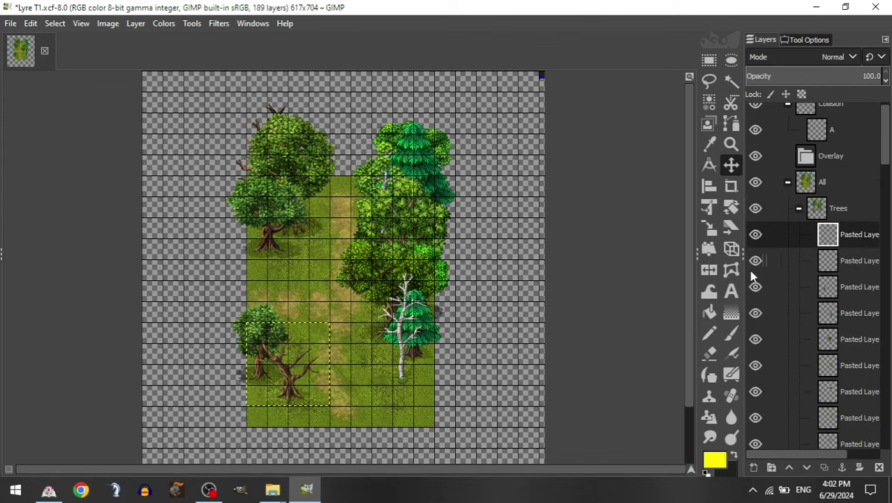
click(799, 208)
- Add the wide, round leafy tree to the top of the Trees group and place it over the bare white birch
scroll(846, 433, down, 3)
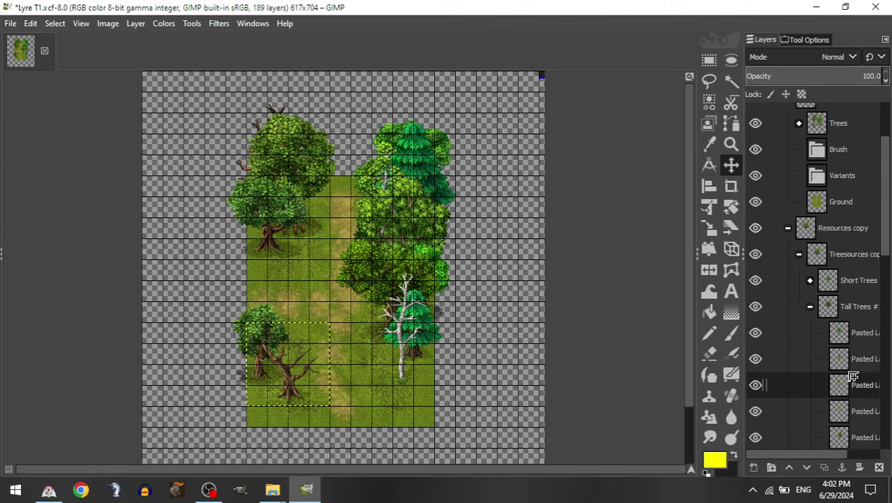
drag(848, 383, 841, 140)
drag(513, 239, 556, 350)
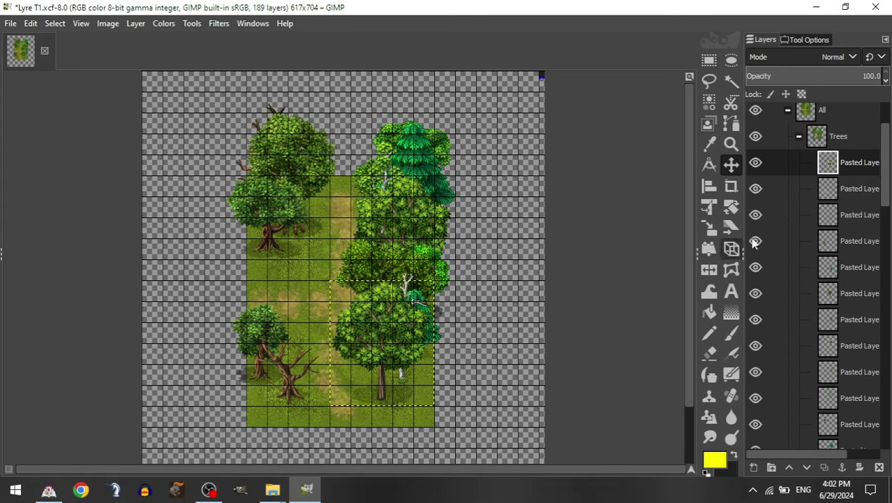
click(798, 137)
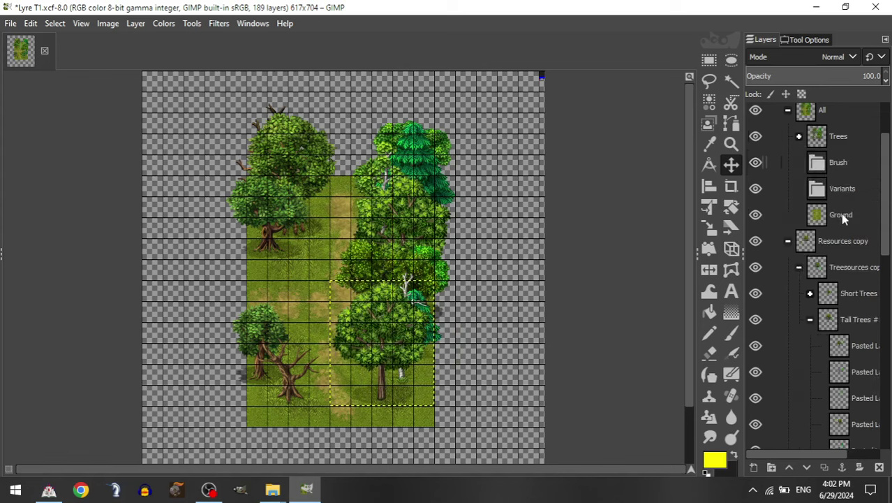
- Add the olive-green tree to the top of the Trees group and place it in the ground's lower-left corner, before the short leafy tree
drag(841, 398, 844, 143)
scroll(858, 375, down, 3)
drag(462, 157, 377, 283)
click(799, 123)
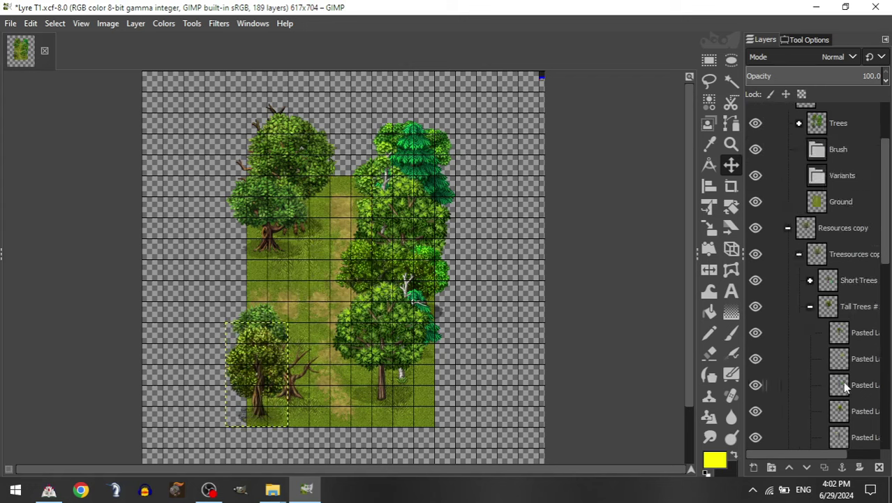
- Add the tall dense green tree to the top of the Trees group and place it in the ground's lower-right corner
scroll(860, 416, down, 3)
click(858, 409)
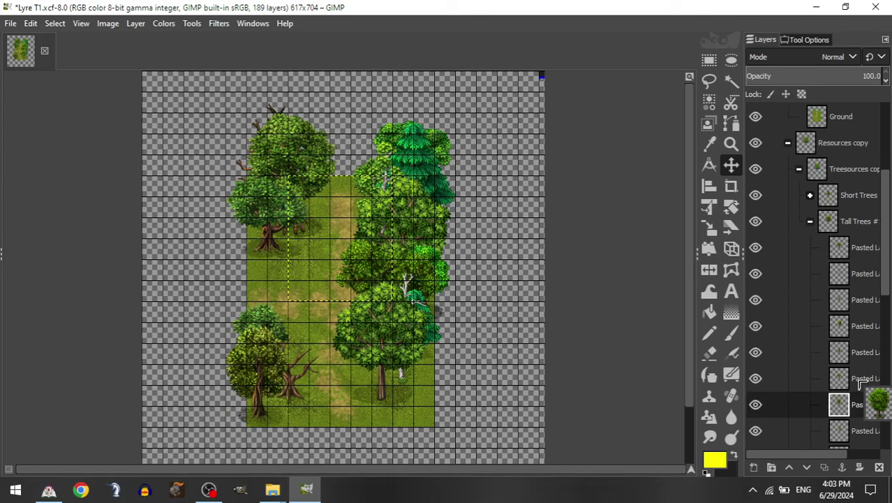
mouse_move(863, 383)
mouse_down()
mouse_move(857, 112)
mouse_move(846, 112)
mouse_move(838, 146)
mouse_move(845, 185)
mouse_up()
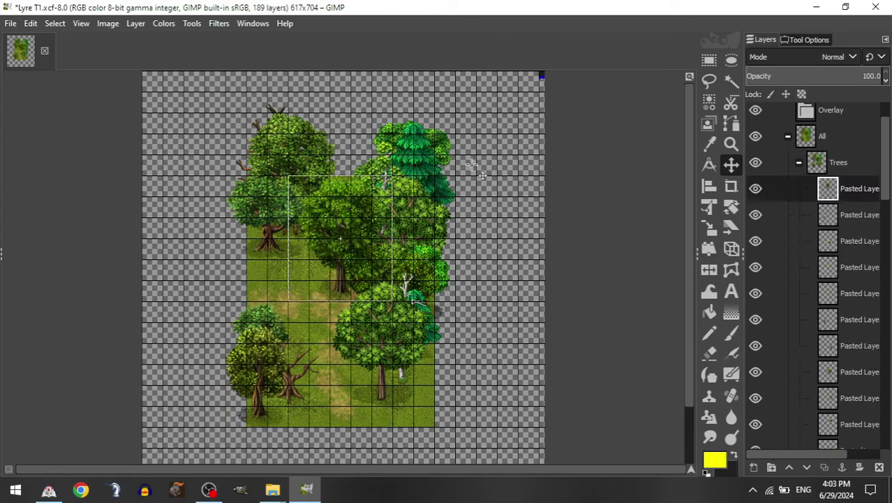
drag(472, 165, 527, 288)
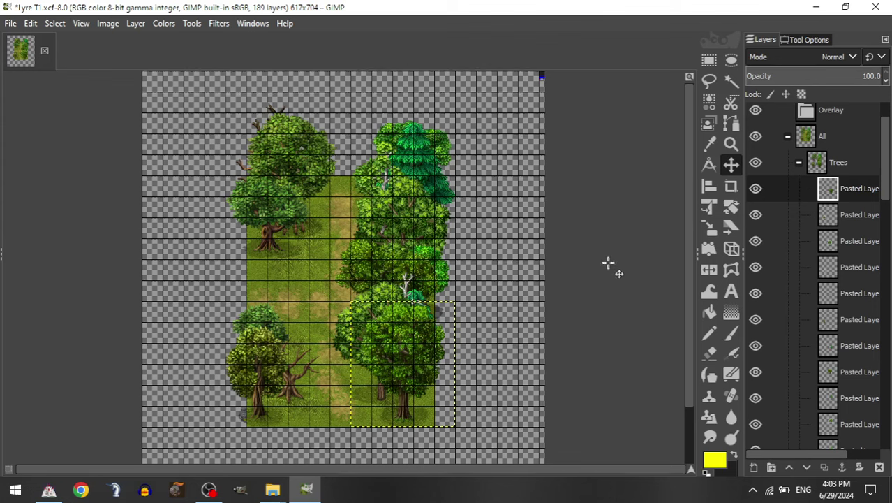
click(800, 162)
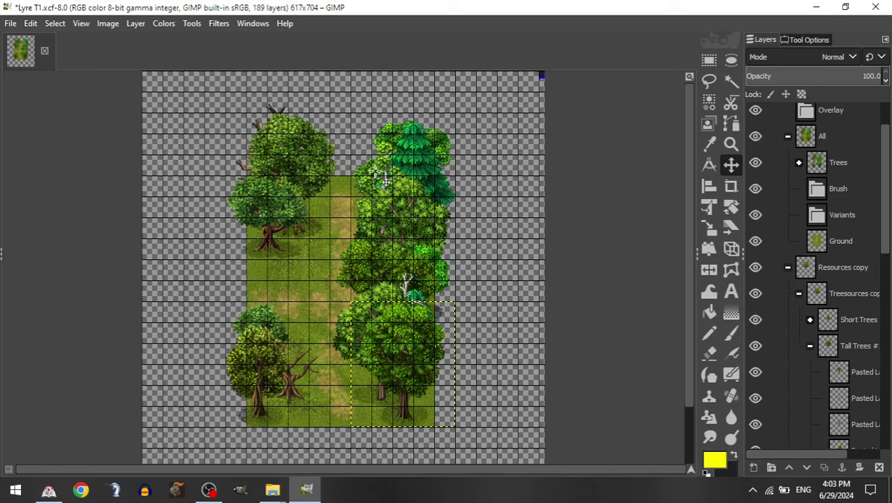
- Collapse the Tall Trees and Treesources copy groups and expand the Obstacles copy group
click(810, 346)
click(802, 304)
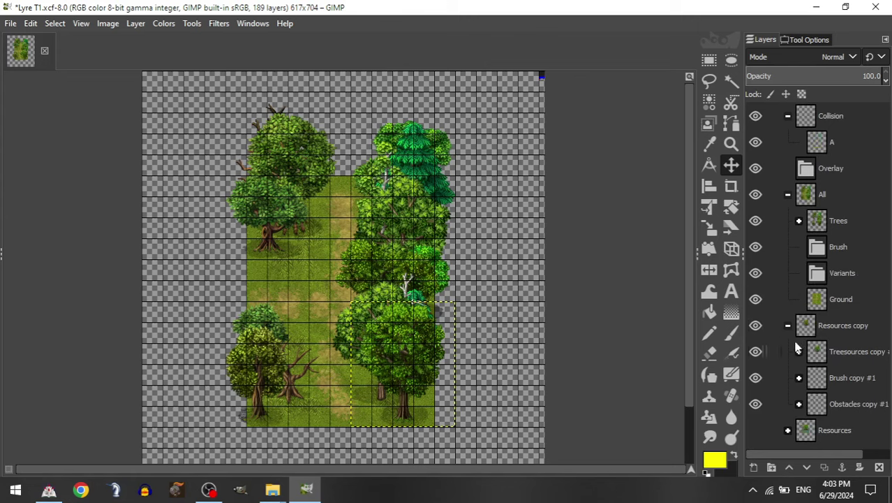
click(798, 404)
- Try the hollow tree stump in the Brush group left of the path, and return its layer to Obstacles copy
mouse_move(841, 403)
mouse_down()
mouse_move(838, 116)
mouse_move(850, 124)
mouse_move(805, 167)
mouse_move(796, 201)
mouse_move(828, 201)
mouse_move(835, 150)
mouse_move(845, 147)
mouse_up()
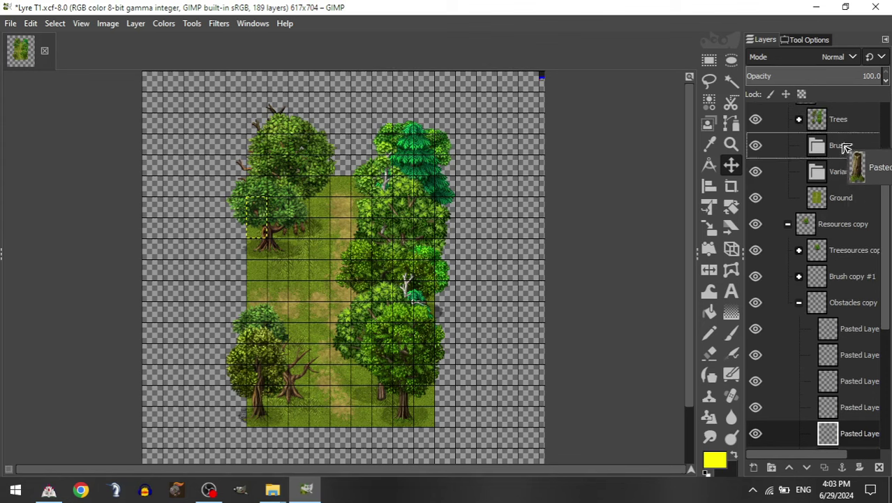
drag(845, 146, 843, 146)
drag(357, 192, 420, 234)
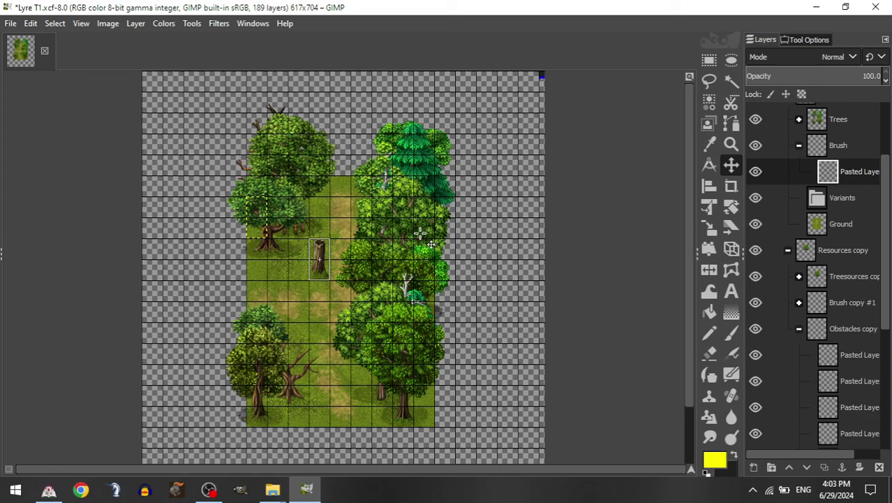
drag(421, 236, 421, 236)
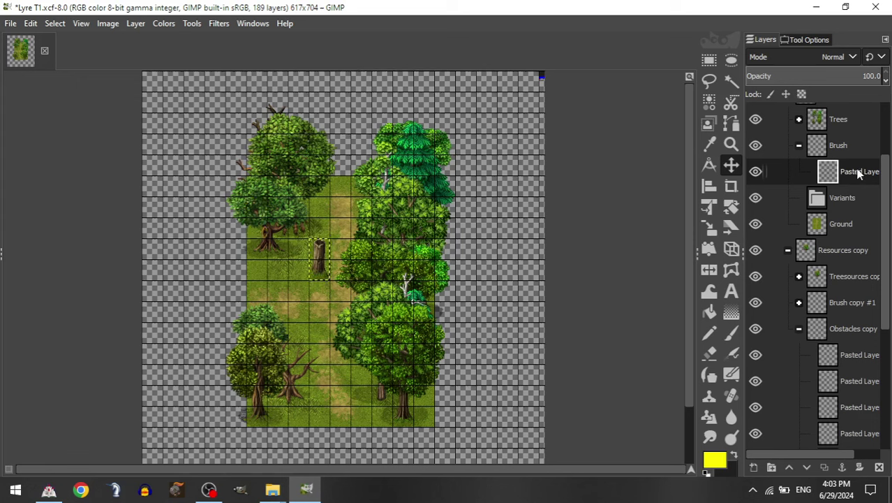
mouse_move(859, 174)
mouse_down()
mouse_move(803, 140)
mouse_move(838, 349)
mouse_move(841, 323)
mouse_up()
drag(835, 222, 838, 253)
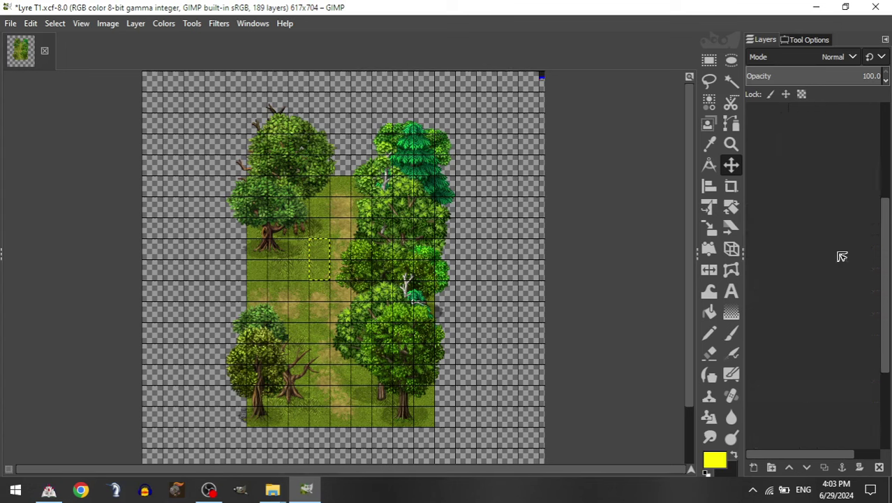
- Add the small bush and the brown rock to the Brush group, placing the bush below the bare brown tree and the rock below the upper-left trees
mouse_move(838, 400)
mouse_down()
mouse_move(833, 262)
mouse_move(852, 112)
mouse_move(845, 155)
mouse_up()
drag(477, 175, 515, 365)
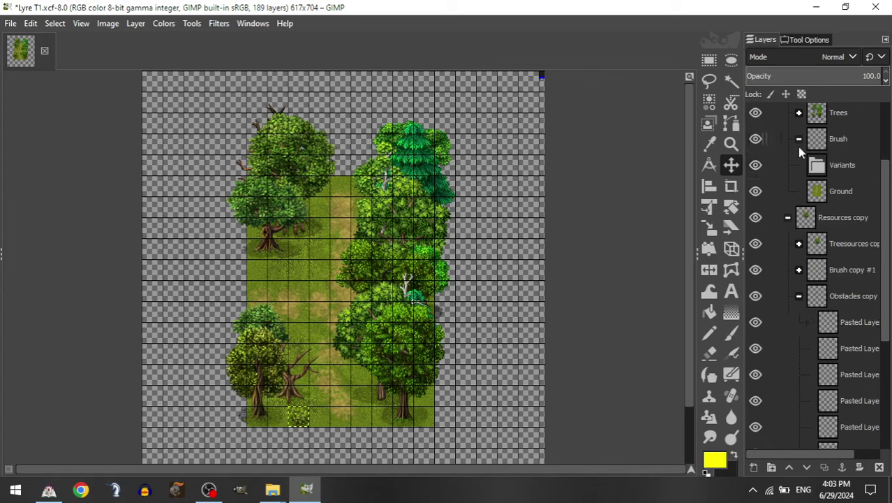
scroll(831, 363, down, 5)
mouse_move(832, 373)
mouse_down()
mouse_move(855, 105)
mouse_move(846, 113)
mouse_move(848, 155)
mouse_up()
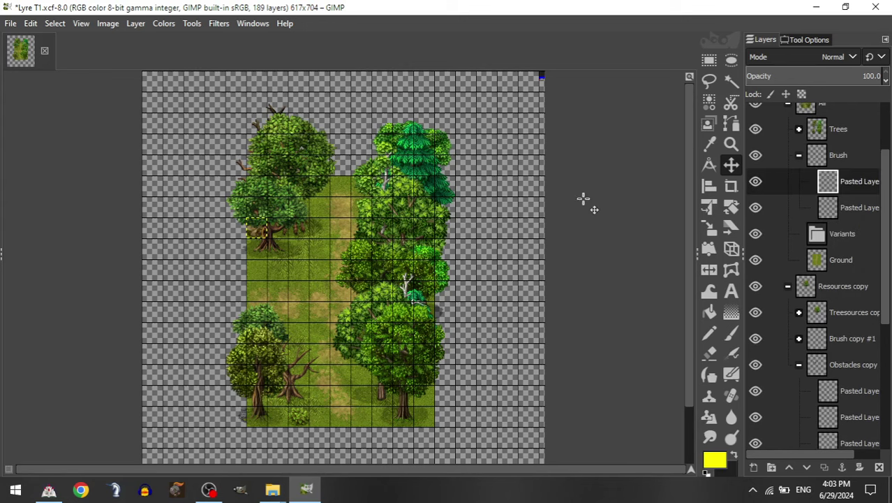
mouse_move(539, 212)
mouse_down()
mouse_move(588, 235)
mouse_move(584, 264)
mouse_up()
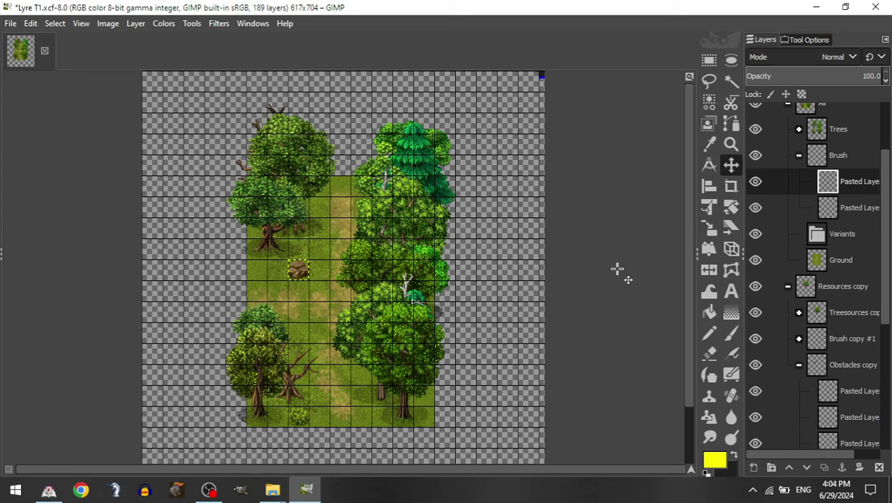
drag(455, 257, 433, 257)
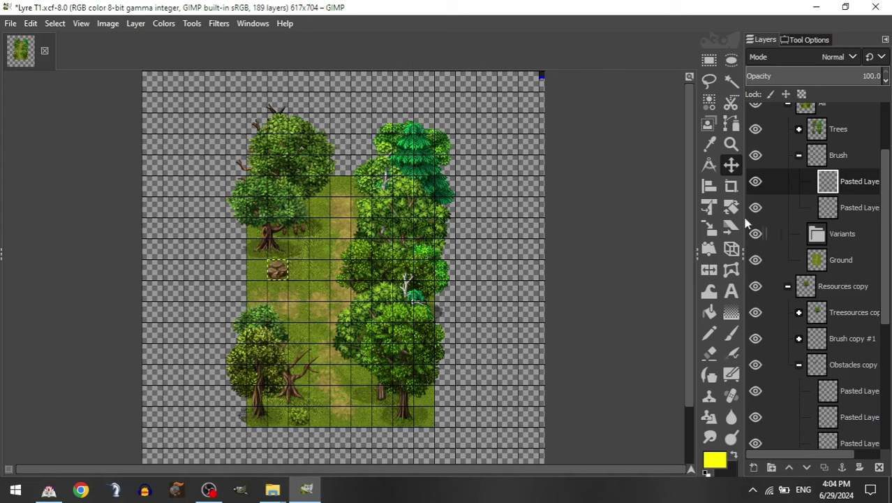
click(799, 155)
- Add the small red flowers to the Brush group and place them right of the trunk of the lower-right tree
mouse_move(852, 433)
mouse_down()
mouse_move(866, 283)
mouse_move(806, 145)
mouse_move(810, 155)
mouse_up()
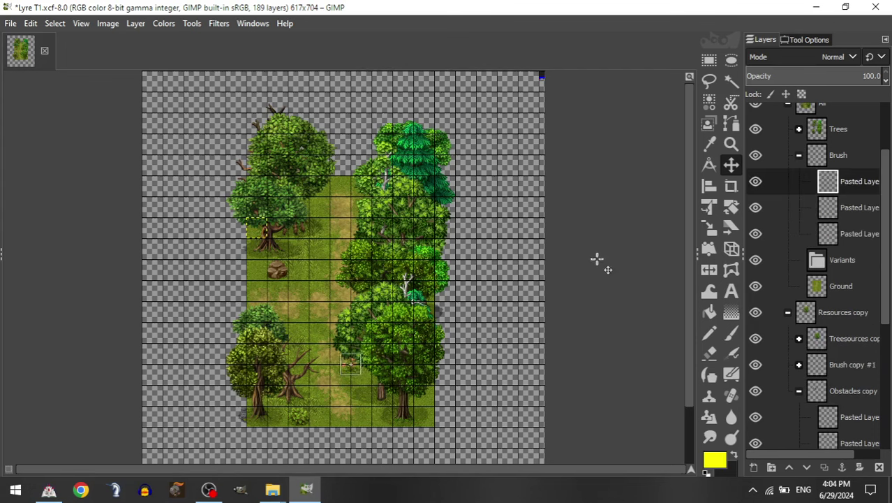
mouse_move(670, 372)
mouse_down()
mouse_move(627, 366)
mouse_move(583, 260)
mouse_move(535, 224)
mouse_move(603, 171)
mouse_move(497, 297)
mouse_move(629, 377)
mouse_move(672, 366)
mouse_up()
click(800, 155)
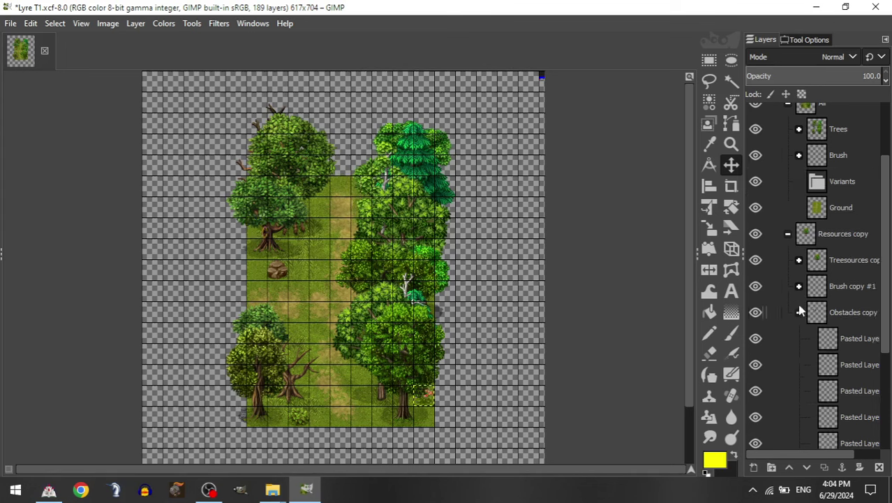
- Switch from Obstacles copy to Brush copy #1, add its small yellow flowers to the Trees group and place them above the bare brown tree's branches
click(800, 312)
click(799, 378)
drag(831, 403, 841, 145)
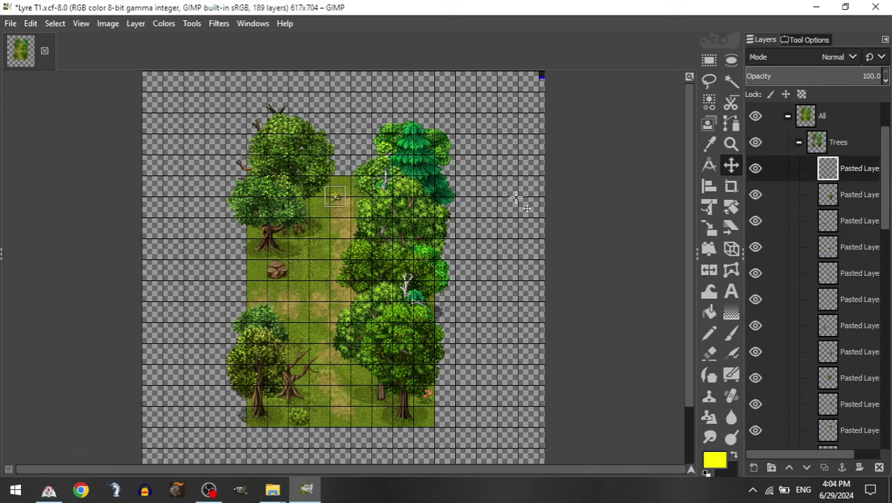
drag(511, 377, 485, 343)
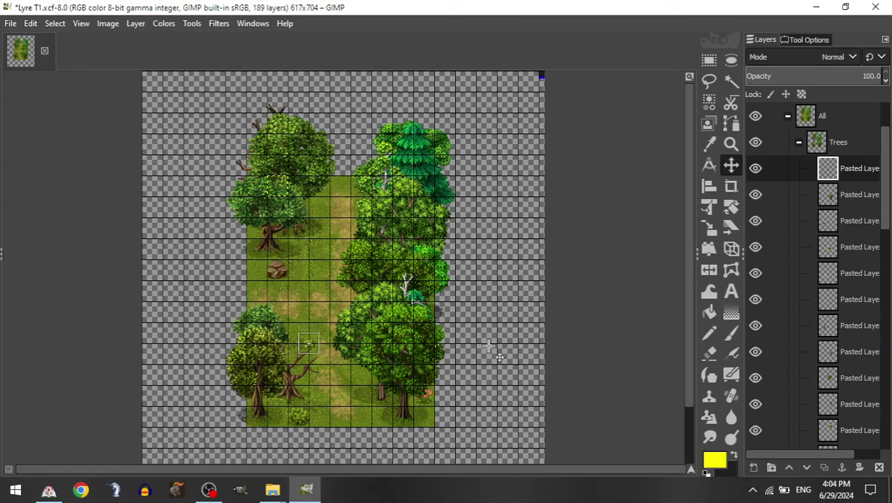
click(799, 142)
- Add the small tan clump from Brush copy #1 to the Brush group and place it on the upper part of the dirt path
mouse_move(865, 404)
mouse_down()
mouse_move(850, 165)
mouse_move(843, 171)
mouse_up()
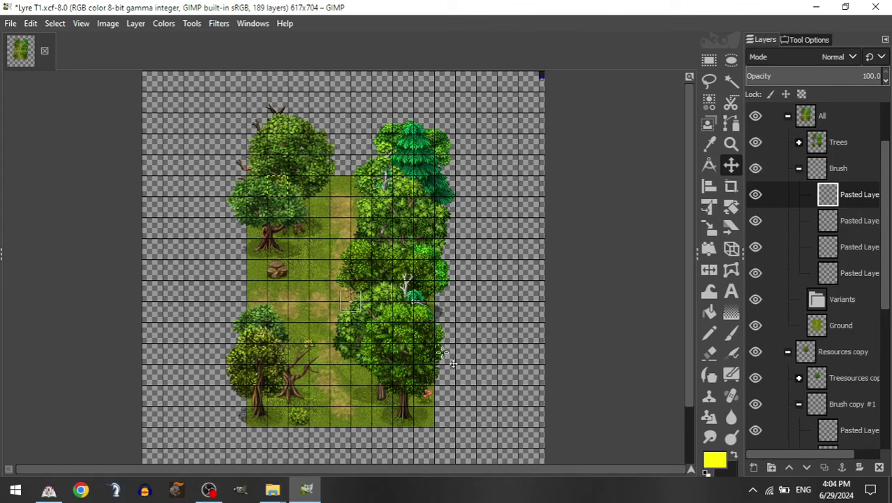
drag(405, 370, 428, 260)
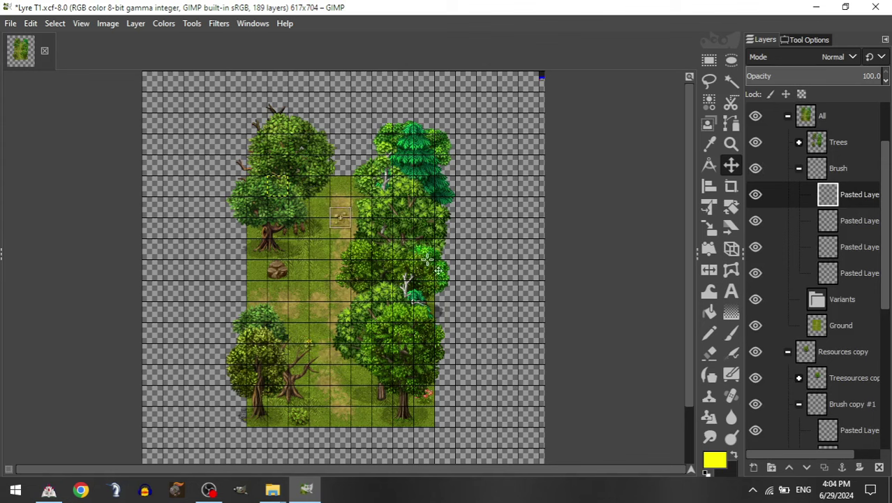
click(798, 168)
- Add the blue flowers from Brush copy #1 to the Trees group and place them left of the upper-left tree's trunk
scroll(817, 209, down, 4)
mouse_move(847, 367)
mouse_down()
mouse_move(852, 128)
mouse_move(845, 344)
mouse_up()
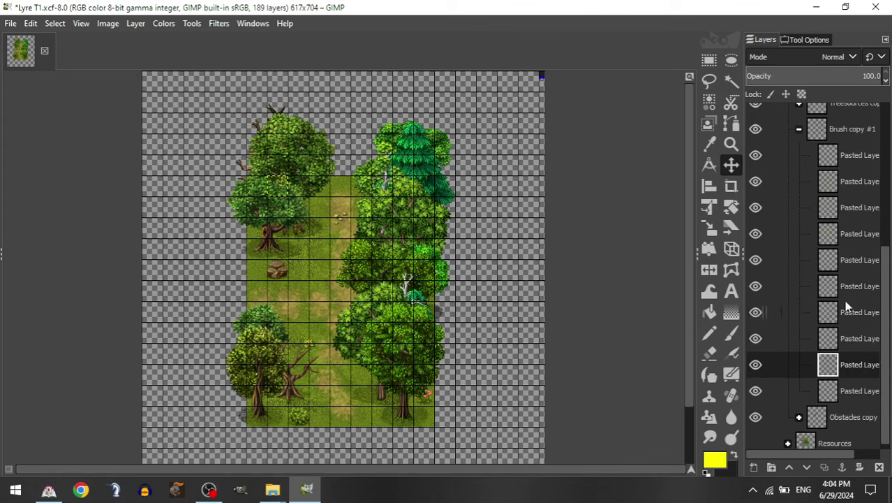
drag(846, 306, 849, 186)
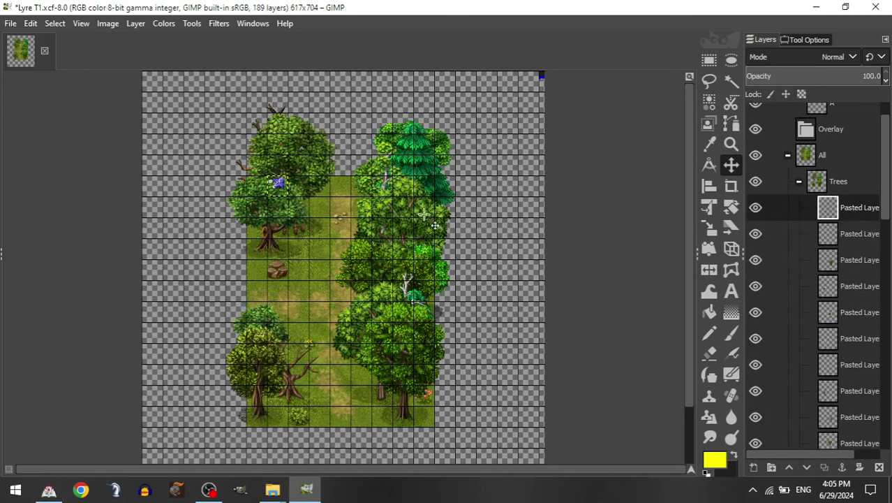
drag(424, 214, 404, 261)
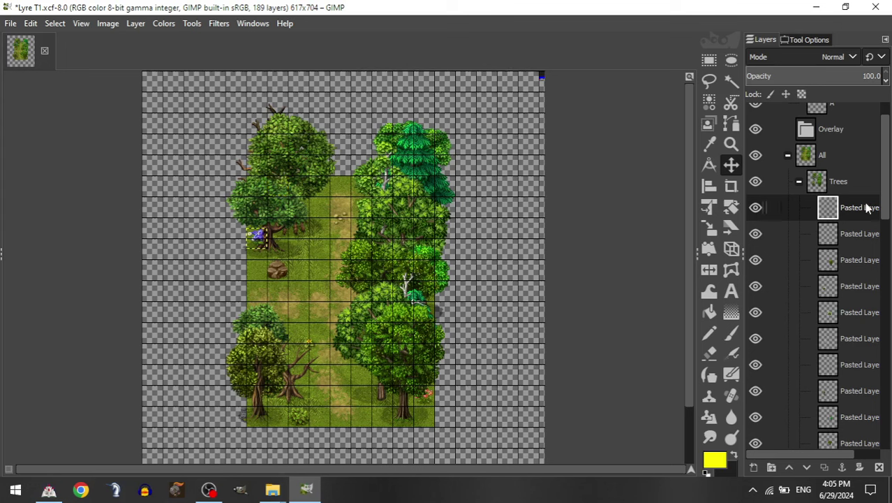
- Move the blue flowers layer from the Trees group to the top of the Brush group, and collapse Brush and Brush copy #1
drag(850, 206, 800, 212)
click(800, 208)
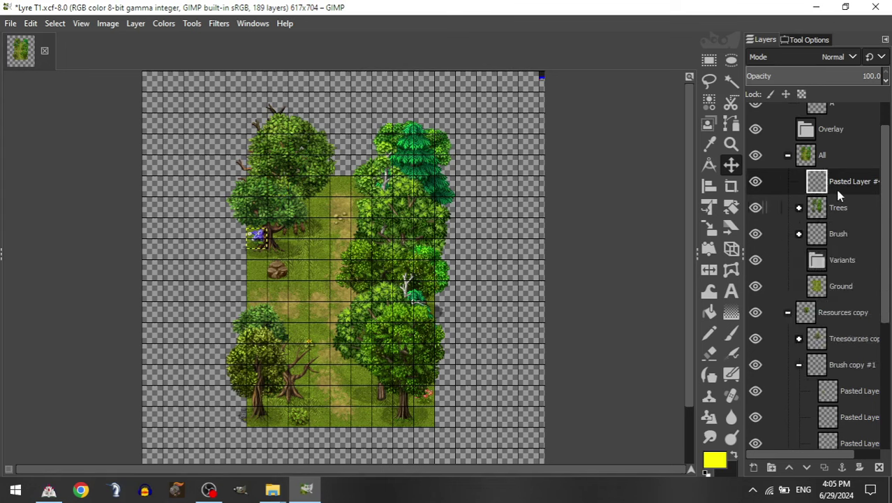
scroll(831, 250, up, 1)
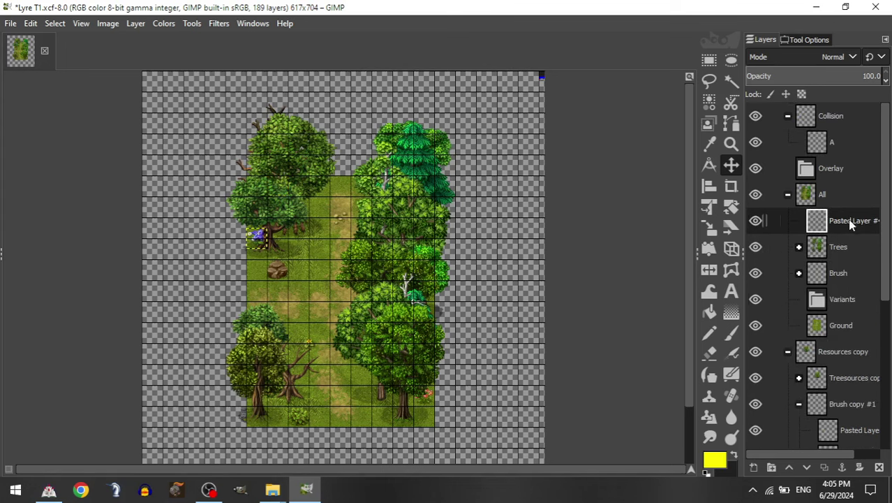
drag(848, 219, 848, 276)
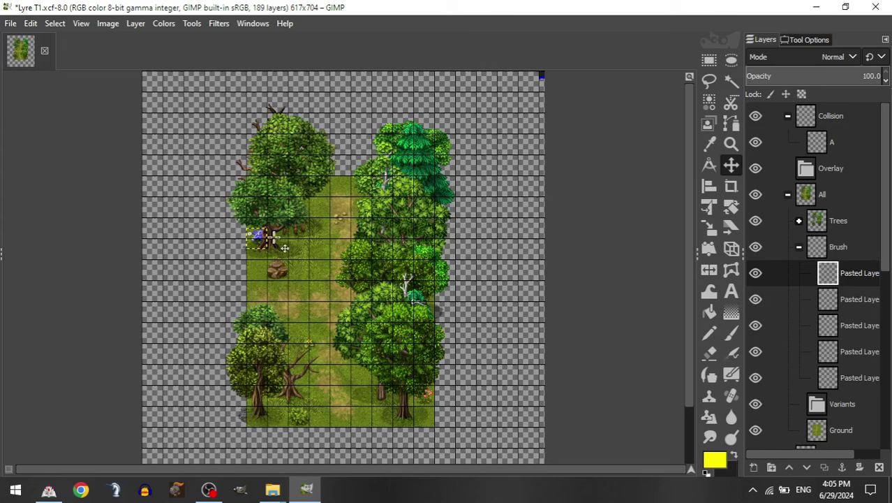
click(798, 247)
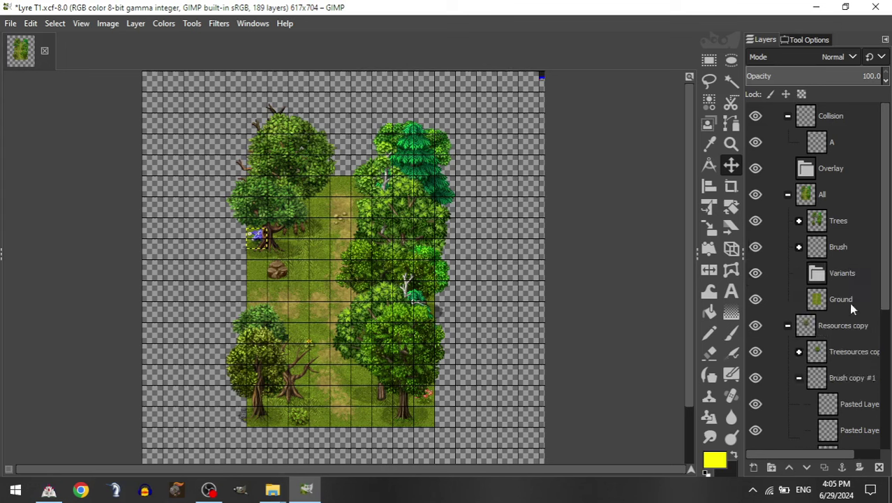
scroll(852, 329, down, 3)
click(799, 250)
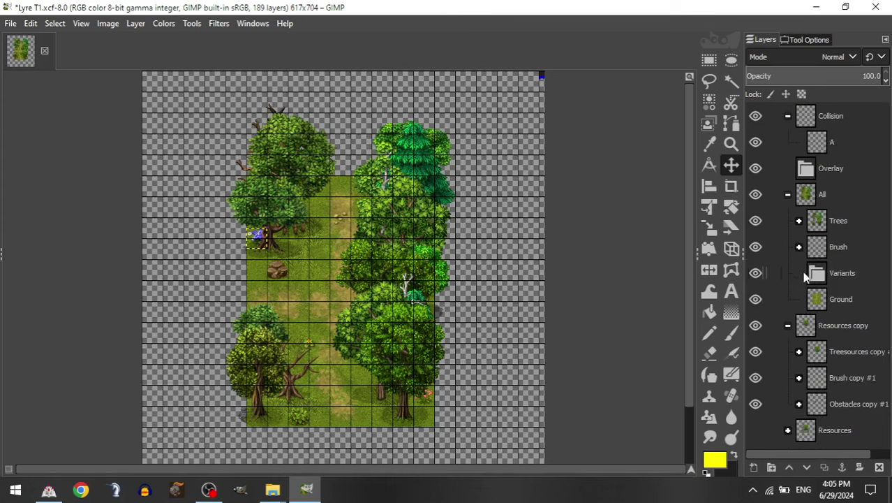
- Collapse the Resources copy group, duplicate the Trees group and move the duplicate into the Overlay group
click(787, 326)
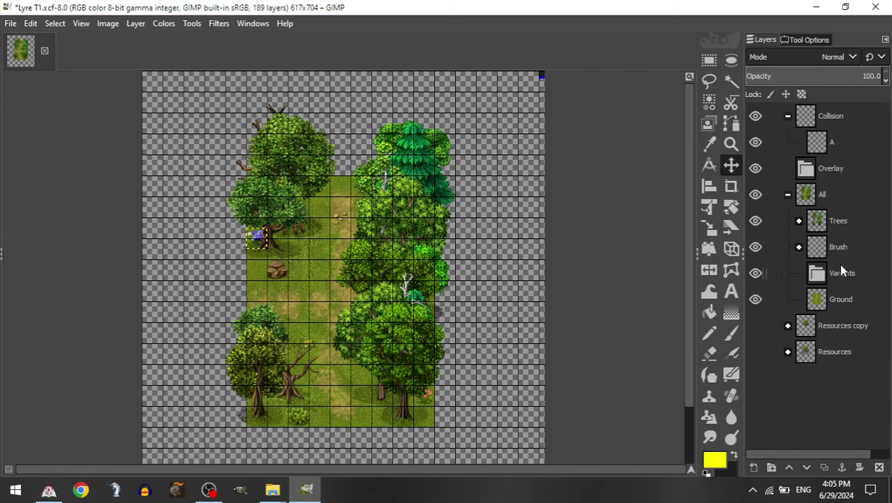
click(833, 200)
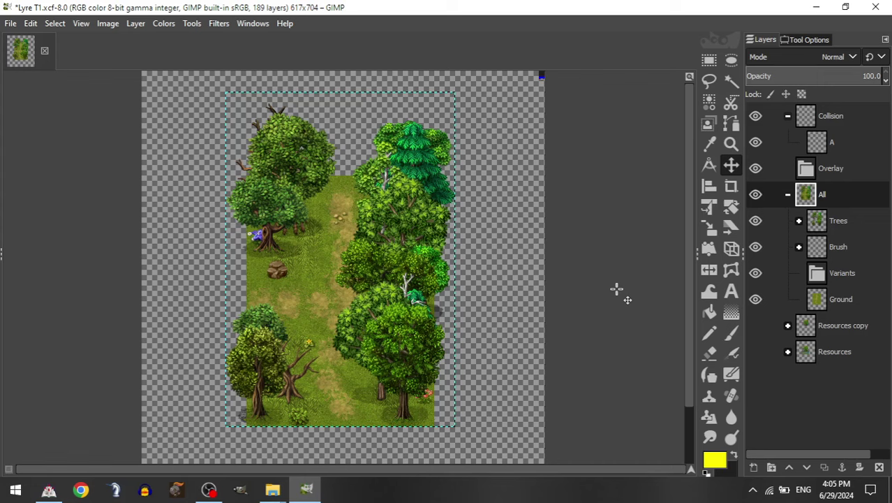
click(849, 226)
key(shift+ctrl+d)
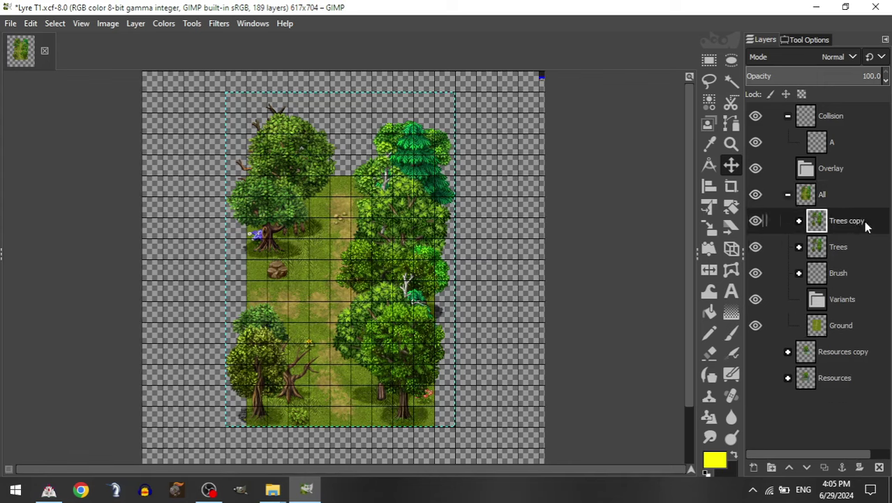
drag(858, 223, 836, 169)
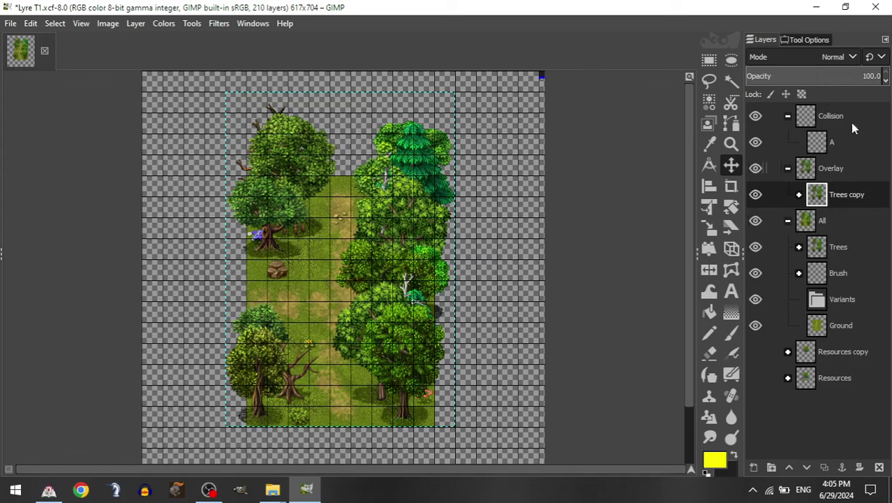
- Set the opacity of the Trees copy group in Overlay to 80
click(853, 60)
click(870, 86)
text(80)
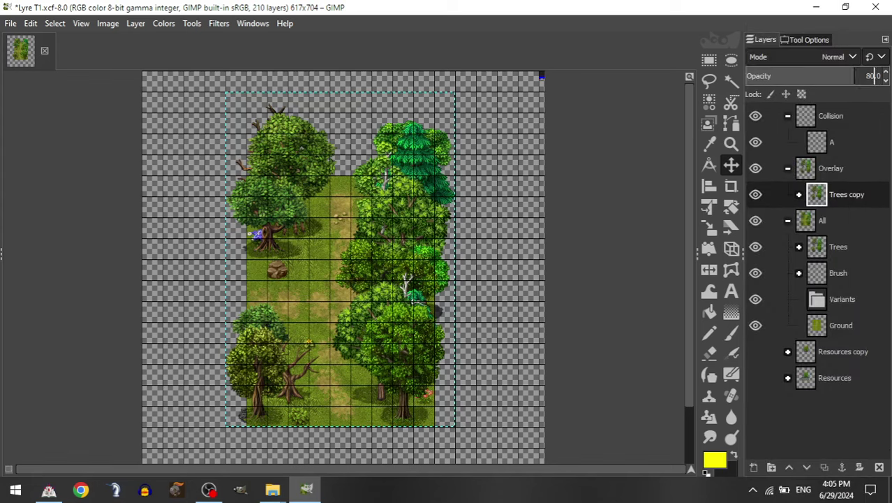
click(799, 194)
click(799, 194)
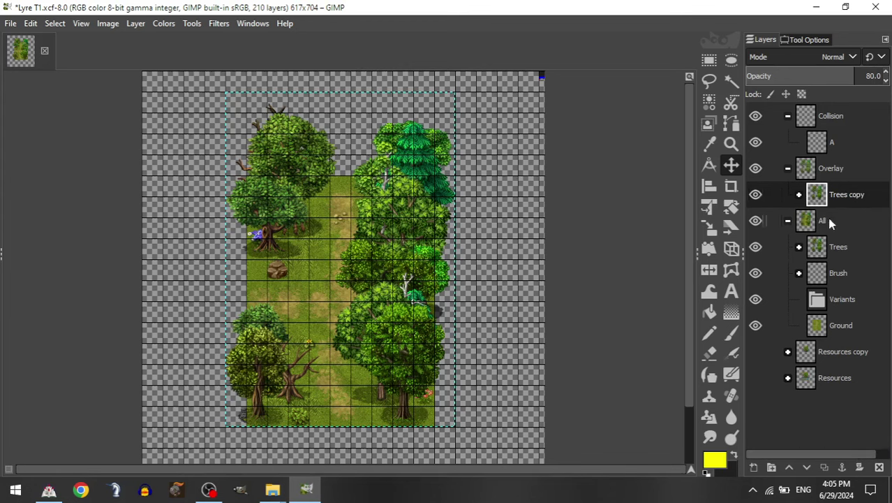
- Move the small yellow flowers layer from the Trees group to the top of the Brush group, and collapse Brush
click(799, 246)
click(846, 278)
key(r)
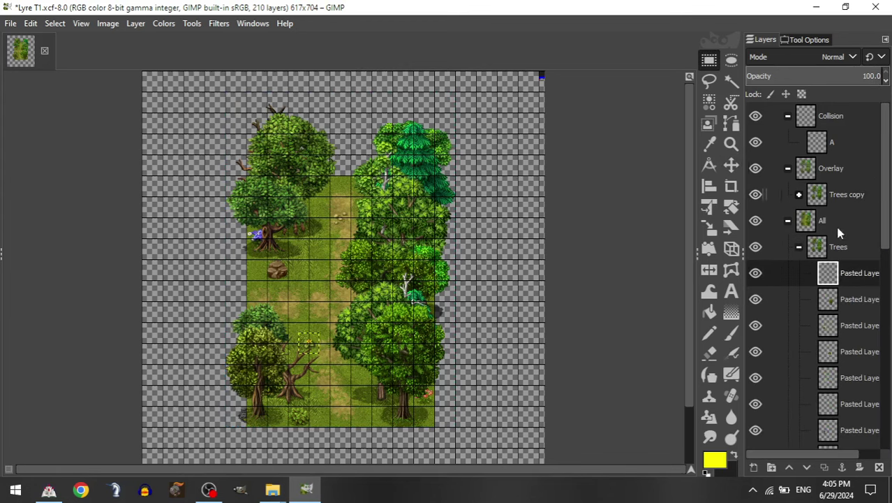
drag(840, 270, 837, 241)
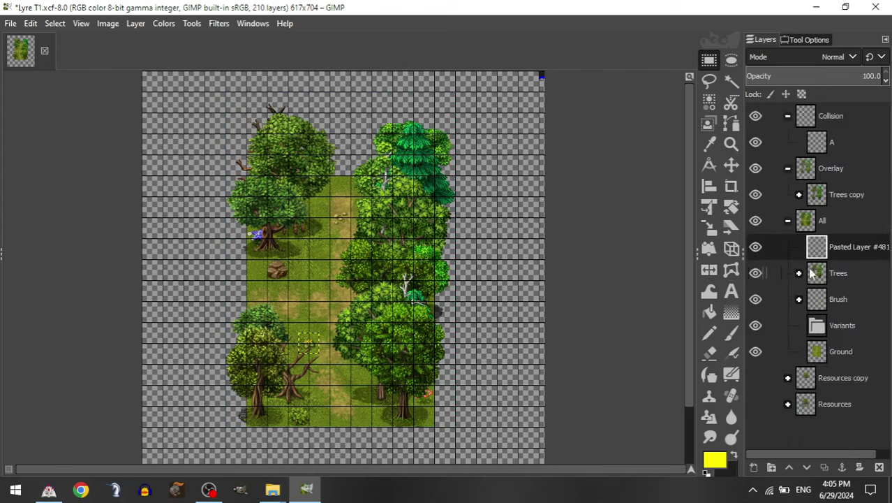
drag(853, 296, 851, 299)
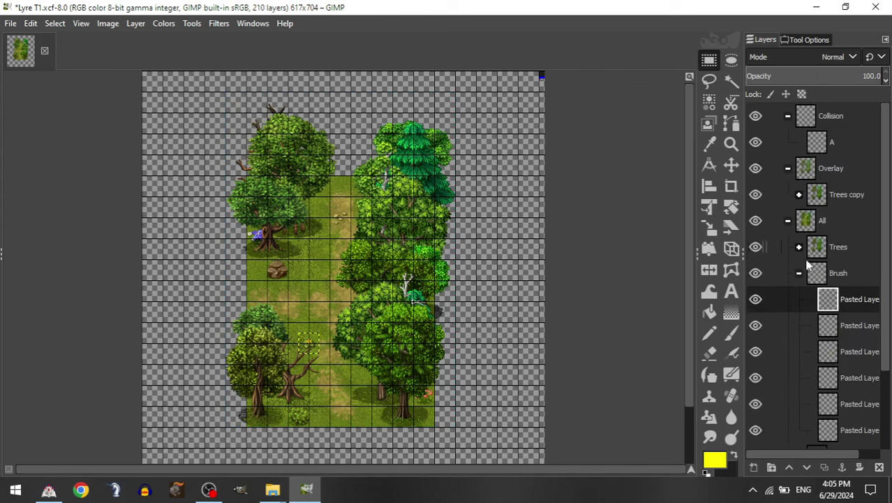
click(810, 267)
click(798, 273)
- Examine the upper layers of the Trees group under All to see which tree each one holds
click(799, 247)
click(853, 271)
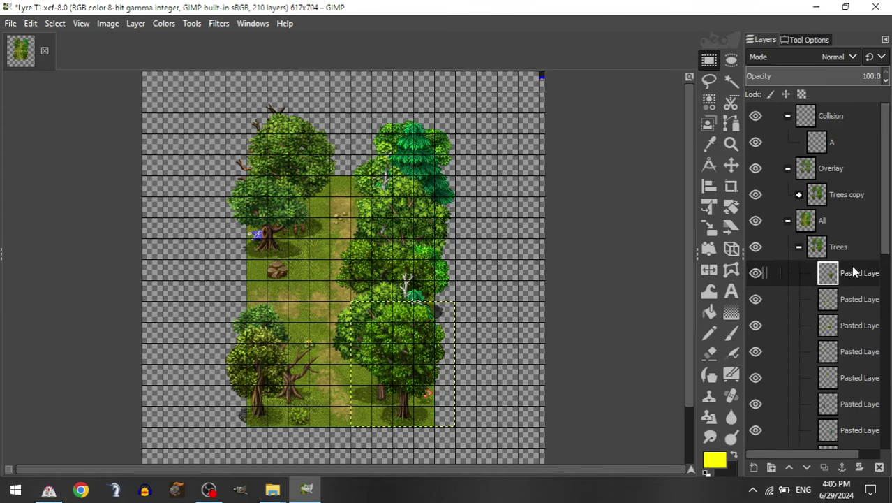
key(Down)
key(Down)
key(Down)
key(Down)
key(Down)
key(Up)
key(Up)
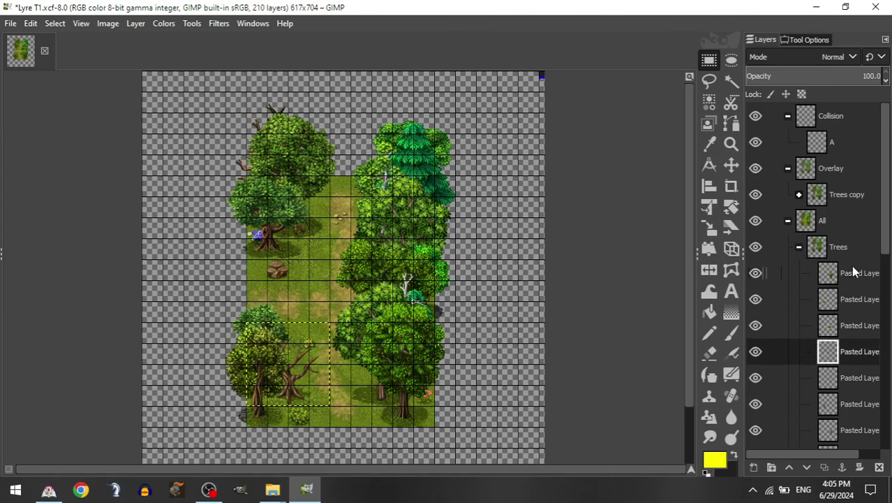
- Make a rectangular selection above the front tree bases and erase the crowns of the frontmost lower-right and lower-left trees in Trees
click(828, 273)
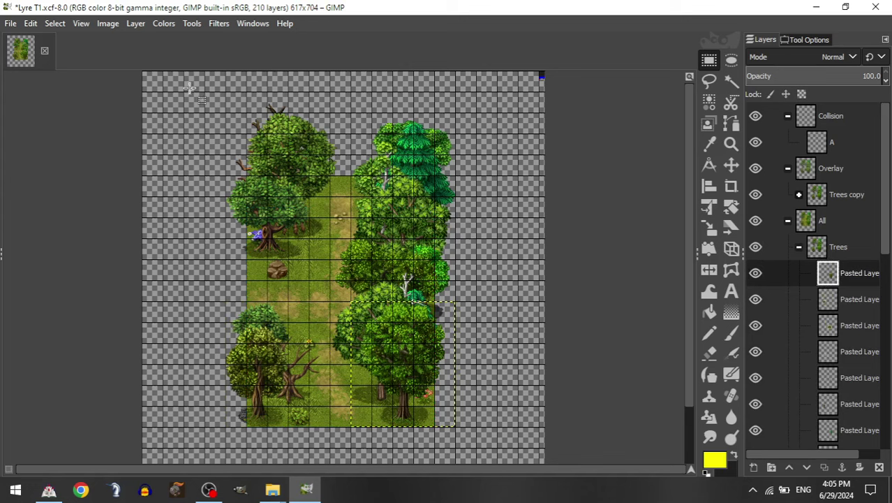
drag(184, 91, 497, 405)
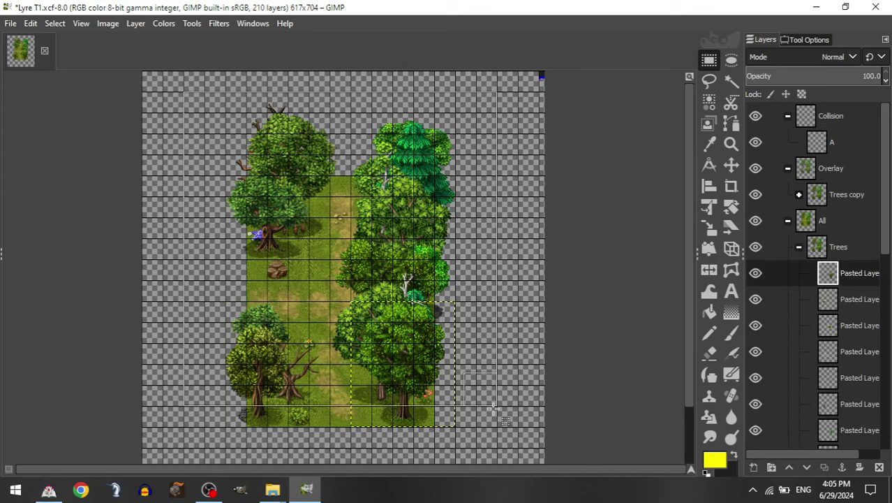
key(Down)
key(Down)
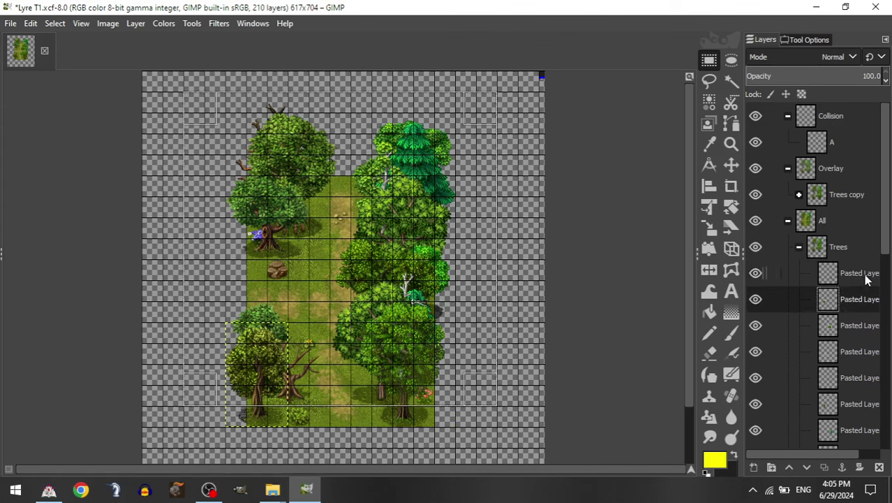
- Hide the Overlay group and erase the upper parts of the next lower-right leafy tree and the bare brown tree
click(756, 169)
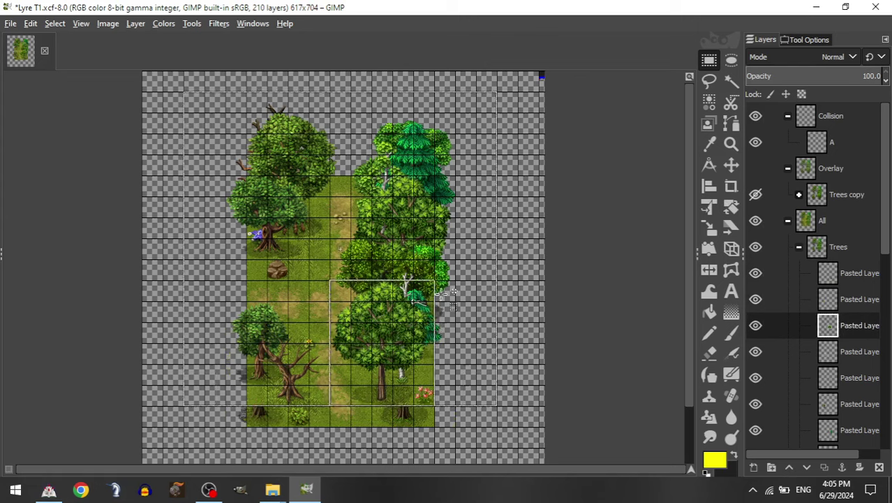
click(482, 286)
key(Down)
key(Down)
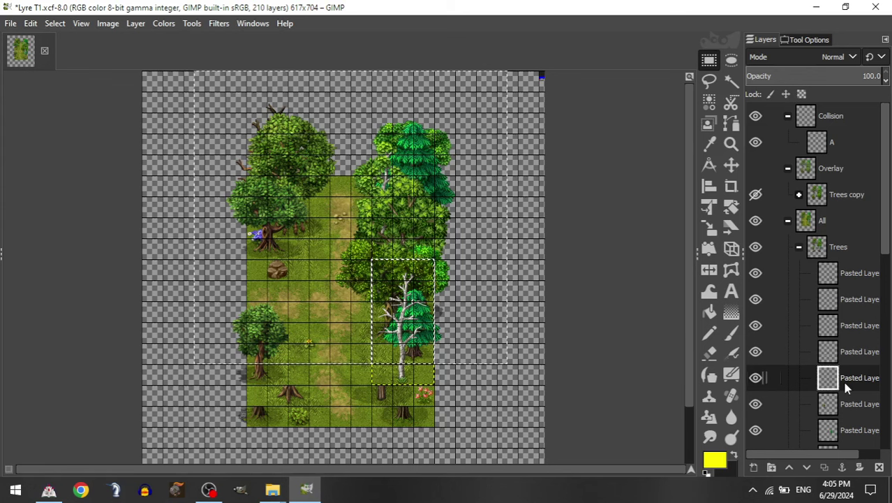
- Erase the upper parts of the bare white tree, the remaining lower-left tree and the lower-right pine, leaving only their stumps
key(Down)
key(Down)
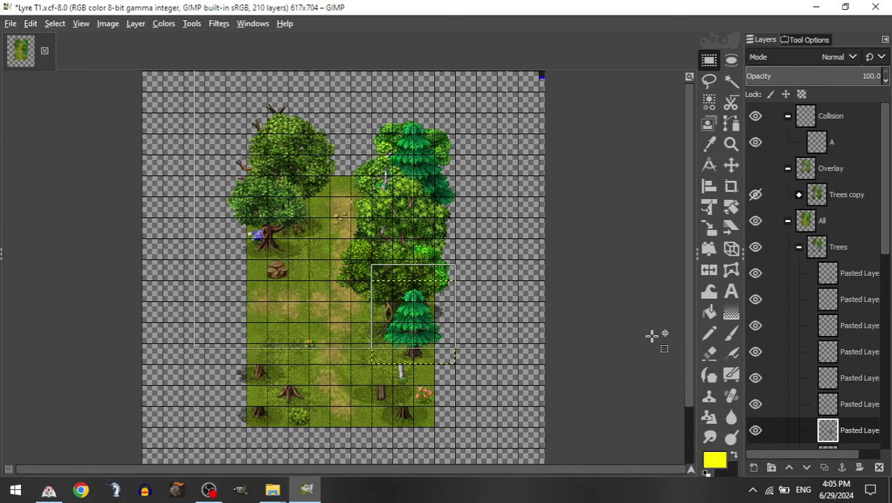
key(Down)
drag(617, 315, 627, 295)
scroll(874, 360, down, 5)
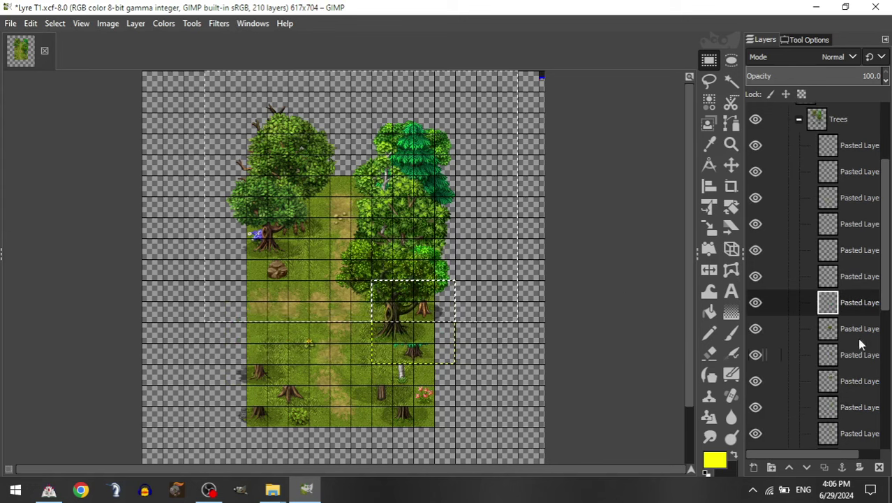
- Erase the crowns of the three overlapping leafy trees at the middle of the right side, raising the selection to each trunk base
click(860, 329)
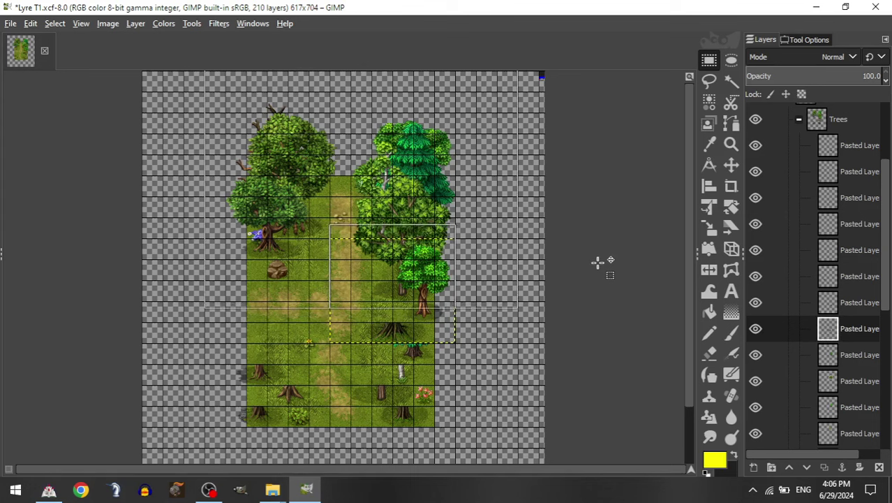
click(864, 357)
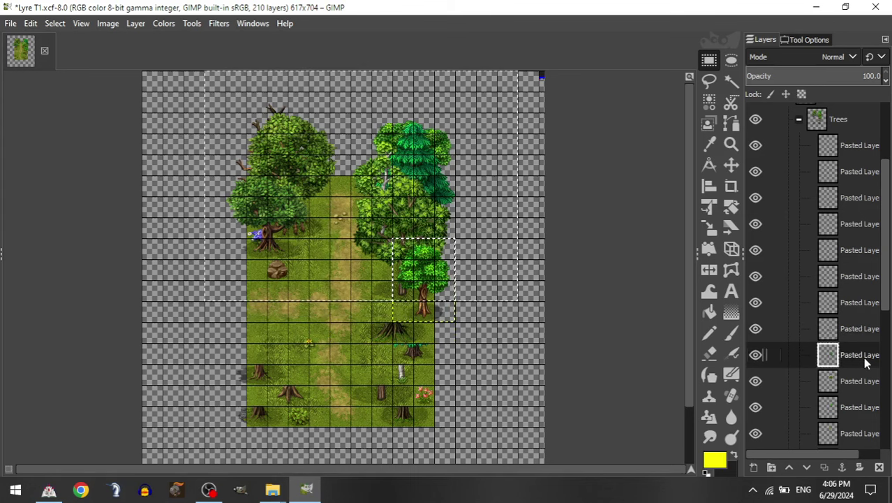
drag(584, 349, 583, 323)
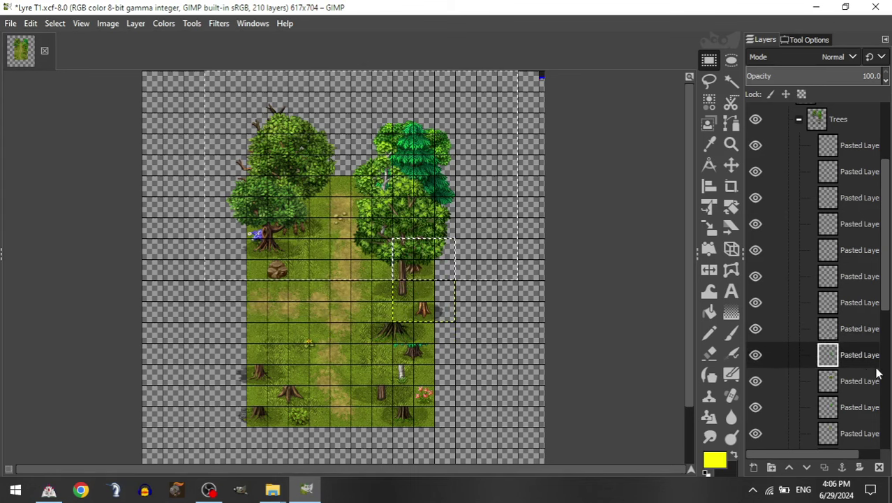
click(847, 383)
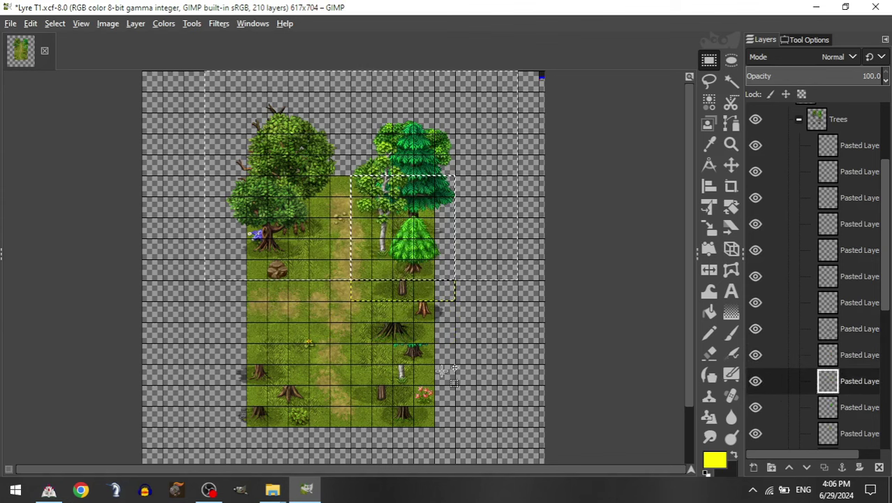
- Erase the upper parts of the small light-green conifer, the birch and the nearer upper-left leafy tree, leaving their stumps
scroll(850, 330, down, 3)
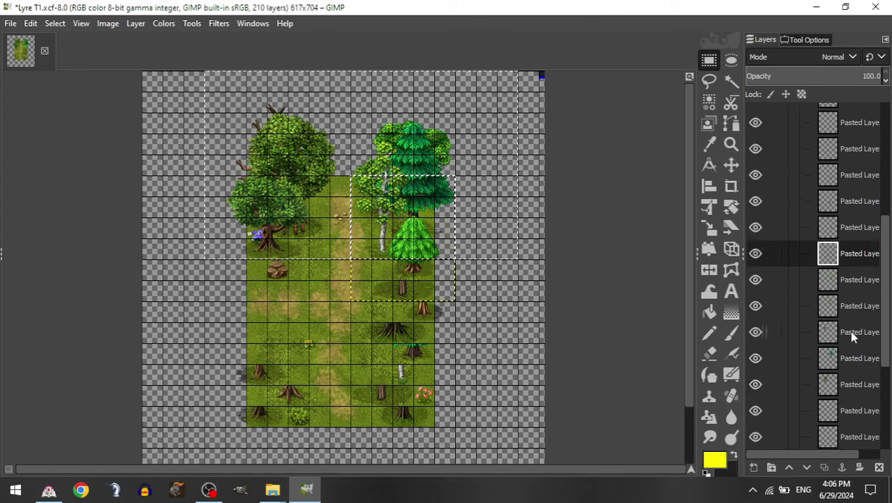
click(849, 275)
key(ctrl+x)
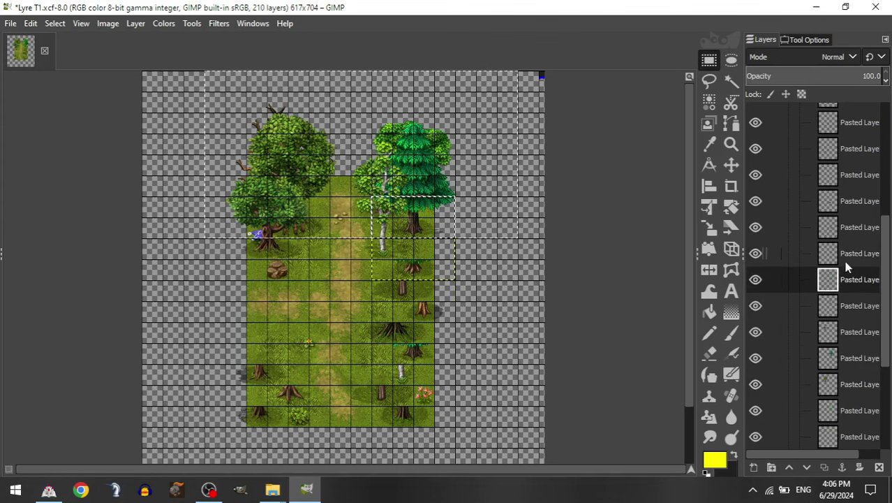
key(Page_Down)
key(Page_Down)
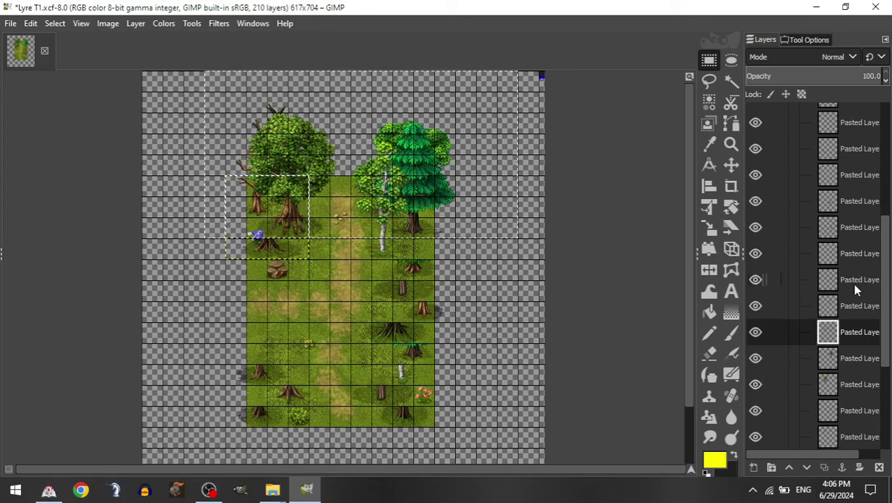
key(Page_Up)
key(Page_Down)
key(Page_Down)
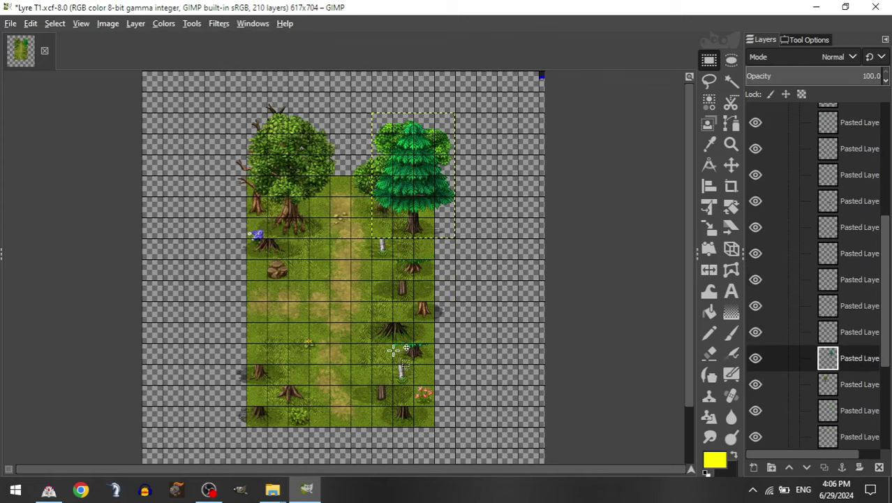
- Erase the upper parts of the tall pine, the large upper-left tree, the small tree beside the path and the reddish bare tree
scroll(873, 265, down, 2)
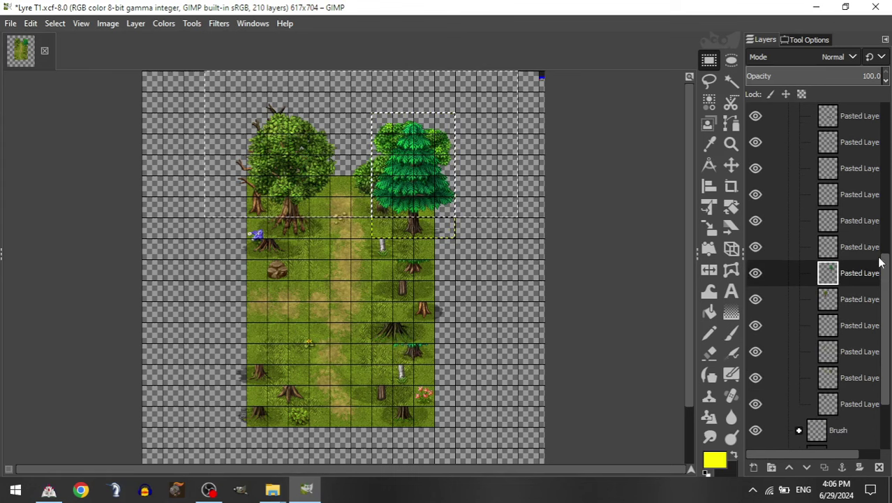
key(Page_Down)
key(Page_Down)
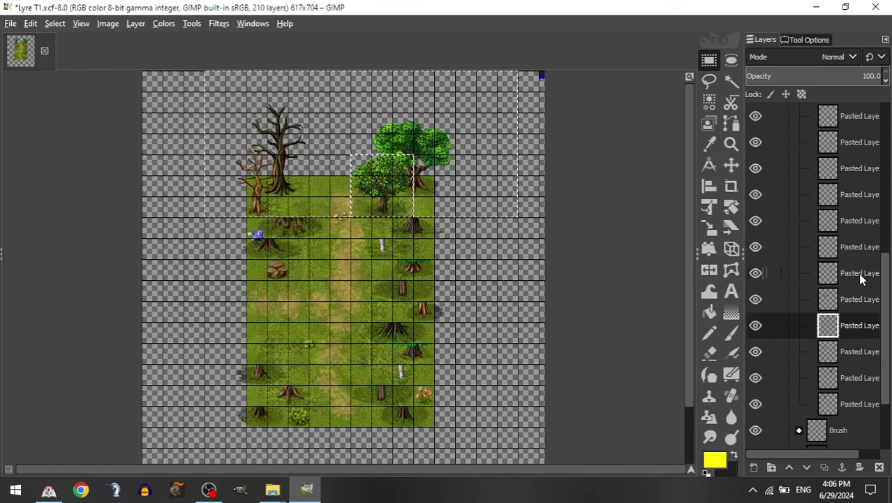
drag(444, 322, 446, 299)
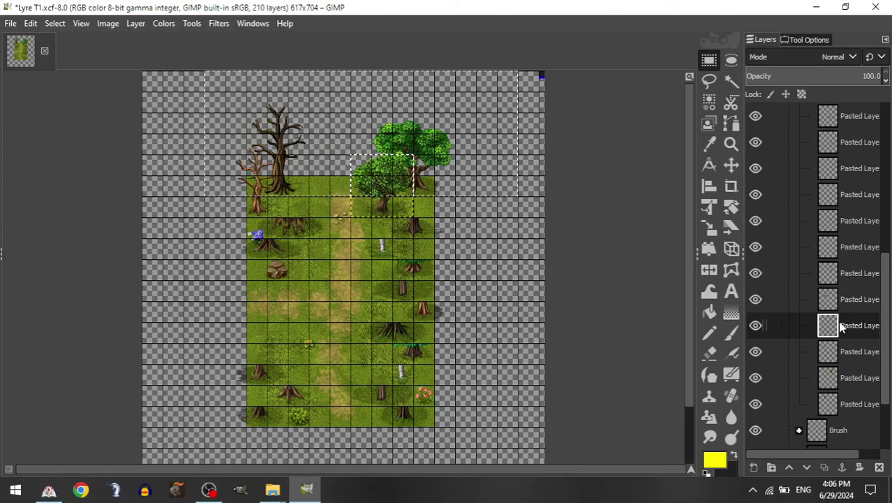
key(Page_Down)
key(Page_Down)
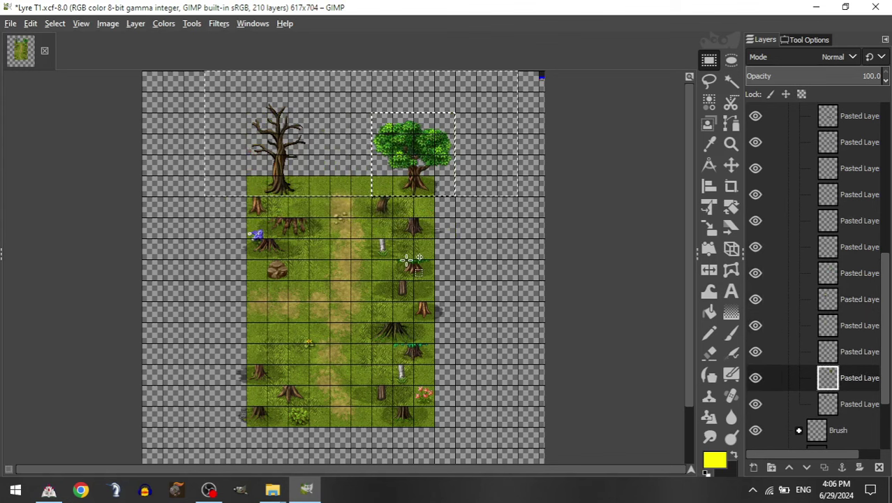
- Raise the selection one grid row and erase the upper parts of the upper-right leafy tree and the dark bare tree
drag(406, 255, 407, 233)
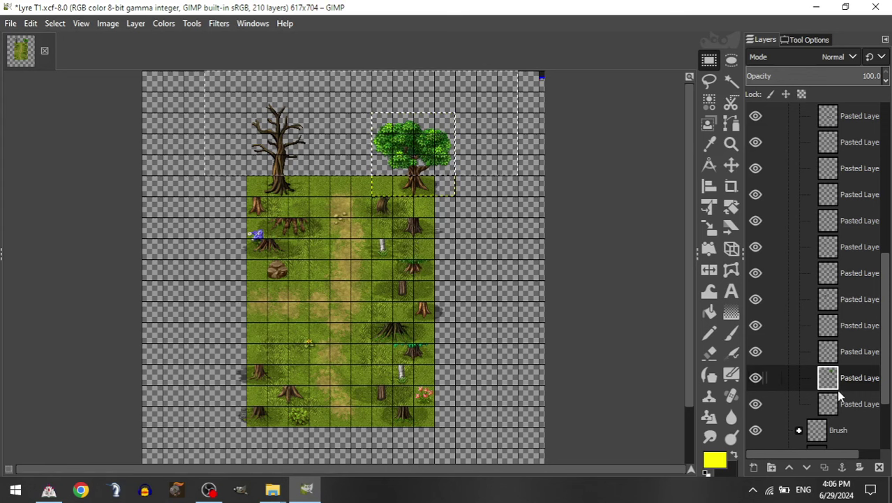
key(Delete)
key(Page_Down)
key(Delete)
key(Page_Down)
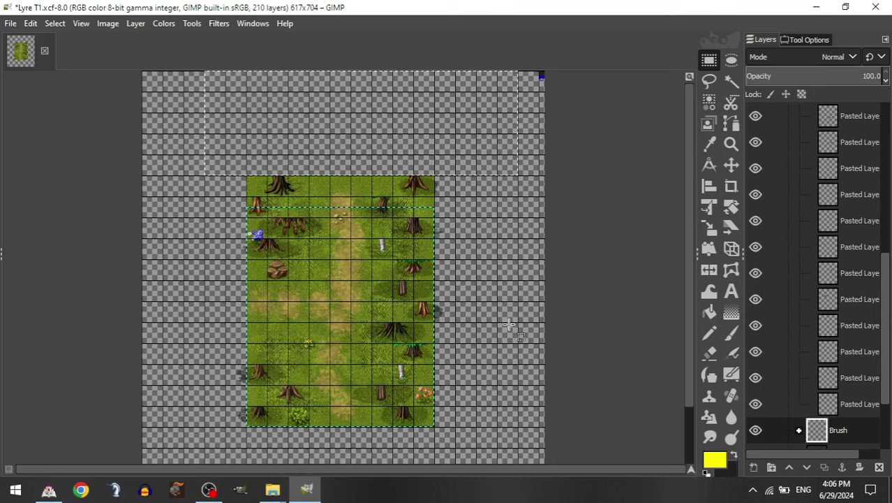
- Collapse the Trees group and show the Overlay group with its Trees copy again
scroll(803, 241, up, 5)
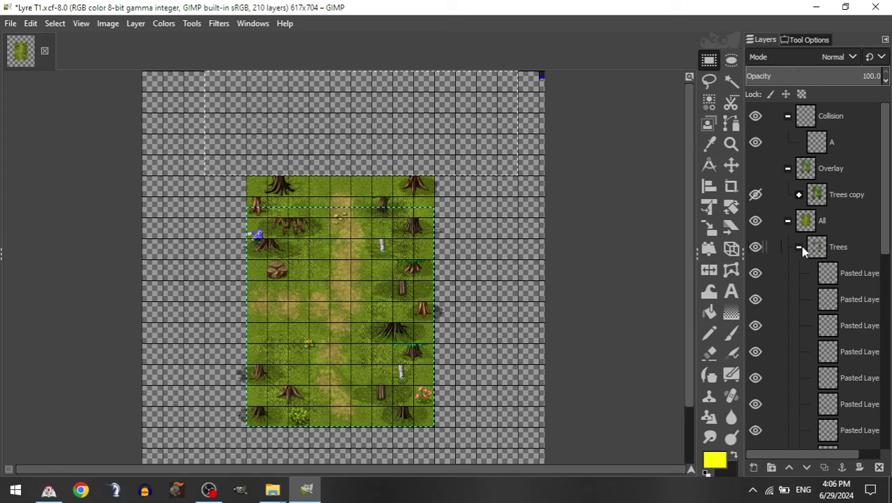
click(800, 247)
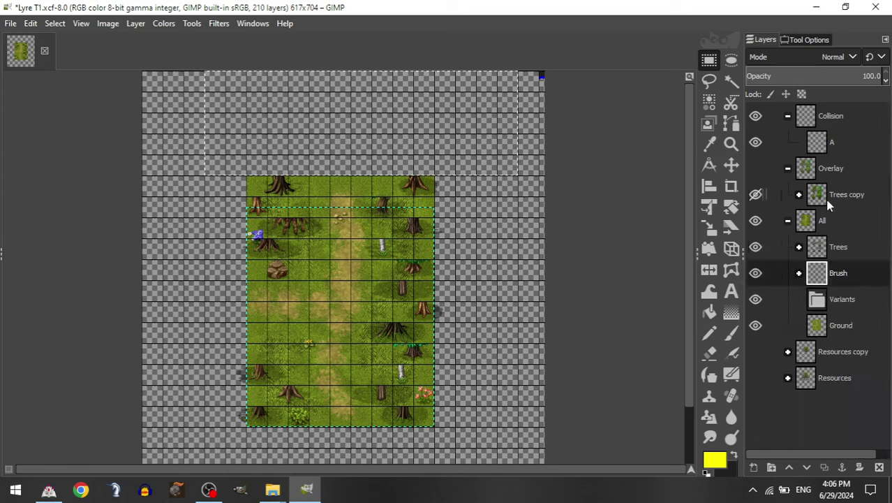
click(755, 195)
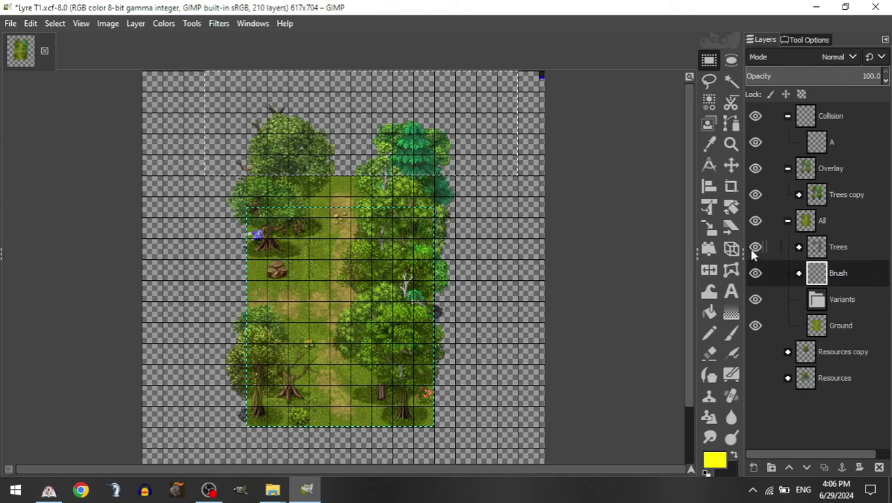
- Expand the Trees copy group and delete its topmost layer, the small one around the yellow flowers
click(799, 194)
click(815, 240)
click(828, 221)
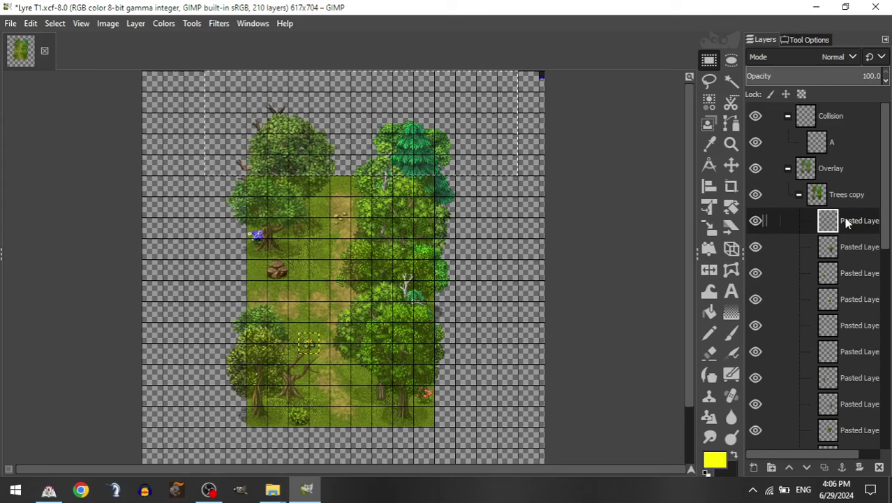
key(Delete)
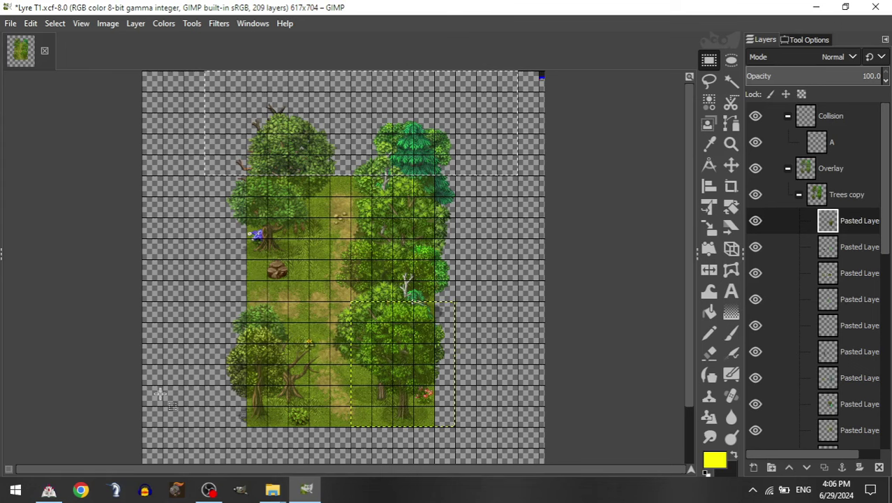
- Select the full bottom grid row of the map and erase the stumps of the two lowest trees from Trees copy
drag(184, 405, 519, 427)
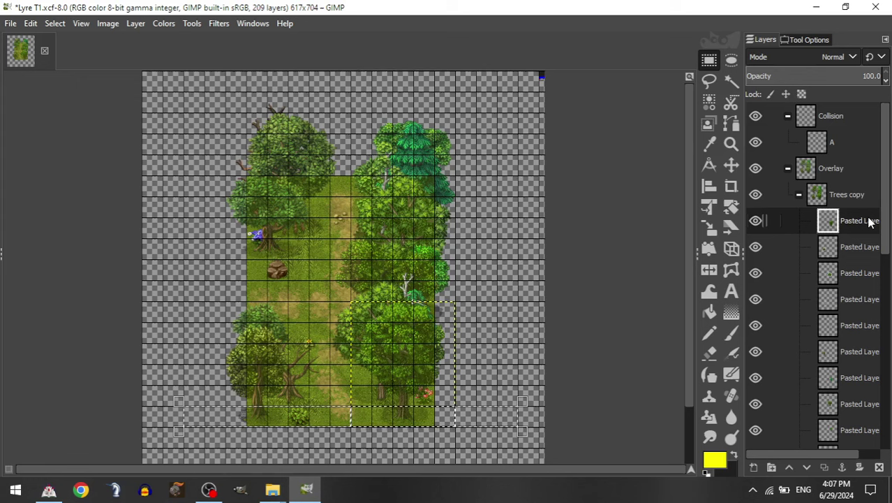
key(Page_Down)
key(Page_Down)
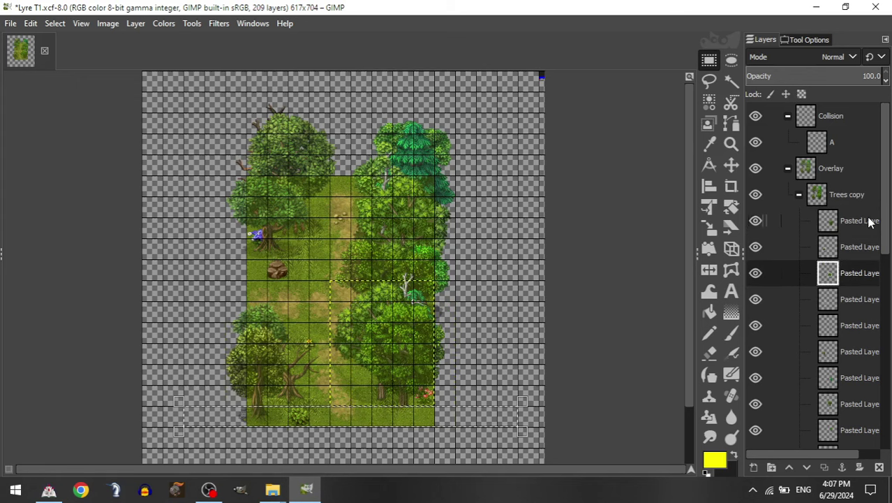
key(Page_Up)
key(Page_Down)
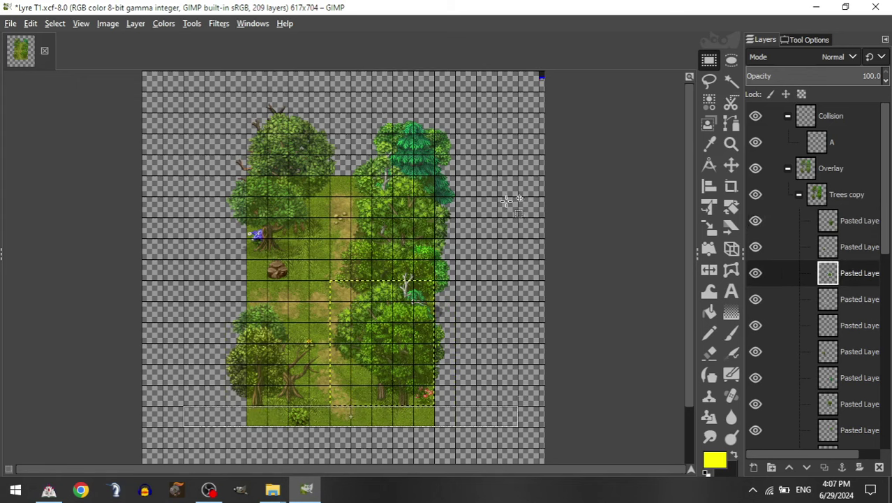
- Raise the selection row by row and erase the Trees copy stumps in the second and third map rows from the bottom
key(ctrl+z)
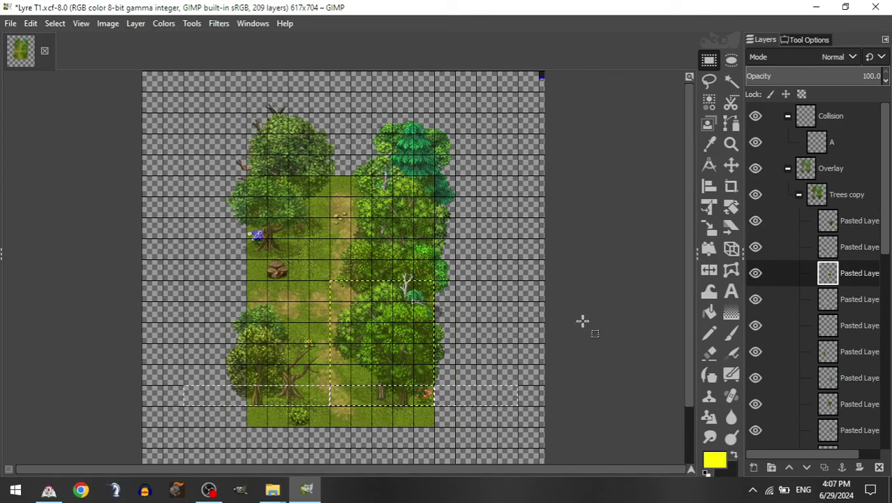
key(Page_Down)
key(Page_Down)
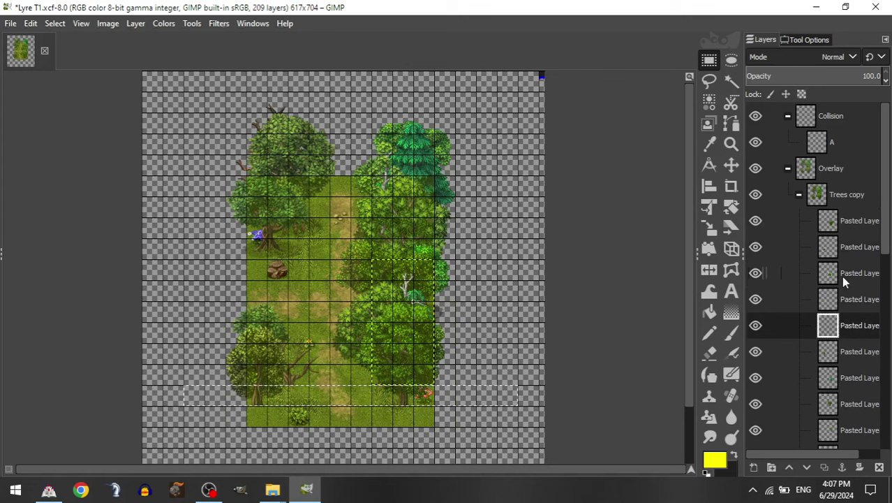
key(shift+Up)
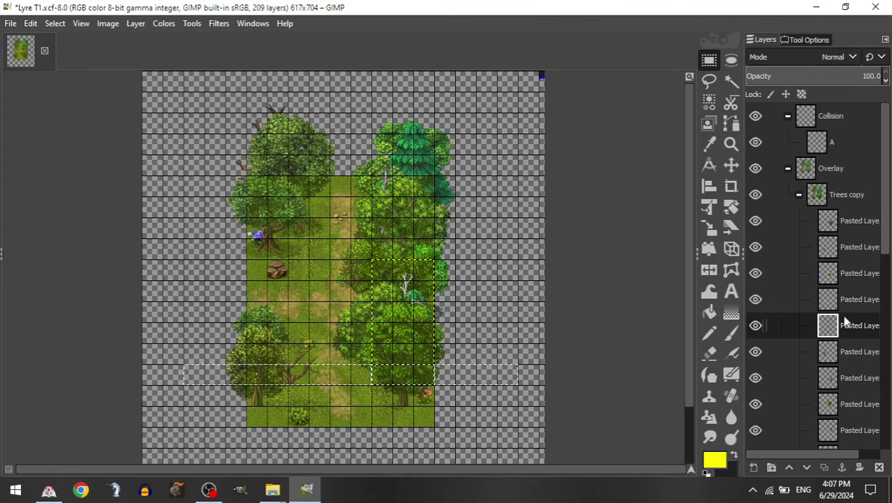
key(Page_Down)
key(Page_Down)
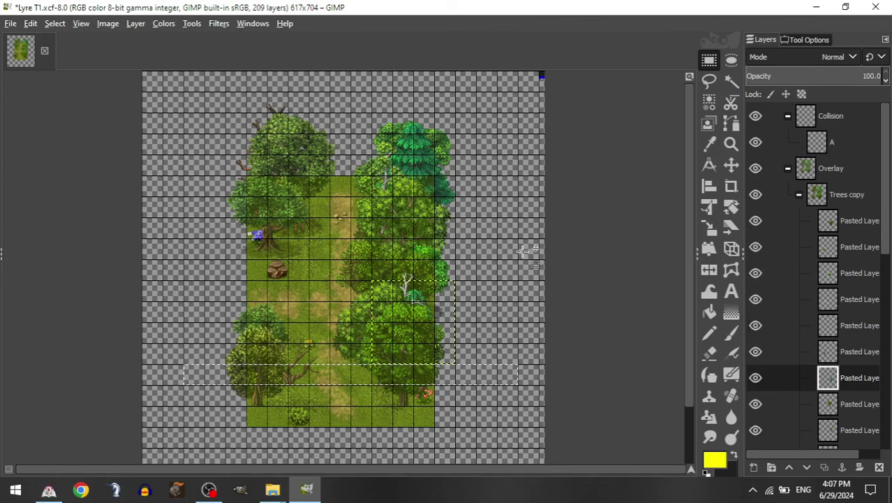
- Erase the overlay stumps of the lower conifer, the large leafy tree and the reddish tree in the fourth to sixth rows from the bottom
scroll(856, 255, down, 4)
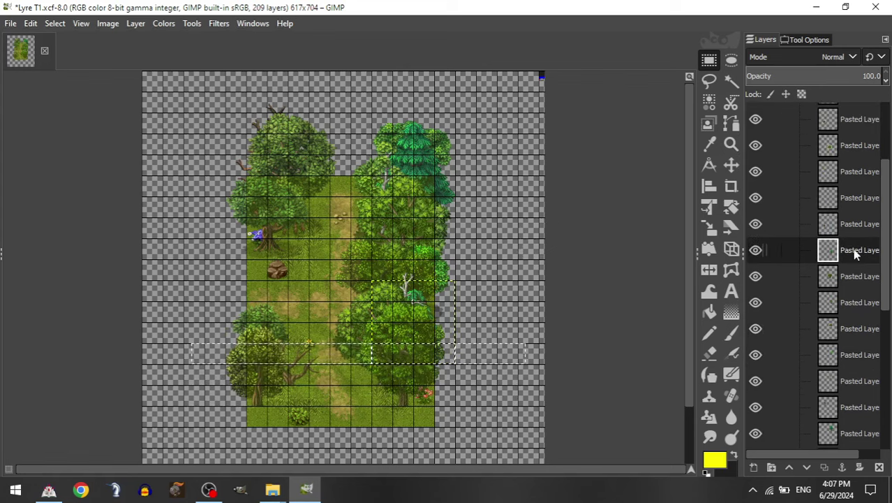
key(Page_Down)
key(Page_Down)
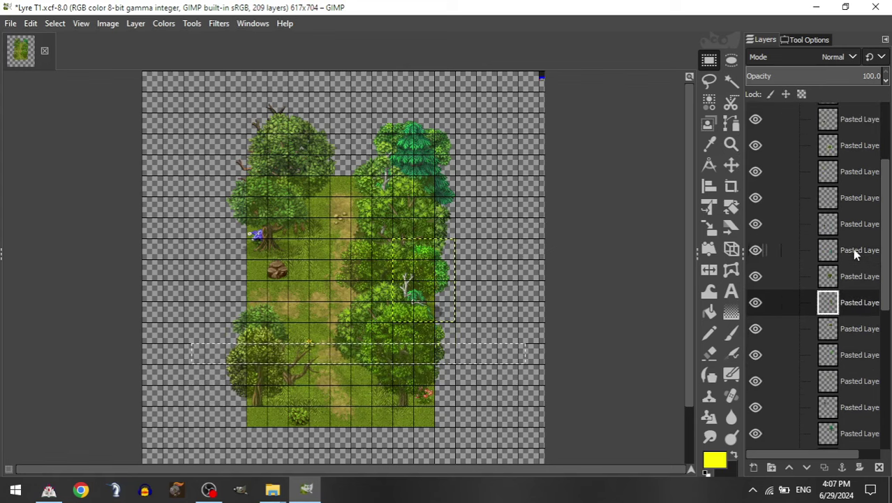
key(Page_Up)
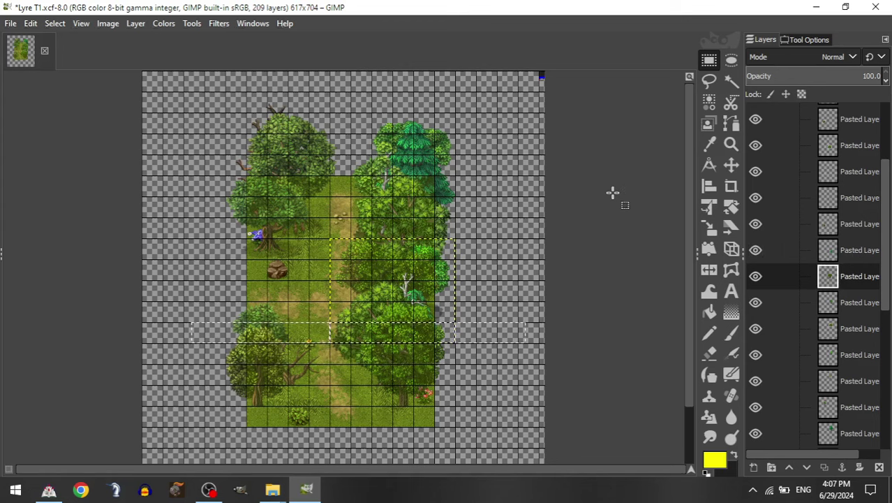
click(848, 301)
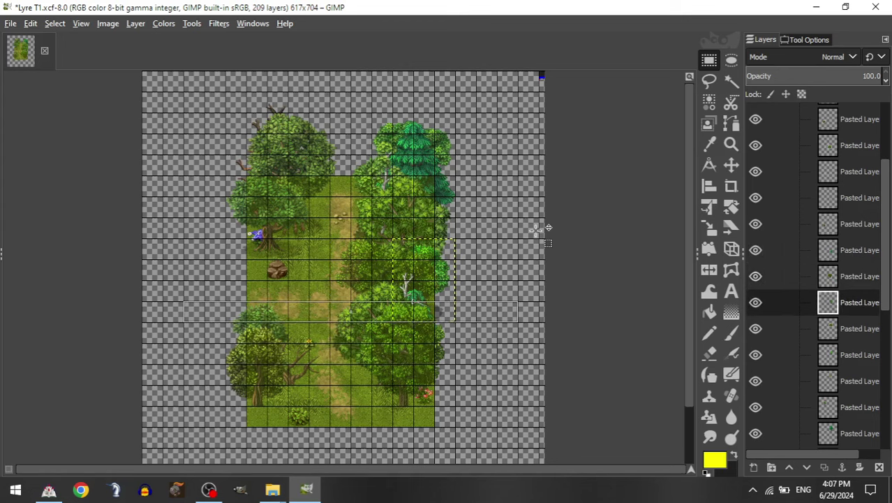
- Move the selection up and erase the overlay stumps of the middle leafy tree and the conifer above it, in the seventh and eighth rows
drag(542, 233, 522, 210)
click(848, 327)
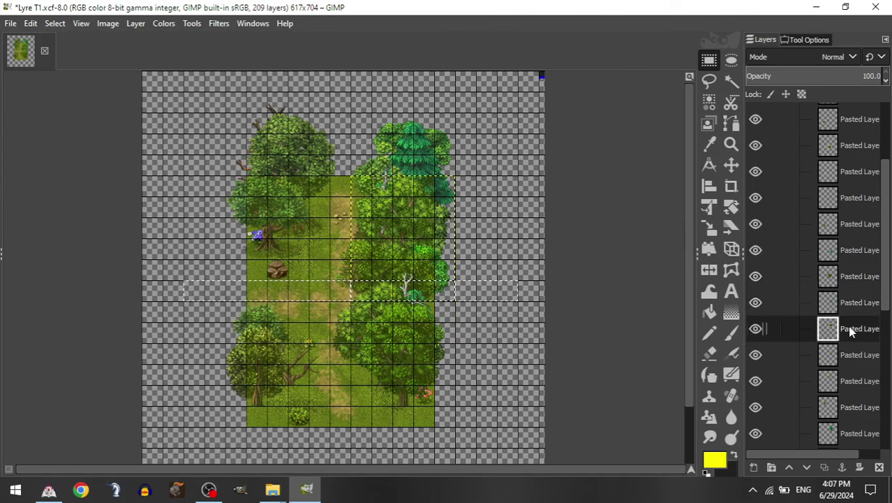
drag(580, 381, 580, 364)
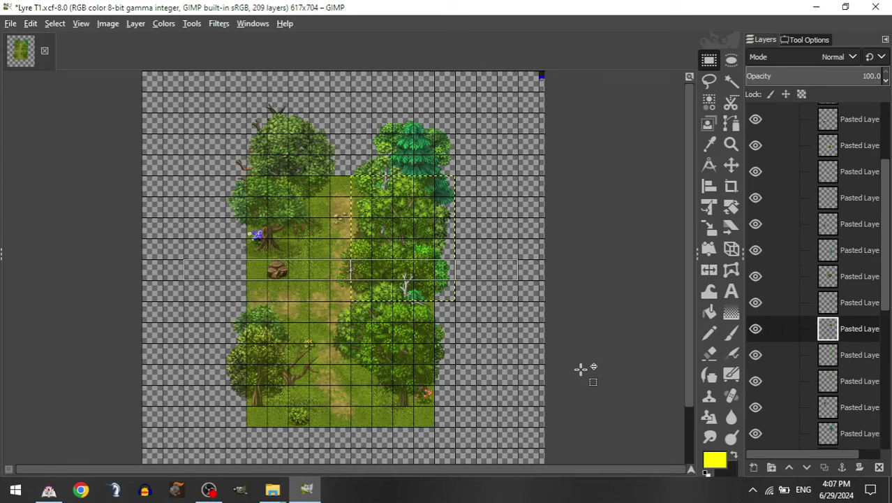
click(854, 350)
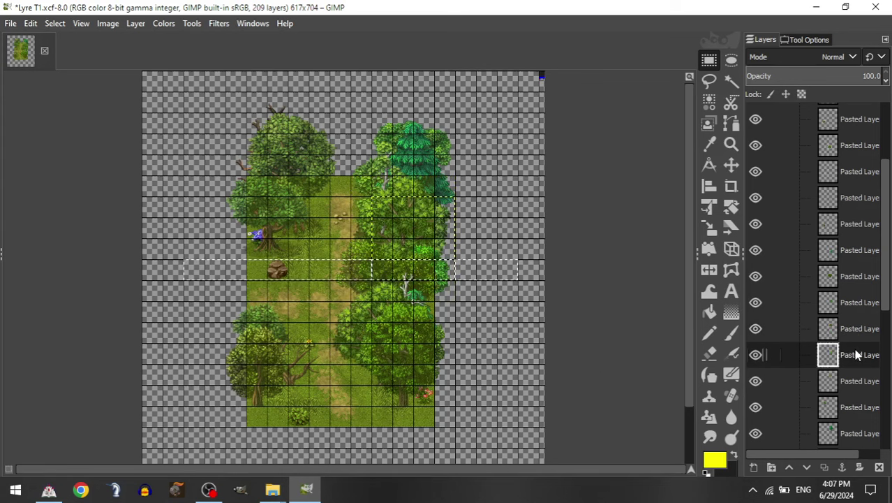
- Continue upward and erase the overlay tree stumps in the ninth and tenth map rows, including the upper birch's
drag(574, 407, 530, 378)
click(846, 355)
key(Down)
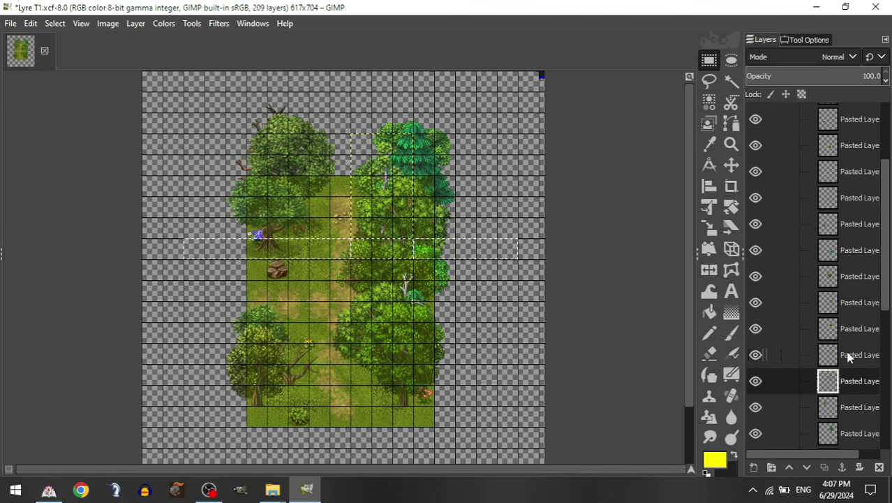
key(Page_Down)
key(Page_Down)
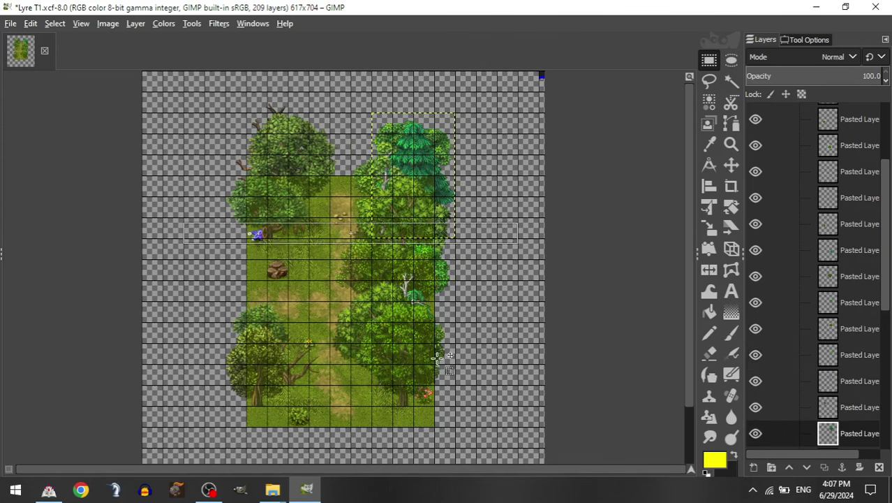
click(848, 307)
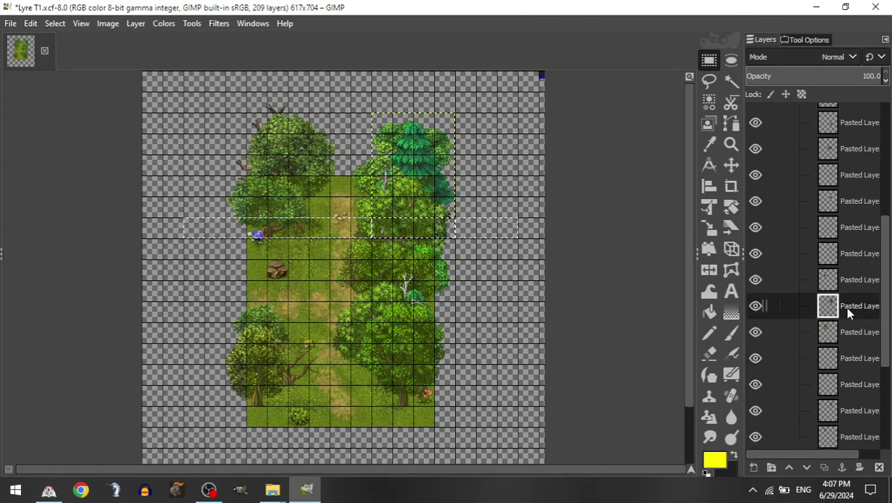
key(Page_Down)
key(Page_Down)
- Erase the remaining overlay stumps in the top two map rows, down to the last layer of Trees copy
drag(523, 342, 523, 320)
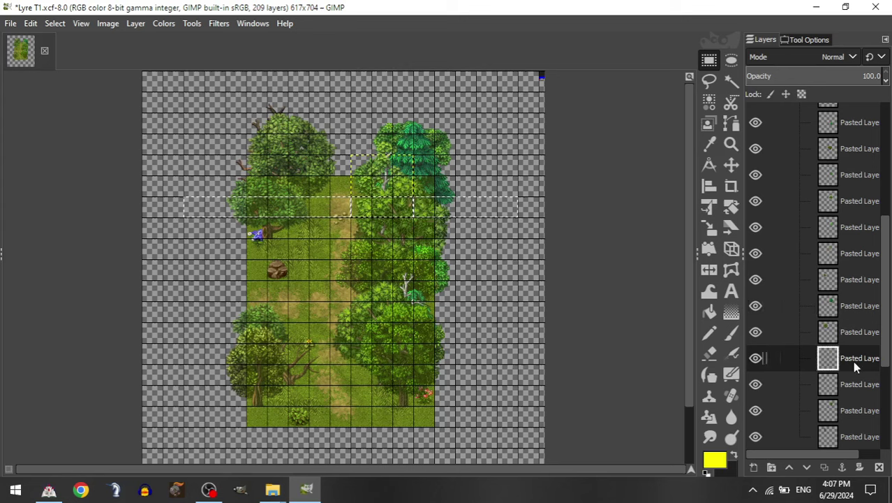
key(Page_Down)
key(Page_Down)
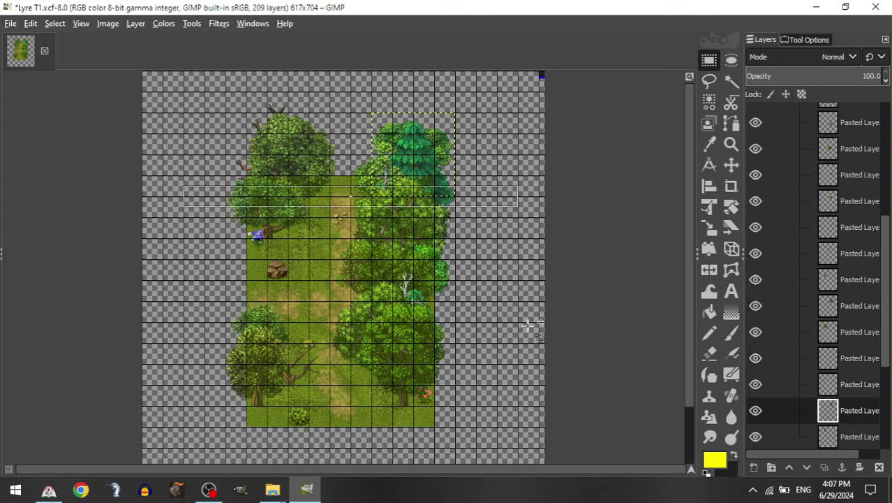
drag(528, 326, 528, 317)
key(Page_Down)
key(Page_Down)
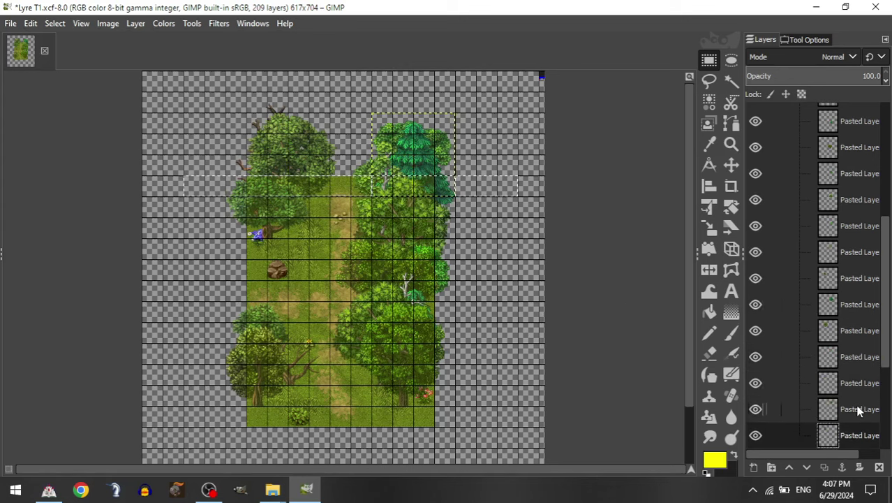
- Collapse the Trees copy group, show the Trees group and toggle both groups' visibility to compare stumps and crowns
scroll(858, 408, up, 3)
scroll(859, 411, up, 10)
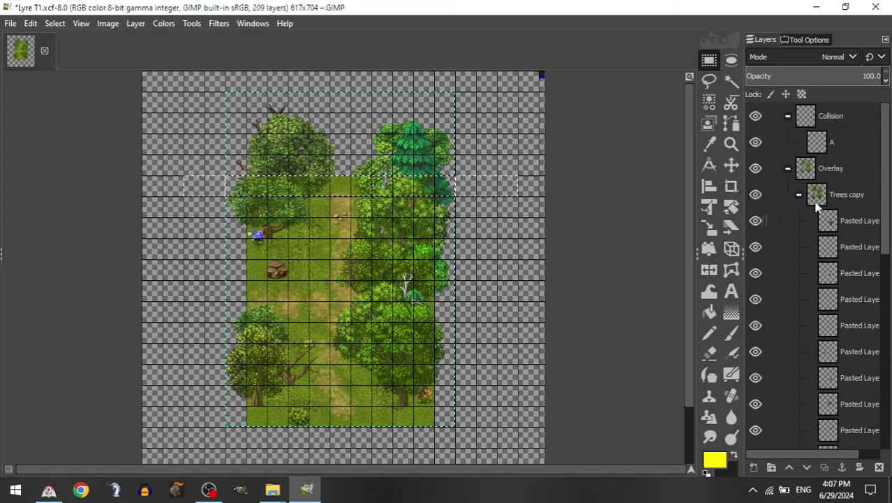
click(799, 195)
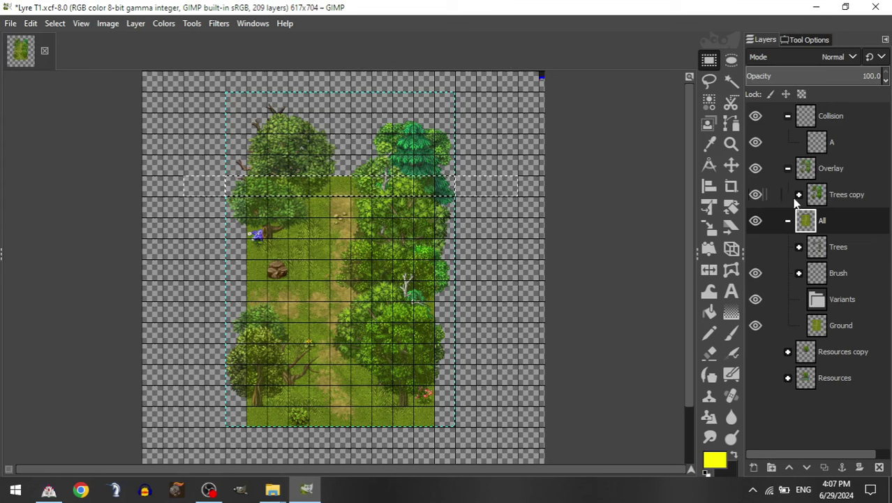
click(756, 247)
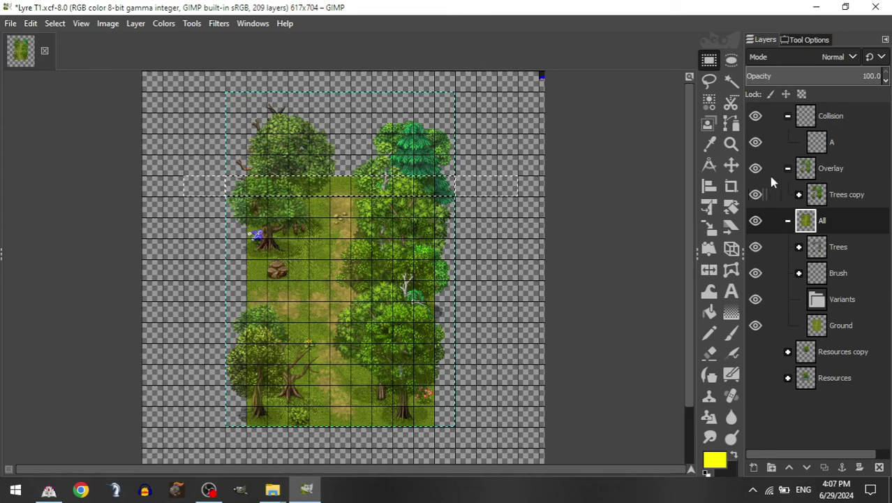
click(756, 190)
click(759, 187)
click(758, 248)
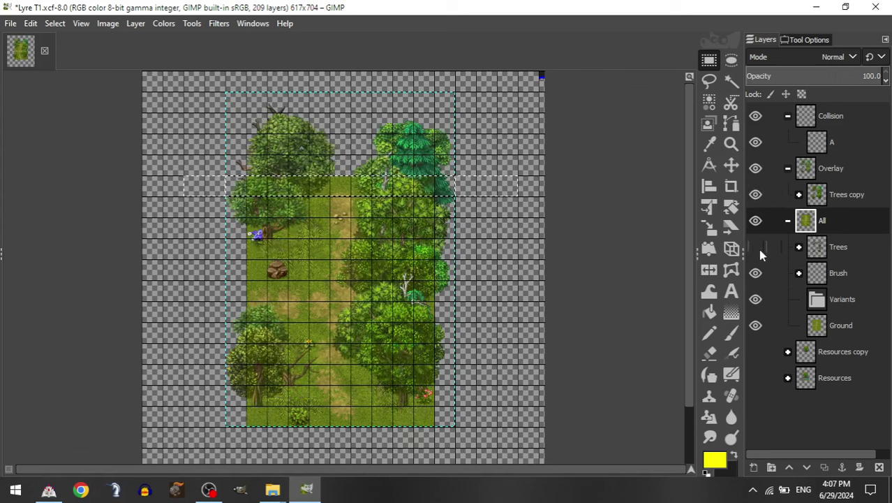
click(756, 248)
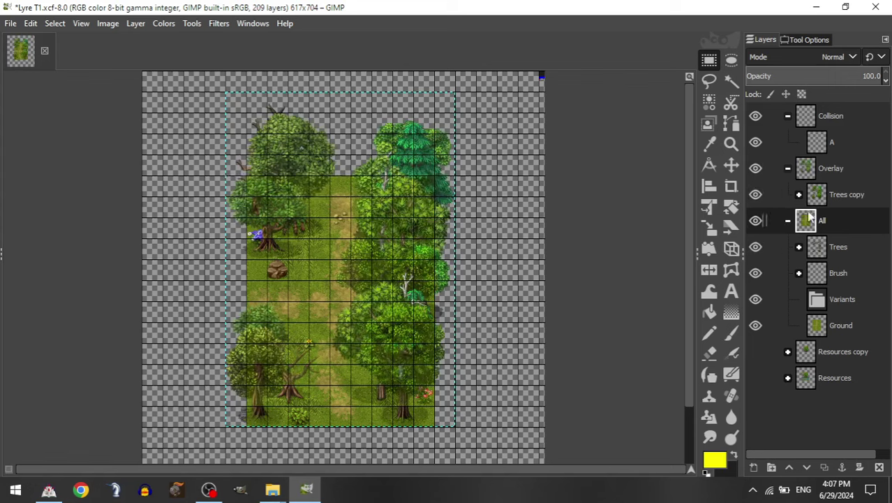
- Hide the Trees copy group and set up the Pencil with a single-pixel square brush for collision layer A
click(756, 193)
key(n)
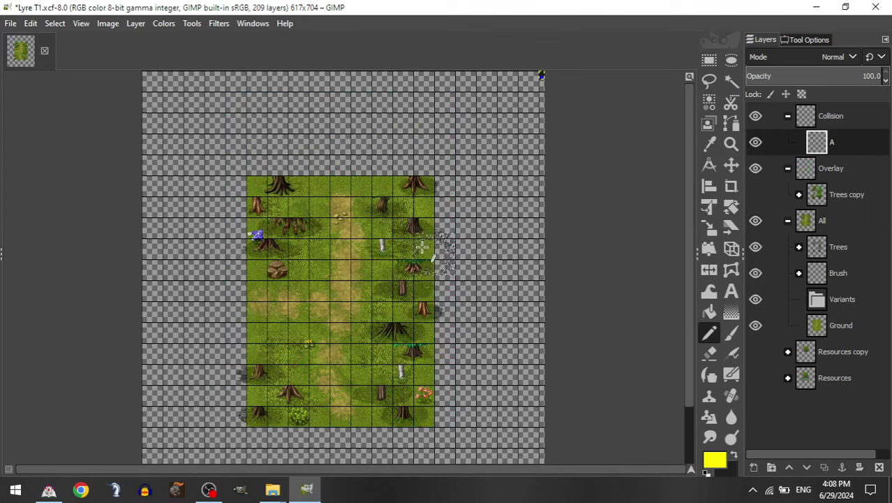
click(809, 39)
click(756, 111)
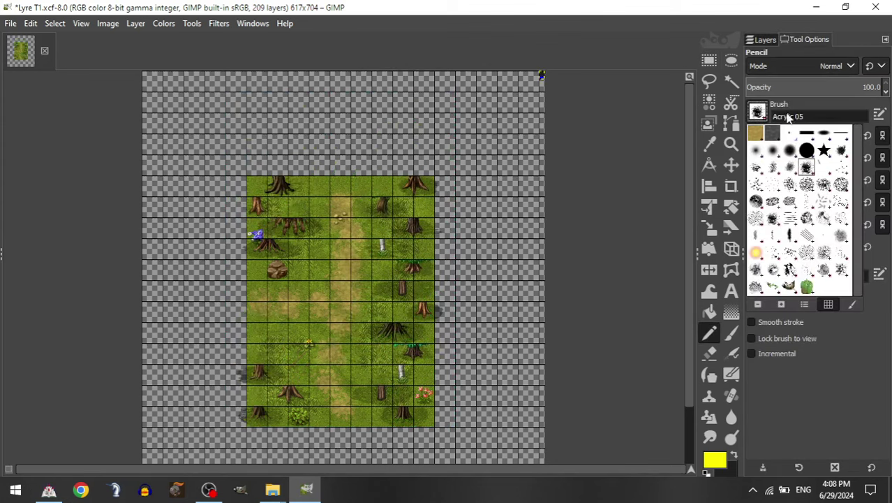
click(789, 136)
click(764, 40)
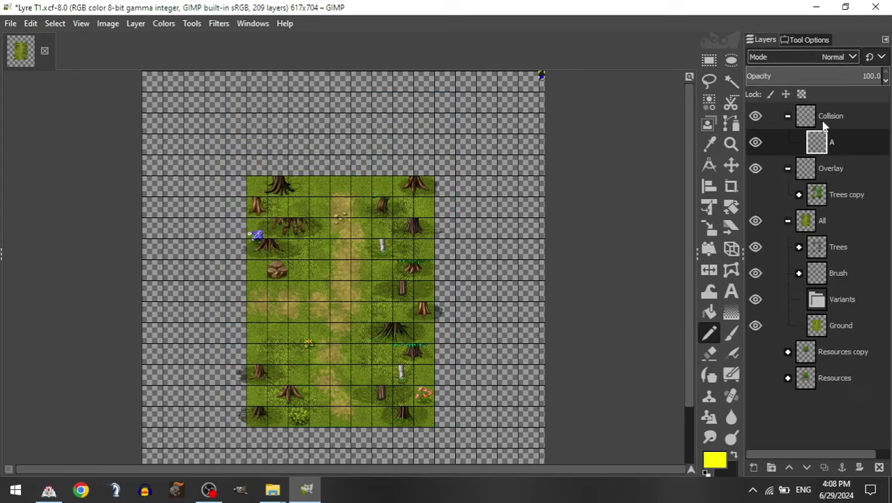
- Paint the three blue rows of the miniature collision map black with straight Pencil lines and restore yellow as the drawing colour
scroll(563, 78, up, 5)
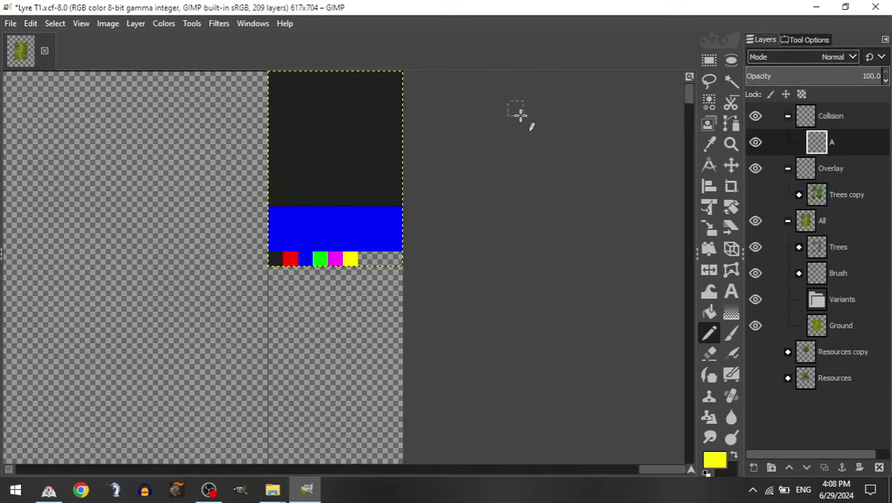
key(x)
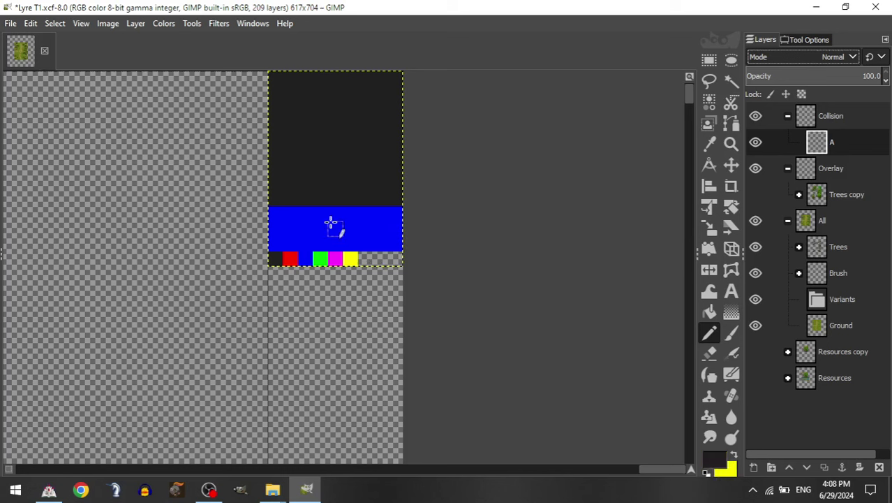
click(279, 216)
shift+click(395, 213)
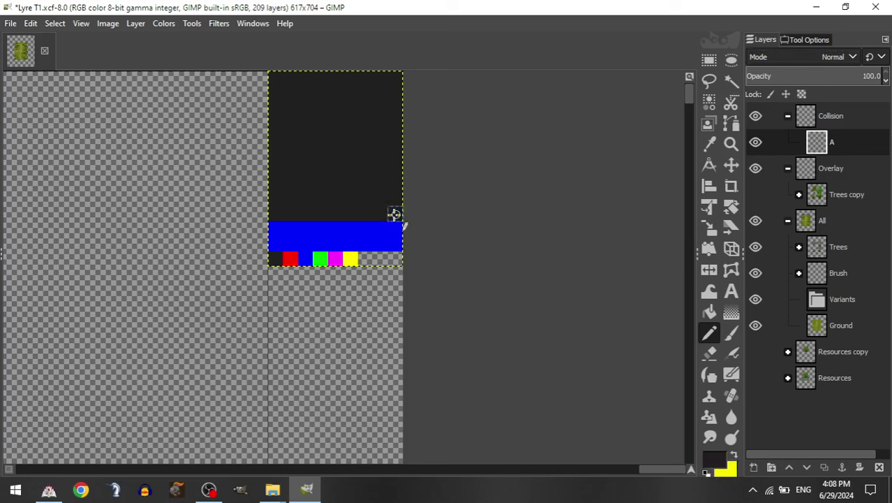
click(393, 222)
shift+click(275, 224)
click(278, 243)
shift+click(396, 244)
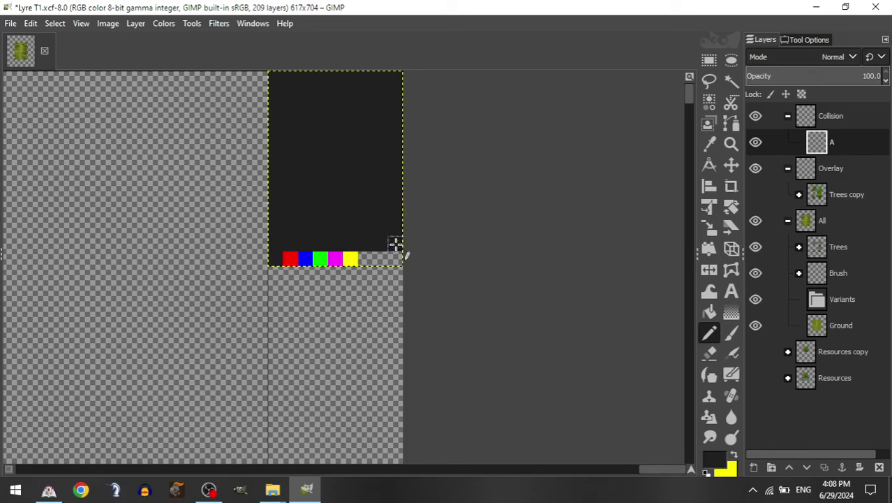
key(x)
scroll(262, 280, down, 6)
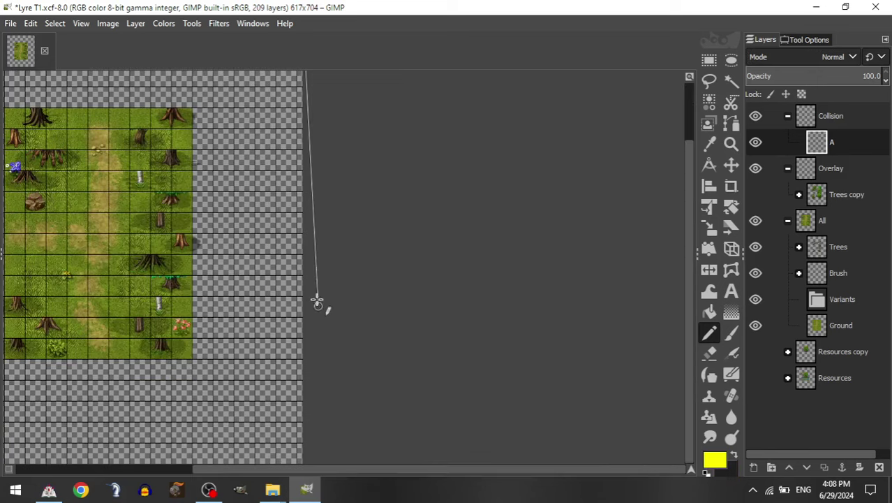
- Paint yellow pixels in the collision map's first row at columns 2, 8 and 9 to match the top-row stumps
scroll(277, 291, up, 2)
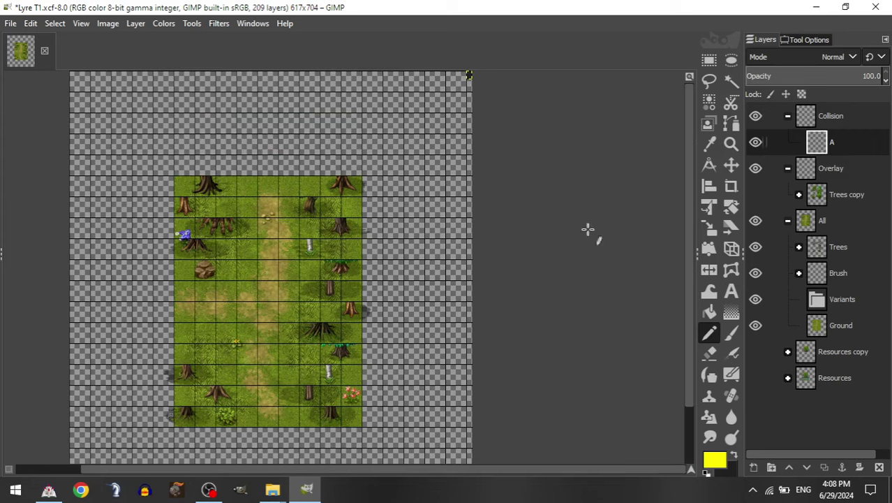
scroll(466, 80, up, 5)
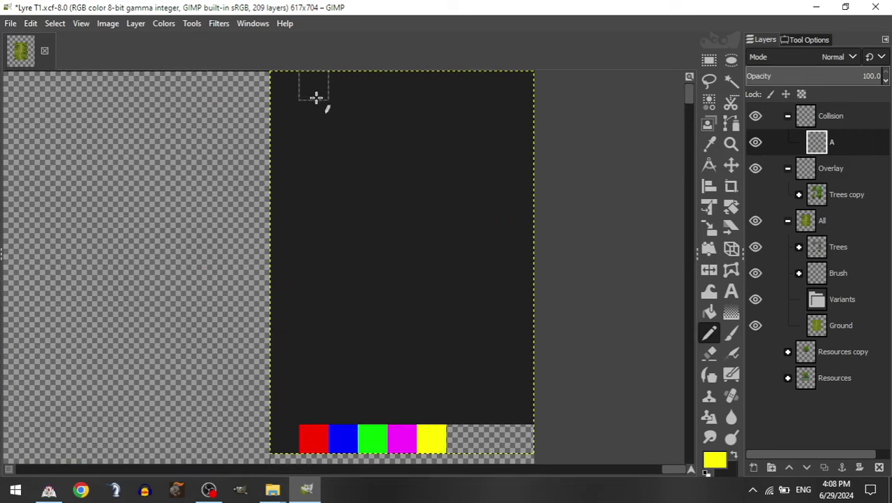
click(316, 98)
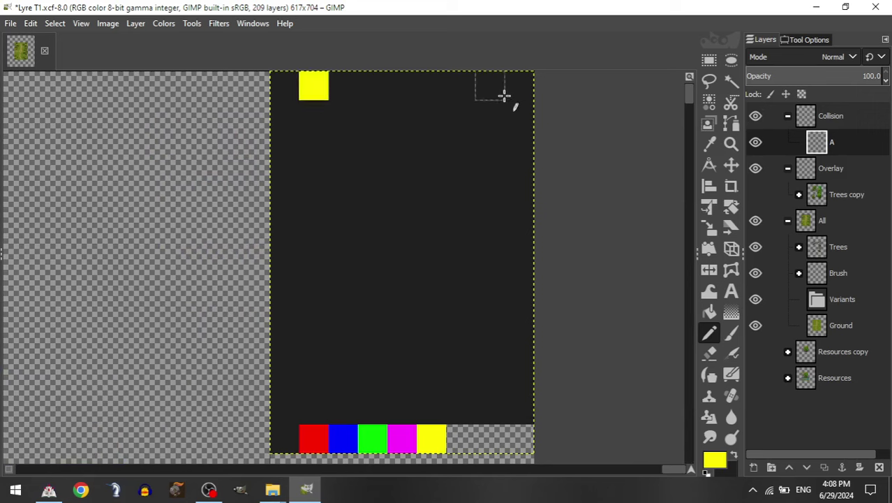
drag(502, 106, 509, 98)
key(ctrl+z)
click(509, 97)
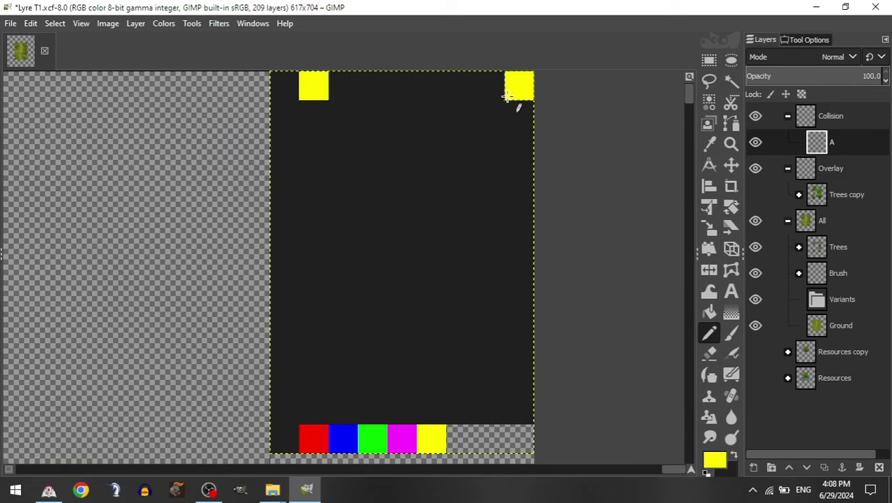
click(489, 94)
- Mark the second row's stumps on the collision map with yellow pixels in columns 1 and 7
scroll(225, 313, down, 4)
scroll(225, 318, up, 2)
scroll(225, 318, down, 1)
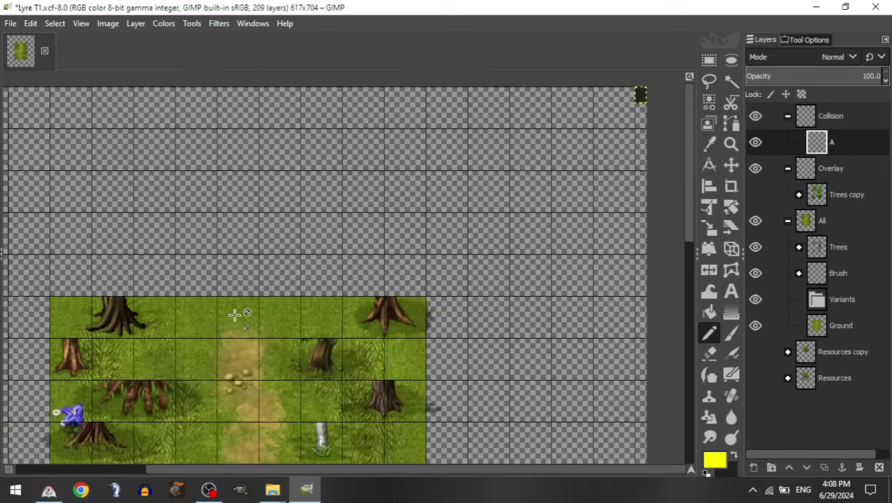
scroll(555, 124, up, 2)
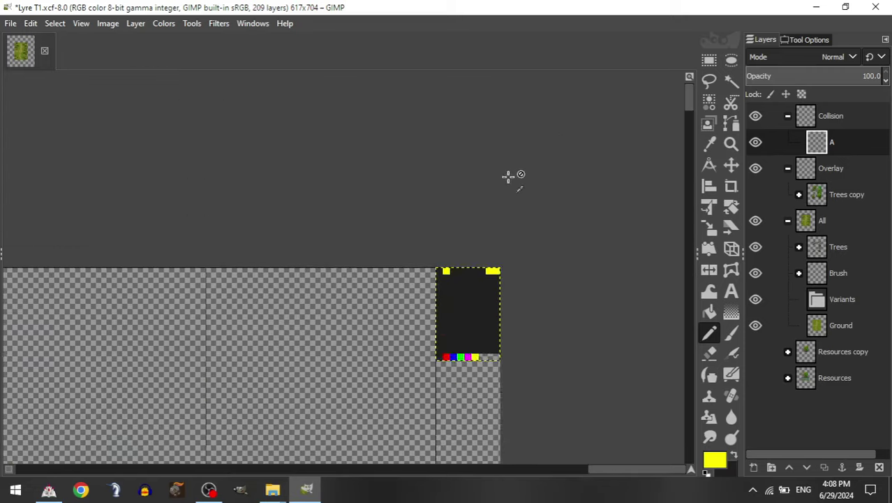
scroll(511, 176, up, 2)
click(234, 309)
click(407, 311)
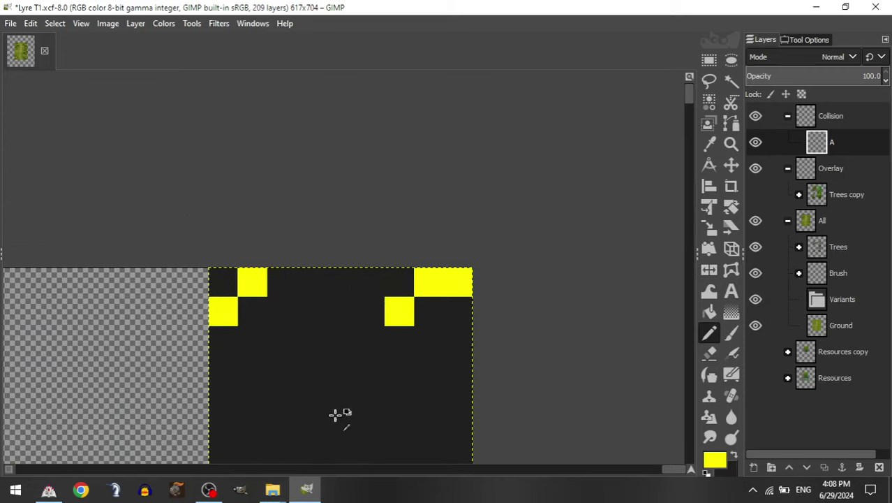
- Paint the collision map's third row yellow in columns 2, 3, 8 and 9 to match the stumps
scroll(307, 349, down, 5)
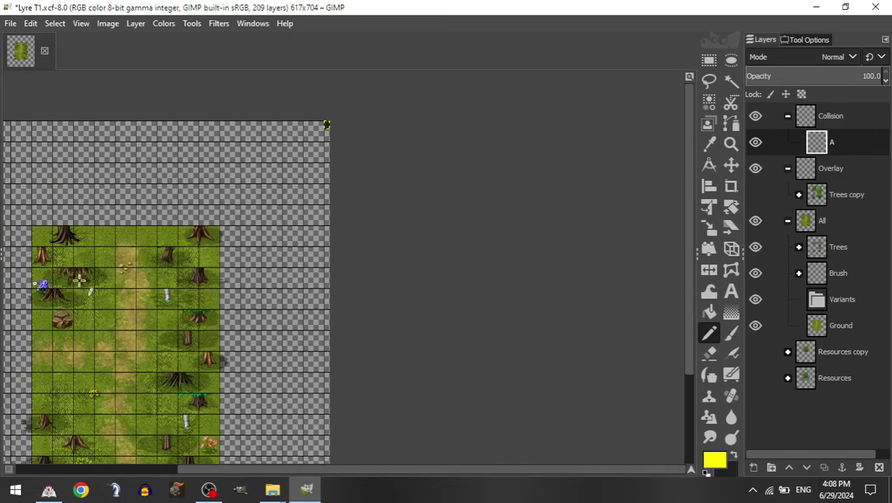
scroll(329, 118, up, 9)
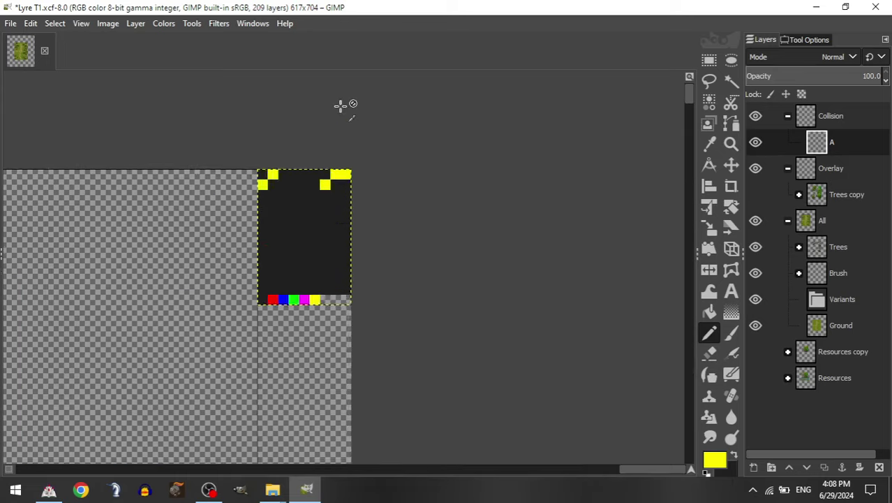
drag(258, 234, 244, 234)
click(341, 233)
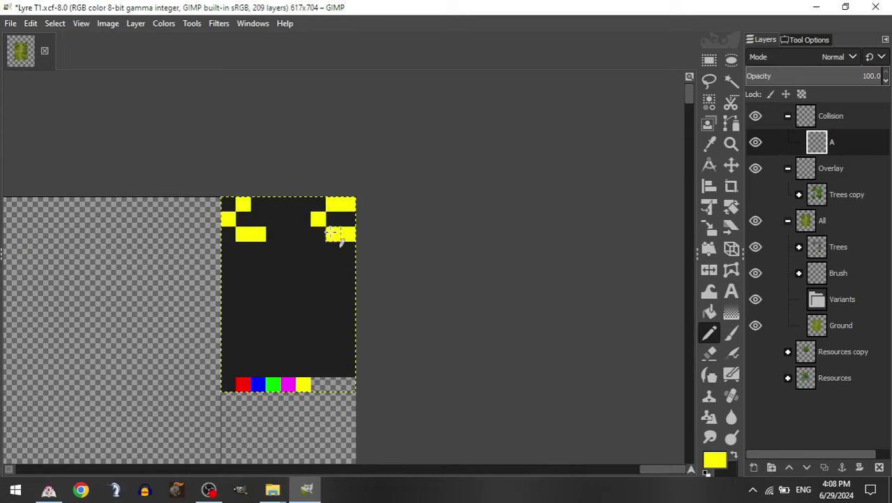
- Paint yellow pixels in the fourth row at columns 1, 2 and 7, and in the fifth row at columns 2, 8 and 9
scroll(170, 342, down, 5)
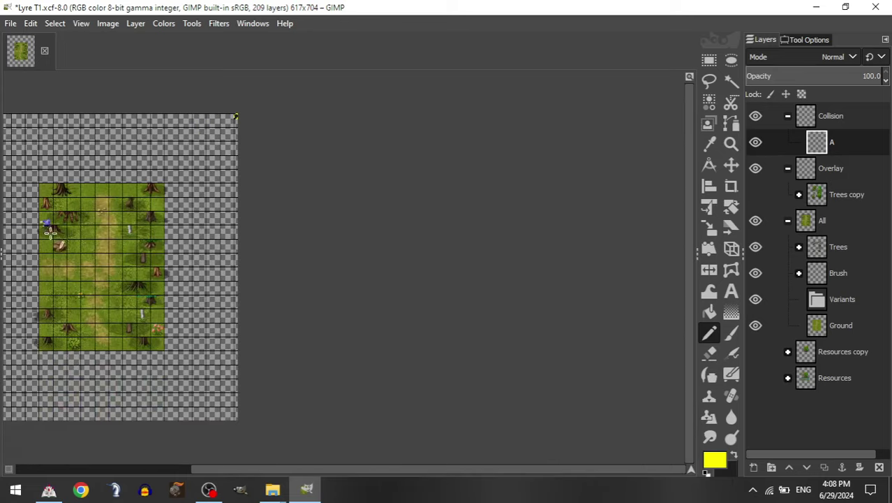
scroll(260, 123, up, 4)
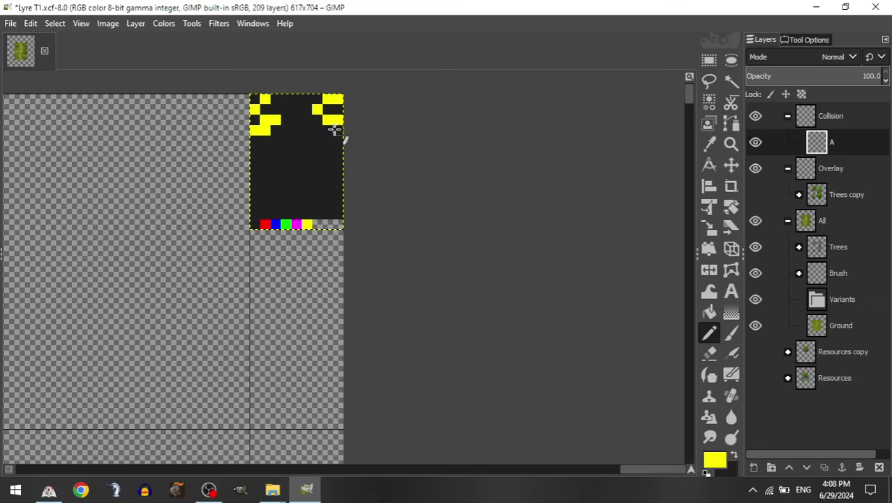
scroll(91, 349, down, 4)
scroll(83, 358, down, 3)
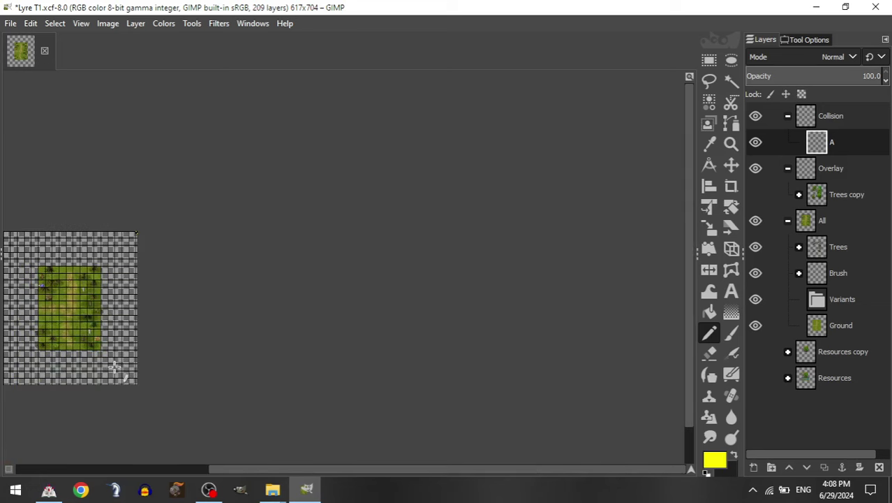
scroll(90, 300, up, 4)
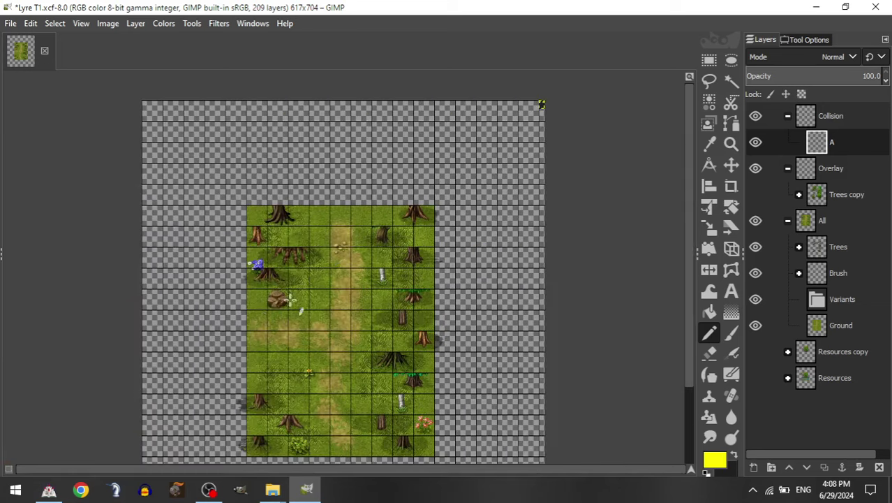
scroll(549, 108, up, 8)
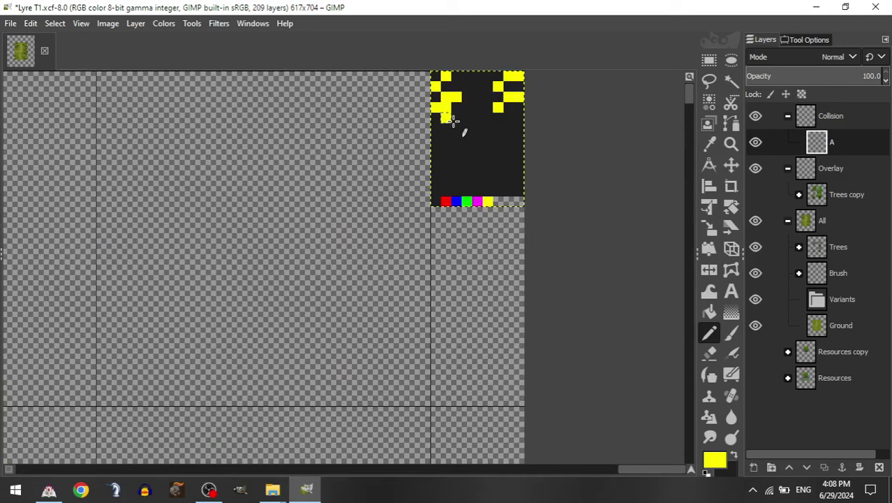
drag(504, 120, 520, 120)
- Mark the stumps of rows 6 to 9 in yellow: column 8, column 9, columns 7 and 8, and columns 8 and 9 respectively
scroll(220, 294, down, 3)
scroll(163, 297, down, 2)
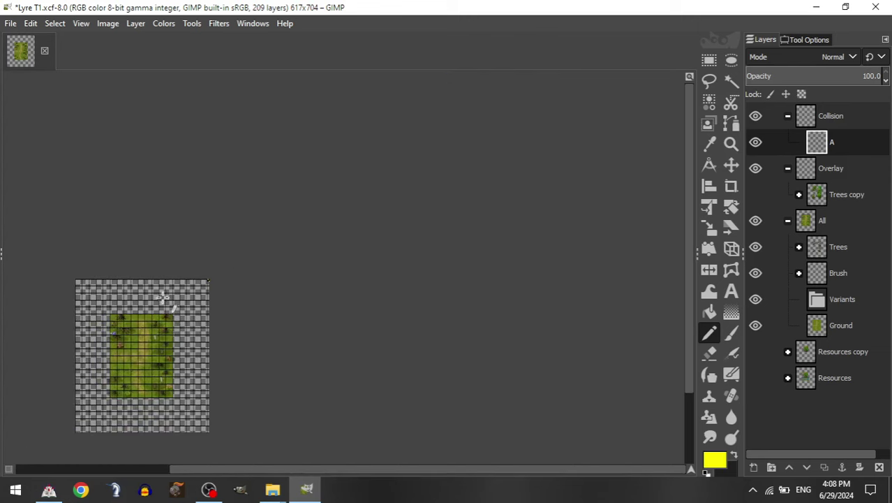
scroll(162, 297, up, 3)
scroll(166, 347, down, 3)
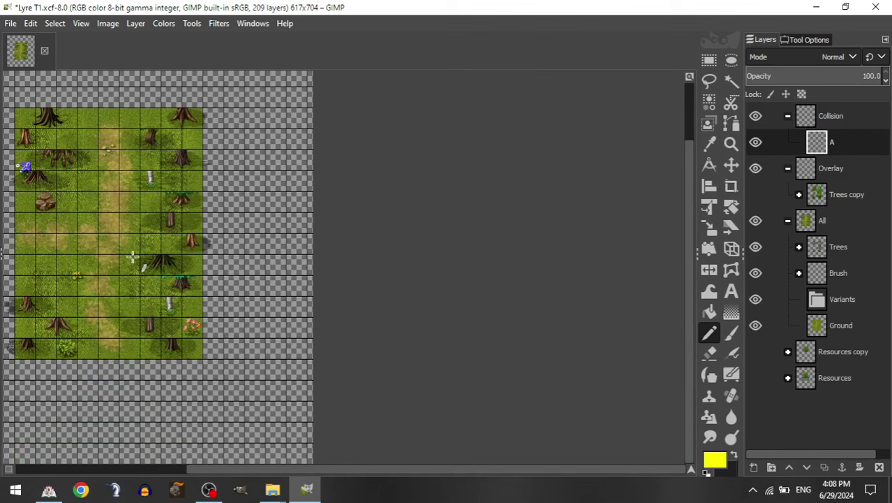
scroll(367, 76, up, 6)
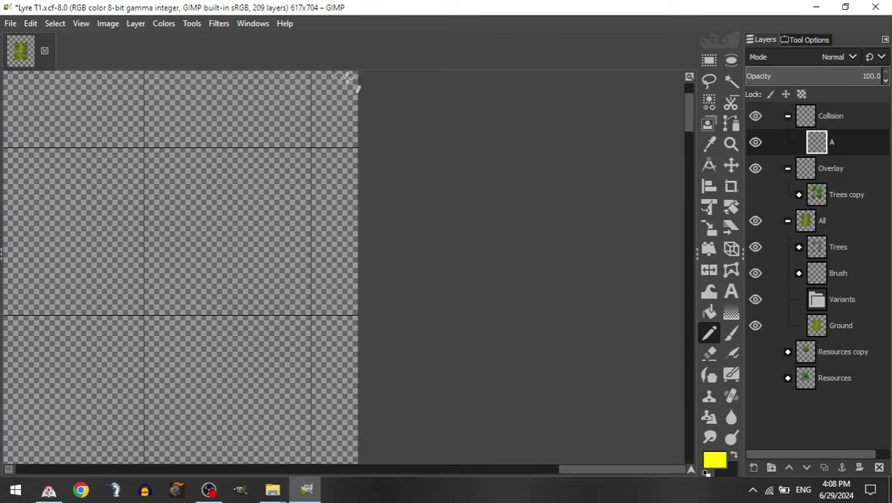
scroll(363, 87, up, 2)
scroll(388, 84, up, 4)
click(314, 146)
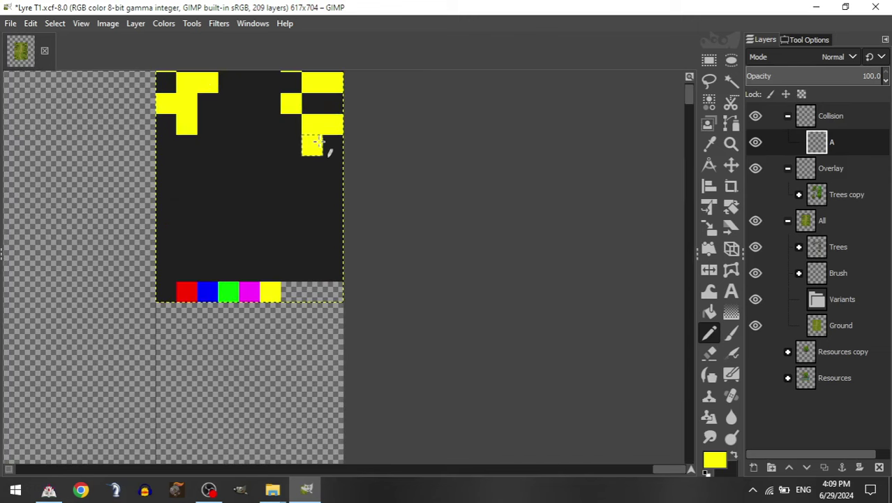
click(333, 167)
click(309, 186)
click(297, 186)
click(333, 207)
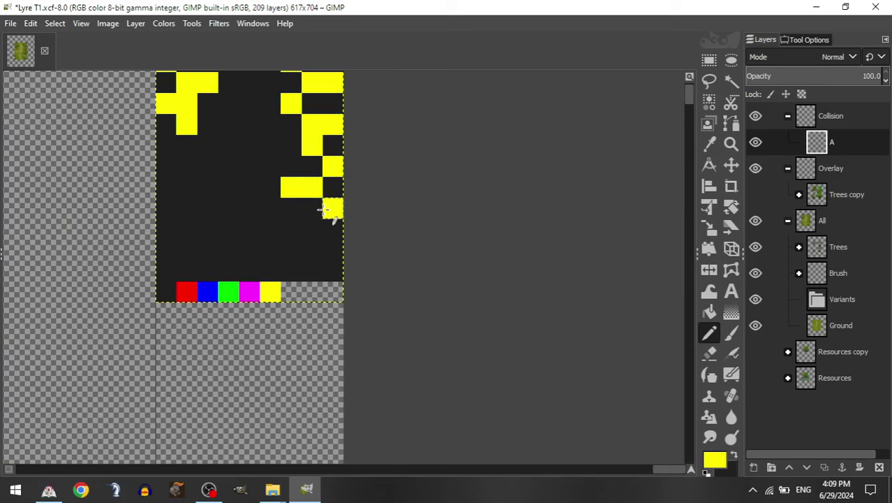
click(312, 208)
- Paint yellow pixels in the collision map's tenth row at columns 1 and 8, following the stump and birch trunk
scroll(175, 263, down, 4)
scroll(210, 272, down, 5)
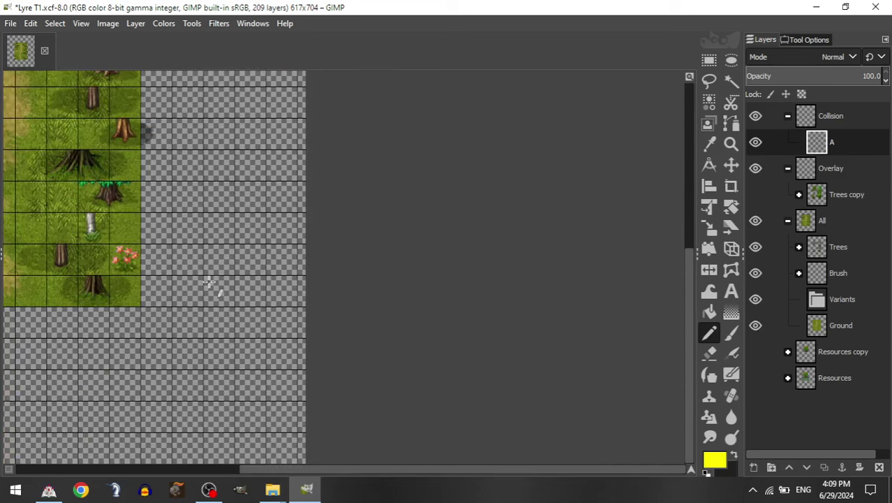
scroll(213, 284, left, 5)
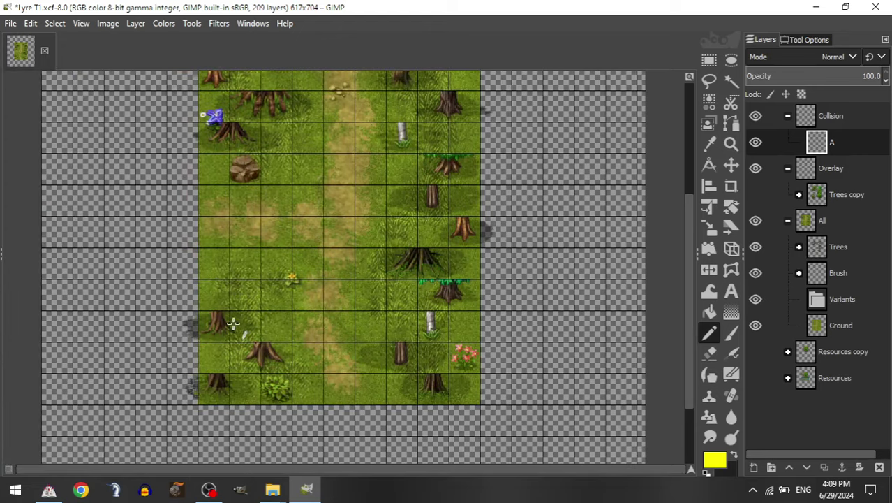
scroll(602, 99, up, 3)
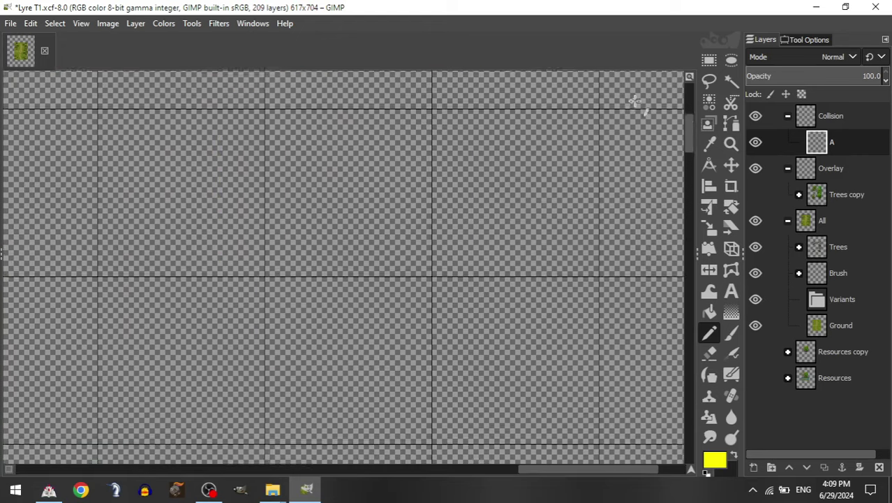
scroll(617, 94, down, 3)
scroll(654, 89, up, 5)
scroll(530, 185, right, 1)
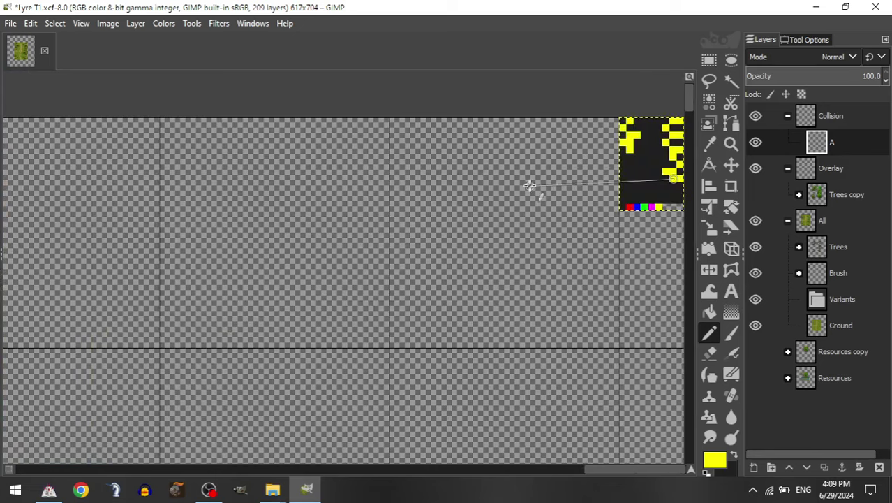
scroll(619, 179, up, 2)
scroll(500, 198, right, 2)
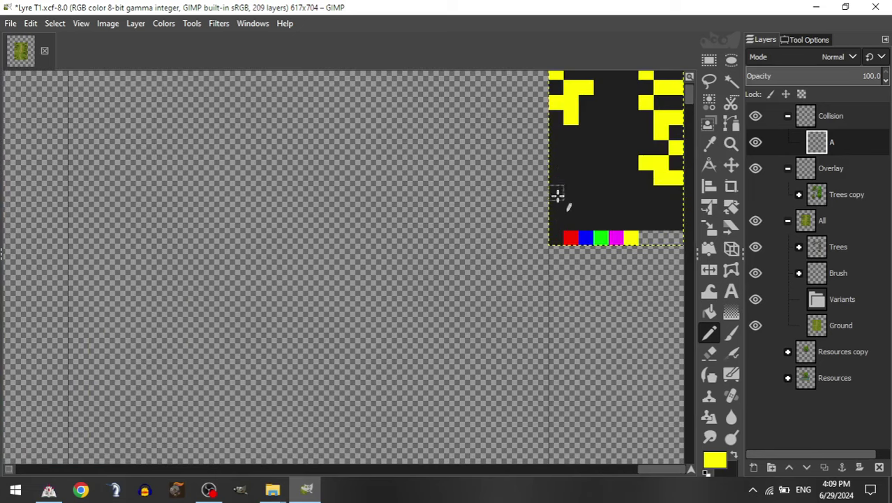
scroll(424, 273, down, 3)
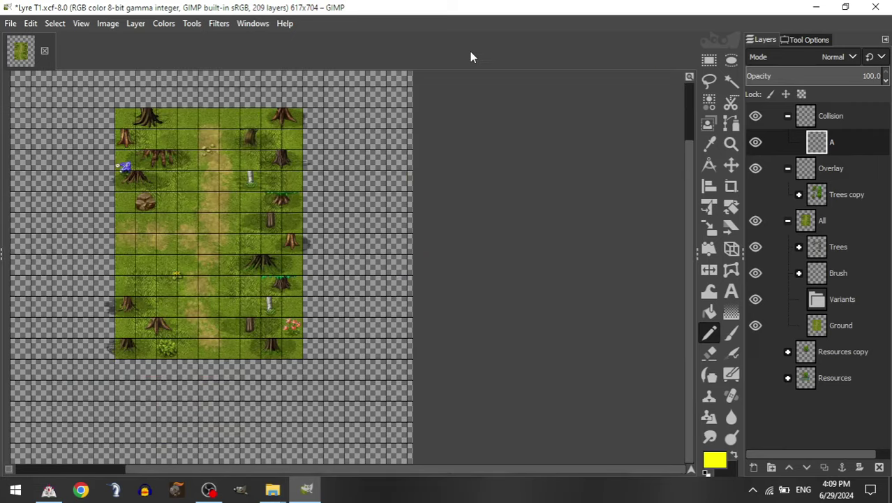
- Mark the eleventh row's stumps and flowers with yellow pixels in columns 2, 3, 7 and 9
scroll(418, 90, up, 5)
scroll(428, 82, up, 4)
scroll(391, 73, up, 5)
click(263, 277)
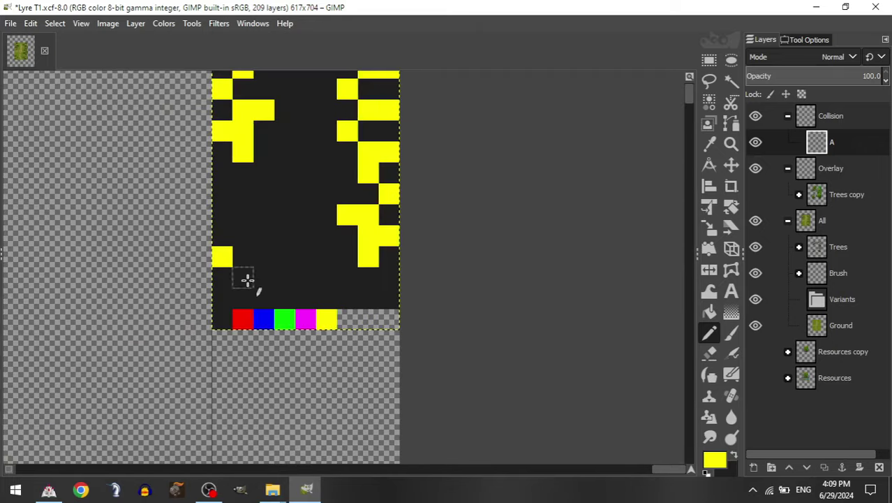
click(242, 277)
click(389, 277)
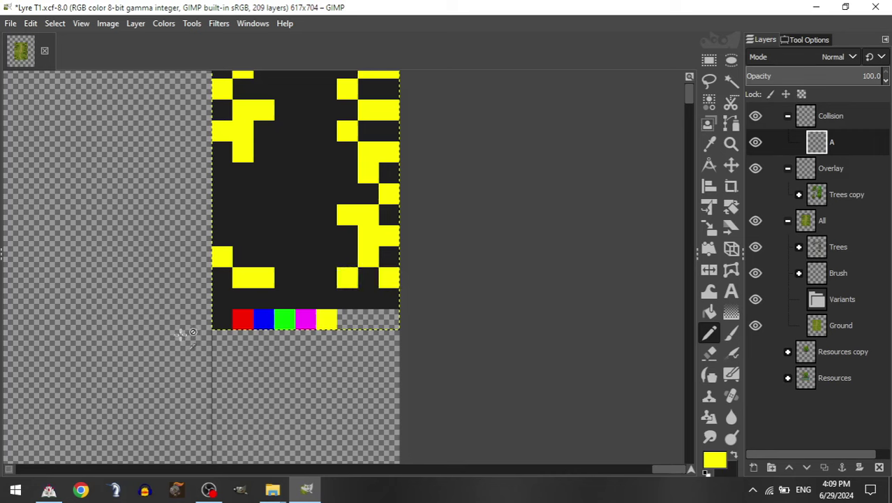
- Paint yellow collision pixels in the last map row above the colour swatches for its stumps and green bush
scroll(179, 334, down, 9)
scroll(196, 344, down, 4)
scroll(178, 339, down, 1)
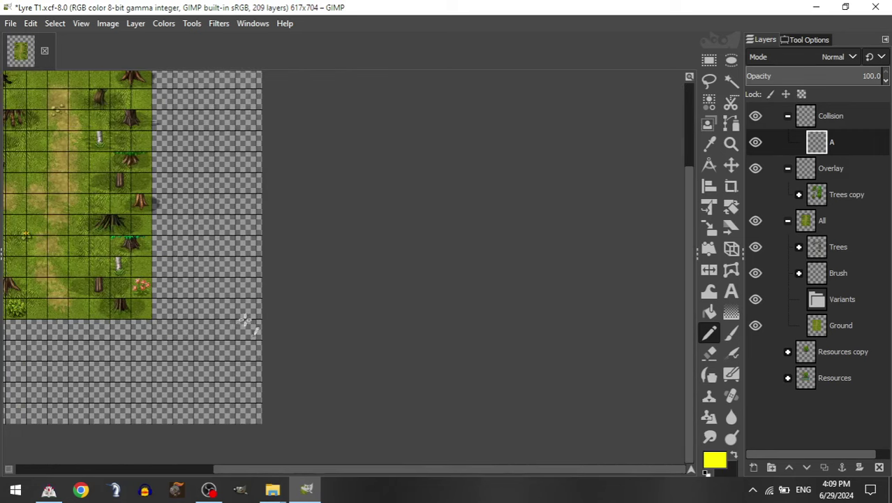
scroll(246, 323, left, 3)
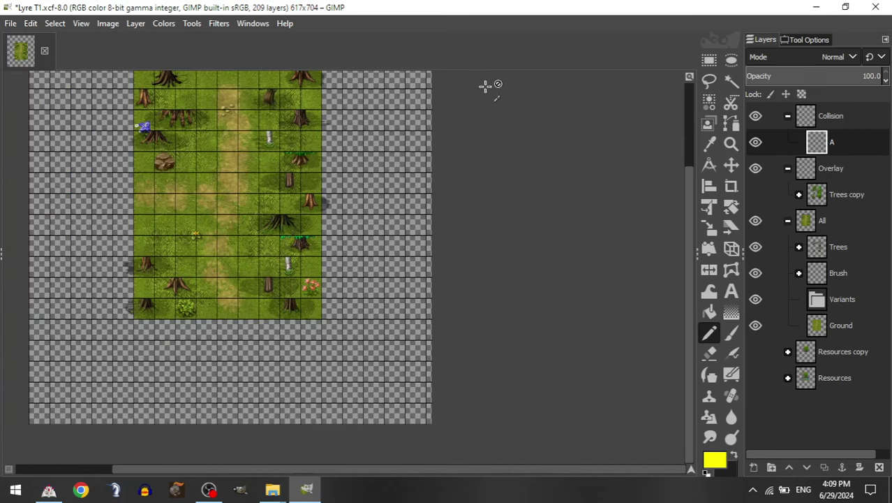
scroll(439, 91, up, 7)
scroll(374, 74, up, 13)
ctrl+scroll(278, 131, up, 2)
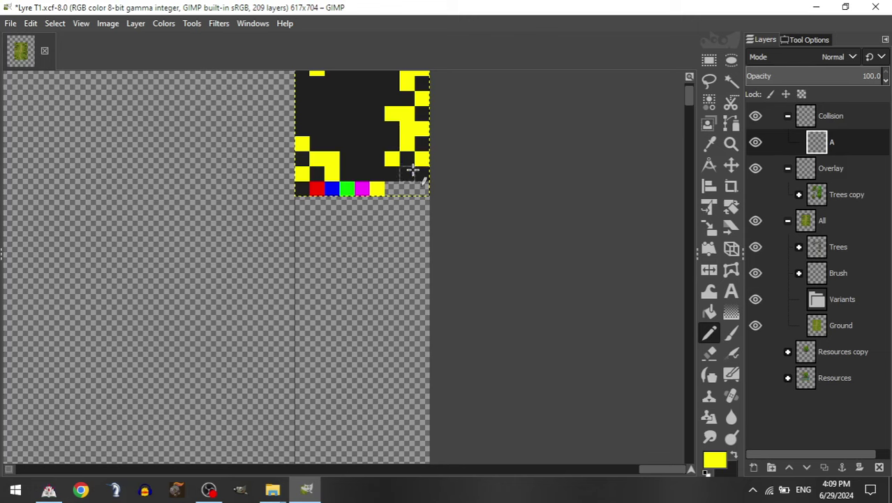
ctrl+scroll(318, 286, down, 1)
ctrl+scroll(318, 286, down, 5)
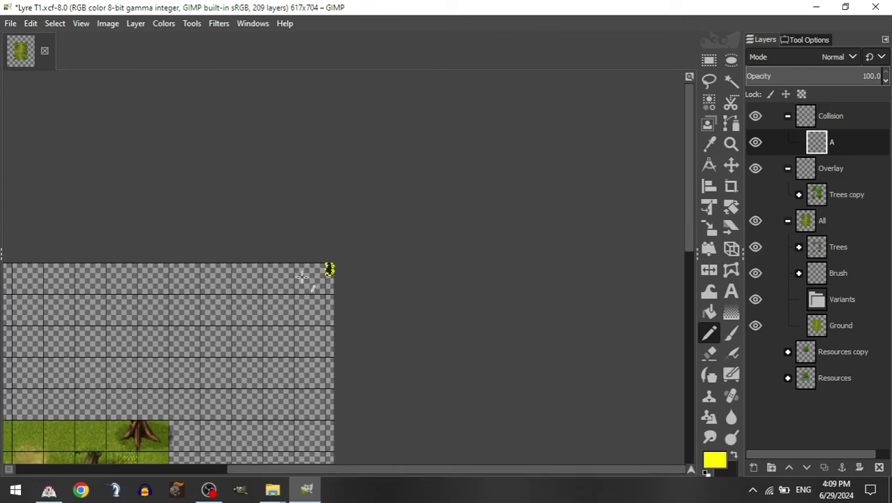
- Export the ground image with its stumps and brush as AT1.png into the LYRE project folder
scroll(318, 282, up, 1)
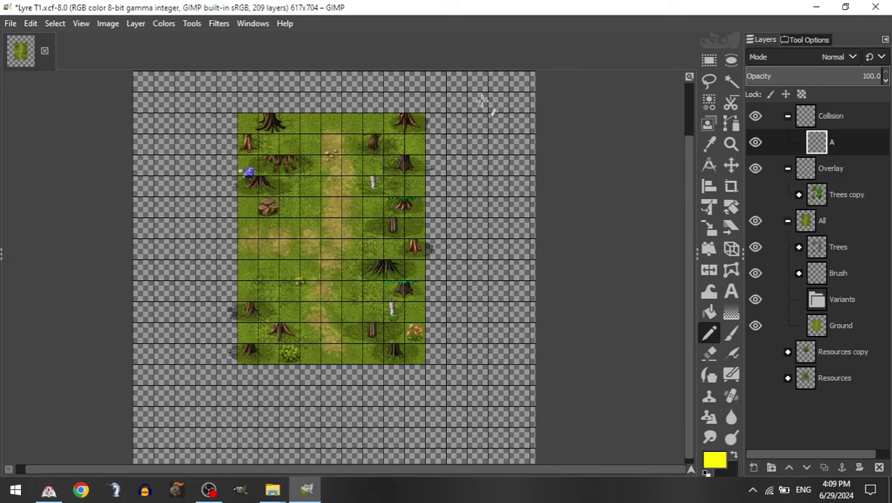
ctrl+scroll(497, 100, up, 4)
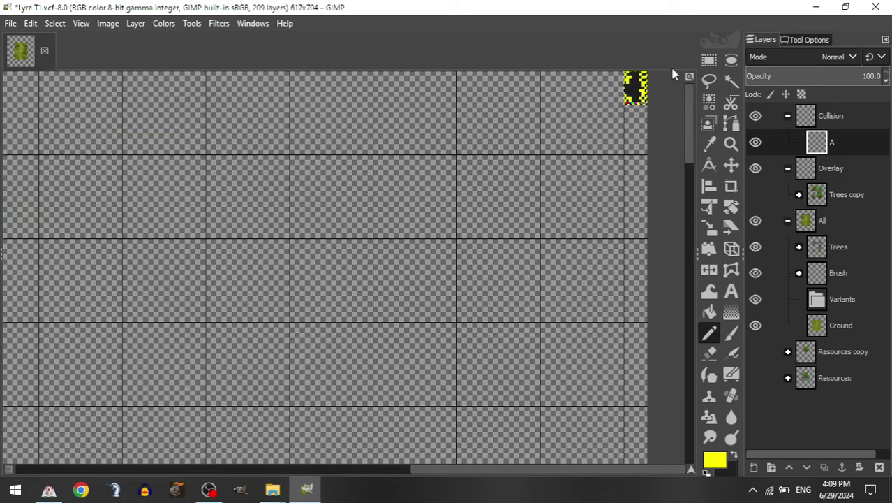
ctrl+scroll(628, 78, up, 4)
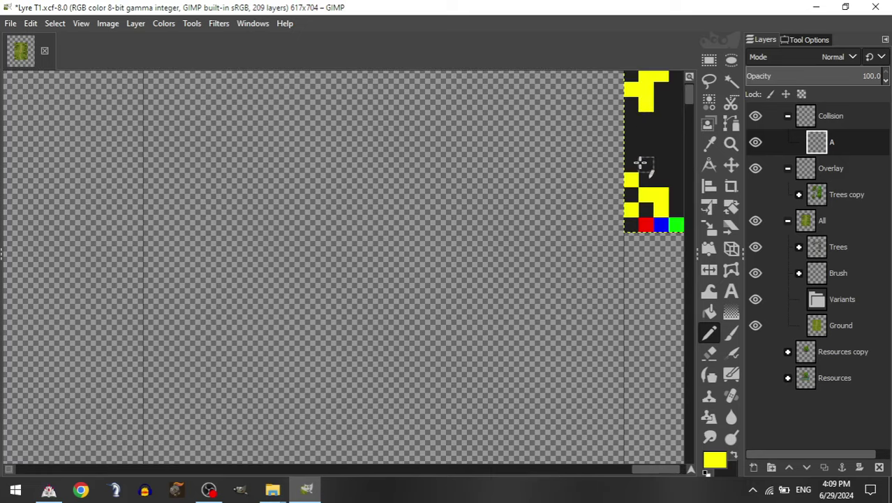
ctrl+scroll(350, 233, down, 5)
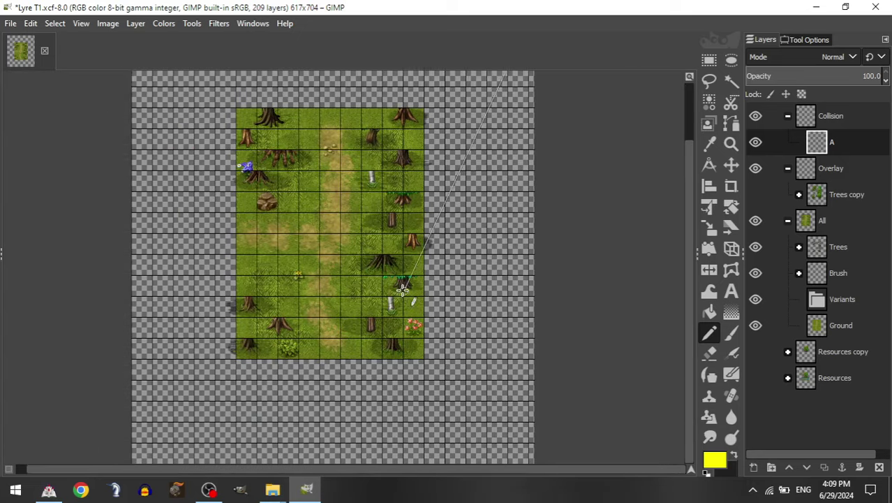
key(r)
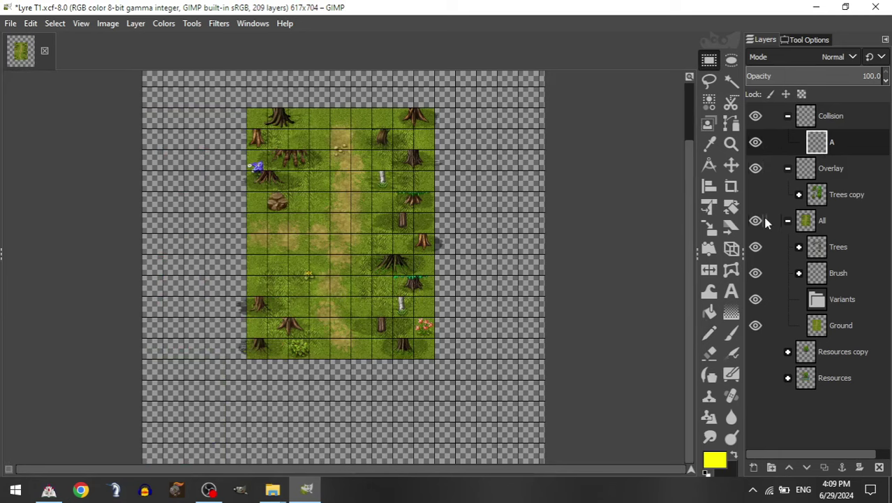
key(ctrl+shift+e)
text(AT1)
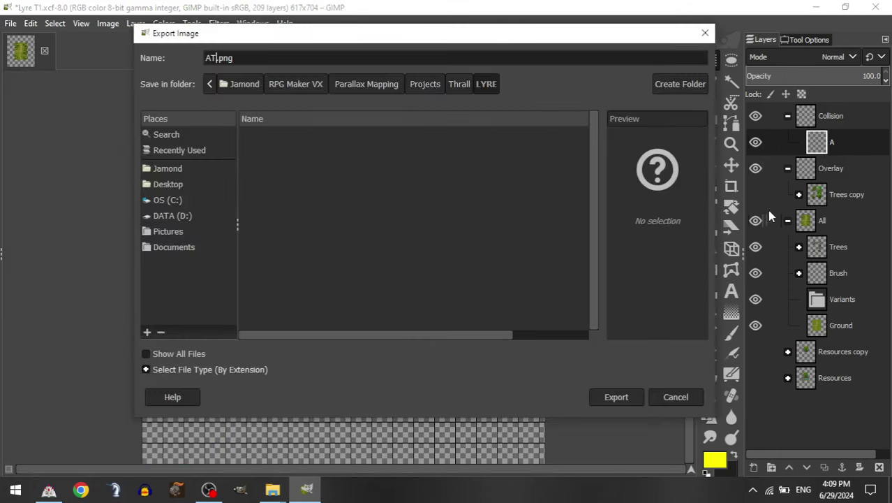
key(Return)
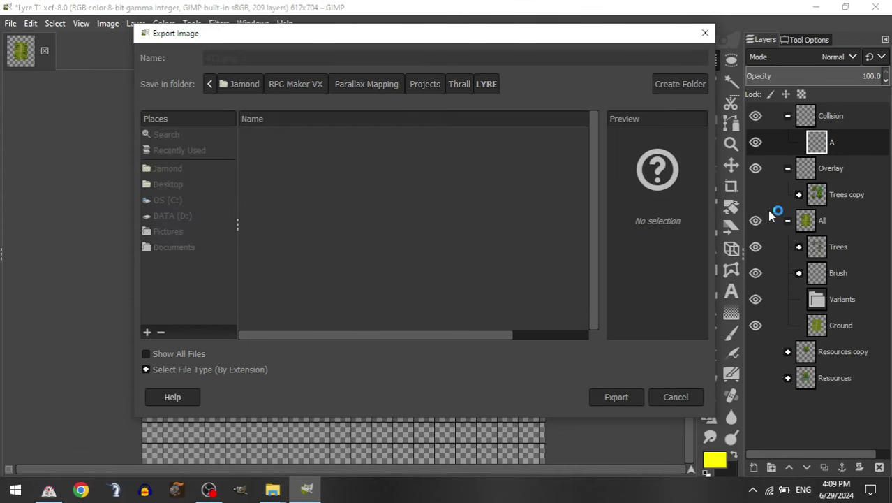
key(Return)
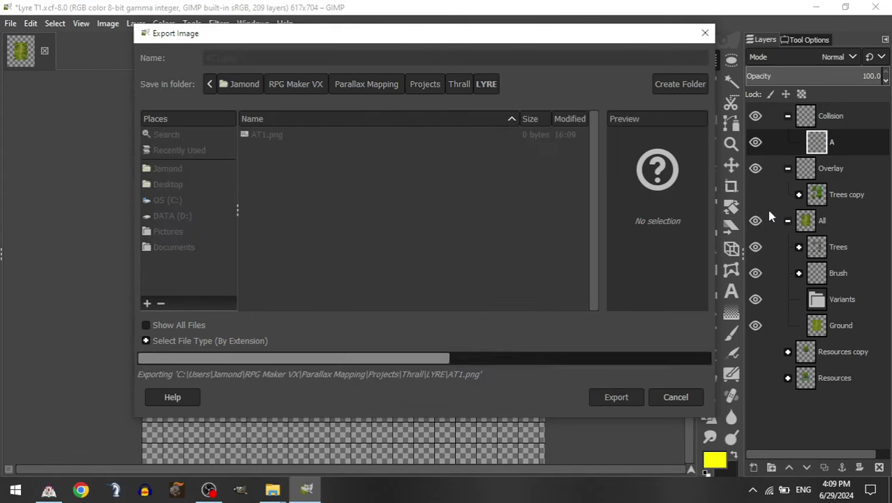
- Hide the ground layers, show only the overlay tree crowns, and start an image export
click(755, 220)
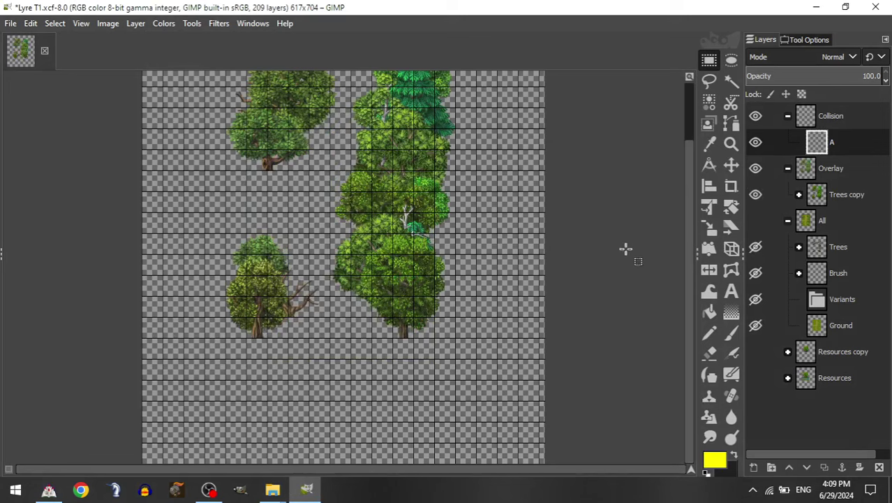
key(ctrl+shift+e)
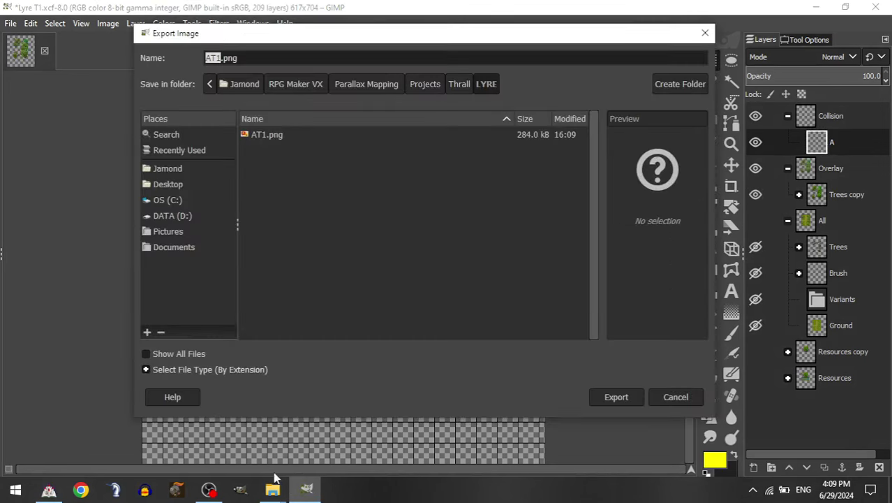
- Switch to File Explorer and move the exported AT1.png into the T folder of the LYRE Ground rooms
click(273, 489)
click(293, 467)
click(233, 461)
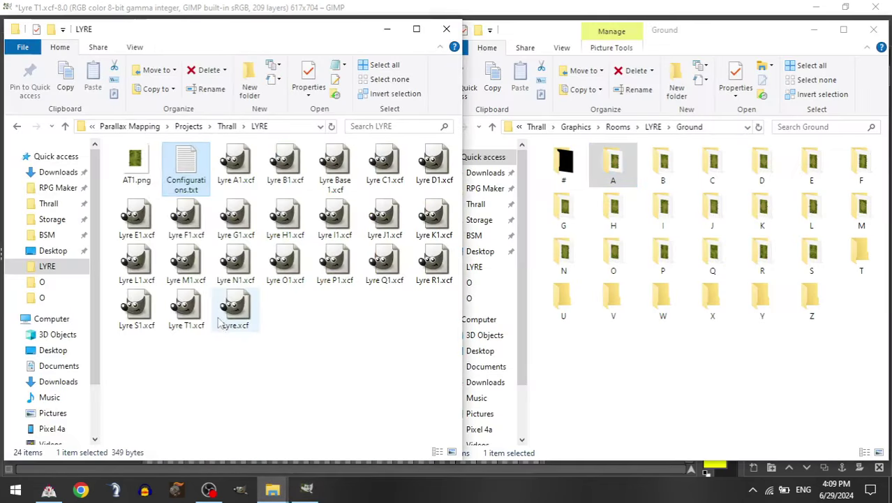
drag(135, 161, 860, 256)
- Open the LYRE Overlay rooms folder and, back in GIMP, export the tree crown overlay as AT1.png
click(493, 127)
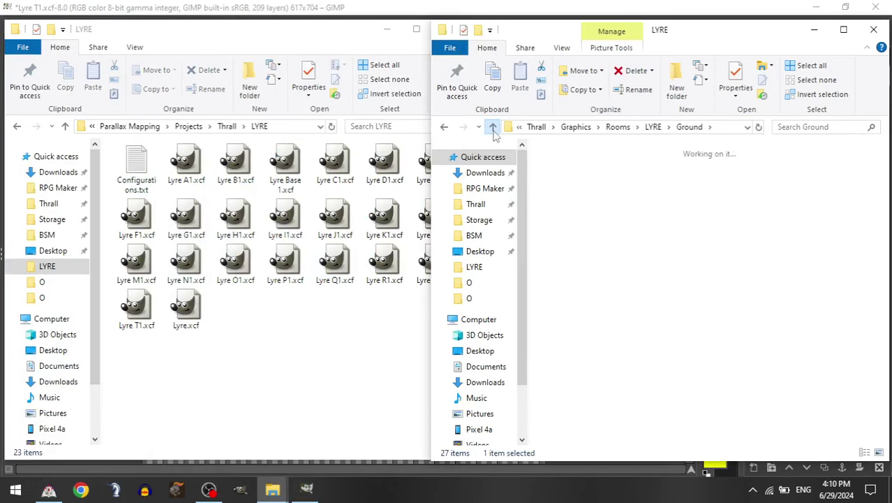
double_click(612, 165)
click(440, 5)
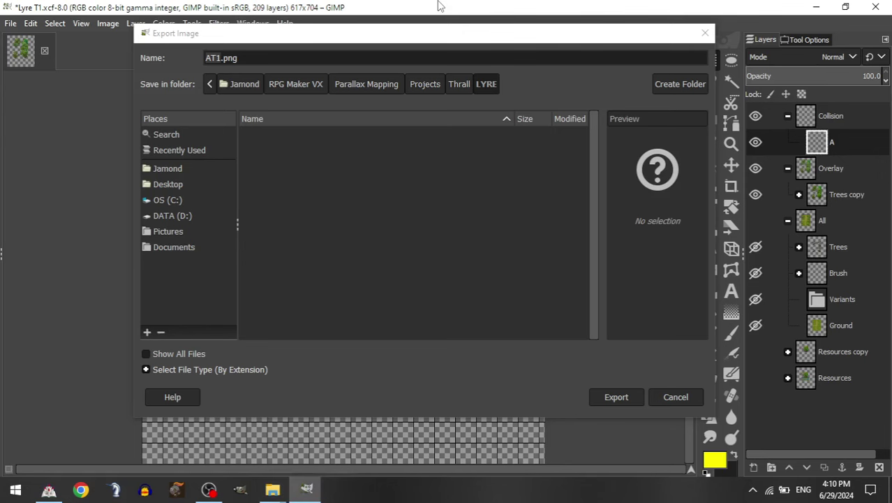
click(609, 396)
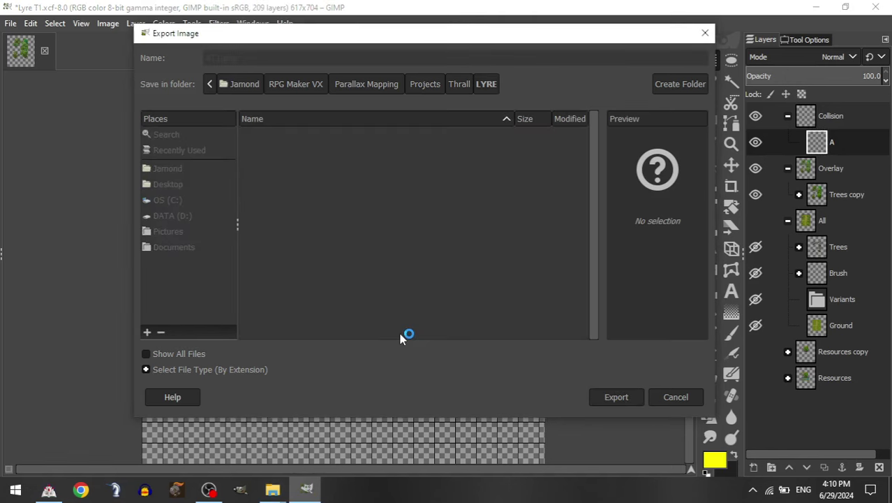
key(Return)
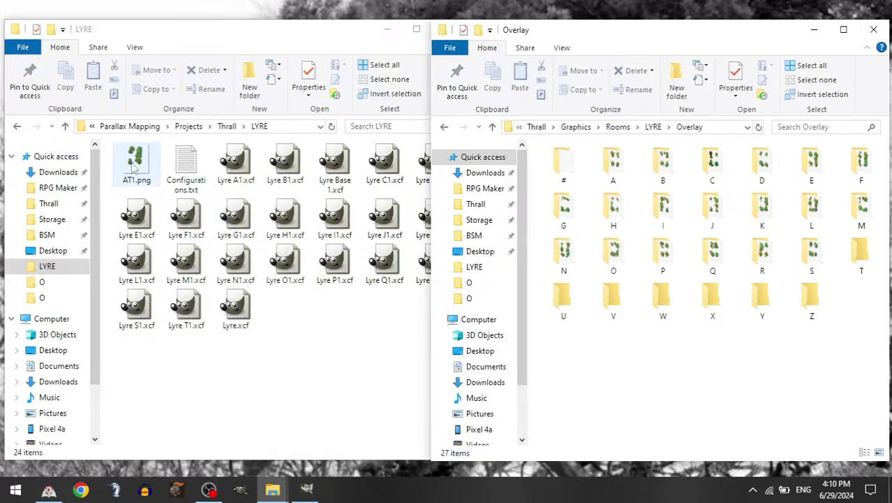
- Move the overlay AT1.png into the Overlay rooms' T folder, and reopen the Ground folder to check its contents
drag(134, 162, 662, 166)
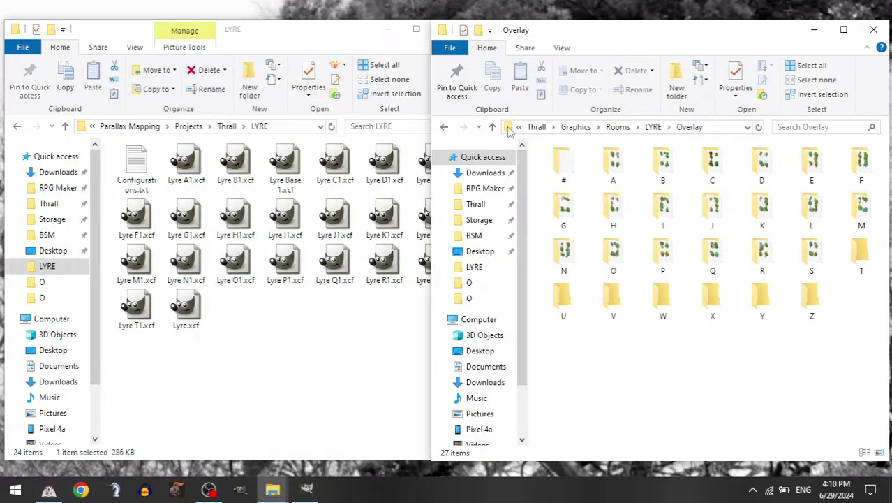
click(492, 127)
click(585, 170)
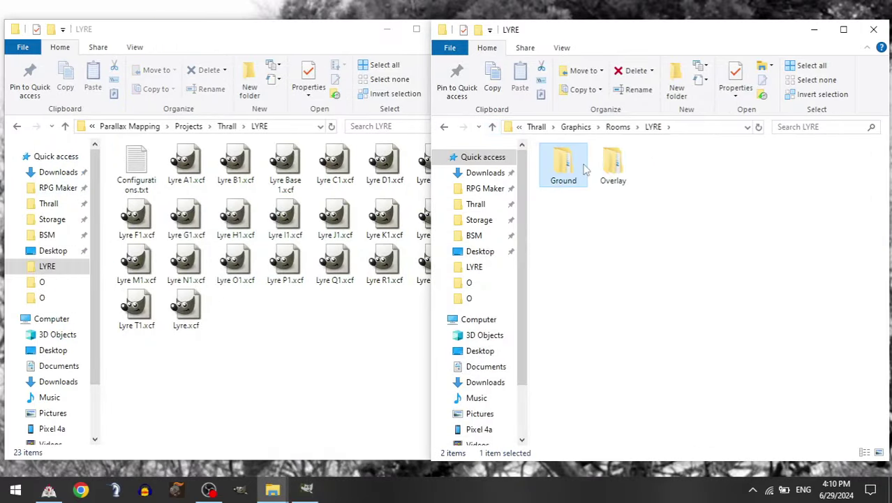
double_click(585, 170)
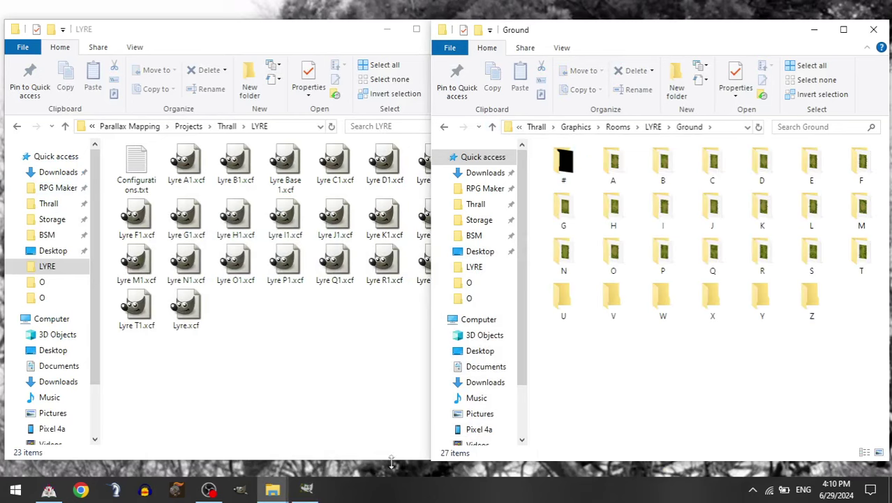
- Switch to RPG Maker VX, start a playtest of Thrall, and continue the saved game
click(115, 489)
click(448, 42)
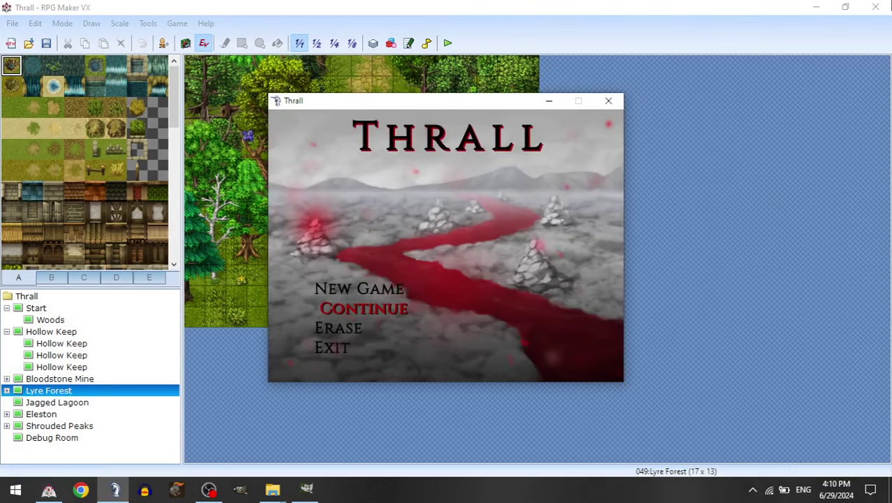
key(Return)
key(Return)
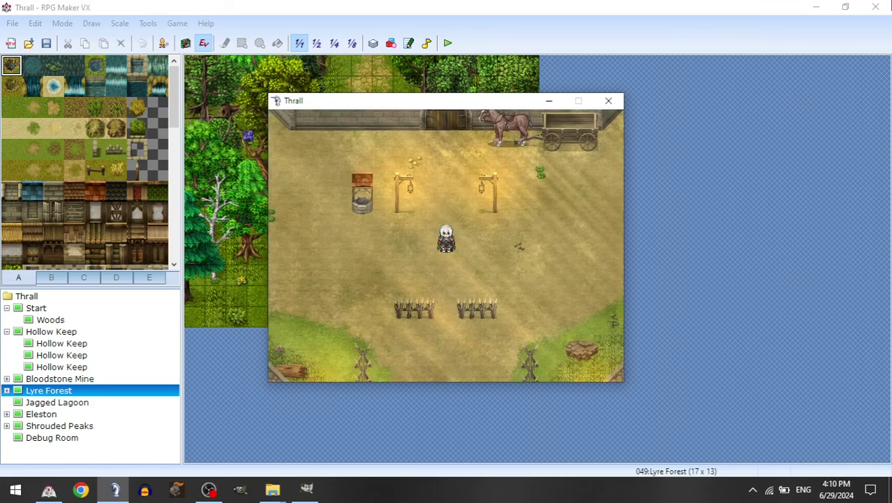
- Set the DEBUG ROOM variable 0160 to 10 in the playtest's debug screen and return to the map
key(F9)
key(Up)
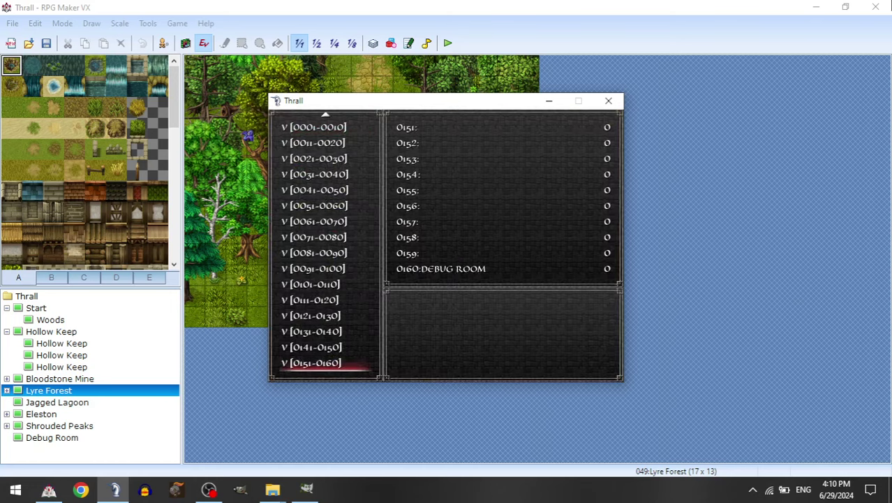
key(Return)
key(Up)
key(Page_Down)
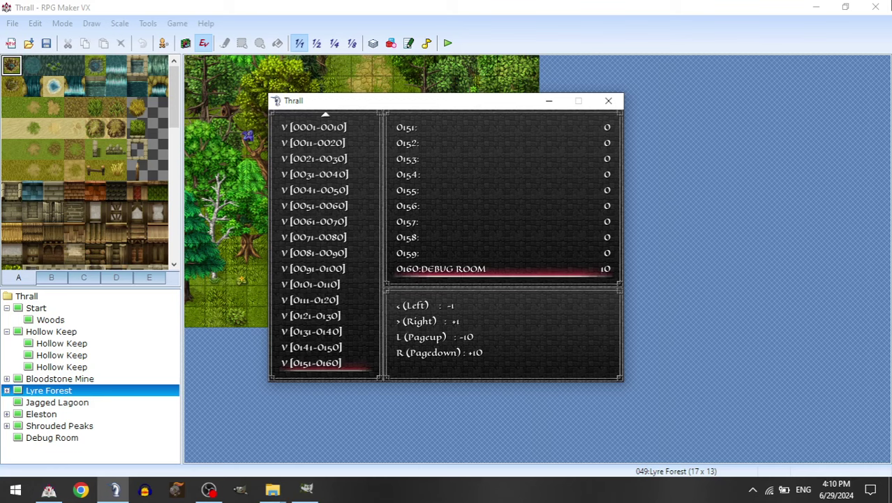
key(Escape)
key(Escape)
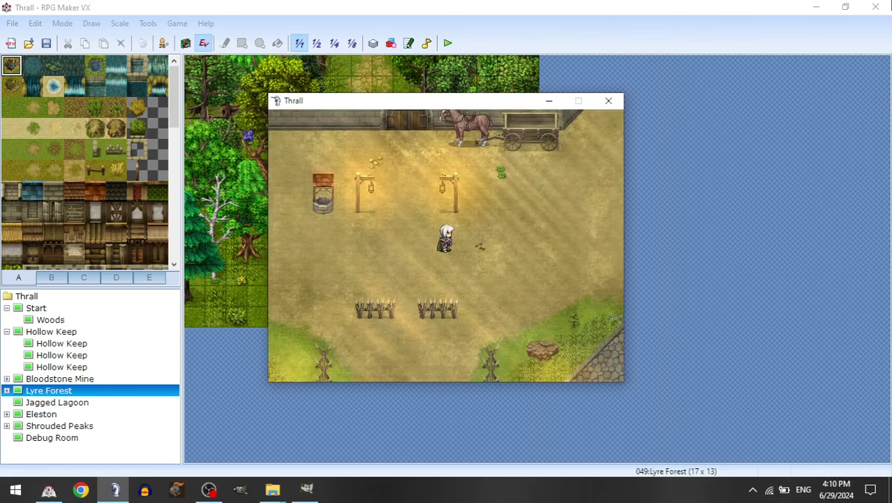
- Walk the character to the travel point and travel to Lyre Forest
key(Right)
key(Up)
key(Up)
key(Up)
key(Up)
key(Return)
key(Up)
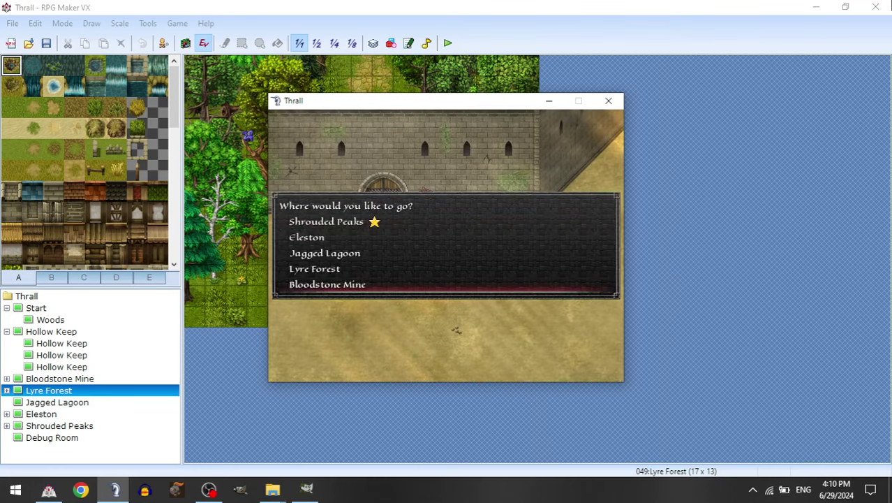
key(Return)
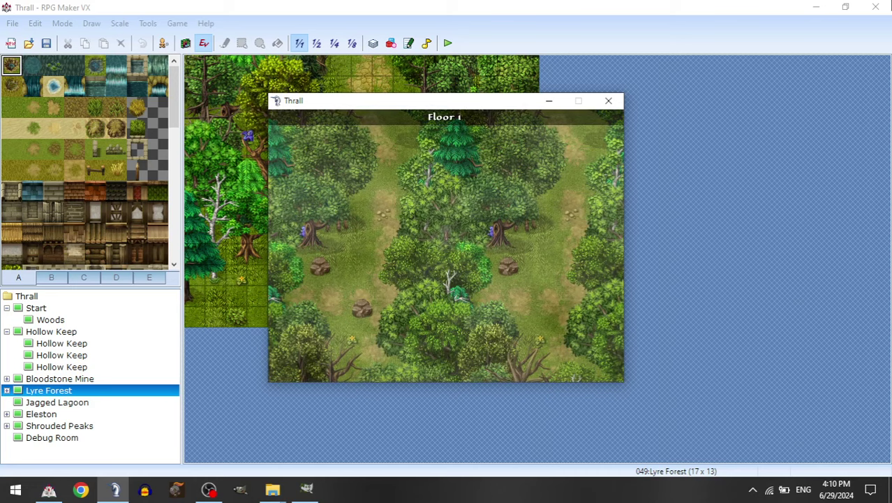
- Walk along the forest path on the first floor to inspect how the new room's ground and tree overlay render
key(Right)
key(Left)
key(Up)
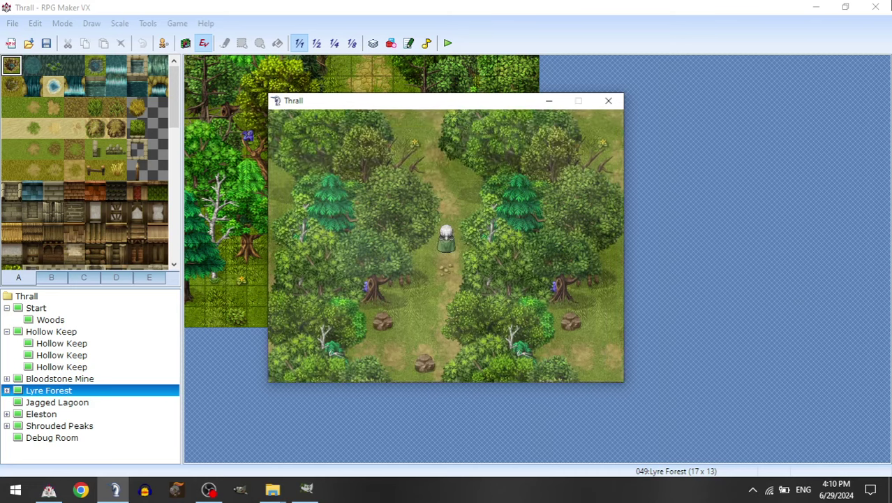
key(Down)
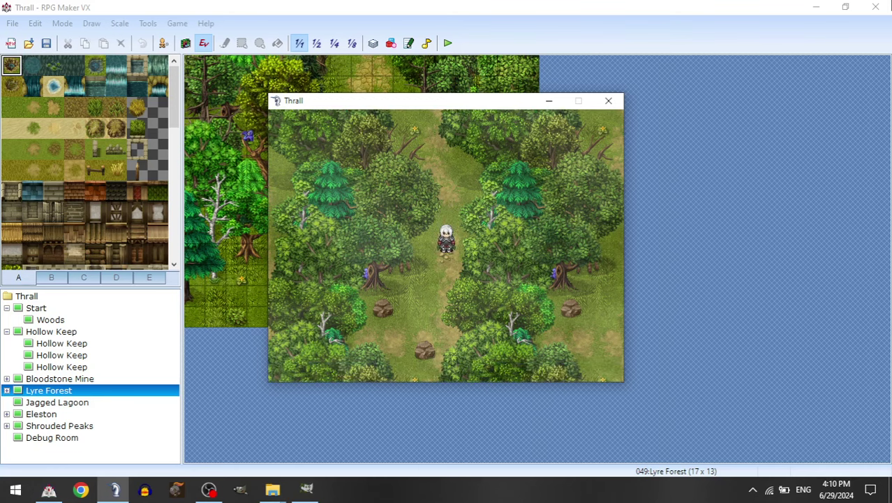
key(Left)
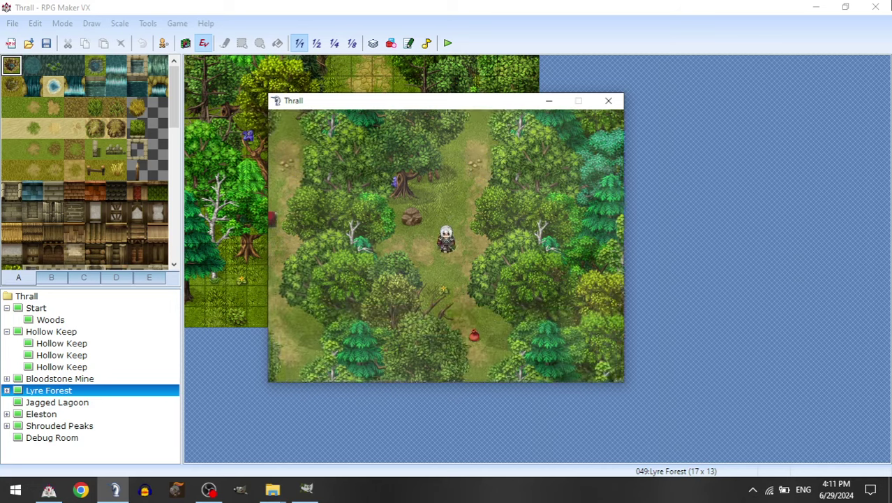
- Walk around the room's stumps, rock, yellow flowers and tree crowns to test the collisions and overlay
key(Down)
key(Right)
key(Left)
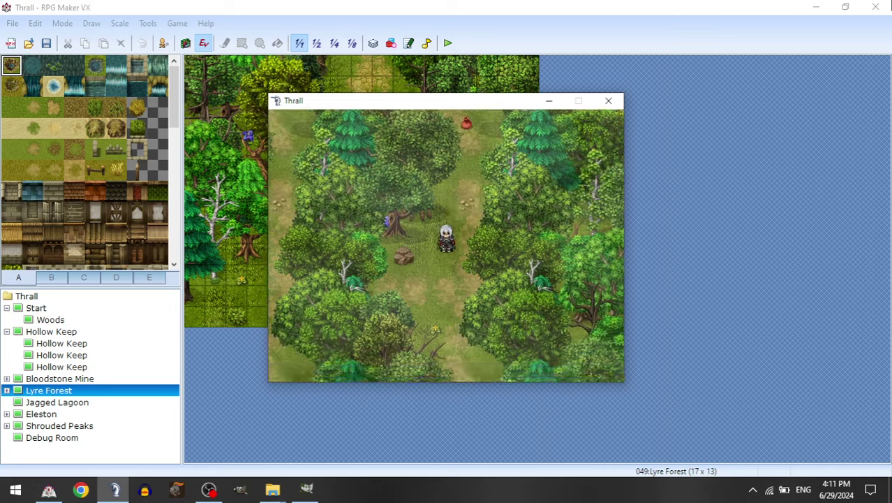
key(Up)
key(Right)
key(Down)
key(Left)
key(Down)
key(Left)
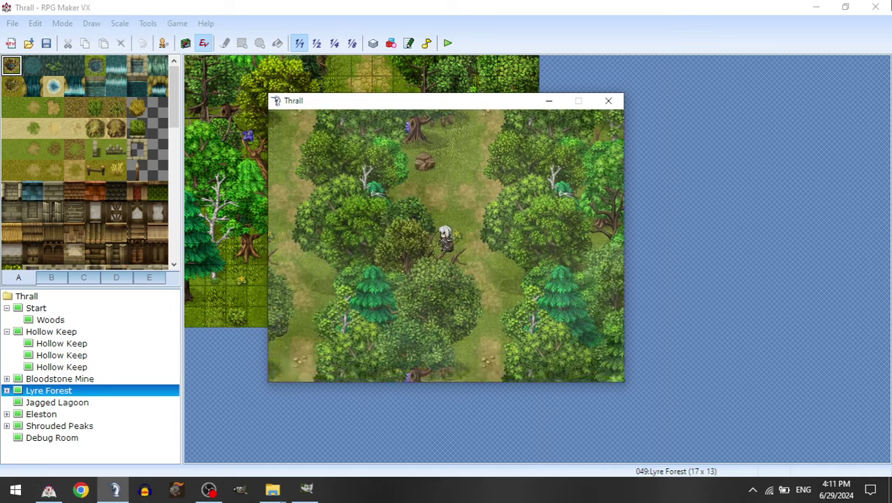
key(Up)
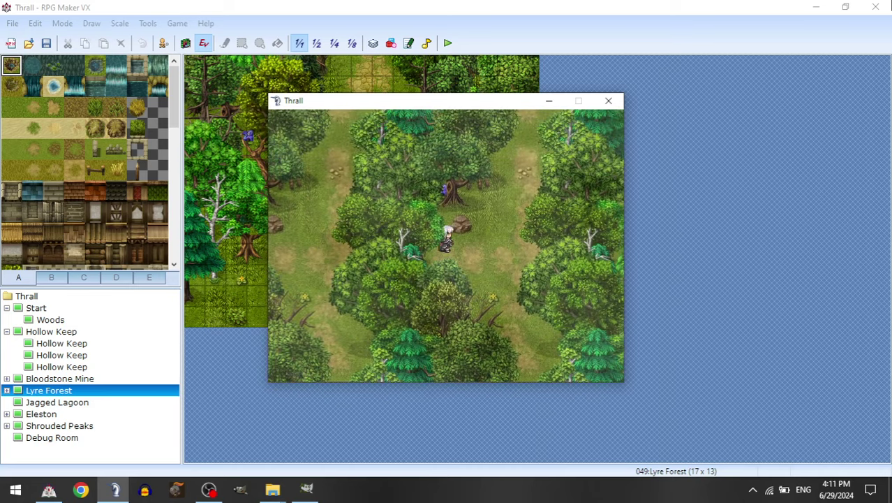
key(Right)
key(Up)
key(Left)
key(Down)
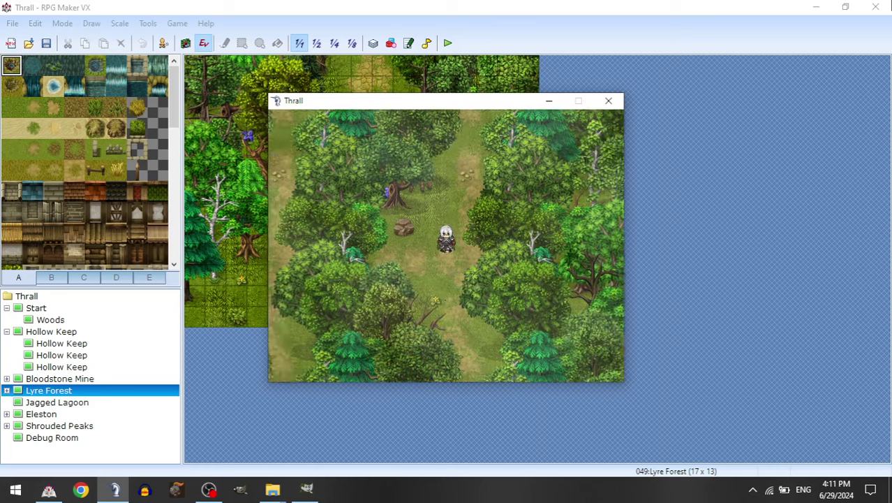
key(Down)
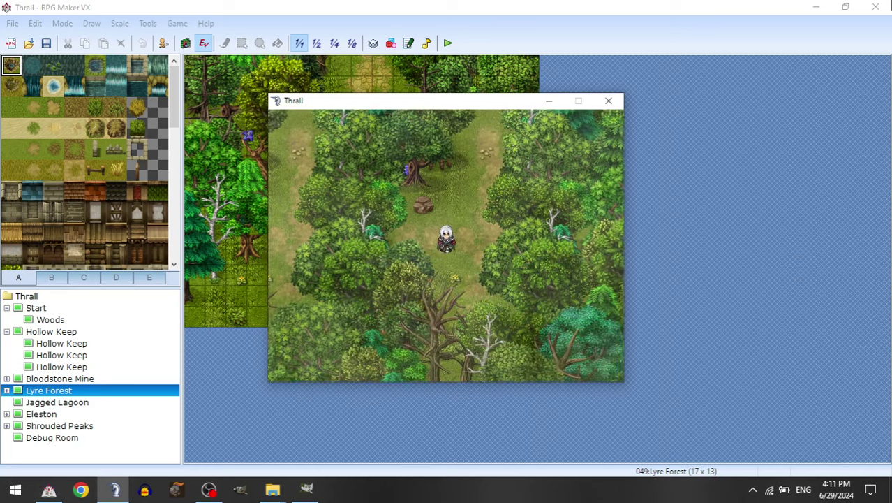
key(Left)
key(Up)
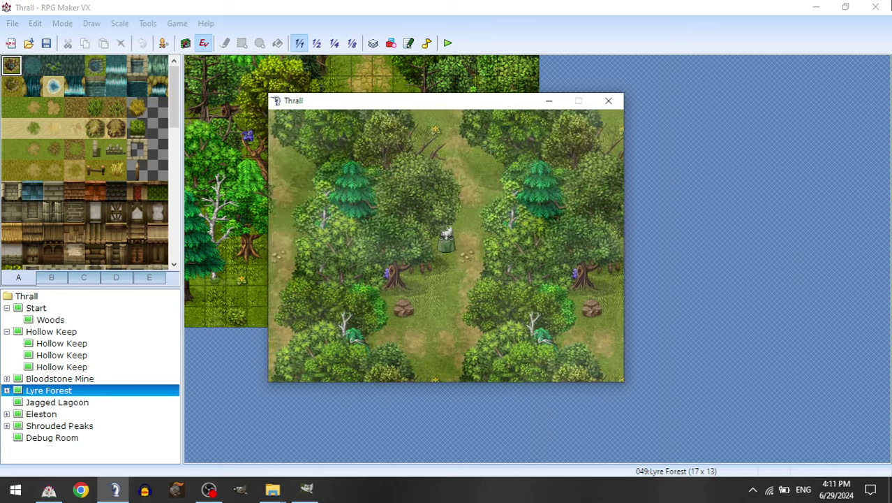
key(Down)
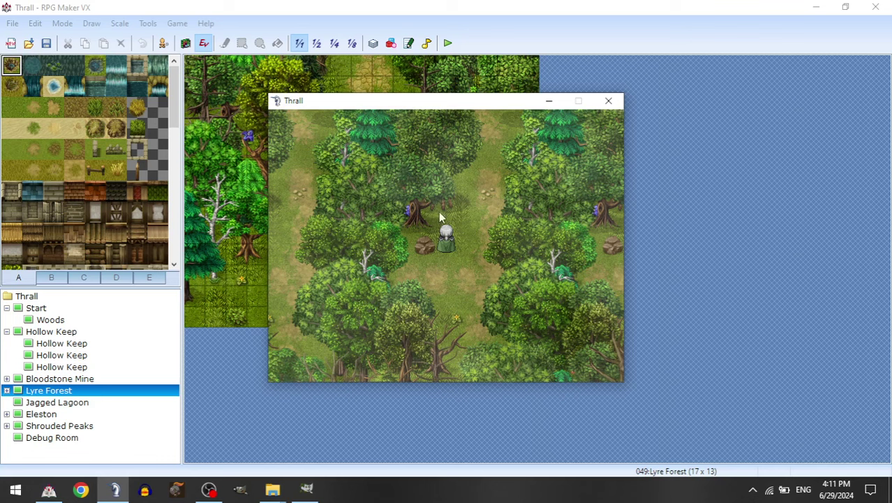
- Walk the character around the rock and the purple-flowered tree and beneath the tree crowns to test collisions and overlay
key(Up)
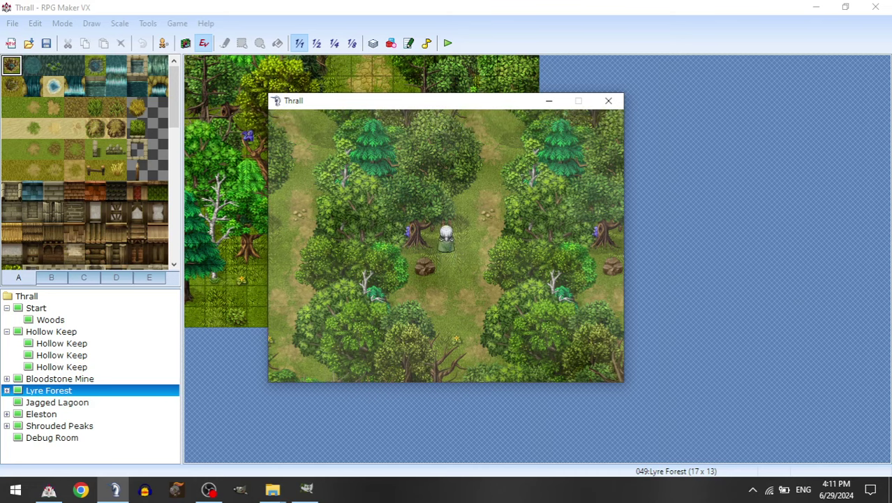
key(Down)
key(Left)
key(Left)
key(Down)
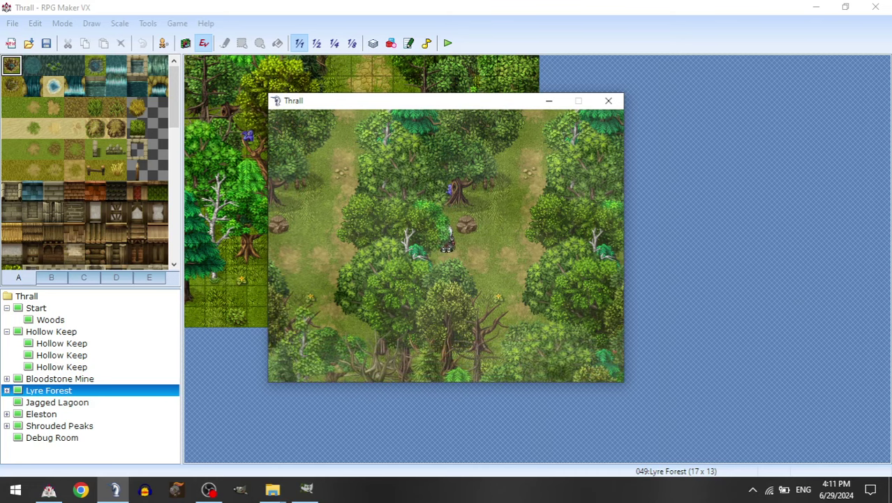
key(Up)
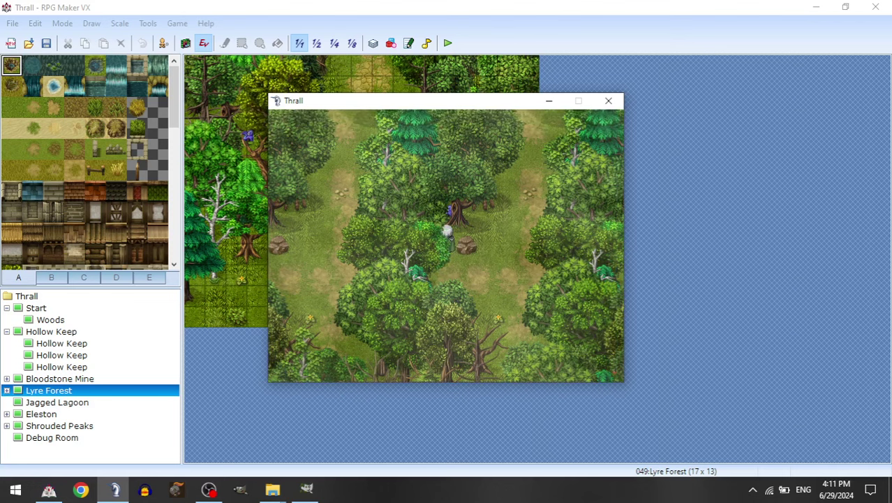
key(Up)
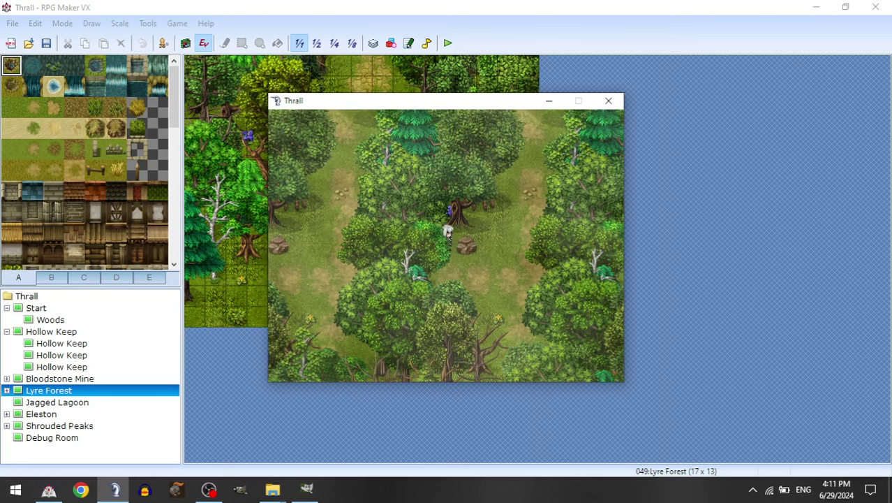
key(Up)
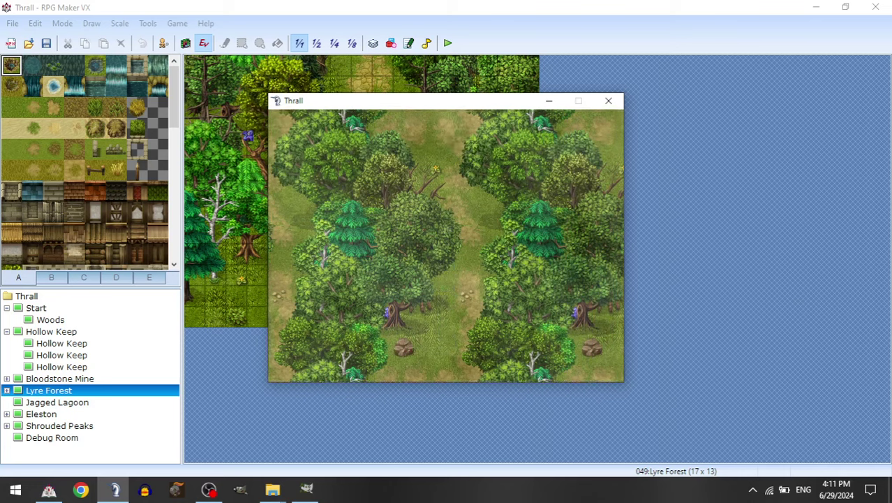
- Walk past the treasure chests to the dense tree border to inspect how the repeated rooms join
key(Up)
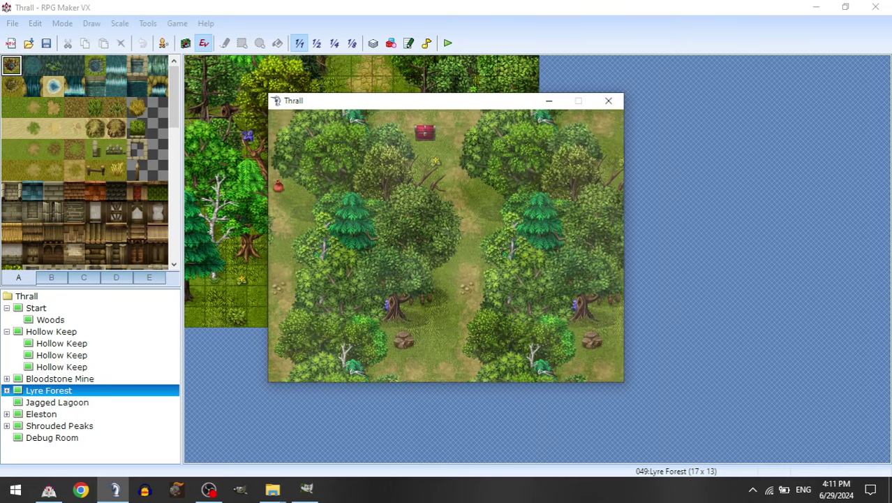
key(Left)
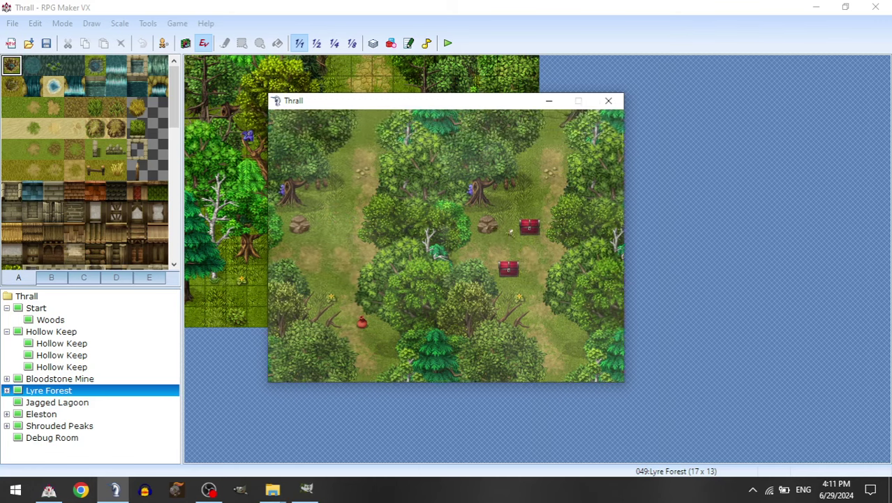
key(Up)
key(Left)
key(Down)
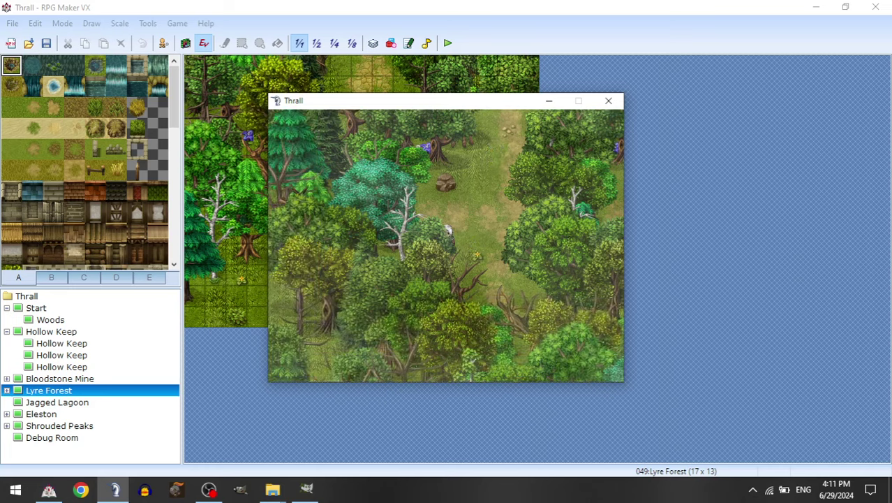
key(Up)
key(Left)
key(Down)
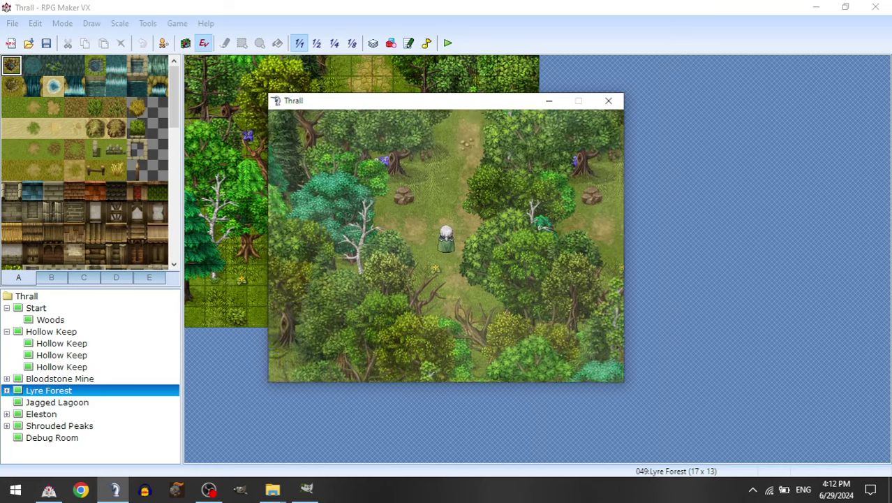
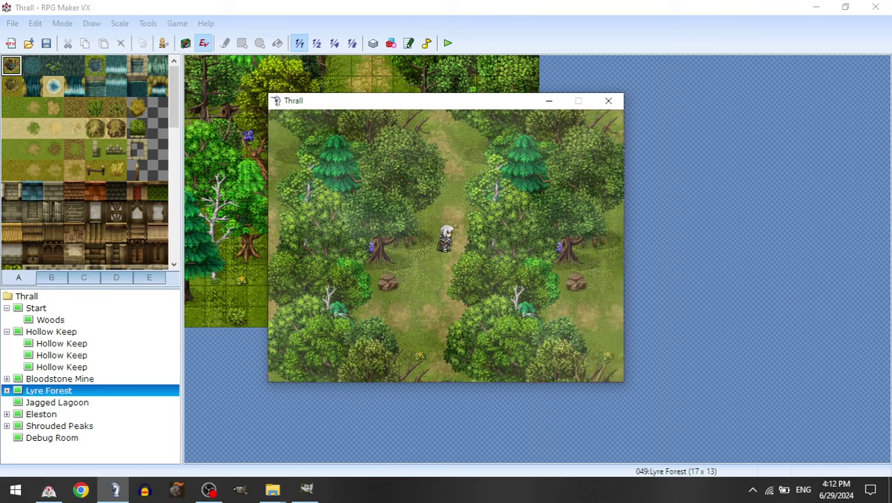
- Walk along the path beneath the large tree crown and past the chests once more, and close the playtest
key(Up)
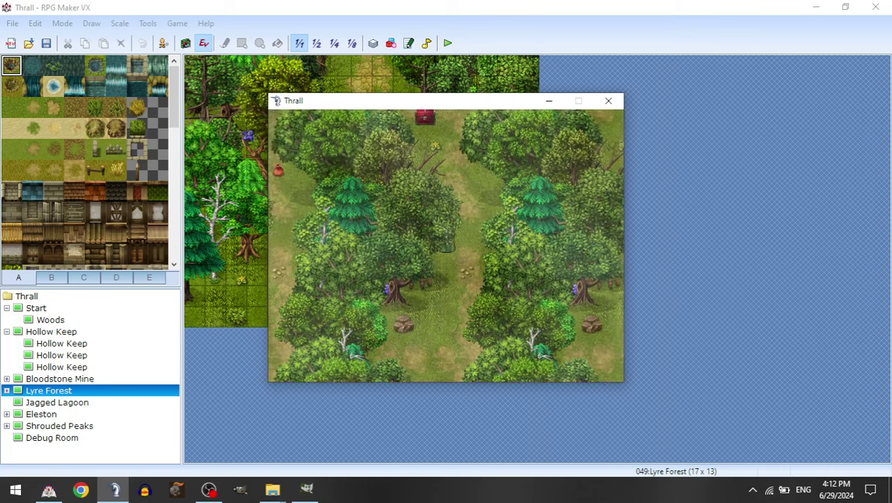
key(Left)
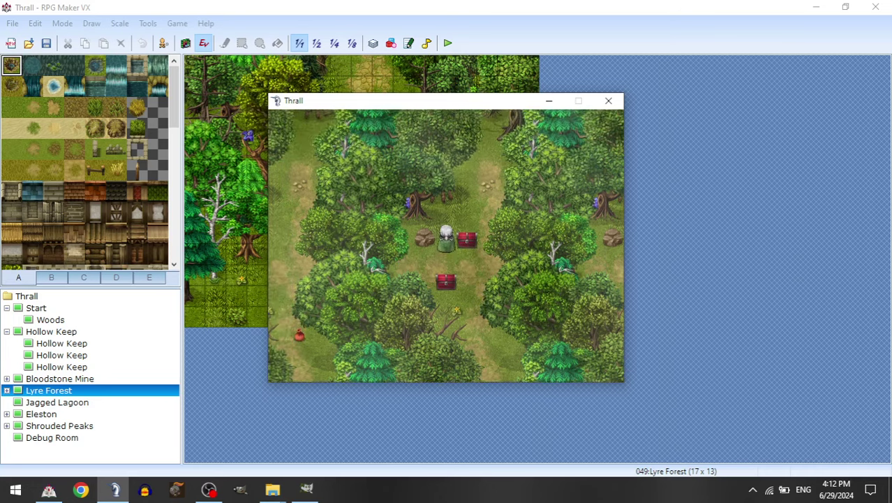
key(Down)
key(Right)
key(Down)
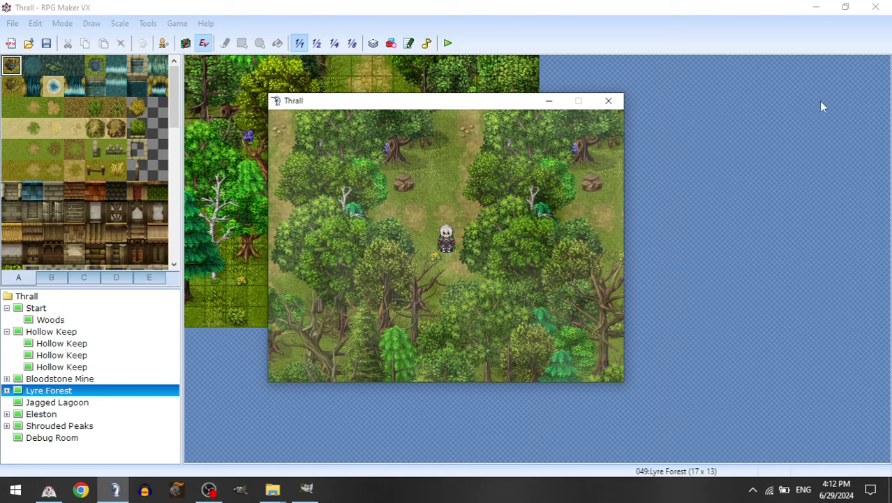
click(608, 101)
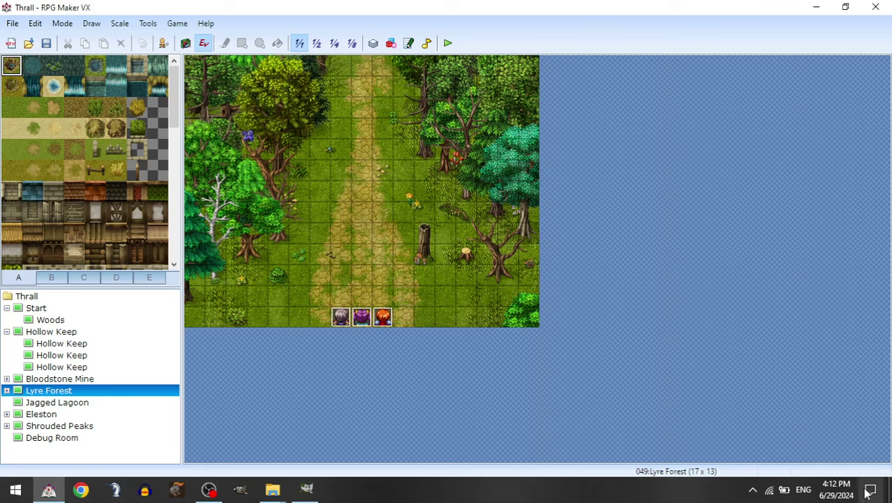
- Switch to GIMP and make the All group visible in Lyre T1.xcf to review the complete room
mouse_move(833, 491)
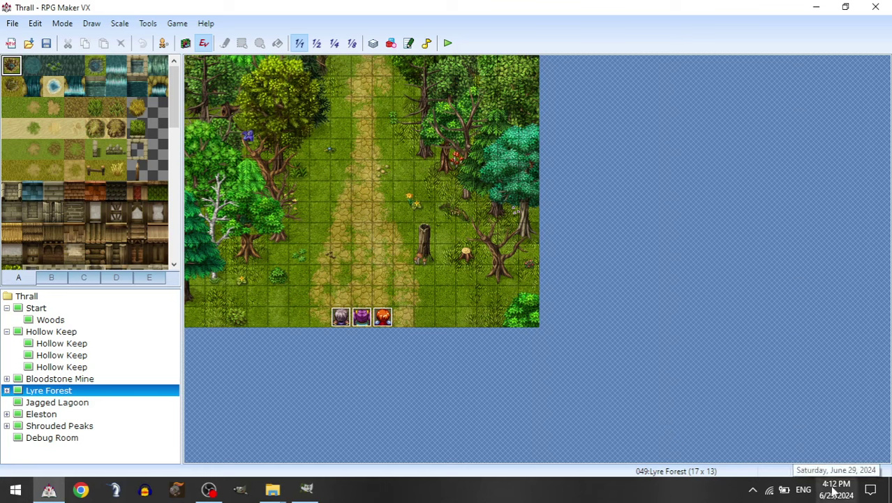
key(alt+Tab)
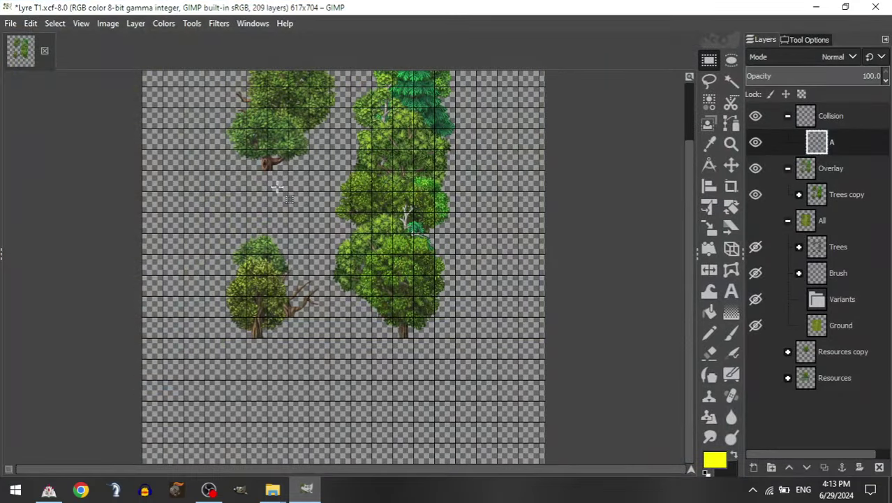
click(755, 220)
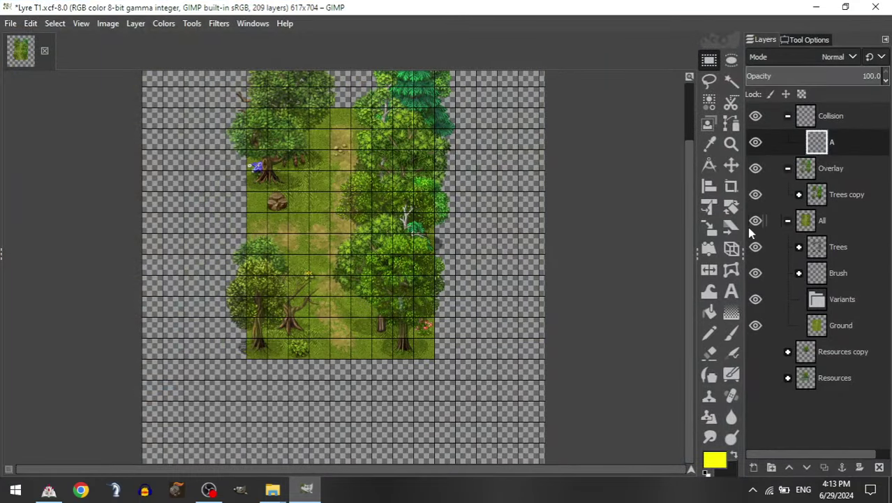
scroll(494, 202, up, 2)
scroll(522, 206, down, 2)
scroll(522, 206, up, 2)
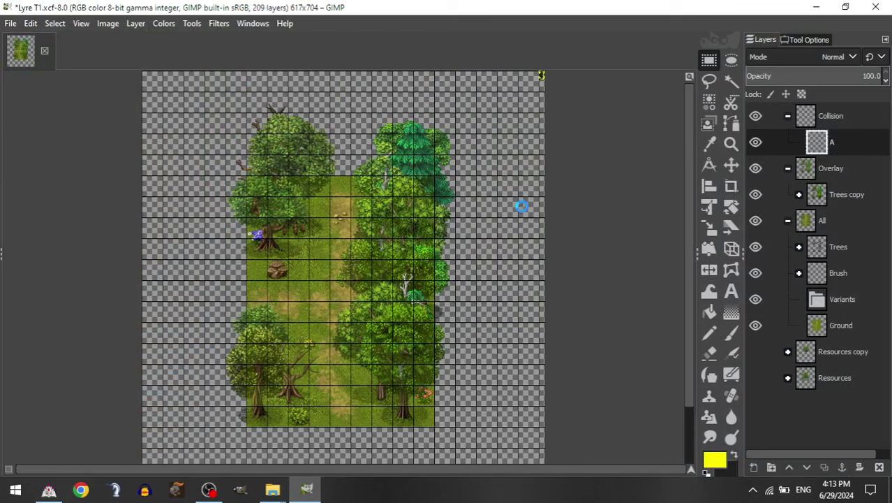
- Save Lyre T1.xcf, and close it after copying its Resources copy group
key(ctrl+s)
click(829, 350)
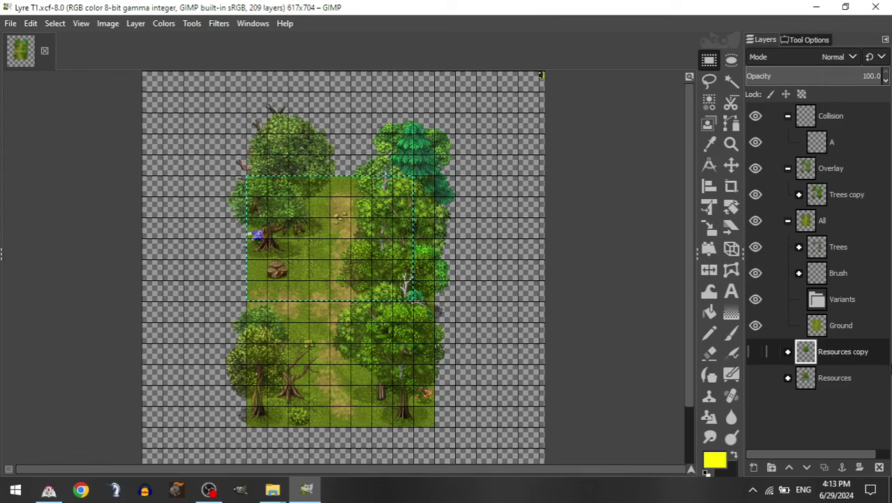
click(44, 50)
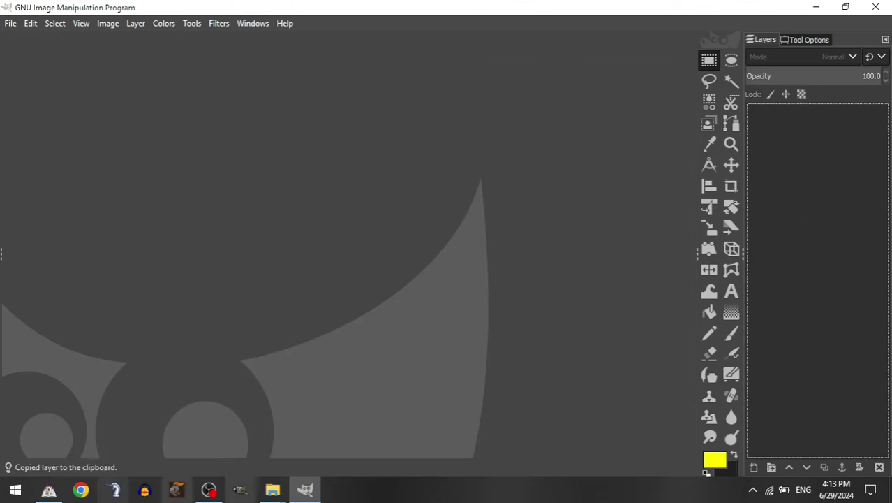
- Open the blank room template Lyre.xcf from the LYRE project folder in GIMP
click(272, 490)
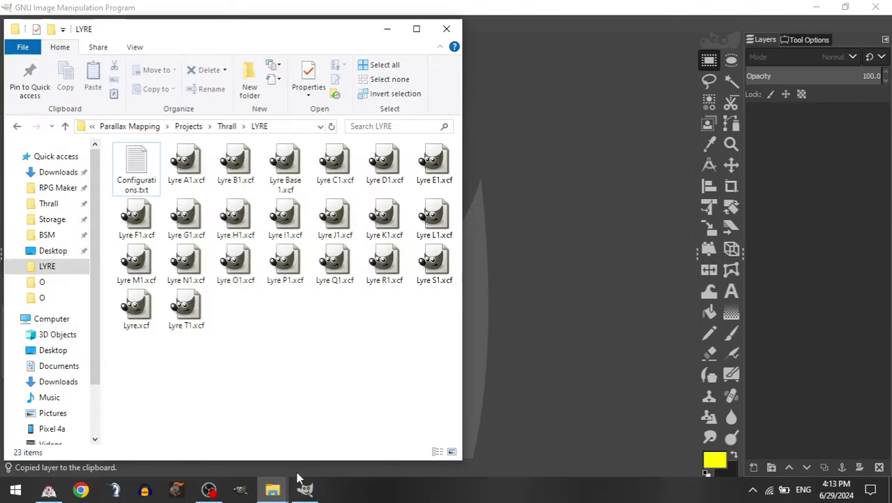
mouse_move(289, 475)
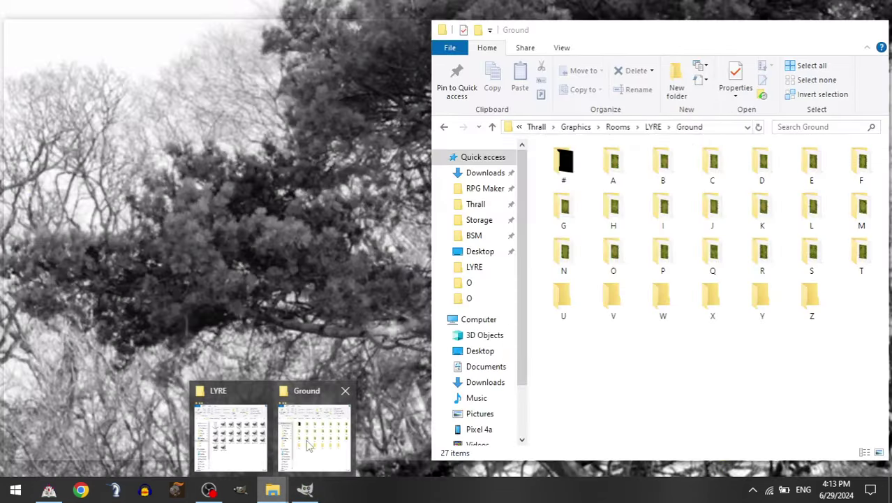
click(255, 443)
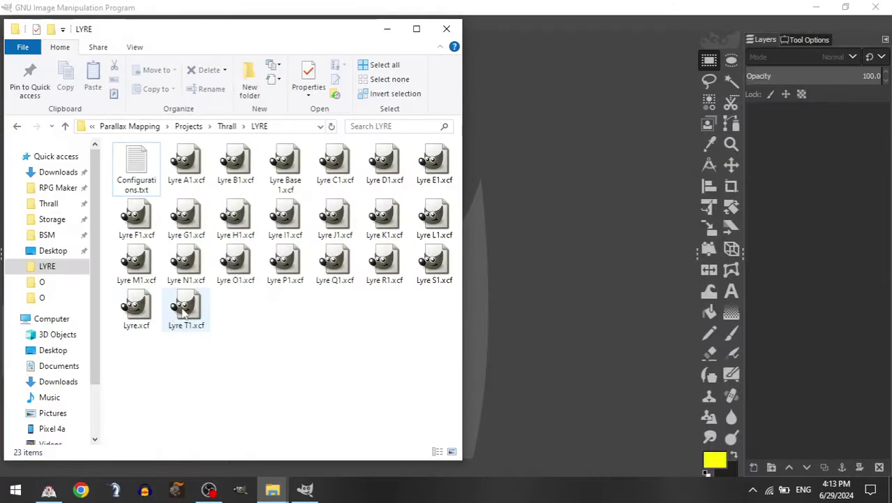
double_click(138, 307)
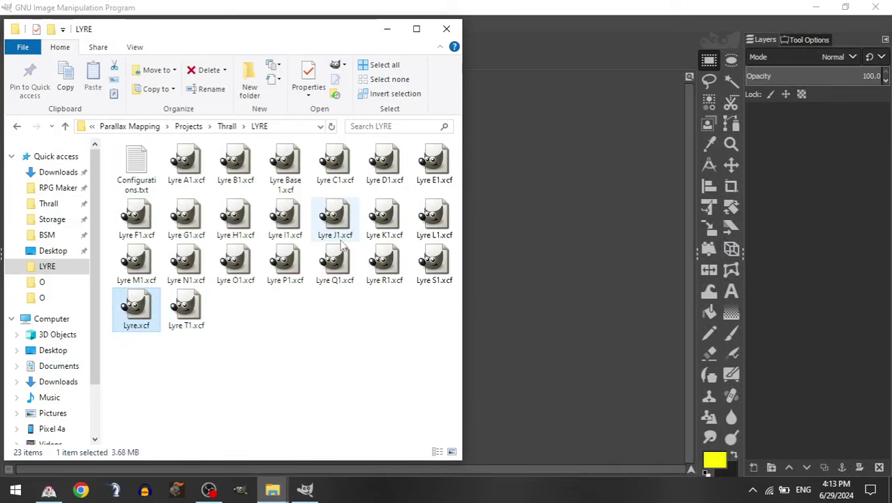
click(594, 17)
- Paste the copied Resources copy group above the Resources group and save the image as Lyre U1.xcf
click(847, 377)
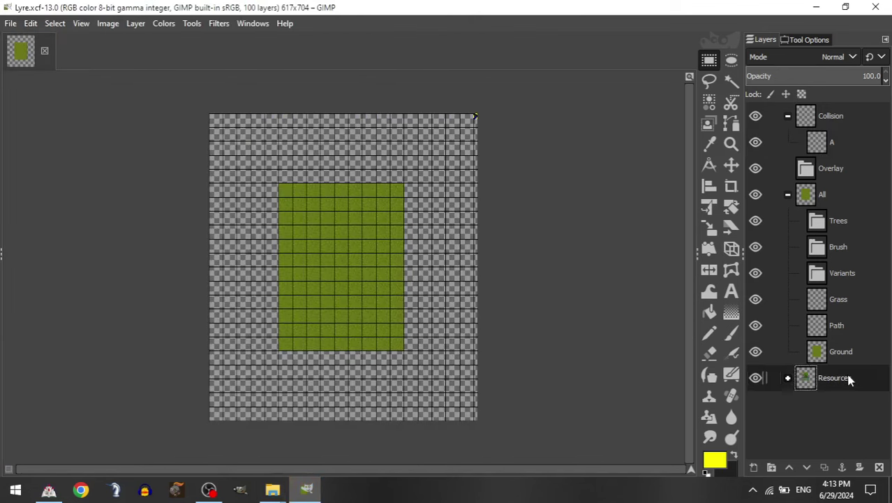
key(shift+ctrl+d)
click(11, 23)
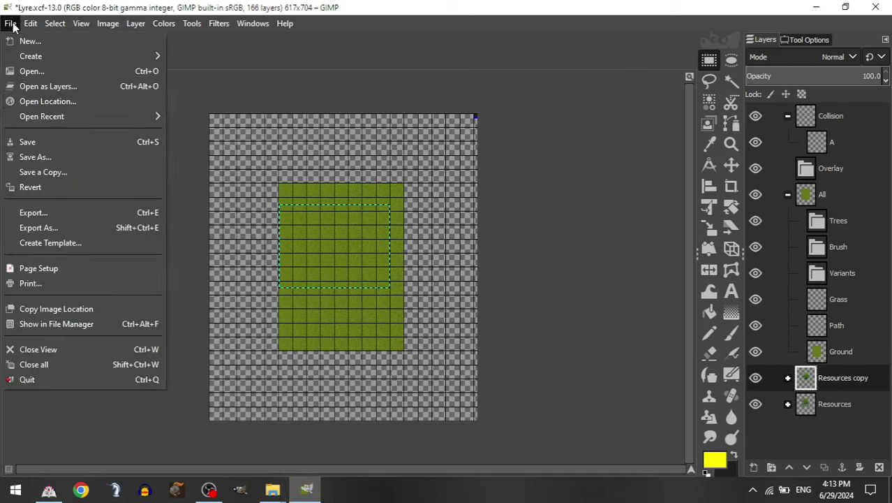
click(42, 160)
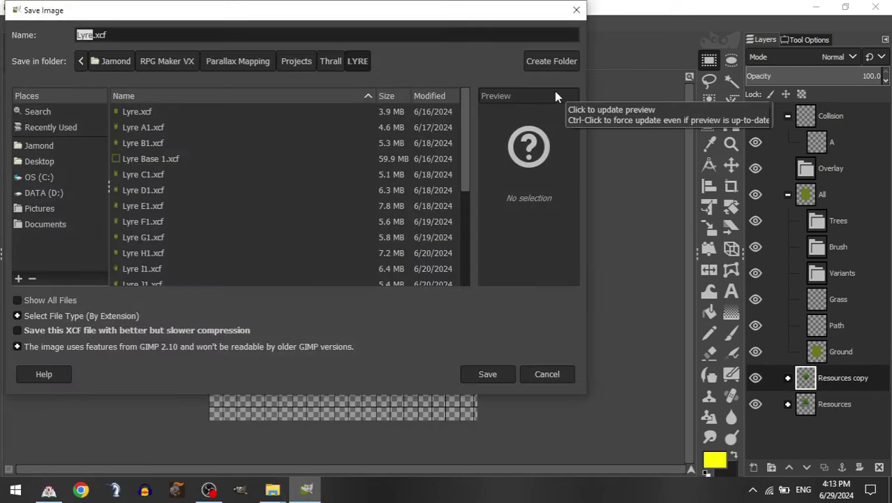
text(Lyre U1)
key(Return)
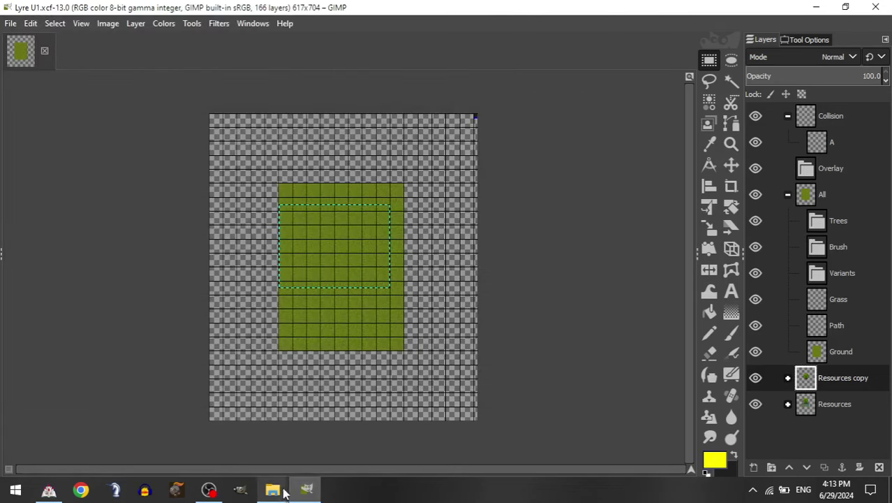
- Open Configurations.txt from the LYRE project folder, review the combined room, hall and variant total, and return to GIMP
mouse_move(273, 489)
click(230, 429)
double_click(130, 172)
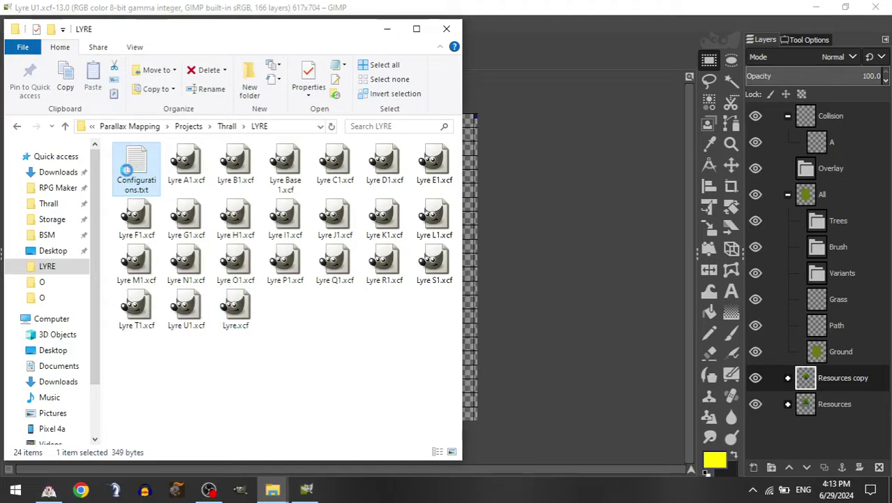
drag(148, 371, 303, 383)
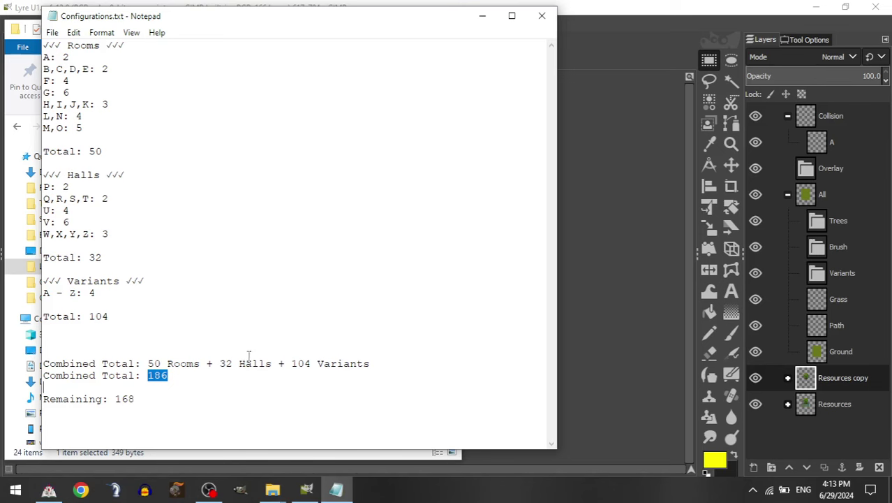
click(614, 23)
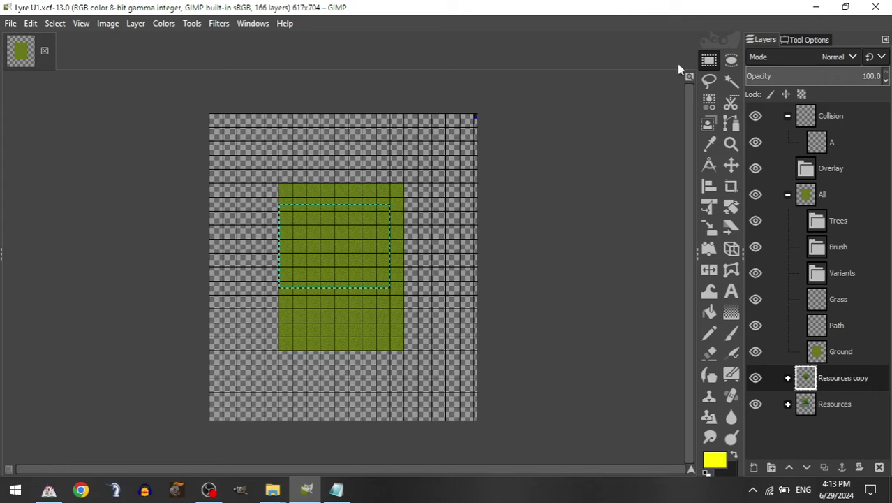
- Move the Resources copy layer group up so its upper edge aligns with the upper edge of the green ground
ctrl+scroll(389, 250, up, 1)
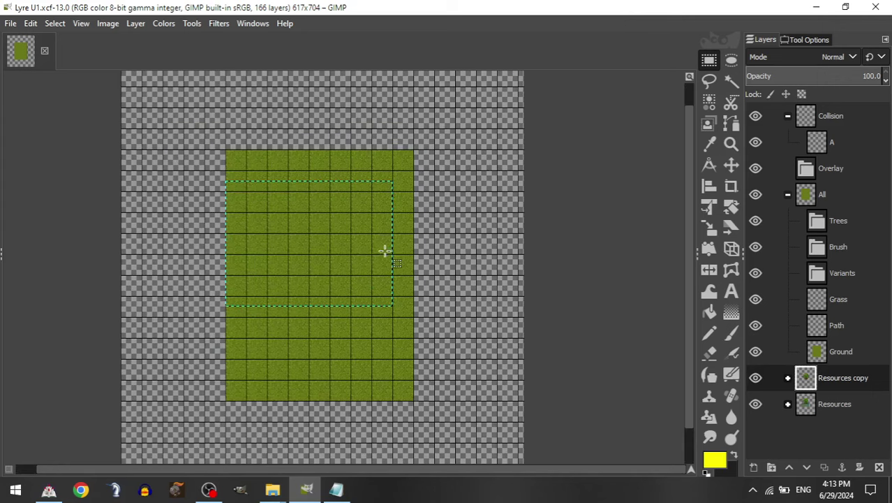
scroll(390, 227, left, 1)
key(m)
drag(366, 225, 364, 197)
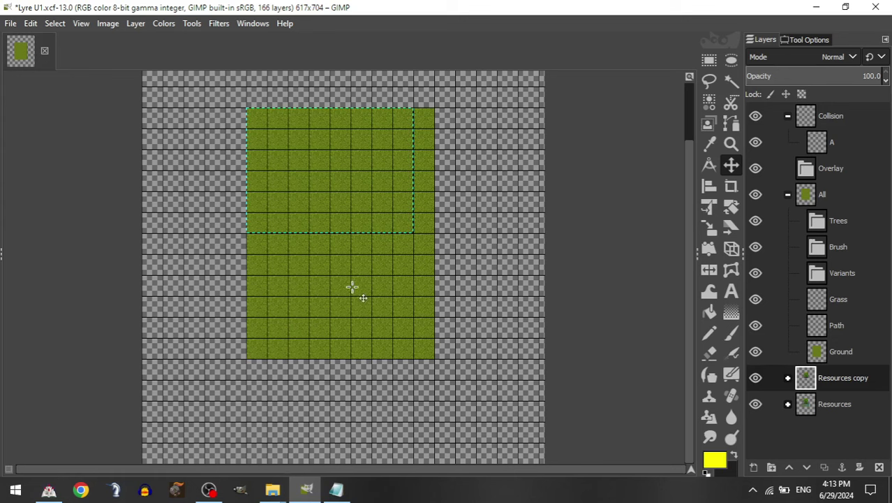
- Switch to File Explorer and open Ground50.png from the OLD > Lyre Forest folder of the Thrall project
click(272, 488)
click(258, 439)
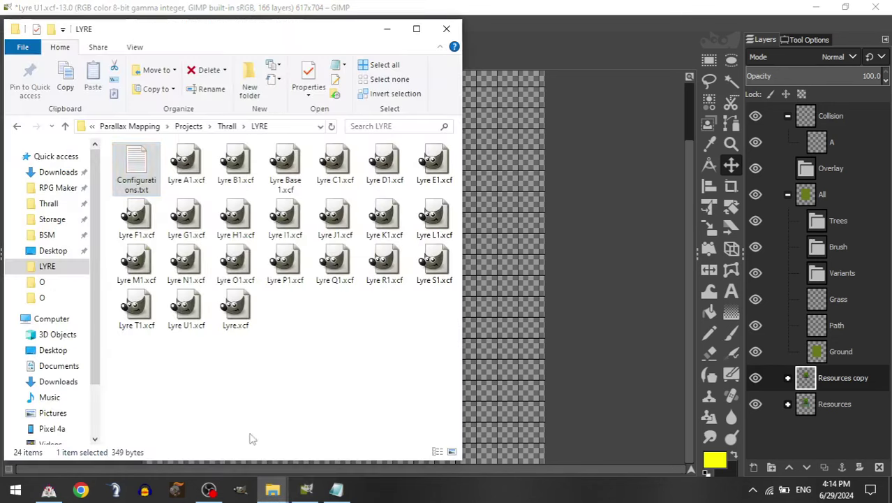
click(65, 126)
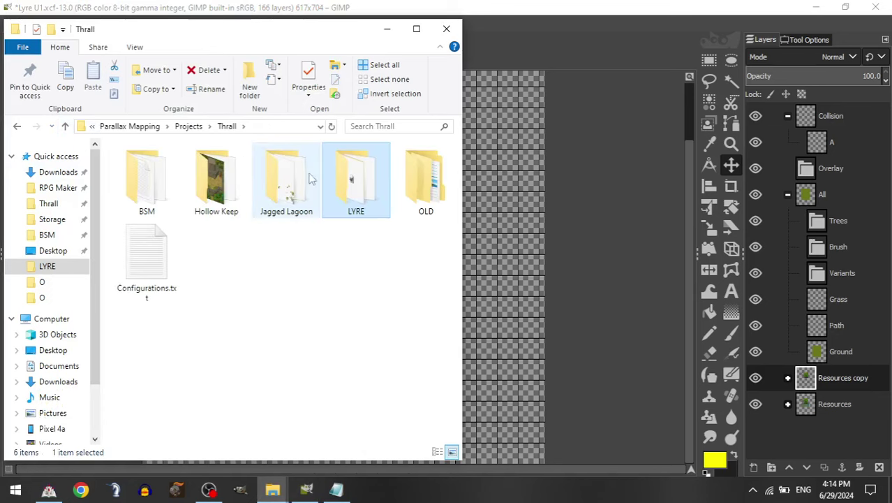
double_click(447, 177)
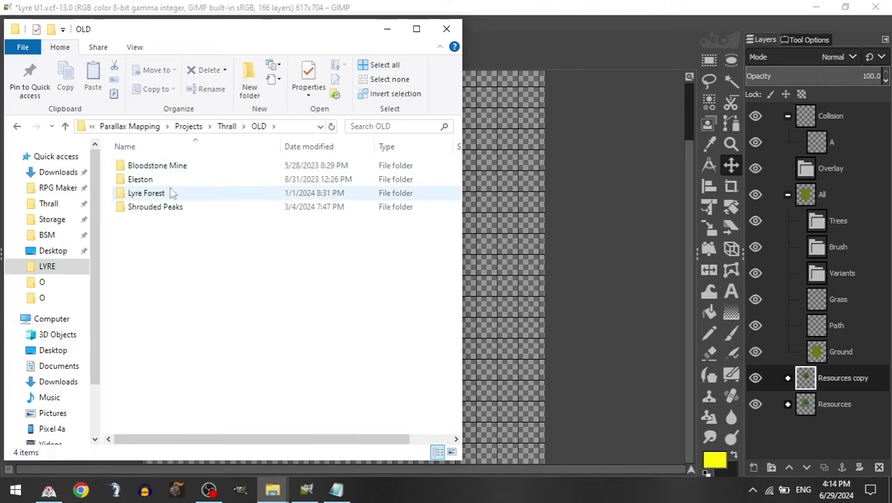
click(162, 195)
double_click(163, 195)
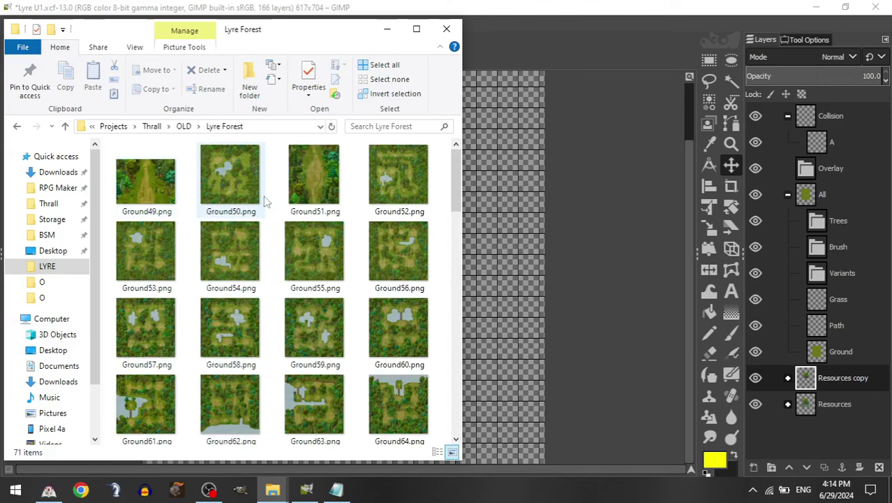
click(239, 178)
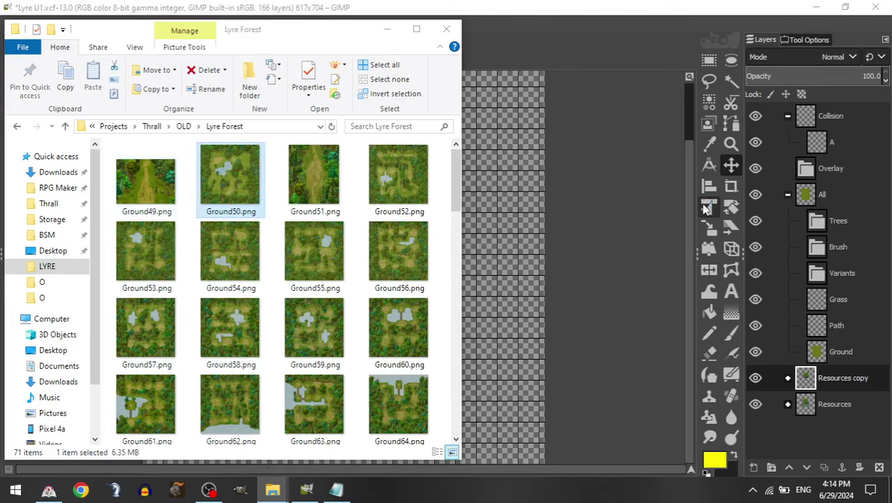
- Examine the paths, pond and tree placement across the Ground50.png forest map at 100% zoom, then close the image
scroll(676, 229, up, 2)
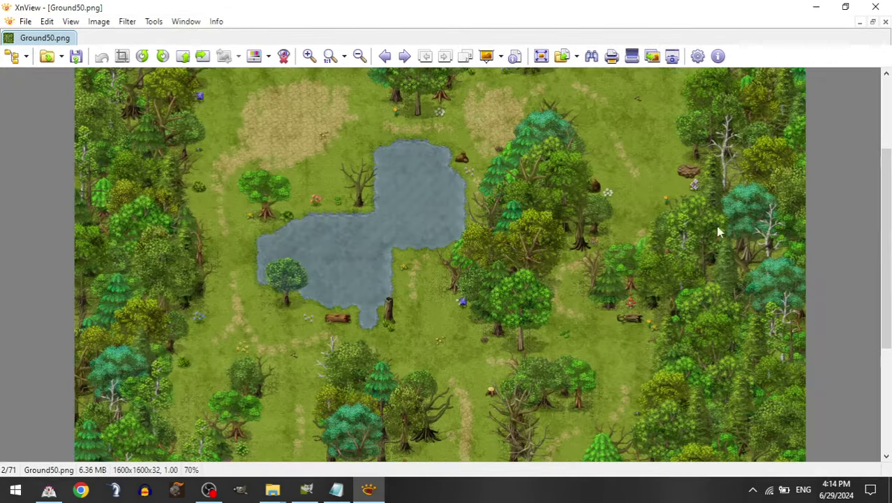
scroll(863, 207, up, 1)
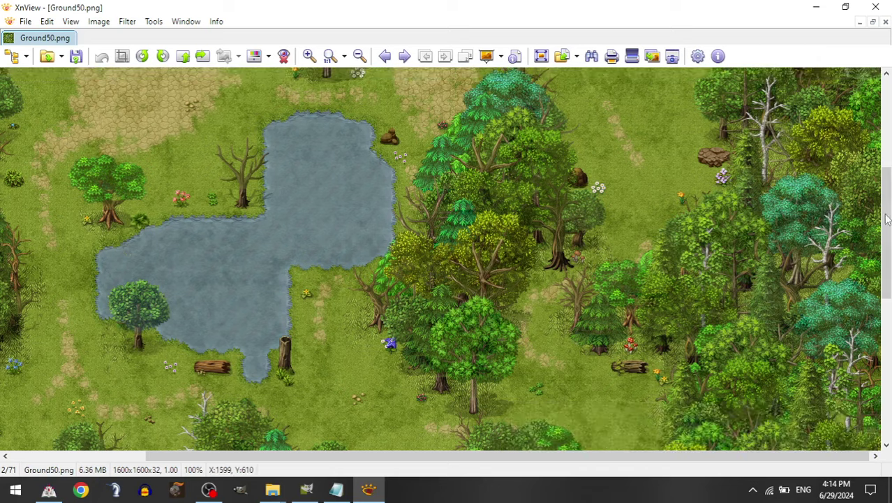
drag(886, 220, 888, 178)
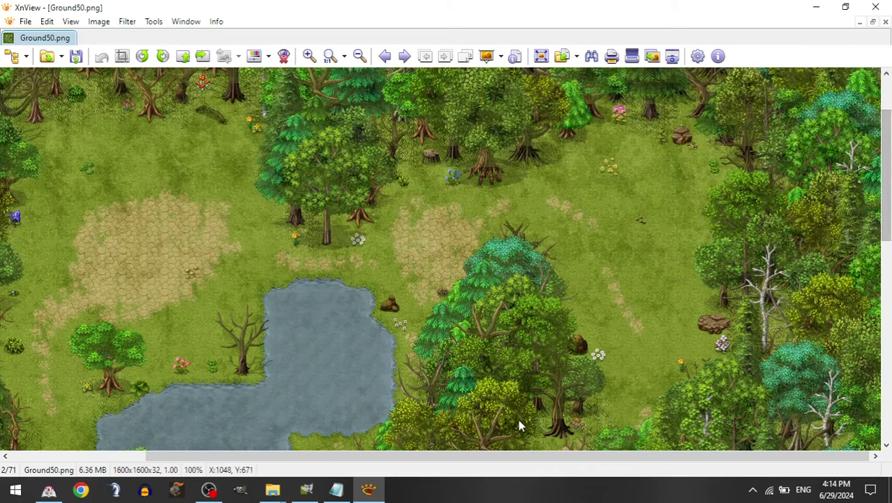
drag(512, 456, 335, 462)
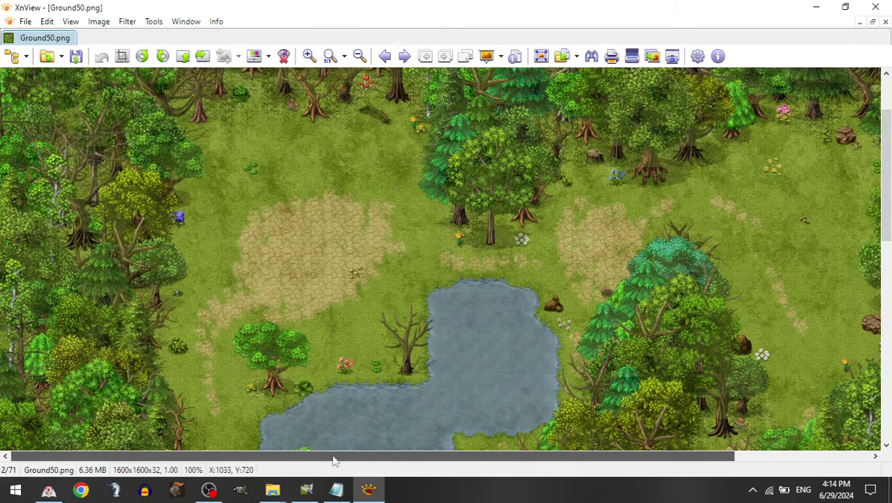
drag(889, 166, 875, 317)
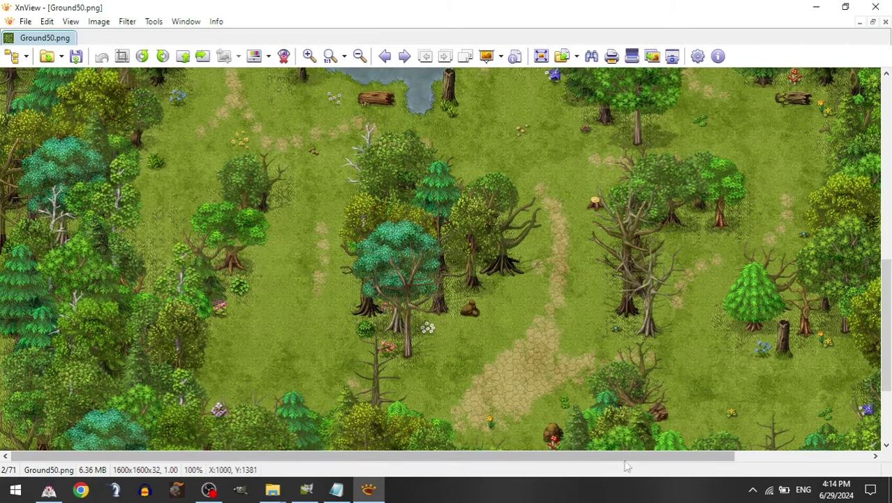
drag(446, 461, 603, 456)
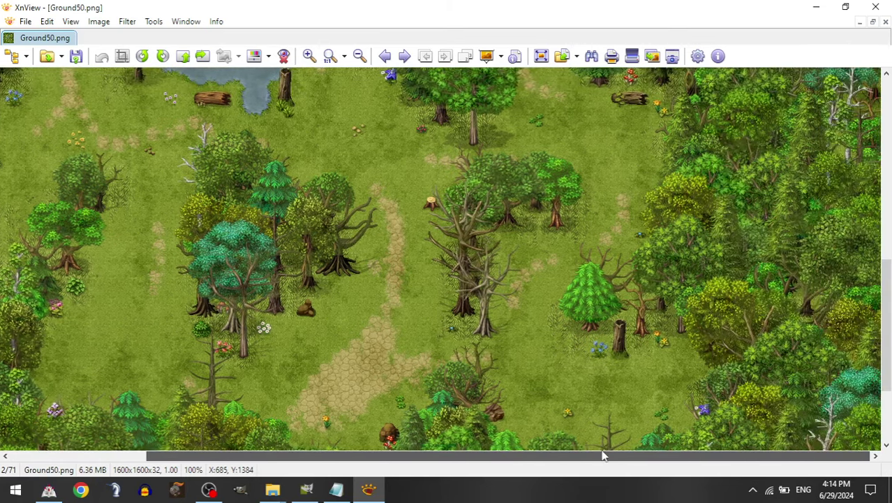
drag(884, 296, 890, 260)
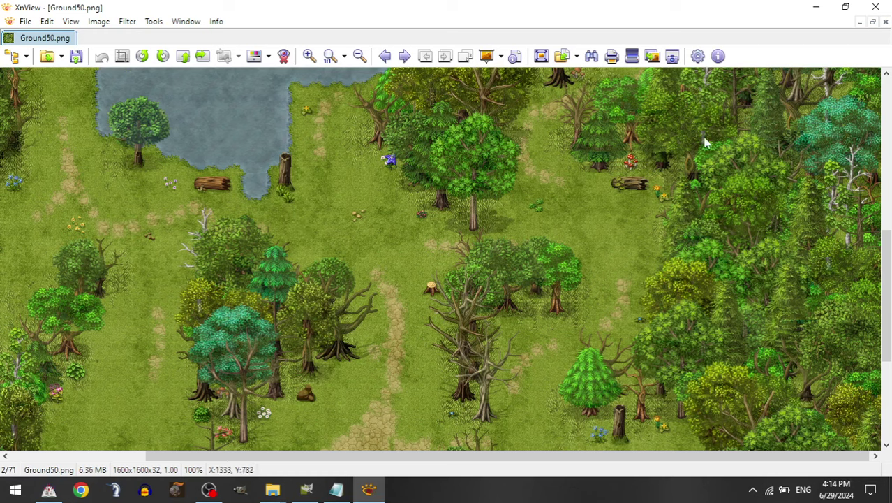
drag(889, 253, 888, 293)
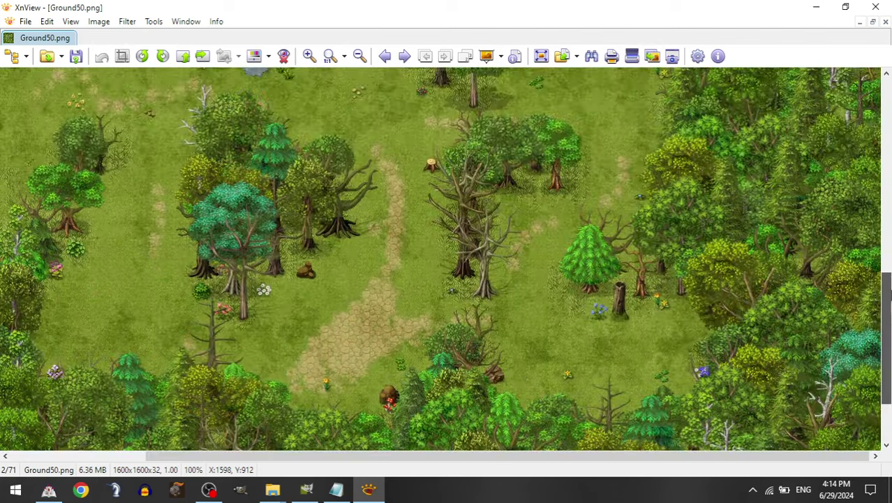
drag(584, 456, 454, 479)
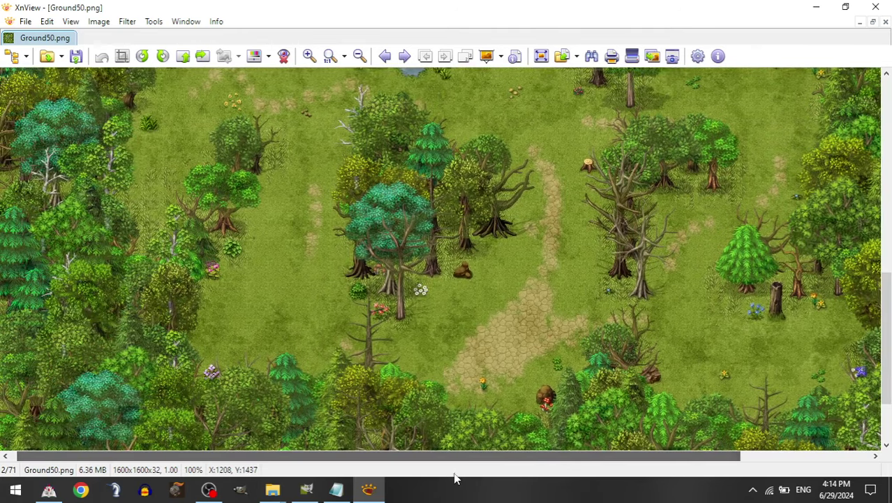
drag(889, 372, 889, 199)
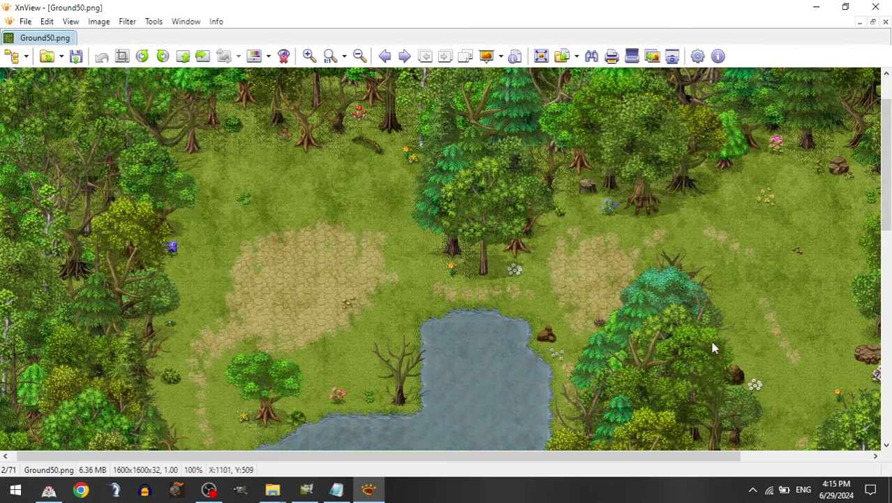
key(Escape)
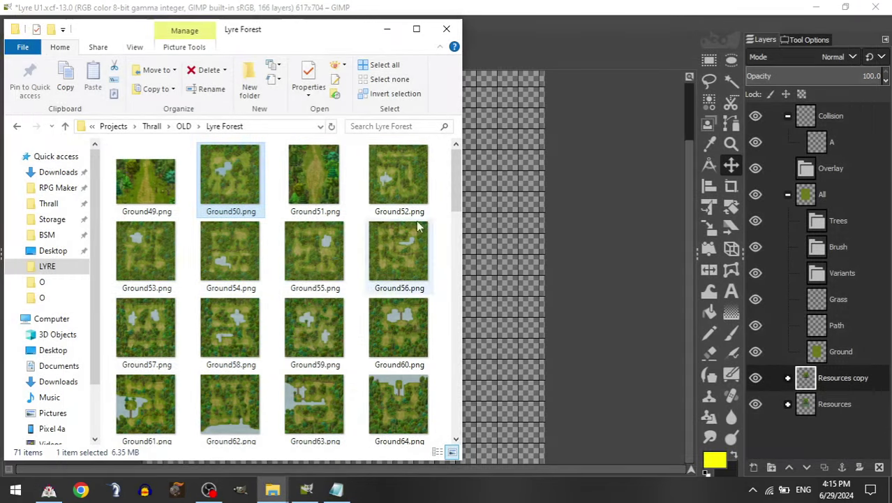
- Go back up to the Thrall project folder and open its LYRE folder
click(65, 127)
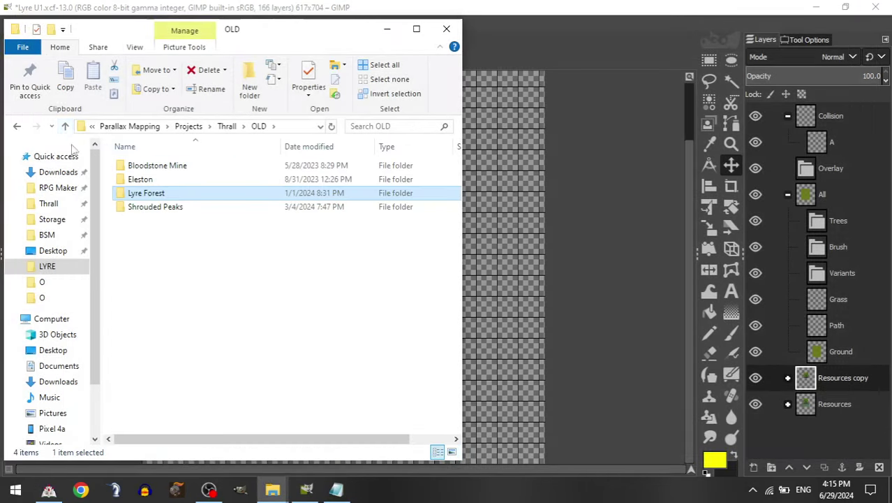
click(65, 126)
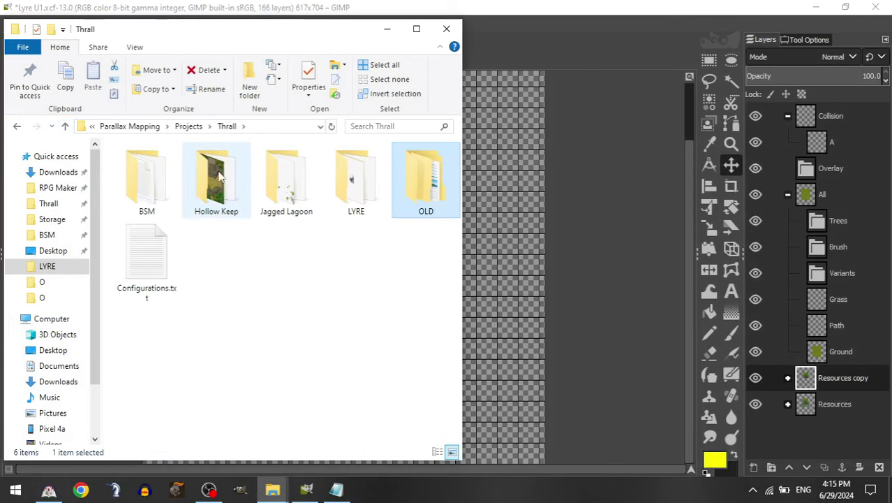
double_click(358, 180)
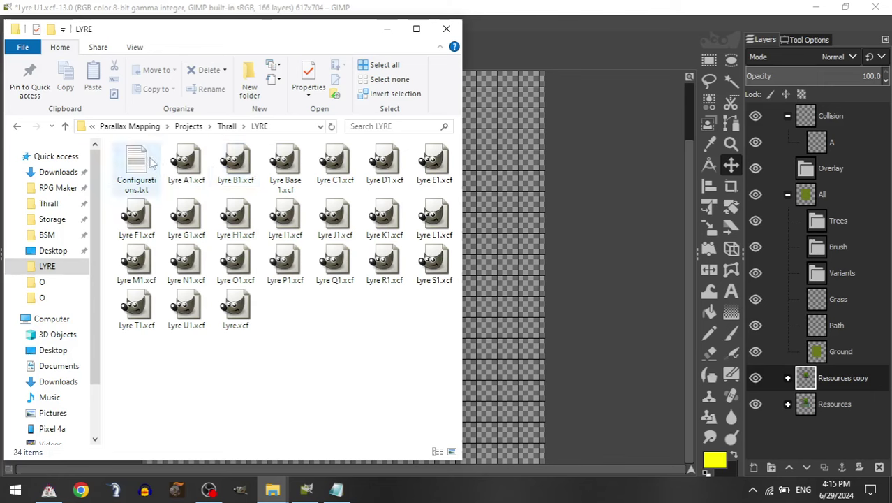
- Check the exported image in subfolder A of the Rooms > LYRE > Ground graphics folder and return to GIMP
mouse_move(272, 488)
click(317, 424)
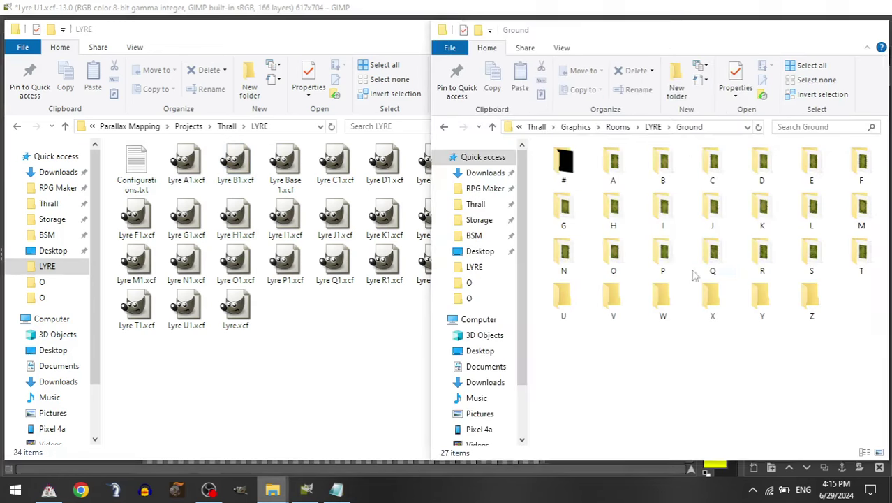
double_click(614, 166)
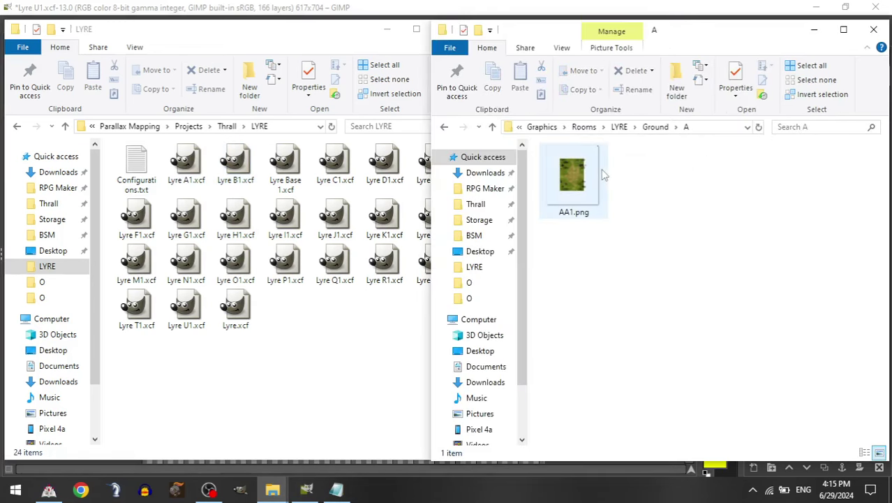
click(493, 128)
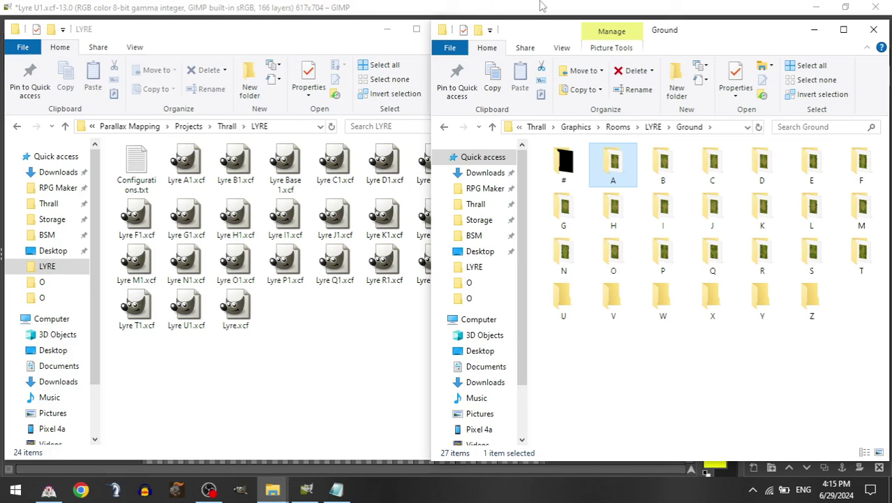
click(513, 6)
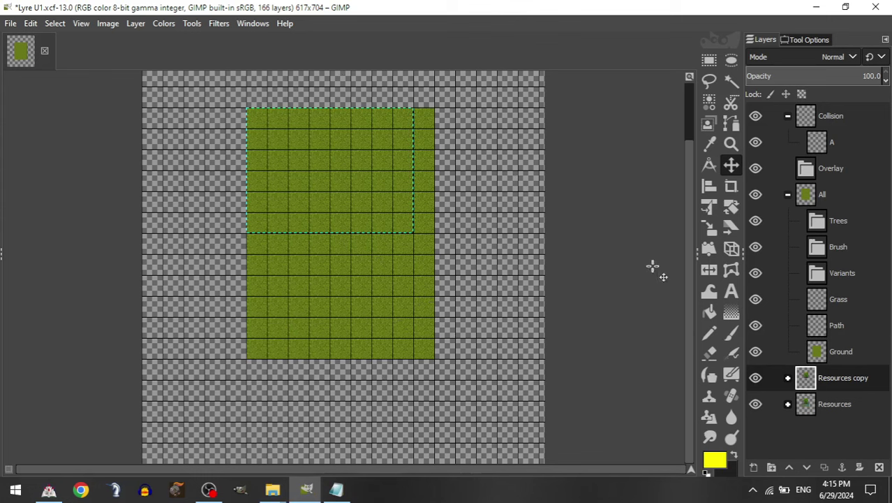
- Delete the Grass and Path layers from the All group
click(840, 369)
drag(812, 354, 889, 290)
click(855, 309)
key(Delete)
key(Delete)
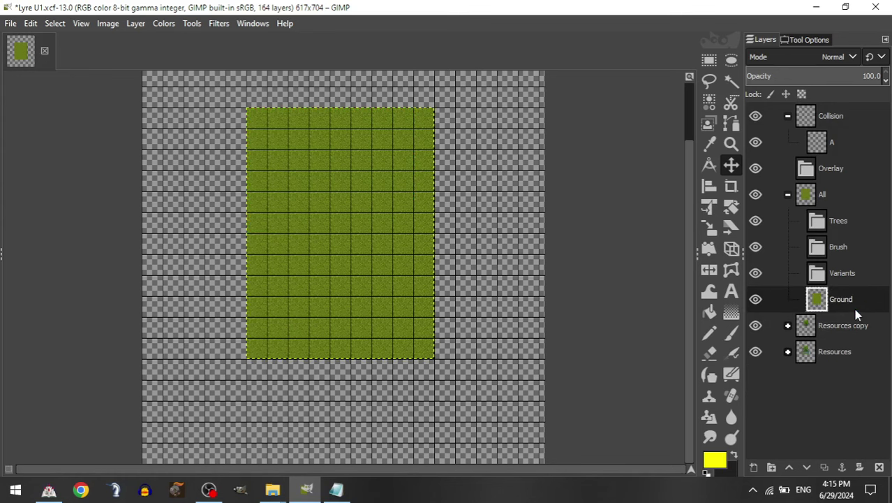
- Set up the Clone tool with the Acrylic 05 brush and a spacing of 75, and pick its source pattern
key(c)
click(810, 40)
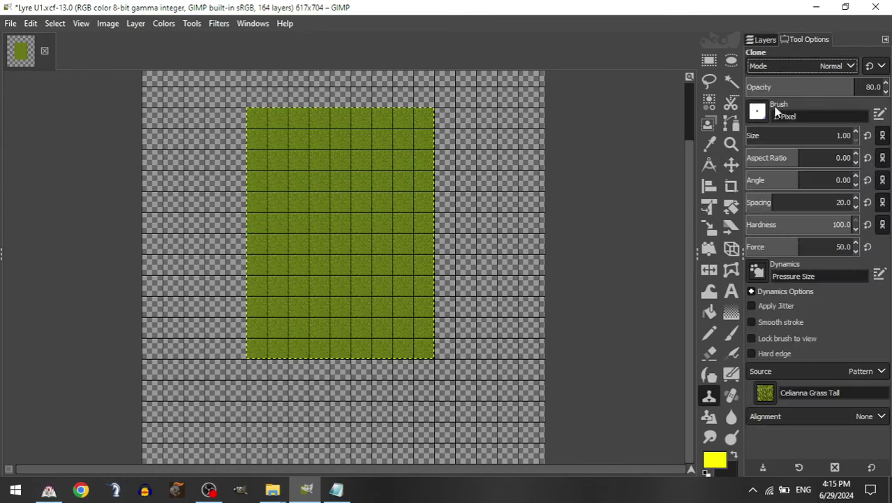
click(759, 114)
click(802, 165)
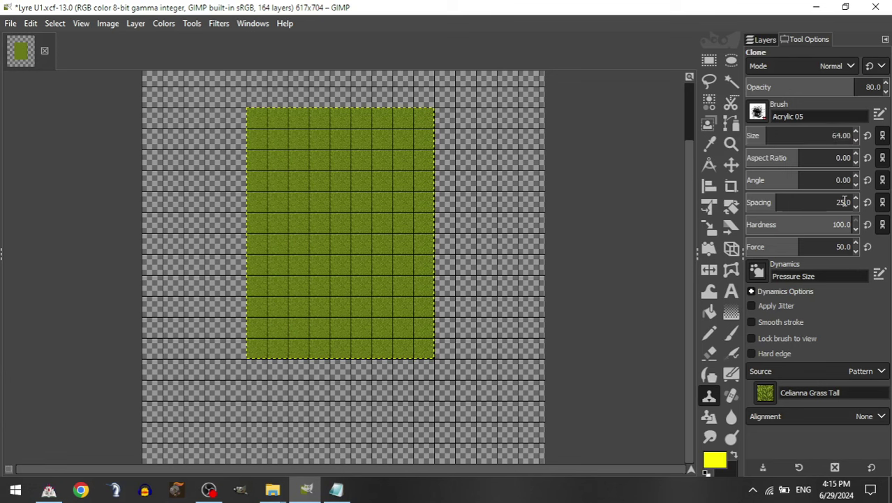
text(.)
key(Return)
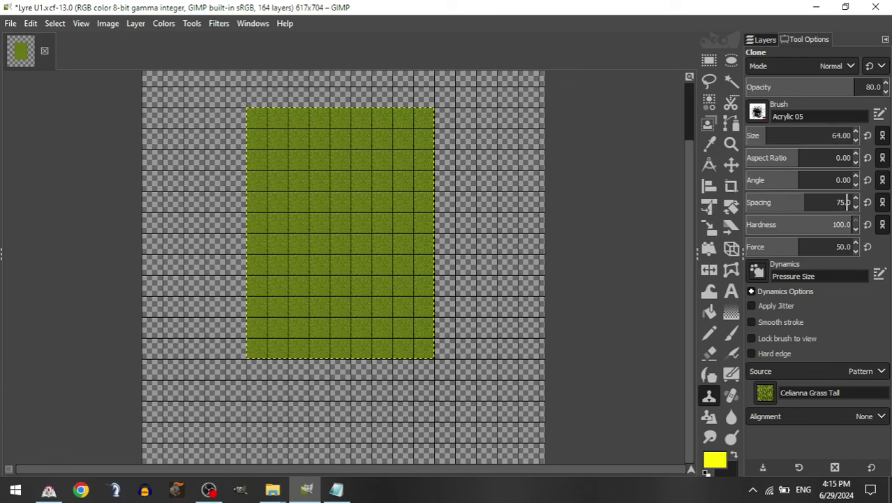
click(765, 392)
click(759, 202)
- Expand the Resources layer group and select its Dirt Sample layer
click(764, 40)
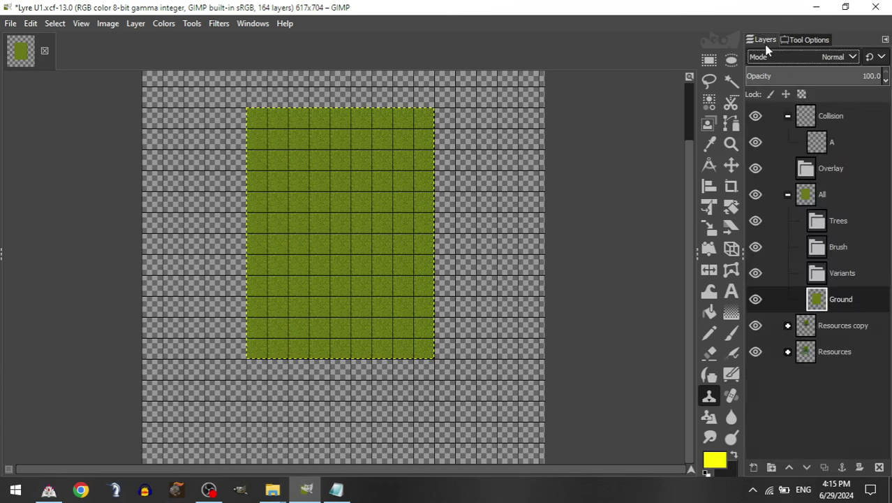
click(788, 352)
scroll(839, 398, down, 2)
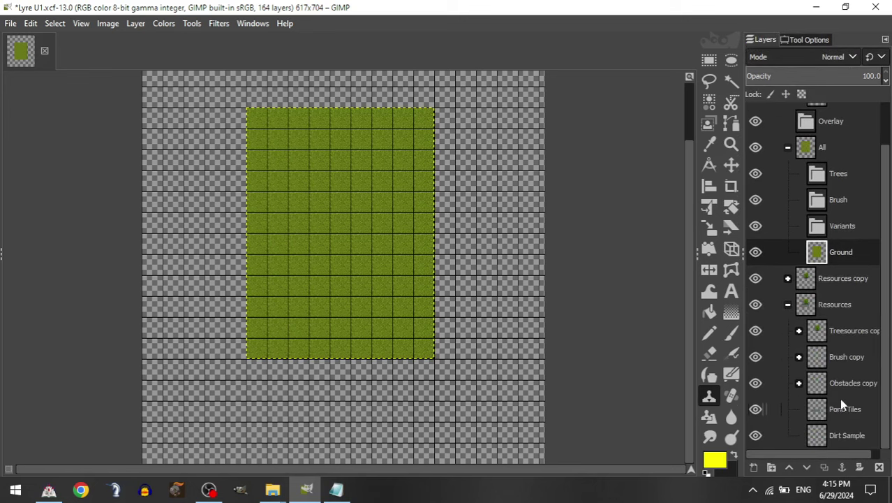
click(814, 439)
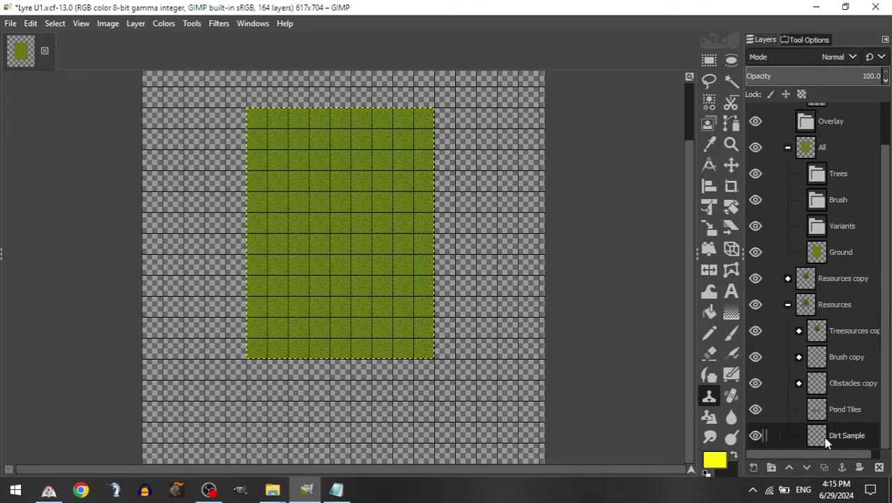
- Paint a row of dirt patches across the middle of the Ground layer with the Clone tool
click(788, 304)
click(840, 304)
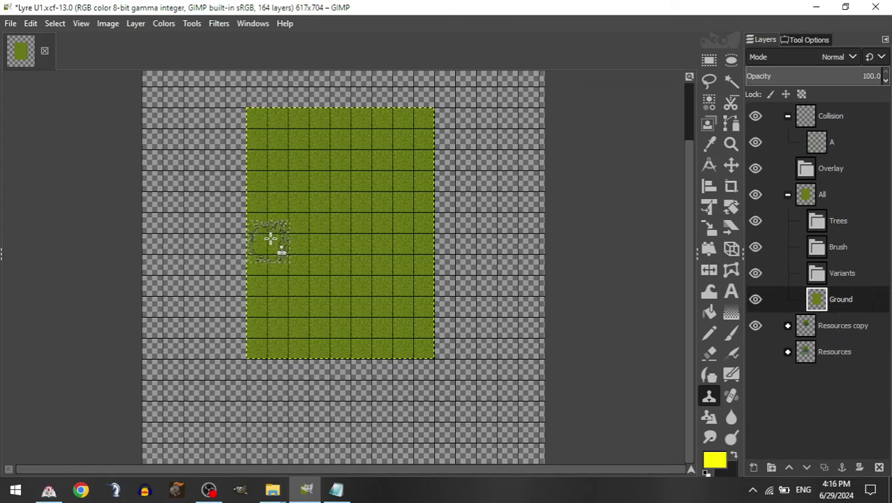
mouse_move(271, 239)
mouse_down()
mouse_move(259, 236)
mouse_move(355, 223)
mouse_move(428, 241)
mouse_move(415, 244)
mouse_up()
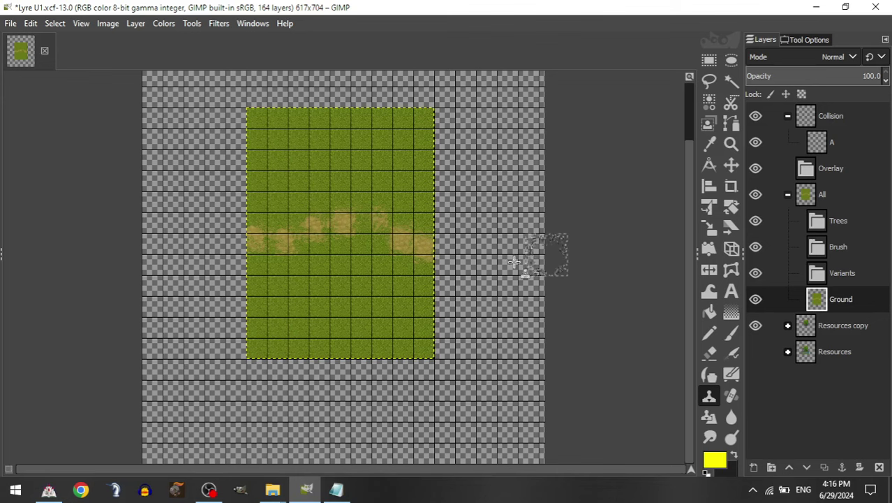
key(ctrl+z)
mouse_move(266, 225)
mouse_down()
mouse_move(259, 234)
mouse_move(292, 245)
mouse_move(343, 219)
mouse_move(388, 237)
mouse_move(418, 232)
mouse_up()
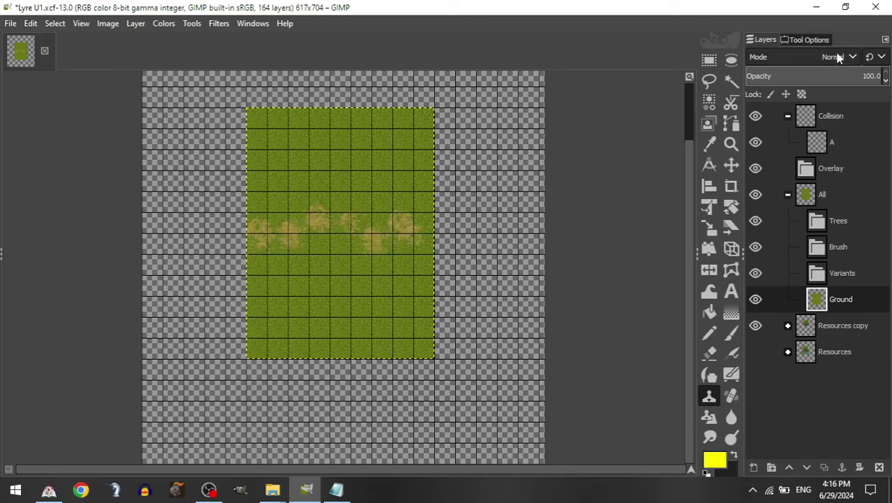
- Switch the clone source to a bladed grass pattern and paint tall grass on the Ground layer above and below the dirt patches
click(809, 39)
click(764, 395)
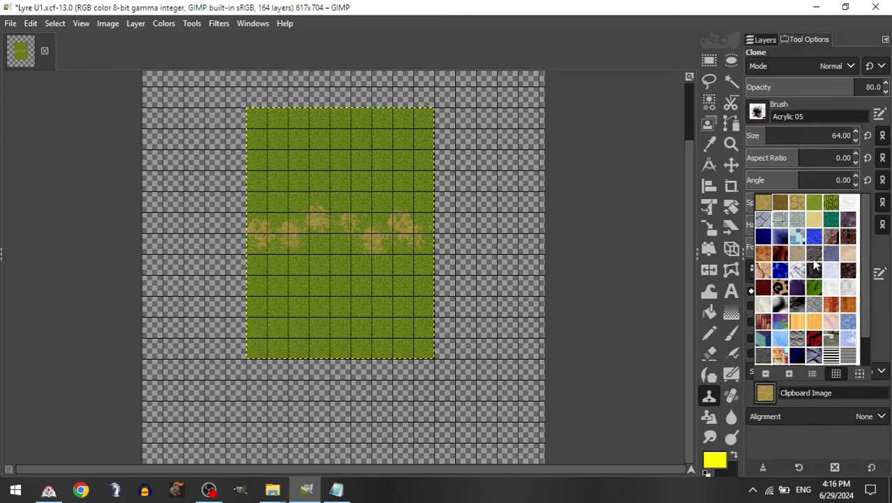
click(815, 264)
click(762, 39)
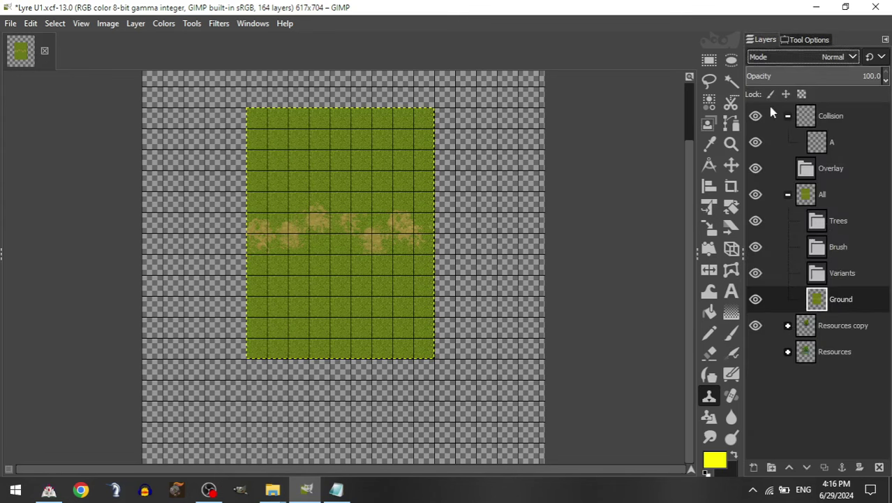
click(836, 299)
mouse_move(278, 132)
mouse_down()
mouse_move(324, 137)
mouse_move(375, 124)
mouse_move(396, 143)
mouse_move(318, 137)
mouse_move(288, 149)
mouse_move(386, 161)
mouse_move(404, 186)
mouse_move(328, 178)
mouse_move(396, 173)
mouse_move(285, 175)
mouse_move(275, 197)
mouse_move(275, 161)
mouse_move(300, 177)
mouse_move(271, 138)
mouse_move(383, 130)
mouse_move(405, 261)
mouse_move(386, 278)
mouse_move(307, 266)
mouse_move(269, 277)
mouse_move(337, 262)
mouse_move(316, 260)
mouse_move(273, 296)
mouse_move(294, 308)
mouse_move(373, 306)
mouse_move(393, 317)
mouse_move(412, 298)
mouse_move(390, 324)
mouse_move(254, 329)
mouse_move(387, 327)
mouse_move(420, 230)
mouse_up()
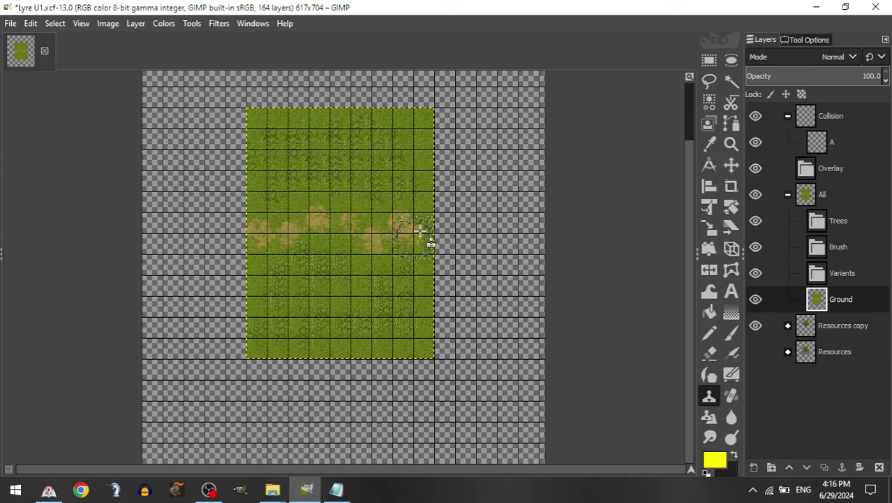
scroll(406, 198, up, 1)
scroll(416, 199, down, 1)
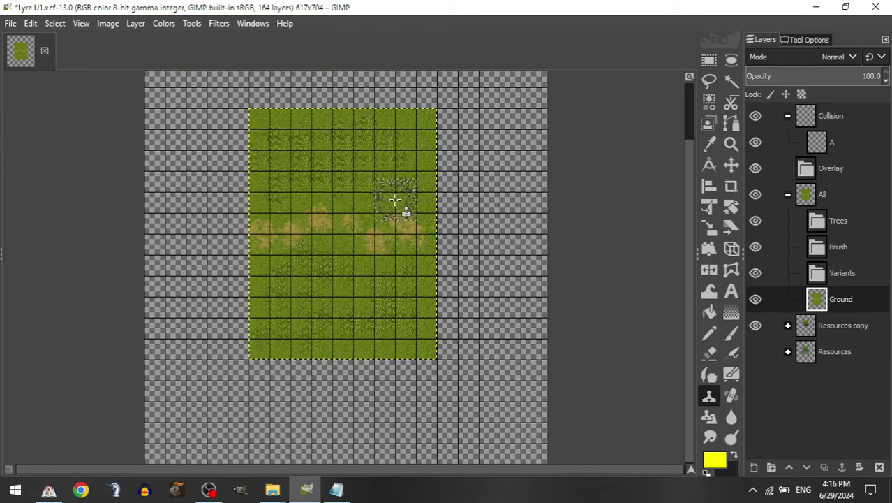
- Shade the grass above and below the dirt patches with Dodge/Burn strokes while the grid is hidden
key(shift+d)
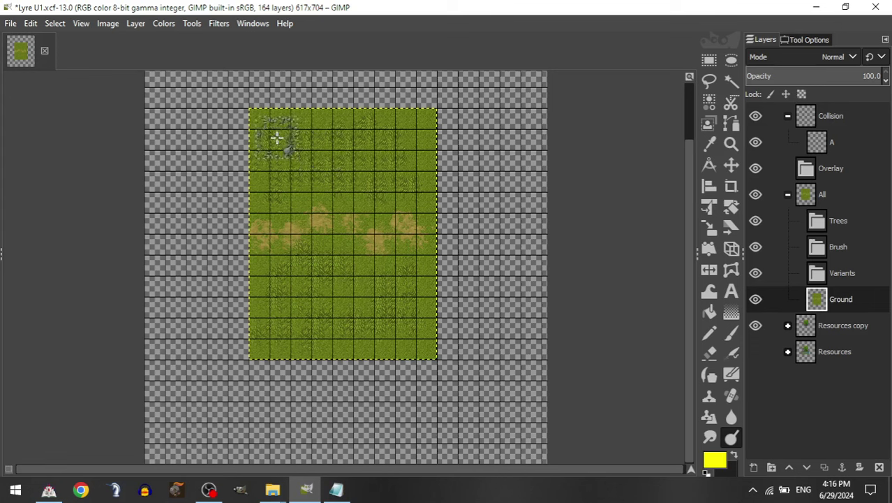
key(ctrl+g)
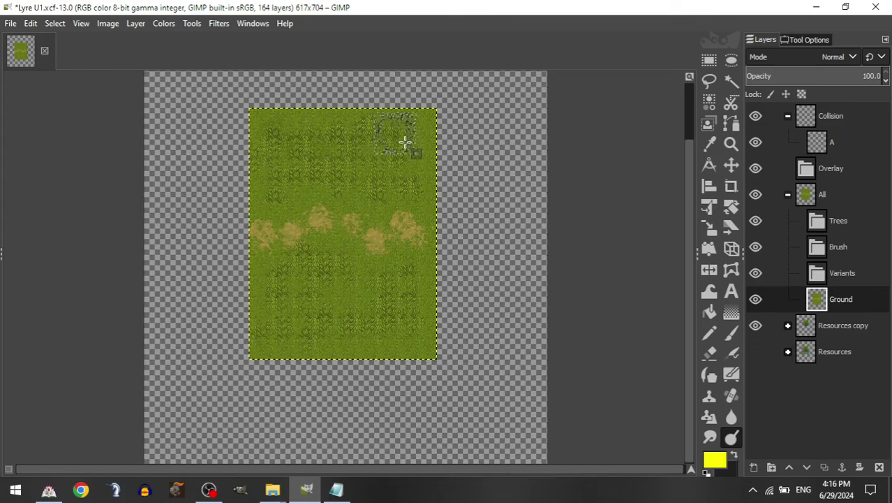
mouse_move(405, 143)
mouse_down()
mouse_move(325, 149)
mouse_move(297, 163)
mouse_move(401, 167)
mouse_move(374, 186)
mouse_move(275, 174)
mouse_move(378, 191)
mouse_move(391, 223)
mouse_move(258, 223)
mouse_move(418, 234)
mouse_move(273, 277)
mouse_move(394, 282)
mouse_move(319, 291)
mouse_move(285, 317)
mouse_move(398, 325)
mouse_move(303, 330)
mouse_up()
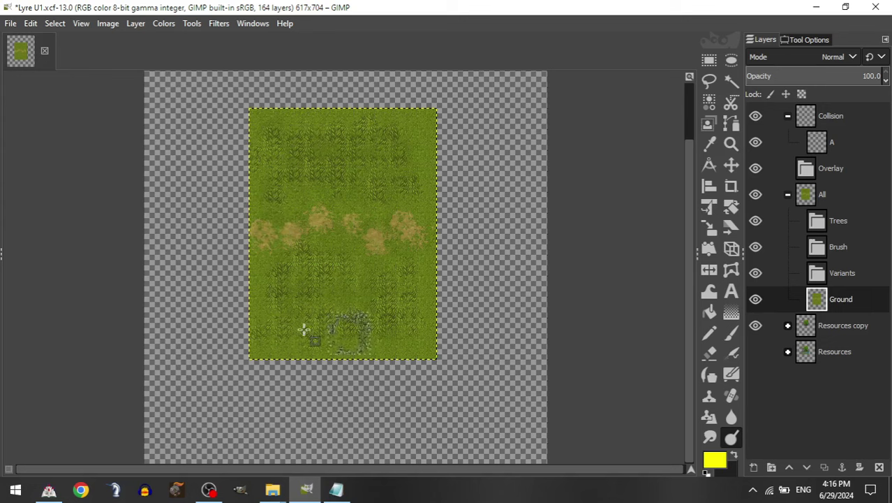
mouse_move(280, 168)
mouse_down()
mouse_move(383, 207)
mouse_move(284, 217)
mouse_move(391, 233)
mouse_move(405, 248)
mouse_move(280, 266)
mouse_move(403, 293)
mouse_move(303, 322)
mouse_move(409, 334)
mouse_move(342, 338)
mouse_move(296, 299)
mouse_up()
mouse_move(390, 144)
mouse_down()
mouse_move(281, 179)
mouse_move(389, 201)
mouse_move(371, 234)
mouse_move(290, 238)
mouse_move(398, 257)
mouse_move(268, 303)
mouse_move(361, 314)
mouse_move(350, 333)
mouse_move(332, 333)
mouse_move(407, 322)
mouse_move(385, 208)
mouse_move(401, 148)
mouse_move(284, 160)
mouse_up()
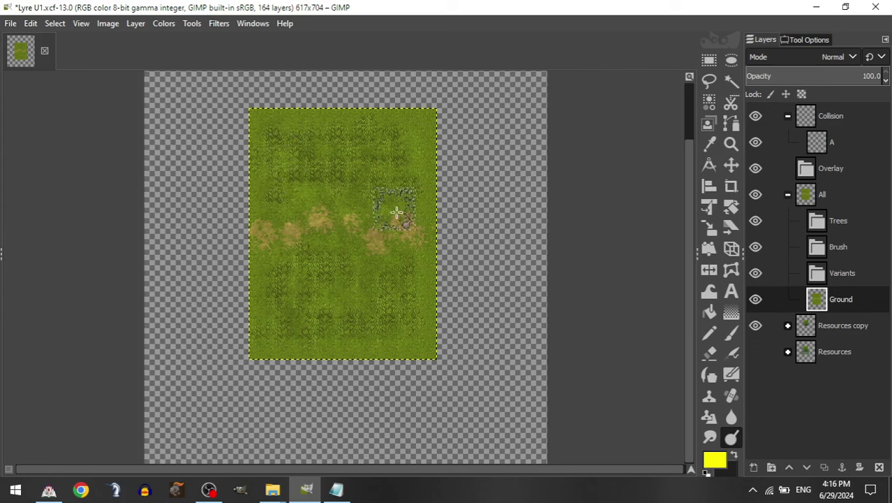
mouse_move(396, 211)
mouse_down()
mouse_move(294, 211)
mouse_move(354, 238)
mouse_move(413, 234)
mouse_move(294, 269)
mouse_move(295, 287)
mouse_move(391, 314)
mouse_move(286, 325)
mouse_move(381, 320)
mouse_up()
key(r)
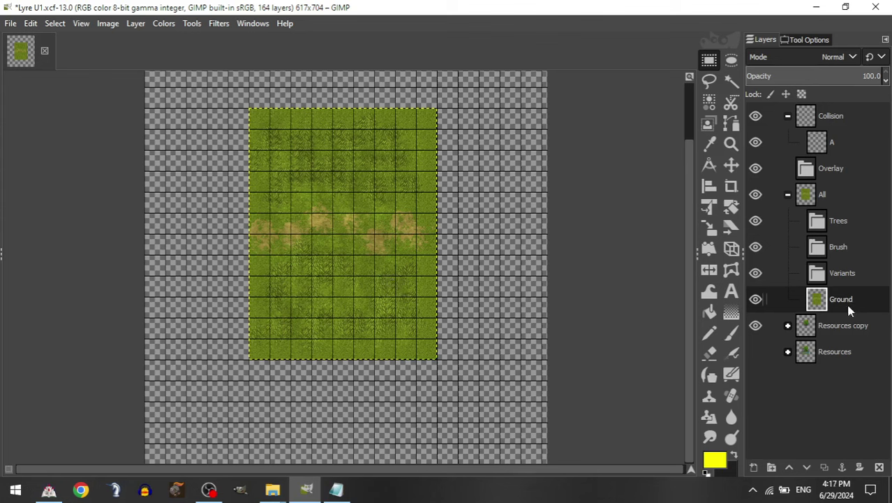
- Move a leafy green tree from the Short Trees group into the Trees group and place it at the ground's upper-left corner
click(789, 327)
click(849, 352)
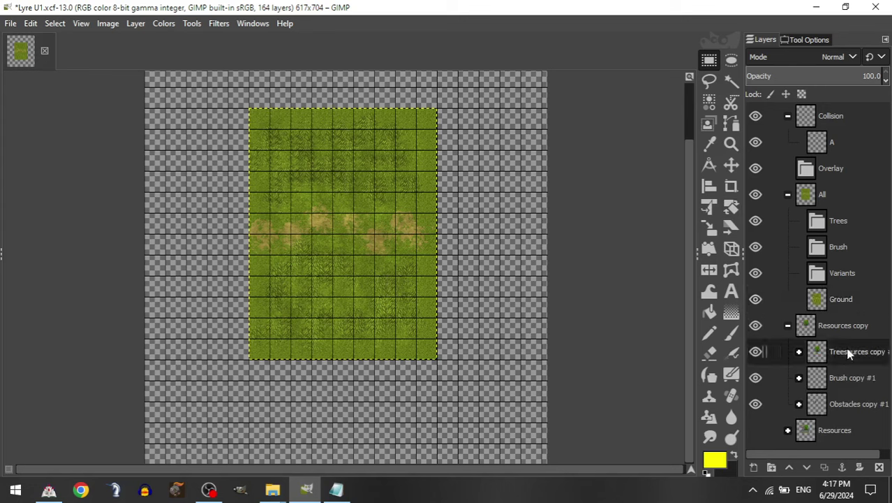
click(799, 352)
click(810, 330)
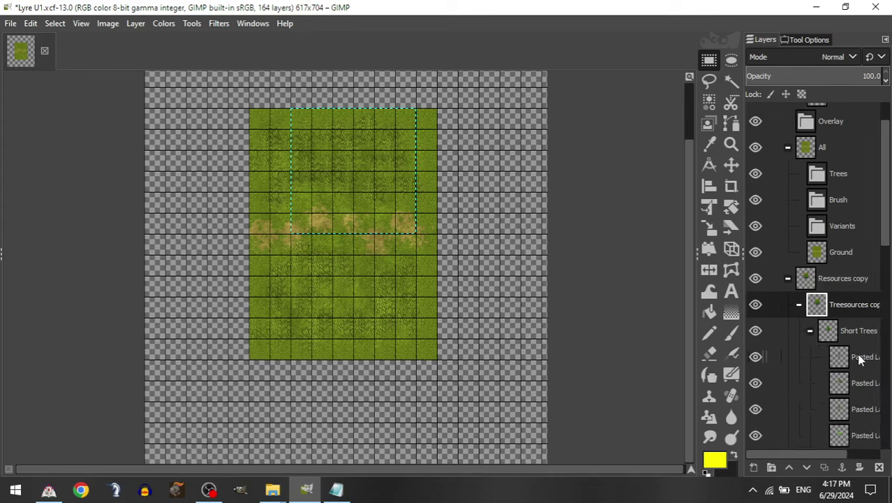
click(866, 358)
drag(866, 407, 846, 173)
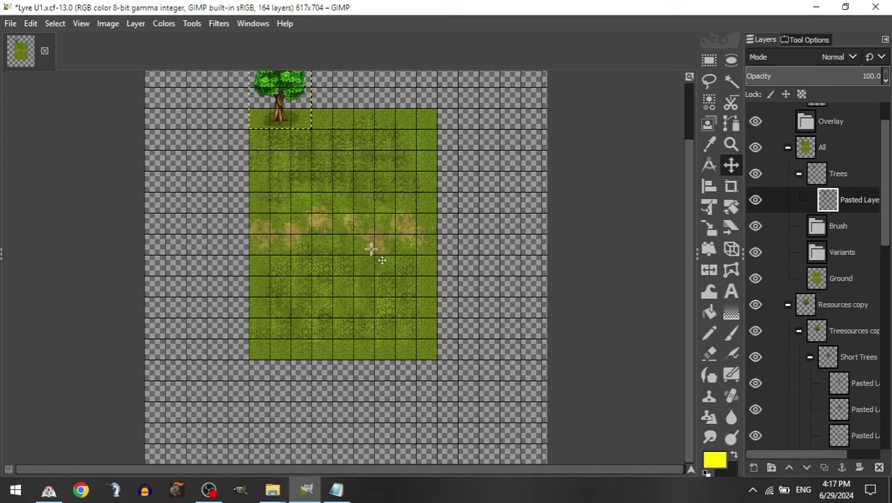
scroll(373, 249, up, 3)
click(810, 356)
scroll(831, 351, down, 1)
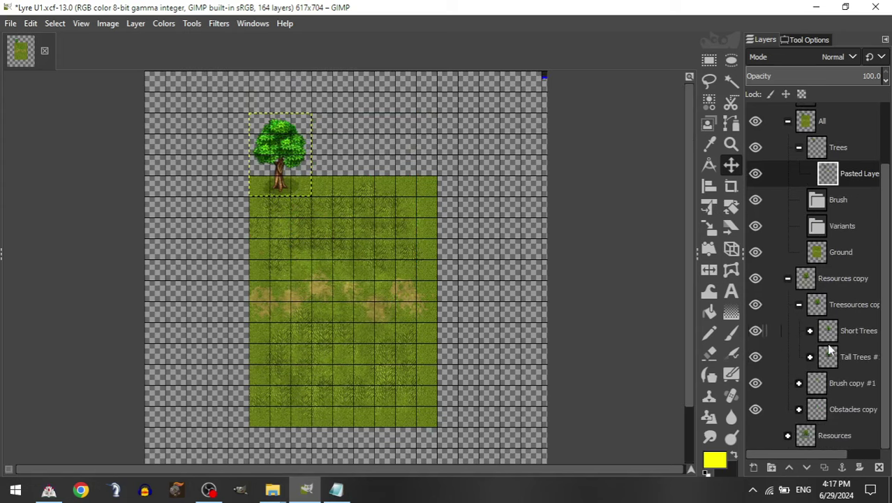
- Try a second leafy tree beside the first one, and return its layer to the Short Trees group
click(810, 330)
drag(859, 419, 838, 145)
drag(450, 374, 466, 268)
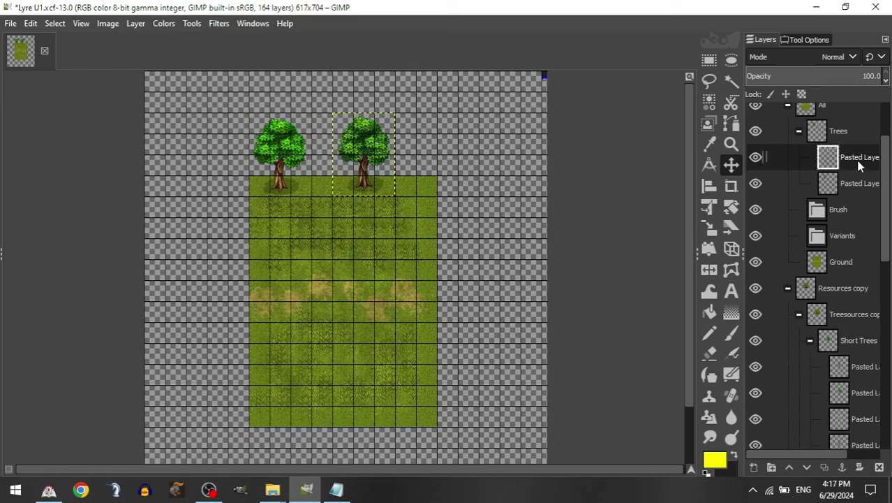
drag(860, 165, 802, 176)
click(799, 157)
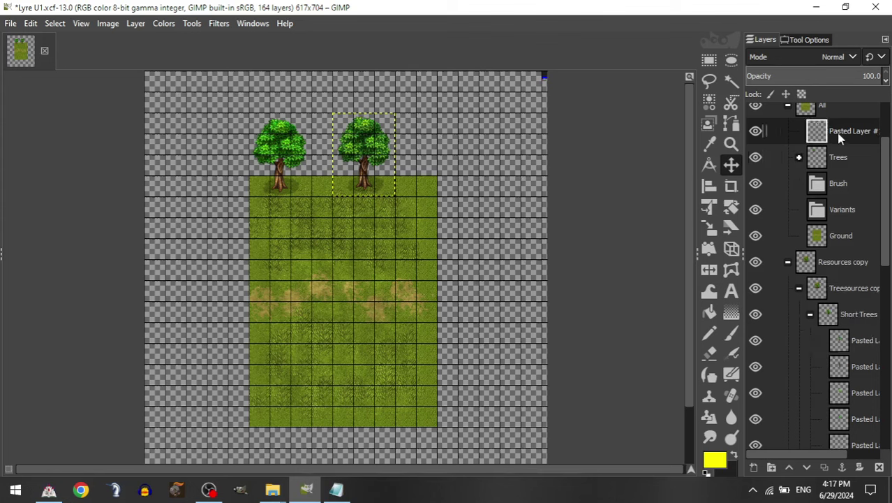
drag(839, 135, 861, 383)
- Add a bare tree from Short Trees beside the first tree in the Trees group, and shift the returned leafy tree down behind the ground
drag(860, 440, 858, 120)
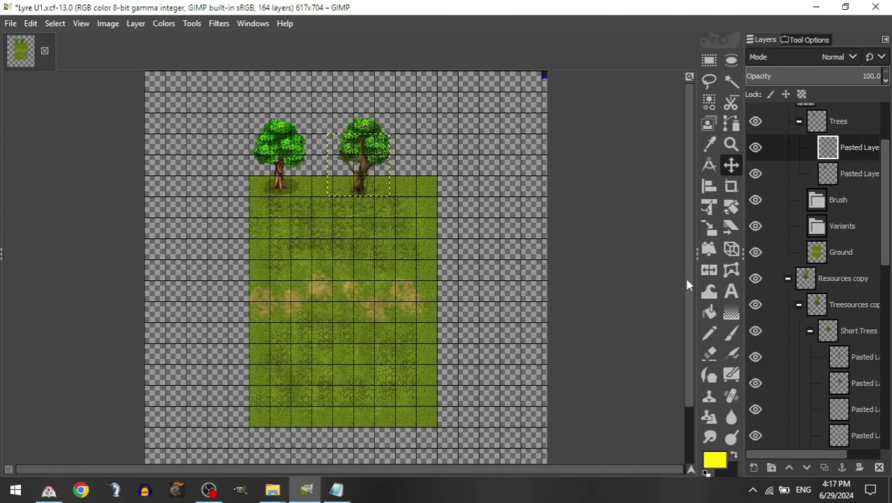
click(856, 361)
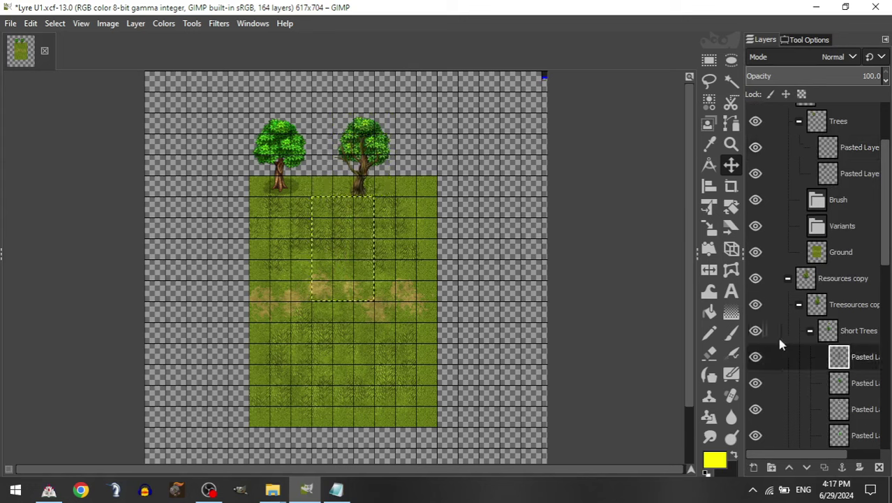
click(856, 381)
click(846, 410)
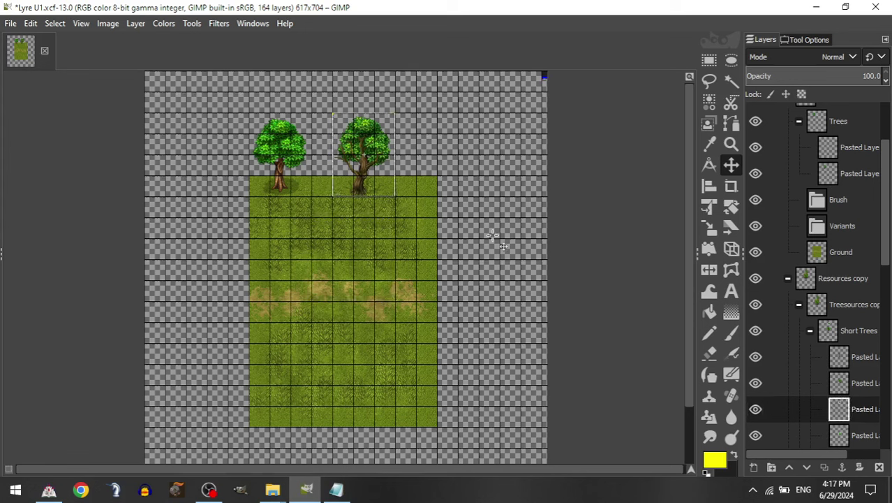
drag(503, 246, 505, 300)
click(846, 174)
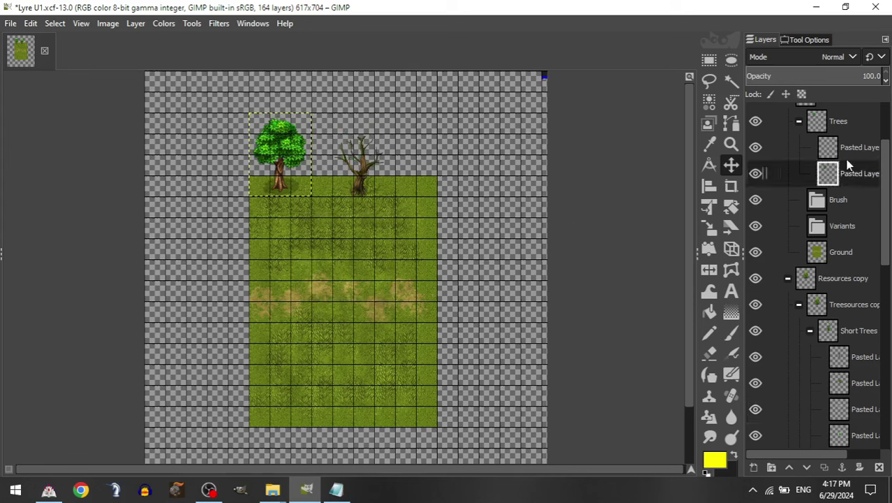
click(848, 148)
drag(506, 193, 507, 203)
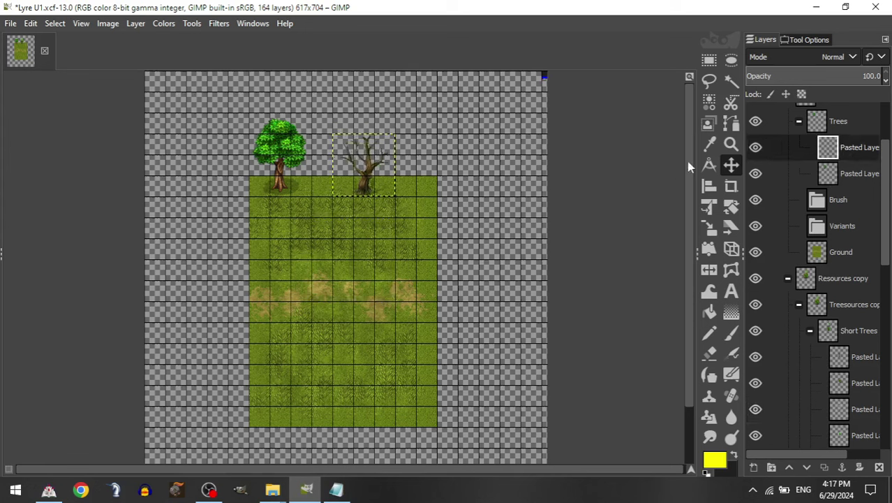
- Add a brown bare tree at the ground's left edge and a conifer beside the other bare tree, both from Short Trees
click(799, 121)
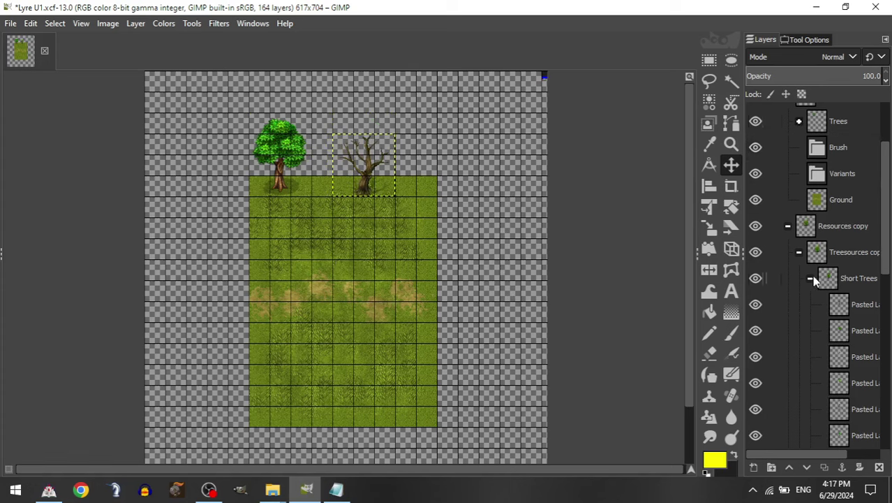
drag(871, 405, 851, 145)
drag(607, 305, 519, 222)
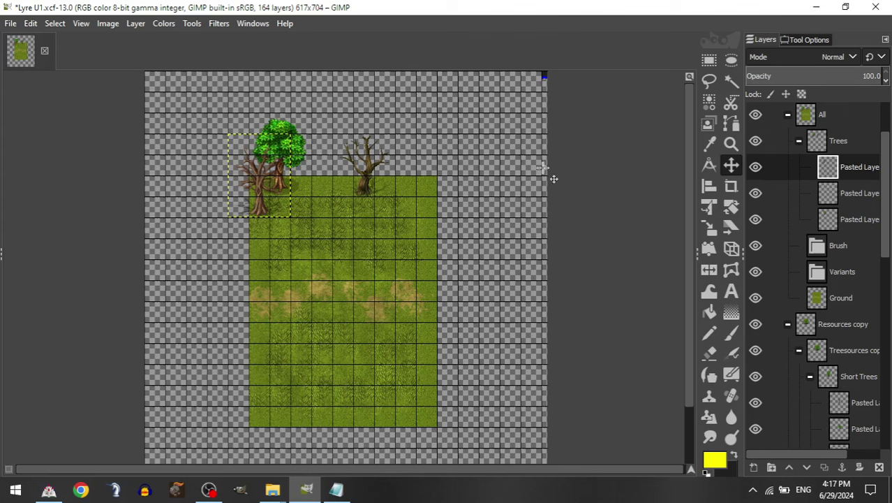
drag(865, 402, 855, 167)
drag(532, 367, 495, 282)
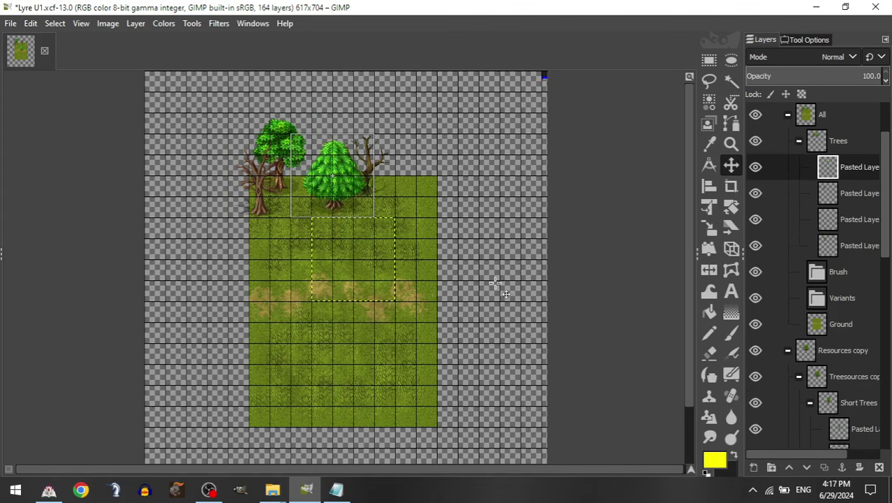
- Move a round leafy tree from Short Trees into the Trees group and place it at the ground's upper-right corner
click(798, 141)
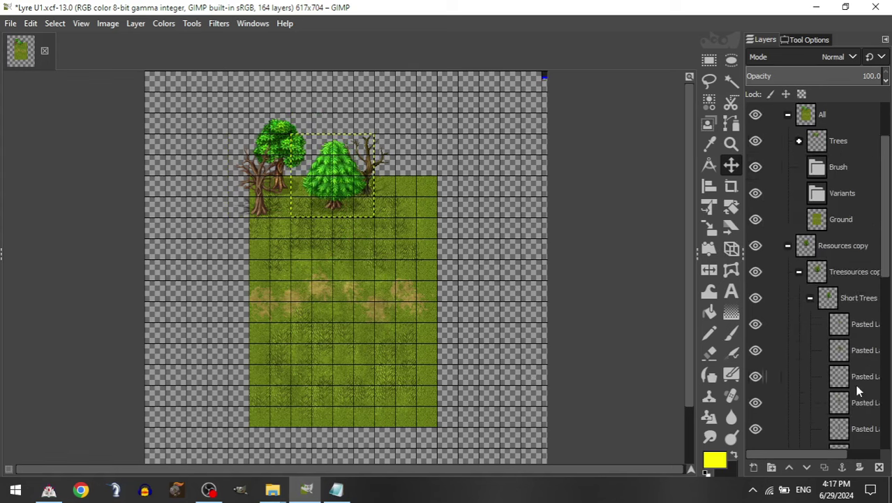
scroll(858, 391, down, 3)
drag(859, 412, 853, 145)
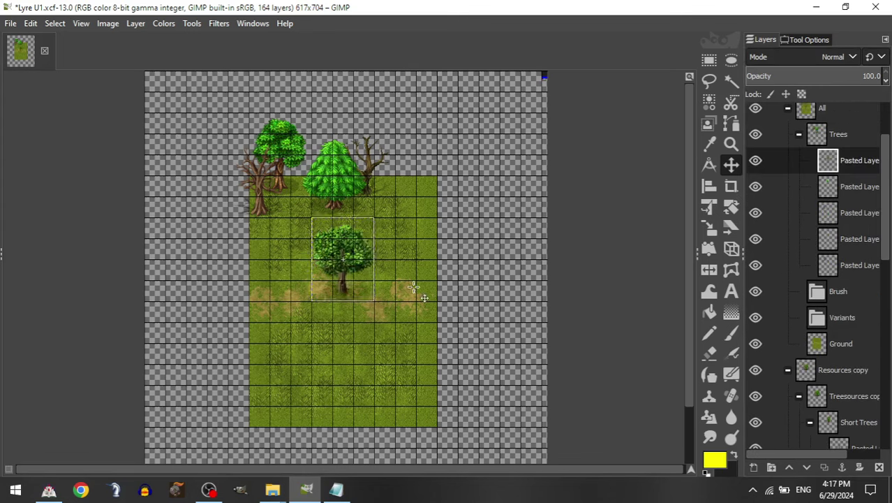
drag(414, 288, 461, 222)
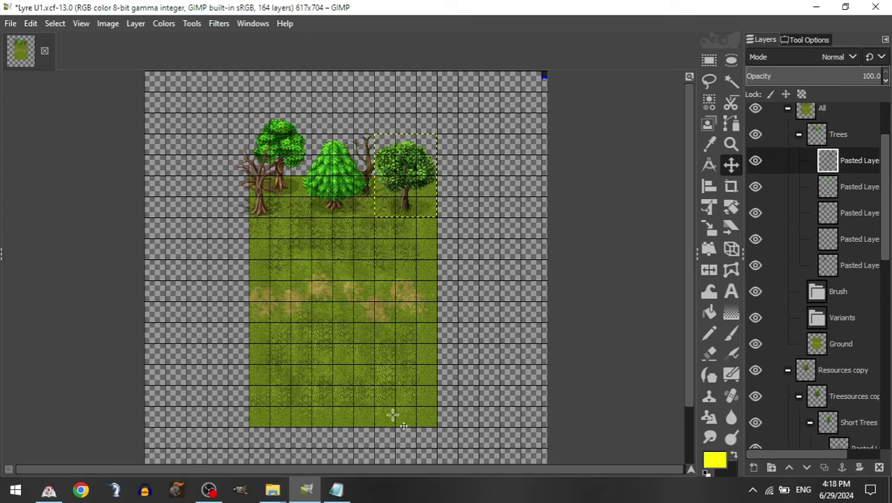
- Move a yellow-green tree from the Tall Trees group into the Trees group and place it in front of the upper-left trees
click(793, 135)
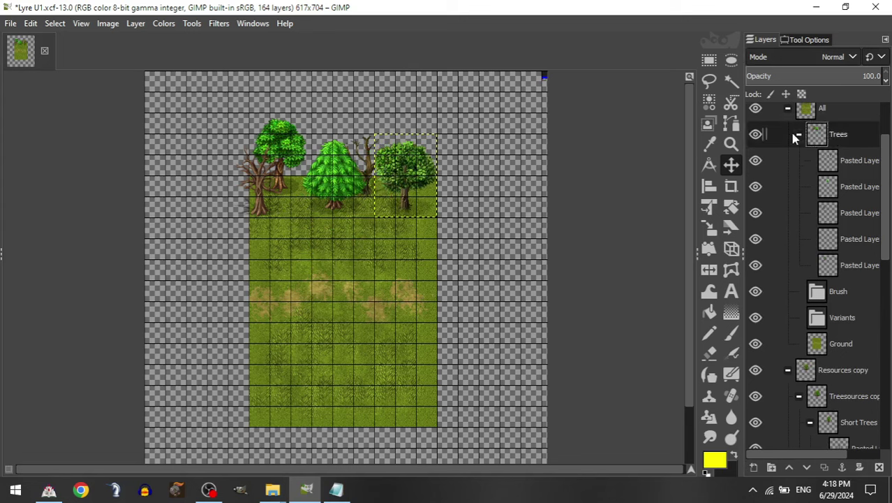
scroll(842, 184, down, 5)
click(809, 205)
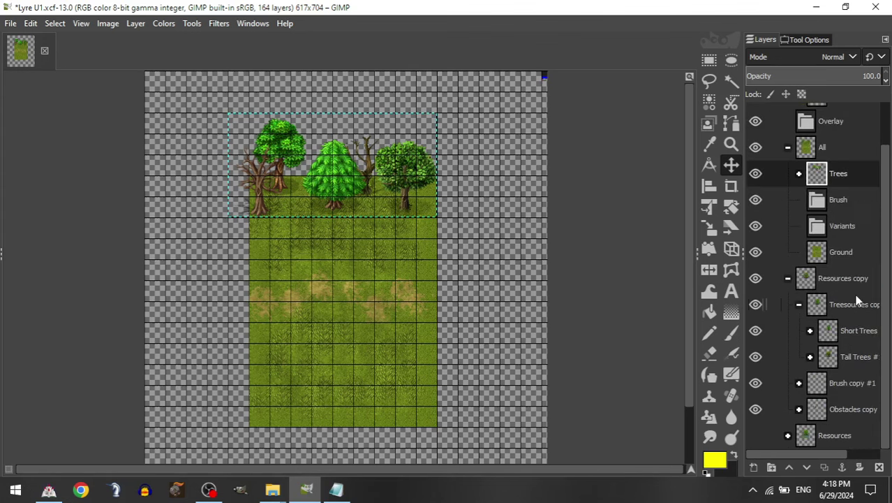
click(809, 358)
drag(848, 335, 835, 182)
drag(632, 228, 550, 176)
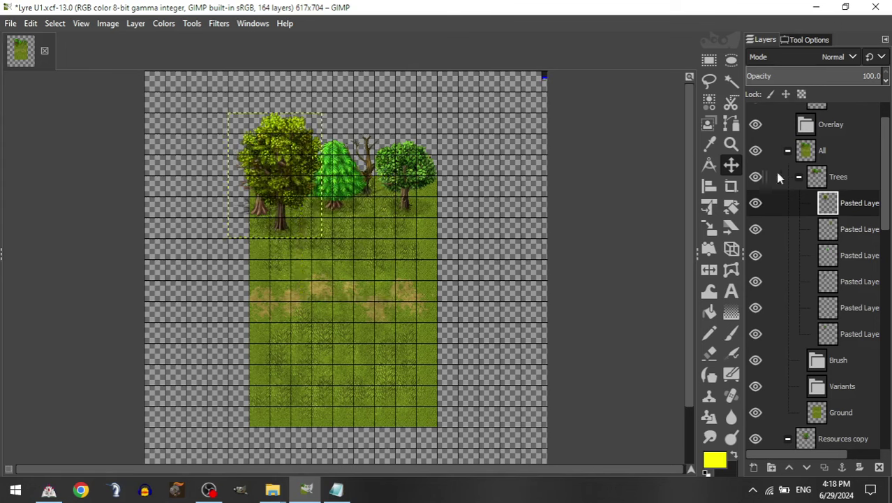
- Move a large bare tree from Tall Trees into the Trees group and place it between the conifer and the round tree
click(799, 176)
drag(858, 435, 843, 180)
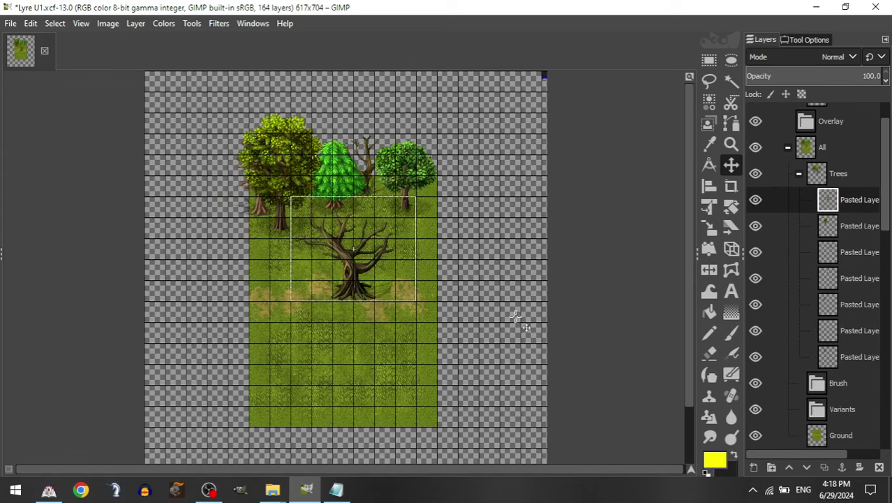
drag(514, 313, 533, 264)
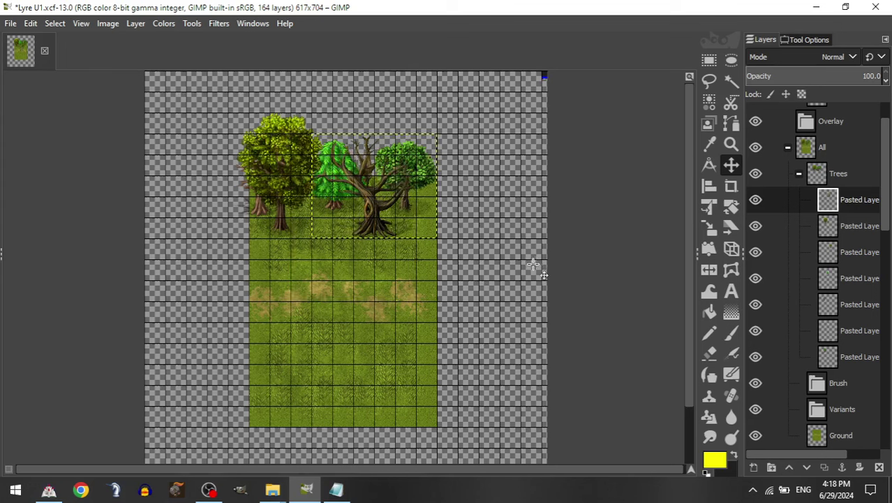
click(799, 174)
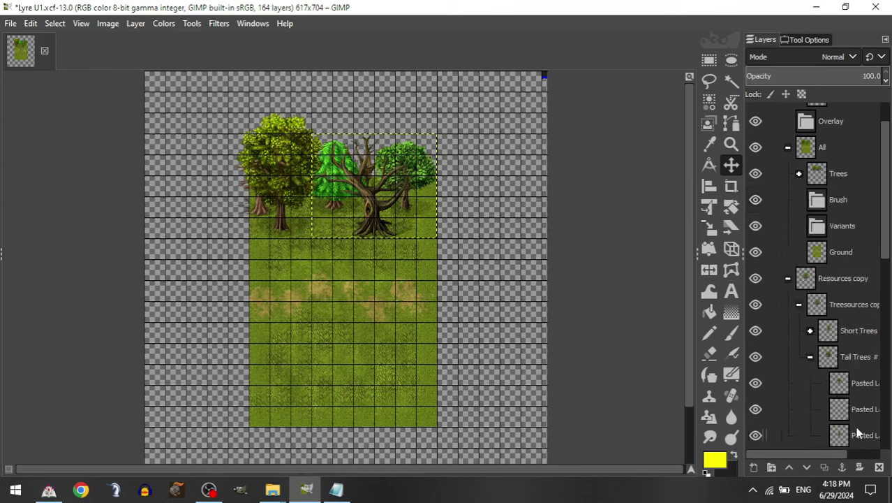
- Delete the sparse dark conifer from Tall Trees, and move a tall bare tree into the Trees group in front of the upper-left trees
drag(859, 433, 855, 188)
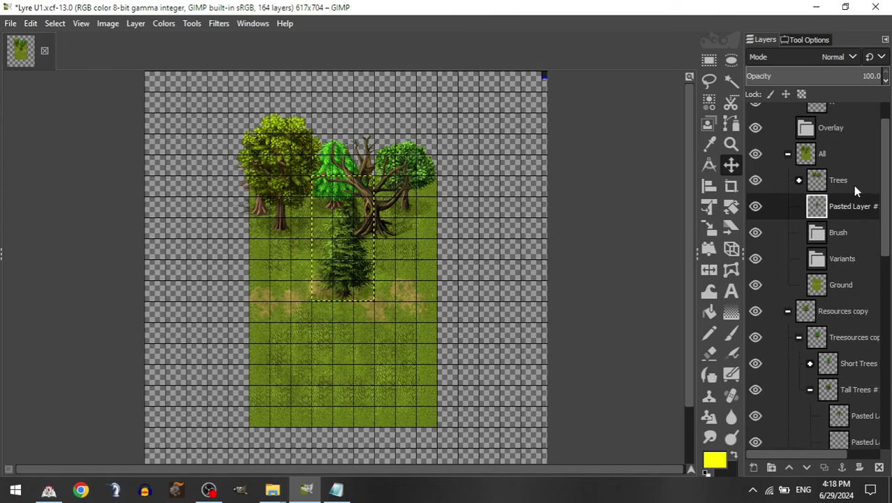
key(Delete)
scroll(858, 385, down, 3)
drag(857, 391, 860, 184)
drag(406, 241, 303, 210)
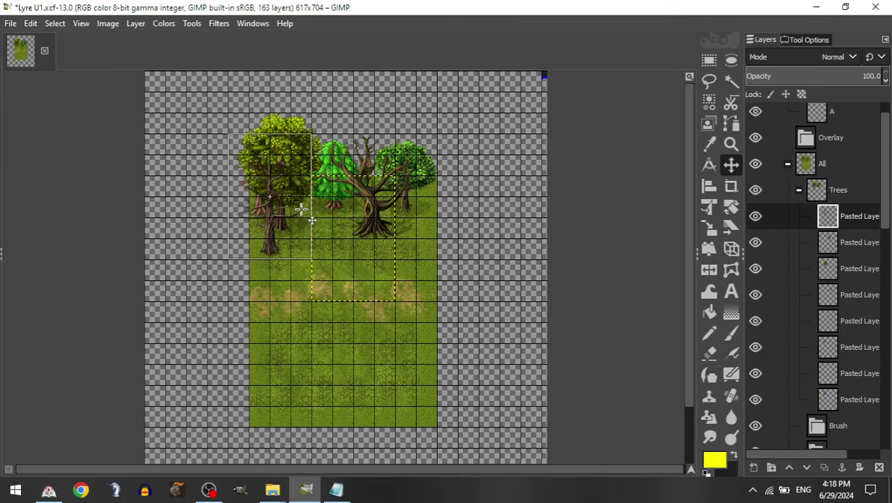
- Place a round green tree from Tall Trees at the ground's upper-left edge, and raise the tall bare tree's layer and shift it before the bright conifer
click(800, 192)
drag(848, 401, 857, 173)
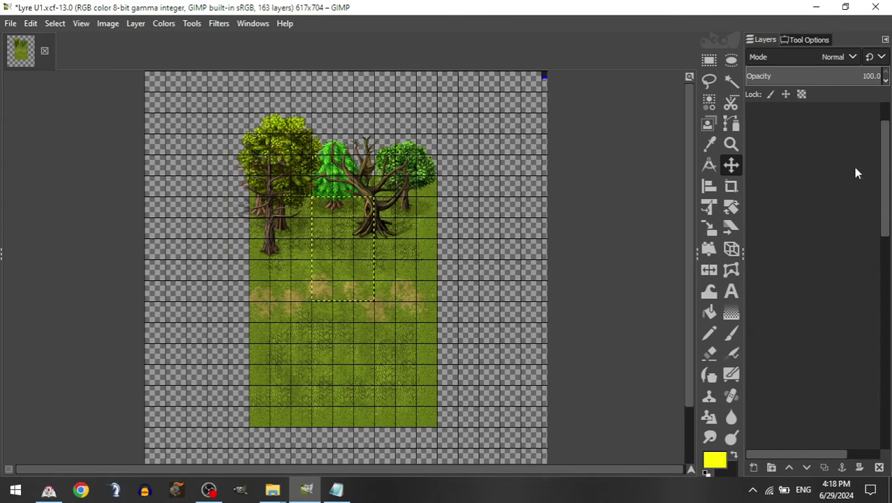
drag(478, 299, 518, 246)
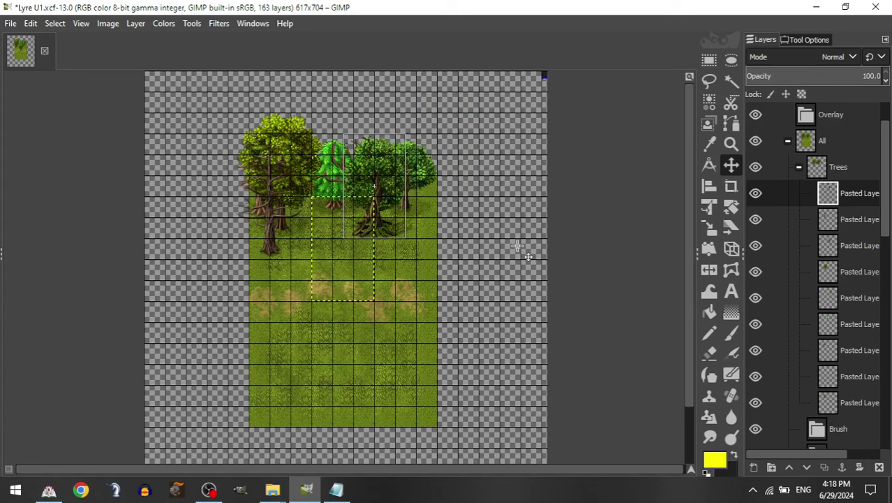
drag(518, 246, 403, 261)
drag(856, 219, 856, 183)
drag(600, 170, 559, 183)
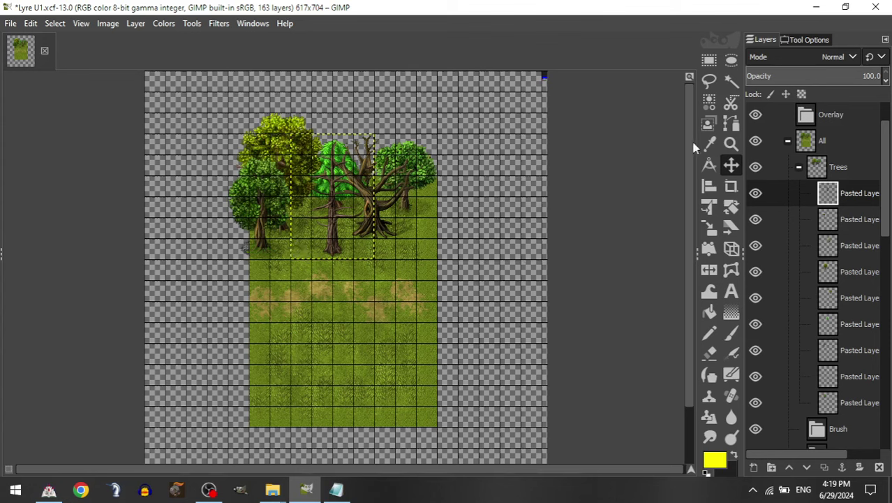
- Move a dark bare tree from Tall Trees into the Trees group and place it in front of the upper-right round tree
click(798, 169)
scroll(829, 238, down, 3)
drag(841, 406, 840, 174)
drag(456, 196, 524, 155)
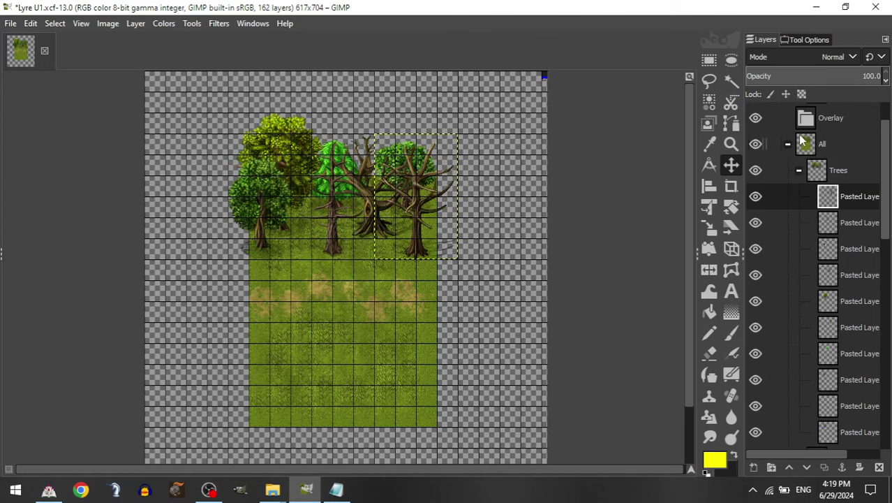
- Move a brown bare tree from Short Trees into the Trees group and place it at the left edge of the lower ground
click(799, 170)
click(810, 268)
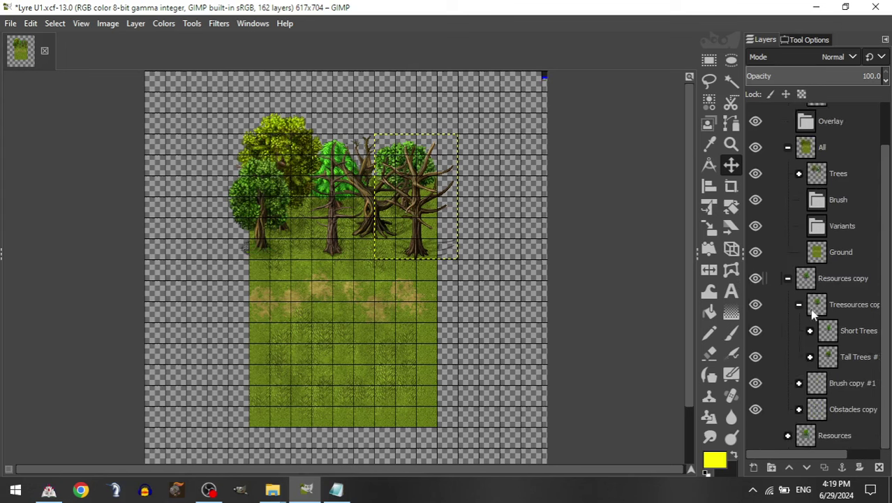
click(810, 331)
scroll(831, 349, down, 3)
drag(853, 387, 840, 159)
drag(453, 171, 380, 231)
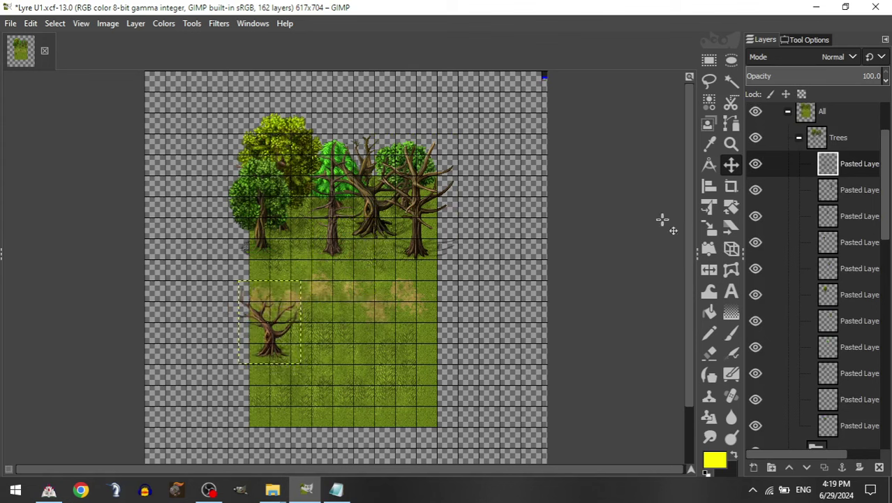
- Move a small round leafy tree from Short Trees into the Trees group and place it just right of the lower-left bare tree
click(799, 137)
drag(846, 327, 843, 146)
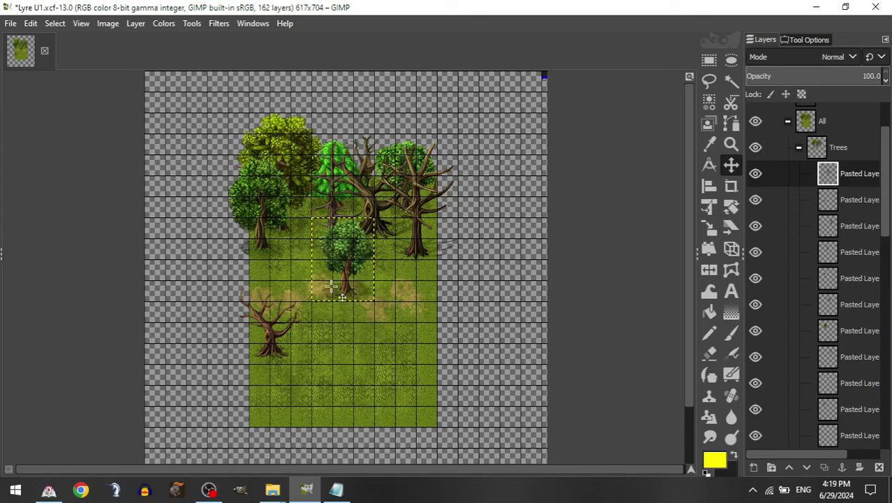
drag(440, 264, 437, 325)
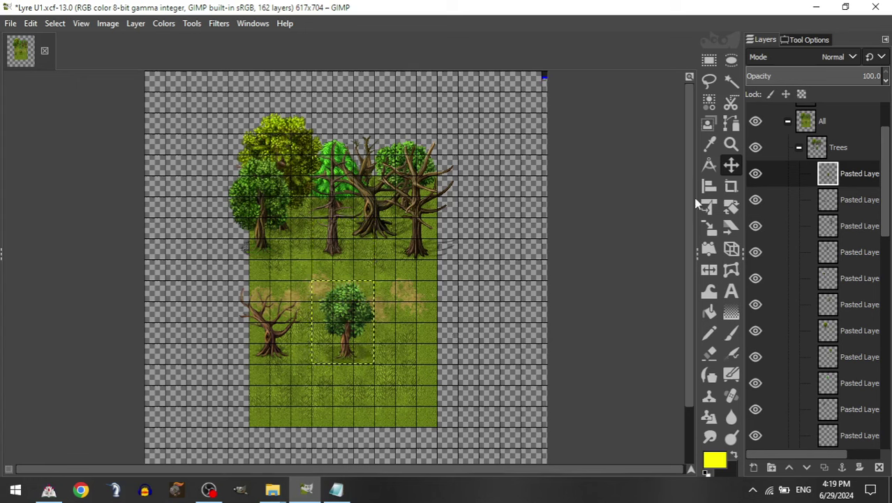
drag(577, 215, 552, 218)
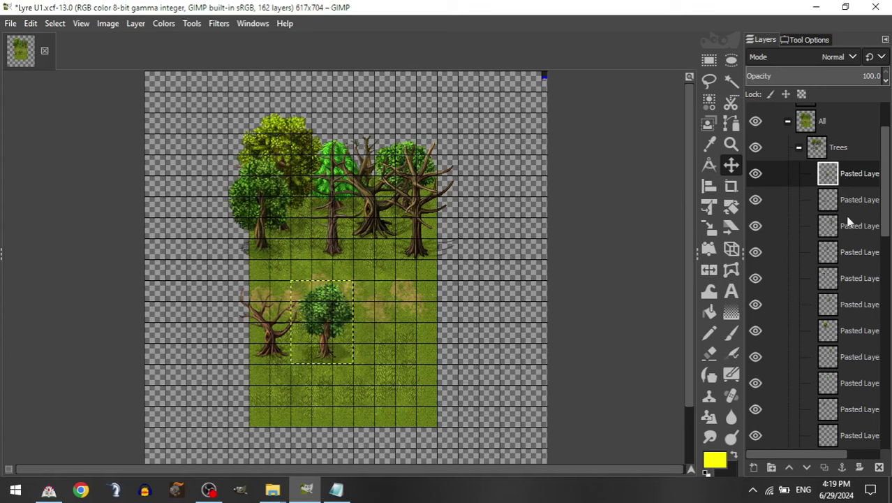
drag(356, 316, 419, 327)
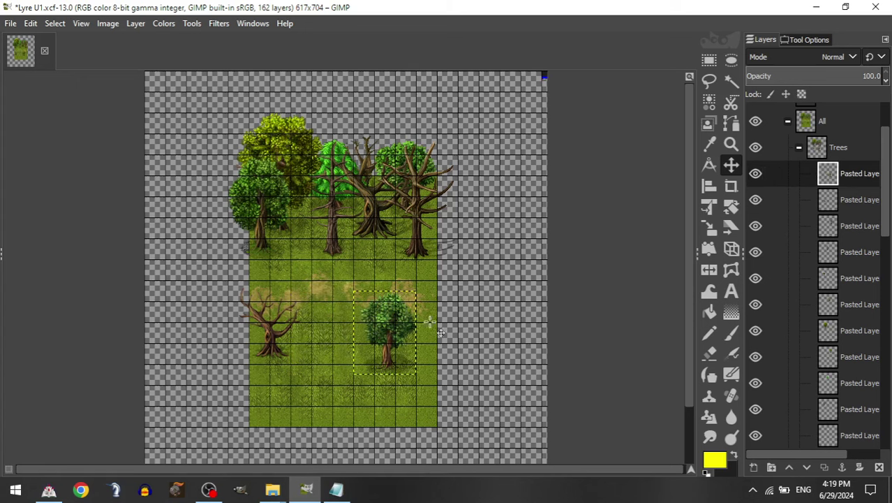
drag(367, 320, 302, 310)
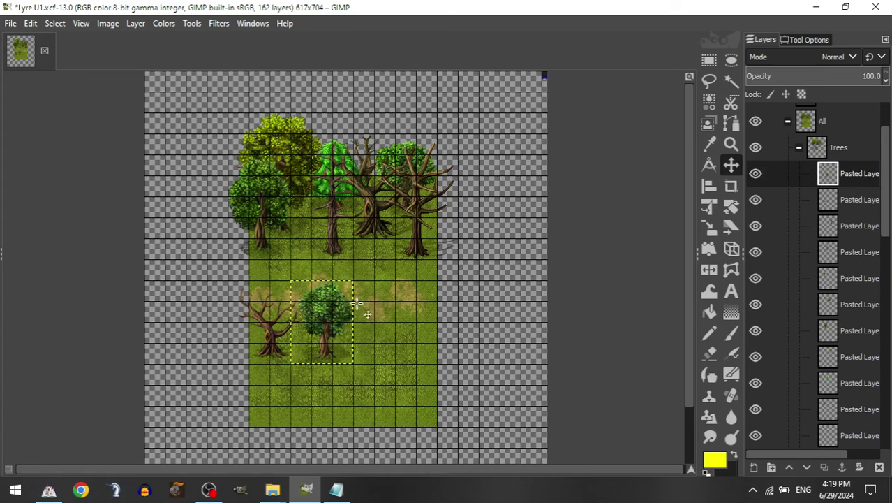
- Move a light-brown bare tree from Short Trees into the Trees group and place it on the lower right of the ground
click(806, 151)
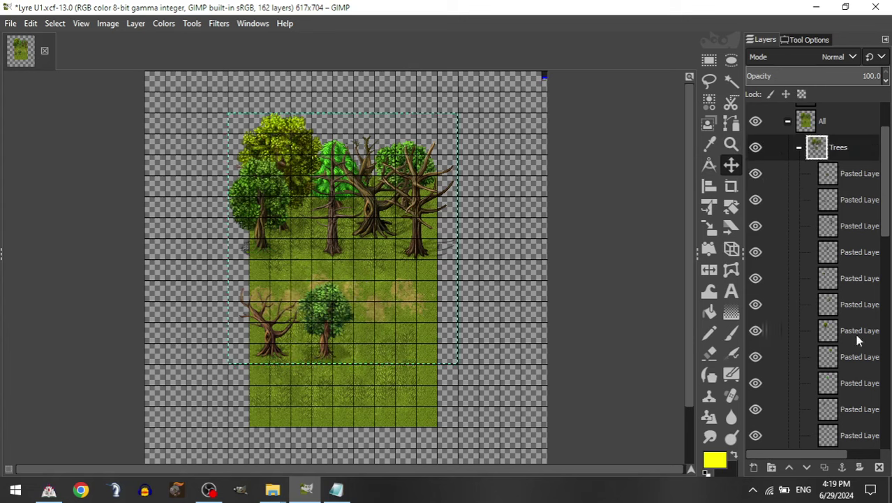
click(799, 148)
scroll(827, 209, down, 4)
mouse_move(842, 395)
mouse_down()
mouse_move(853, 172)
mouse_move(853, 111)
mouse_move(852, 149)
mouse_move(842, 105)
mouse_move(845, 143)
mouse_up()
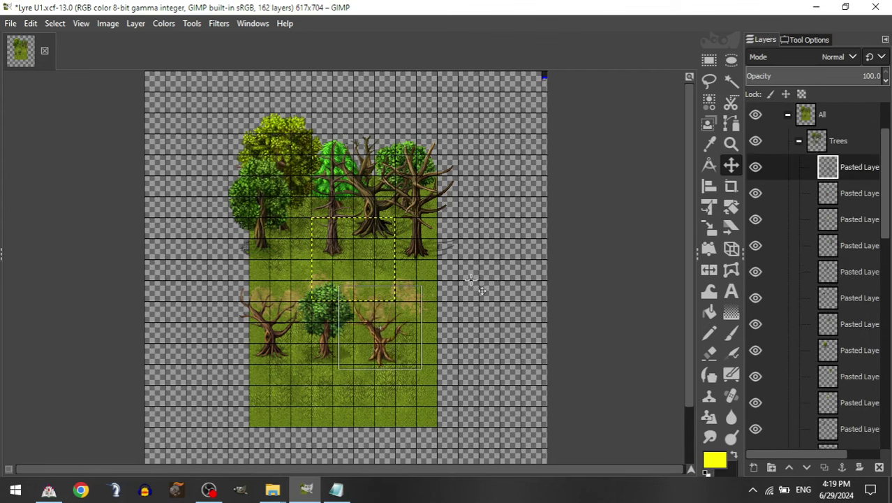
drag(465, 272, 488, 269)
- Move a wide leafy tree from Short Trees into the Trees group and place it in front of the lower-left bare tree
click(798, 141)
scroll(849, 346, down, 4)
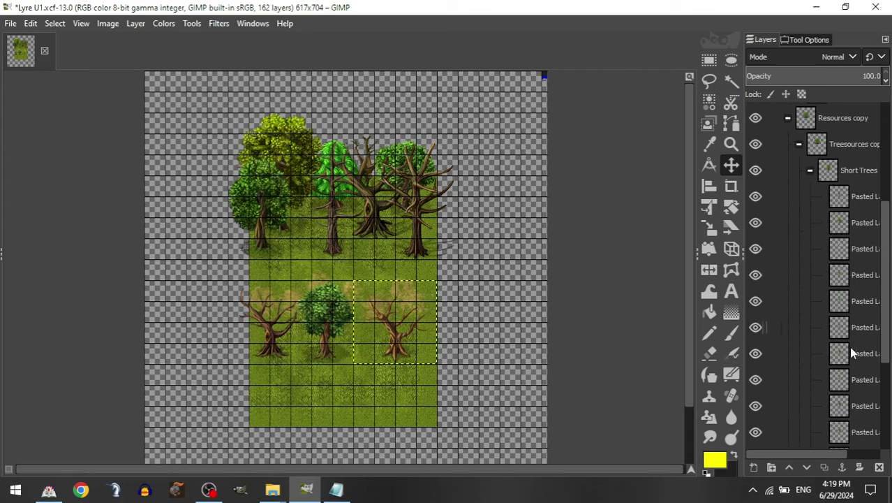
drag(861, 353, 846, 183)
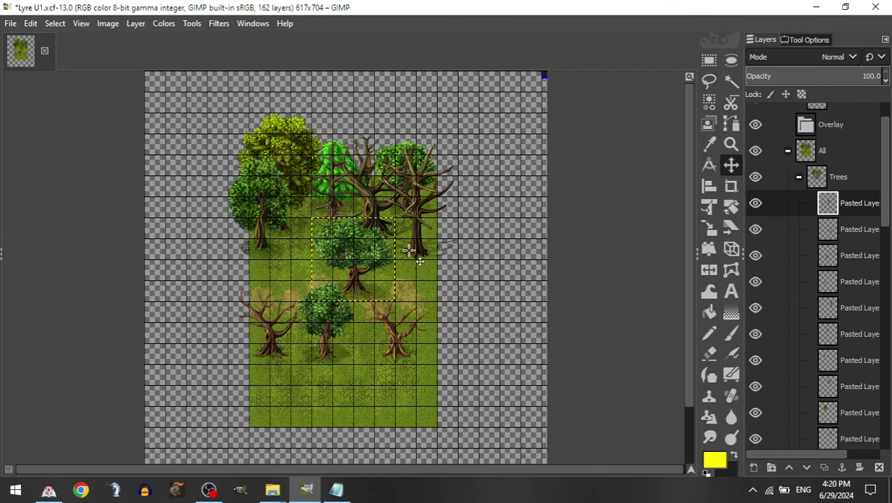
drag(412, 249, 346, 334)
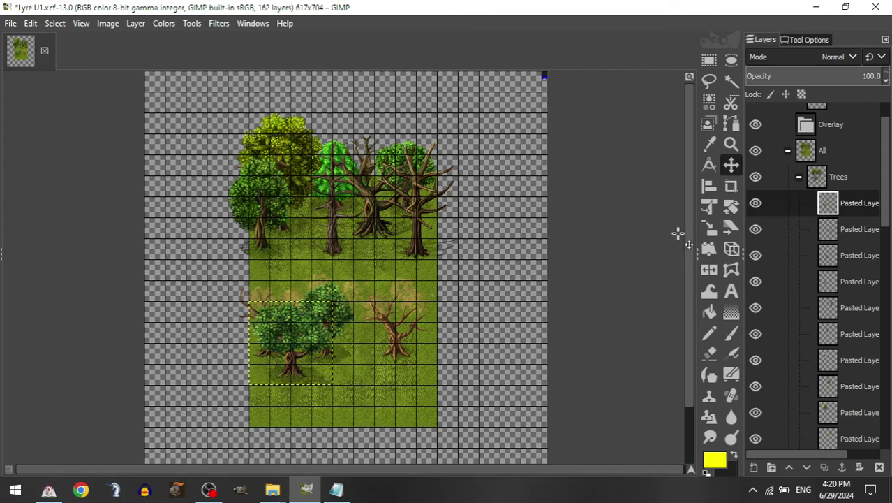
- Move a bright green wide tree from Short Trees into the Trees group and place it beside the lower-left leafy tree
click(799, 178)
scroll(846, 329, down, 4)
mouse_move(842, 374)
mouse_down()
mouse_move(836, 273)
mouse_move(860, 96)
mouse_move(834, 159)
mouse_up()
drag(425, 284, 420, 364)
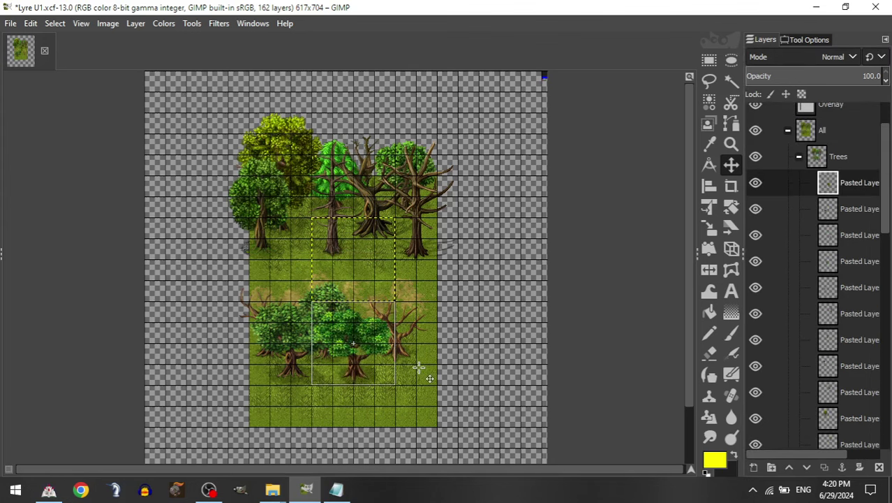
- Move a thin reddish bare tree from Short Trees into the Trees group and place it at the ground's lower-right edge
click(798, 159)
scroll(845, 279, down, 5)
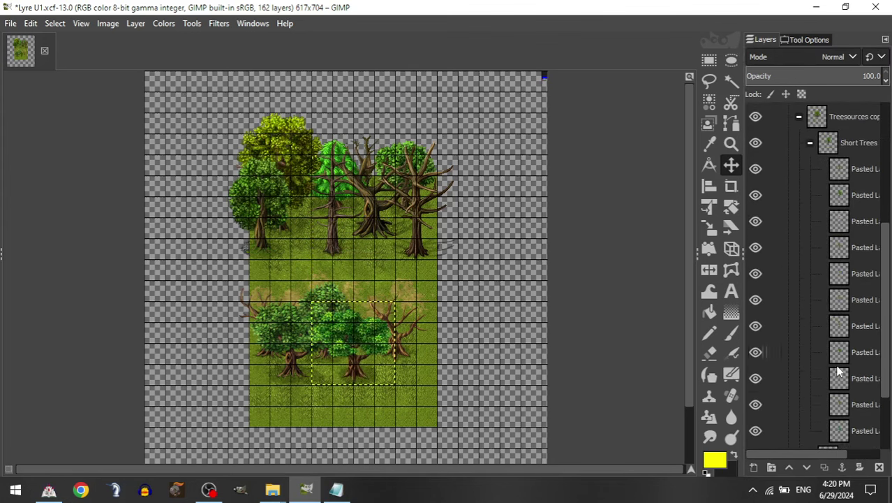
drag(839, 380, 842, 214)
drag(493, 220, 512, 318)
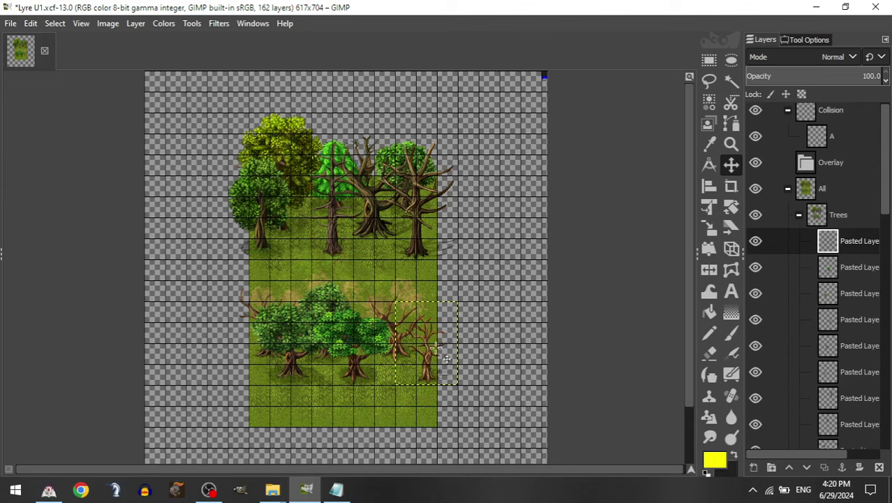
- Move a dark conifer from Tall Trees into the Trees group and place it in front of the two wide leafy trees
click(806, 216)
scroll(843, 363, down, 3)
click(810, 244)
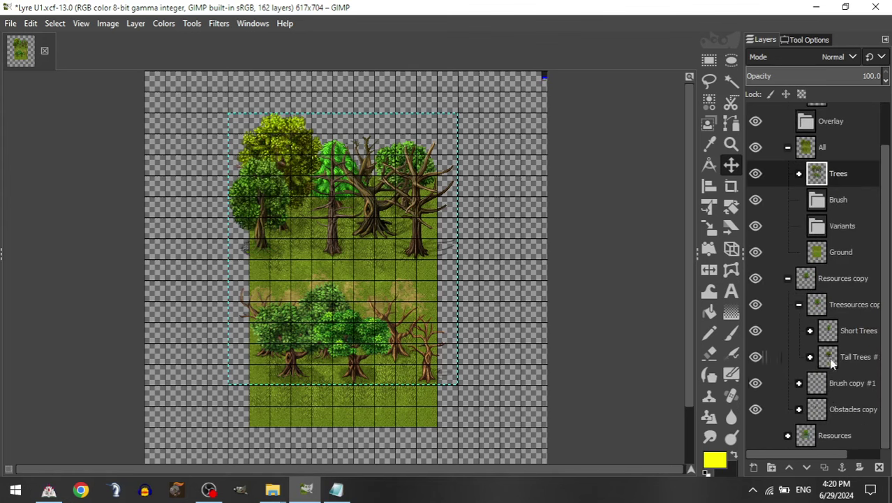
click(810, 357)
drag(846, 359, 860, 236)
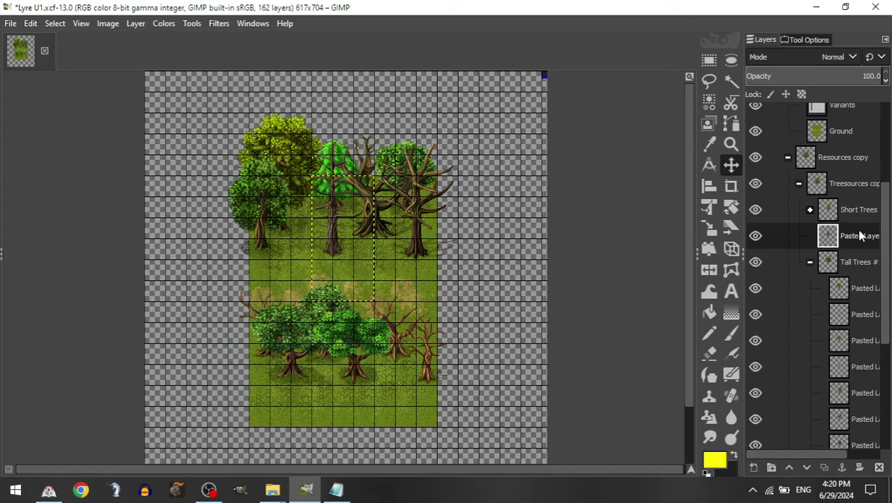
drag(860, 236, 853, 157)
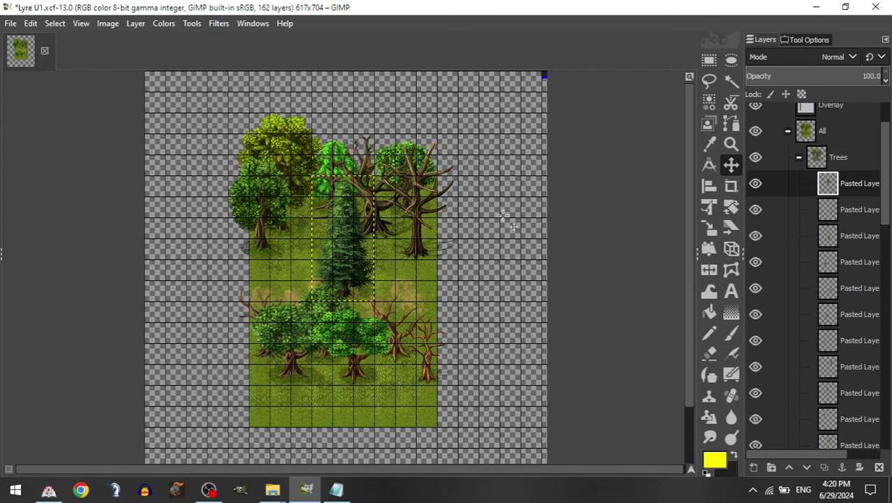
drag(405, 218, 381, 324)
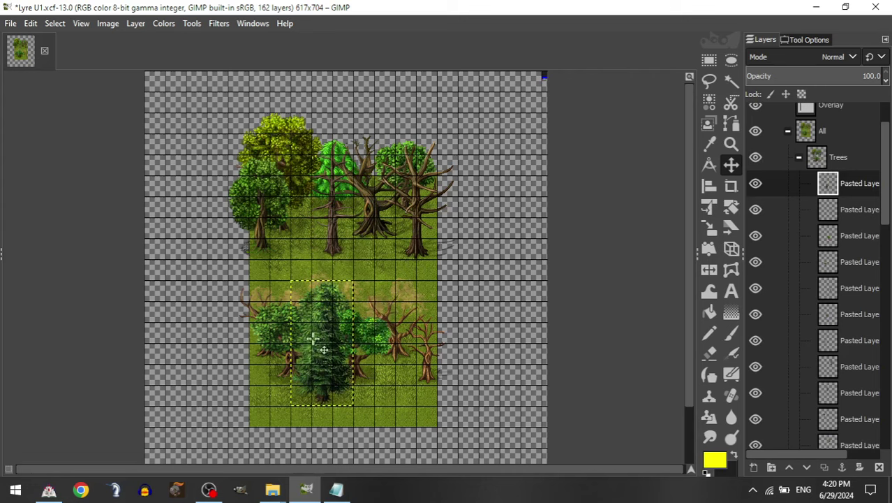
- Move a slim bare tree from Tall Trees into the Trees group and place it at the ground's lower-left edge
click(799, 158)
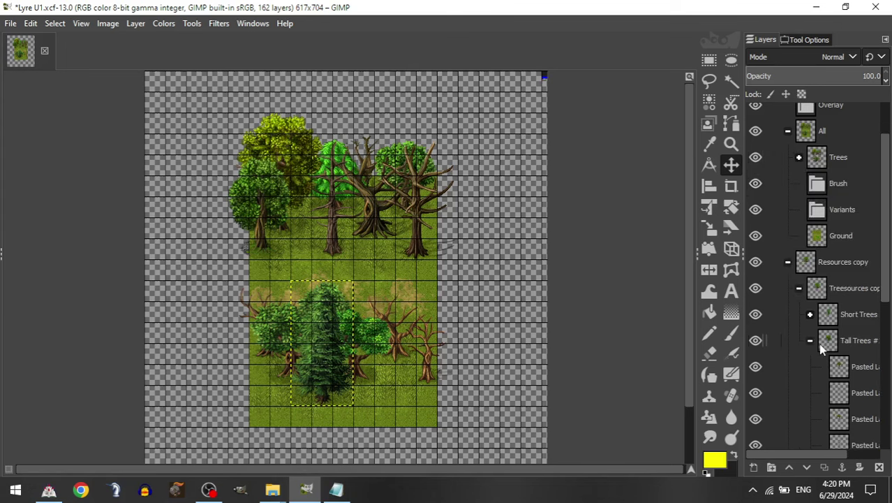
drag(851, 436, 839, 169)
click(846, 212)
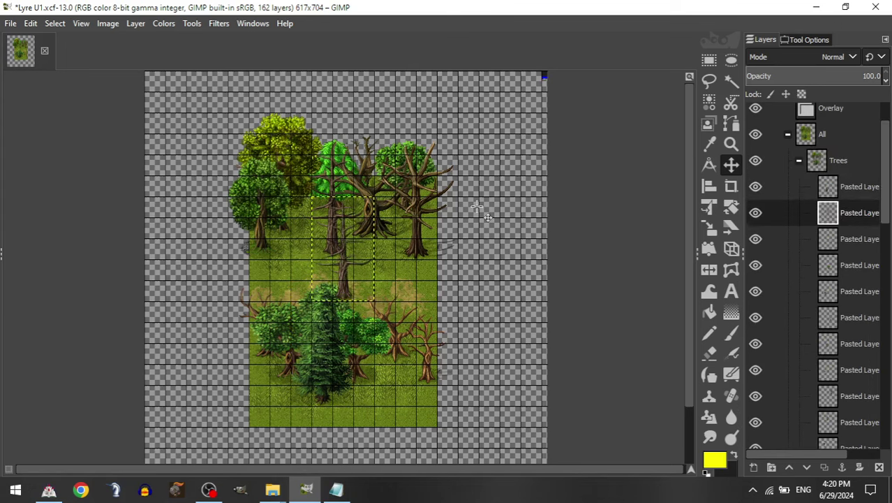
drag(477, 208, 391, 310)
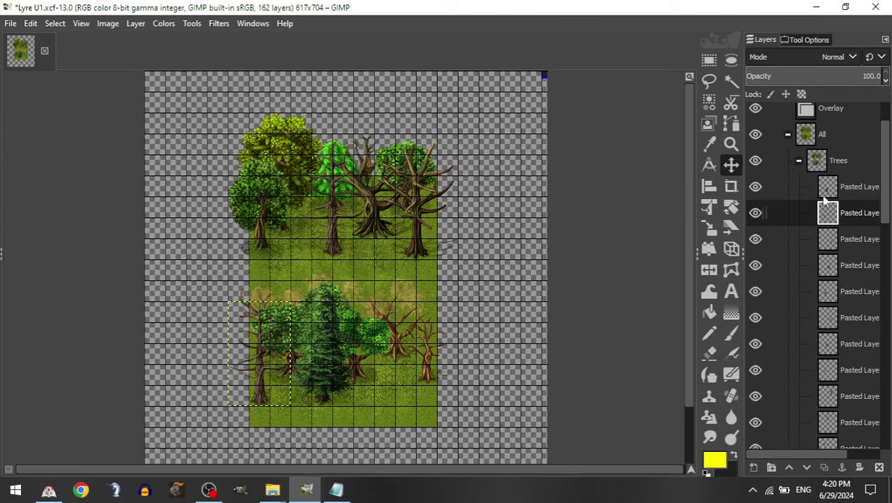
- Move a broad green conifer from Tall Trees into the Trees group and place it in front of the lower-right bare trees
click(799, 161)
scroll(845, 280, down, 3)
drag(853, 408, 845, 199)
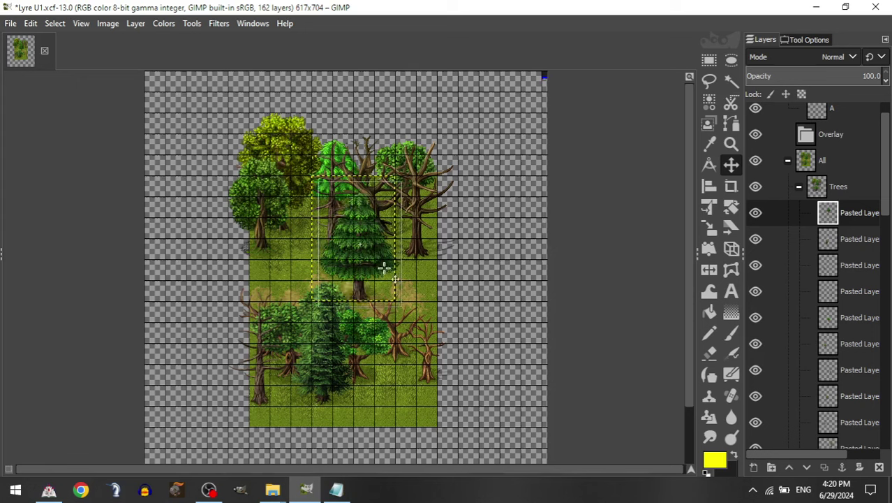
drag(389, 265, 404, 345)
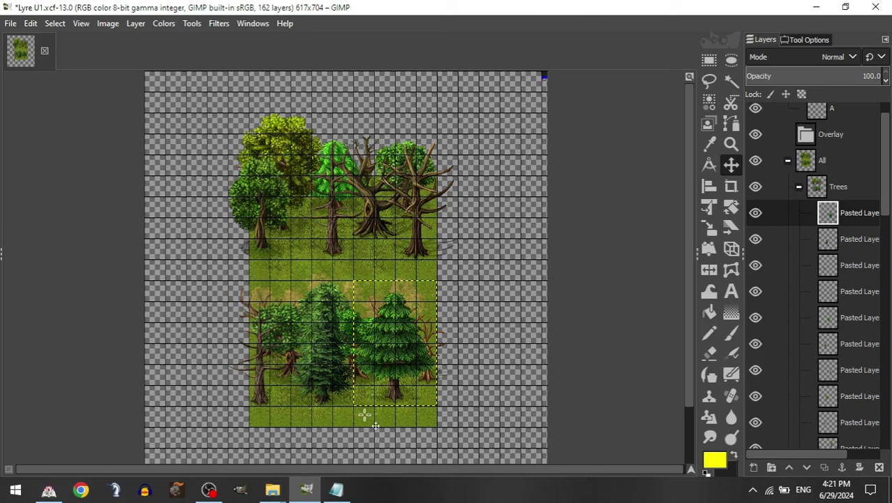
- Move a grey bare tree from Tall Trees into the Trees group and place it at the ground's bottom, between the slim bare tree and dark conifer
click(798, 187)
scroll(851, 393, down, 3)
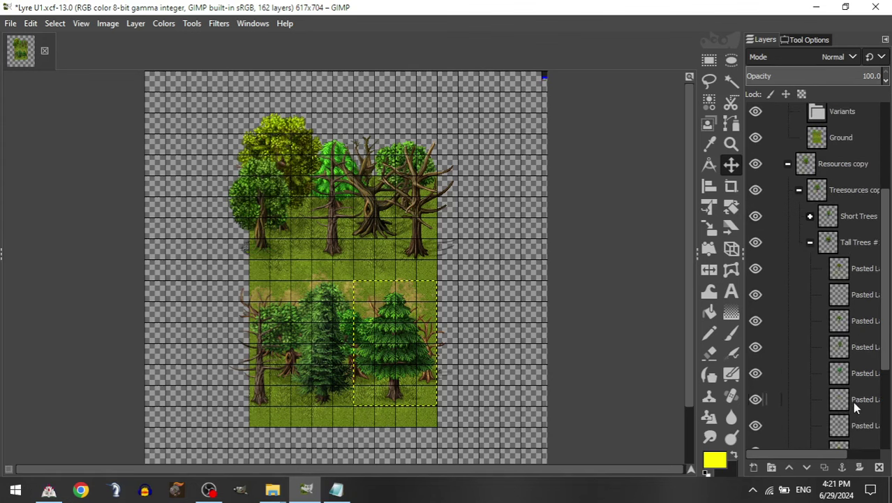
mouse_move(856, 408)
mouse_down()
mouse_move(856, 115)
mouse_move(856, 408)
mouse_move(854, 394)
mouse_up()
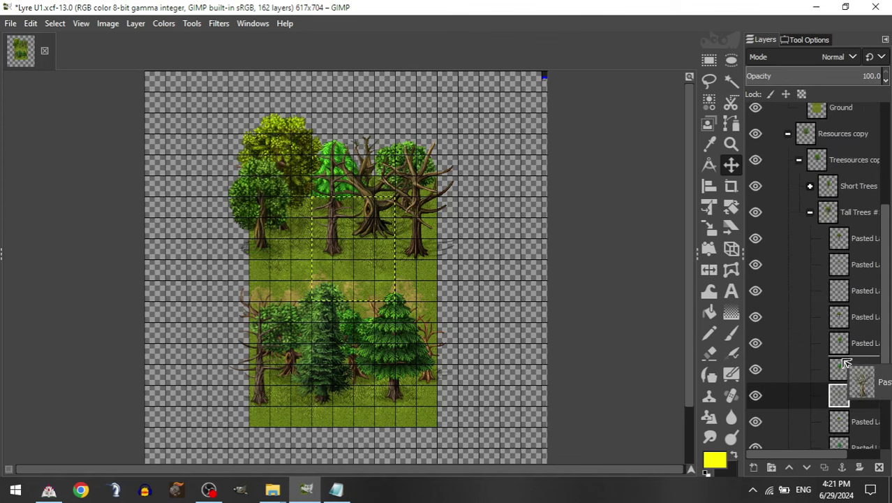
mouse_move(846, 363)
mouse_down()
mouse_move(848, 106)
mouse_move(849, 150)
mouse_up()
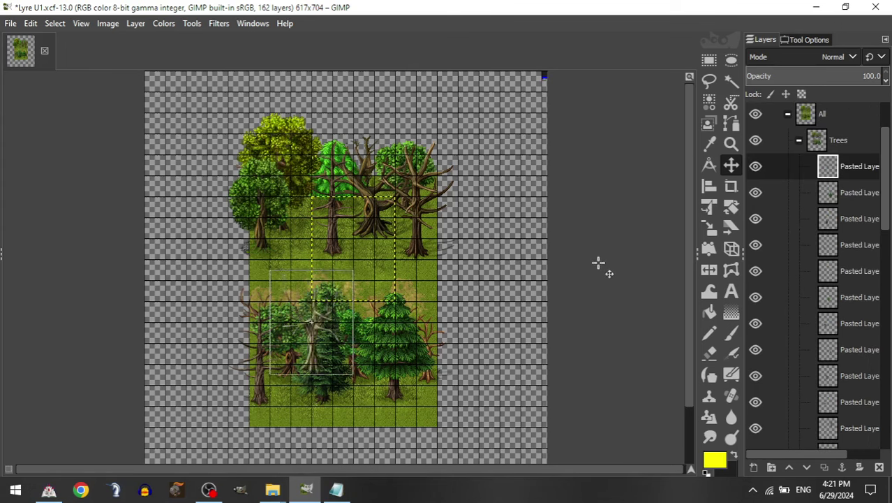
drag(599, 262, 592, 290)
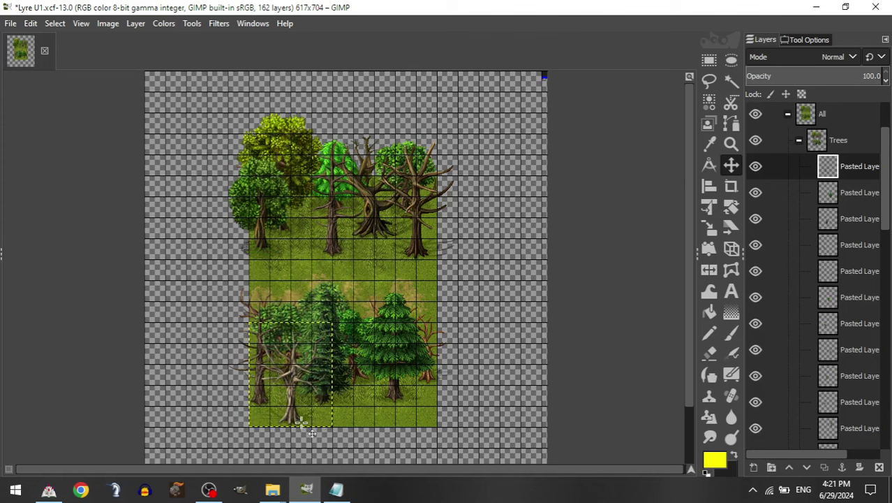
click(798, 140)
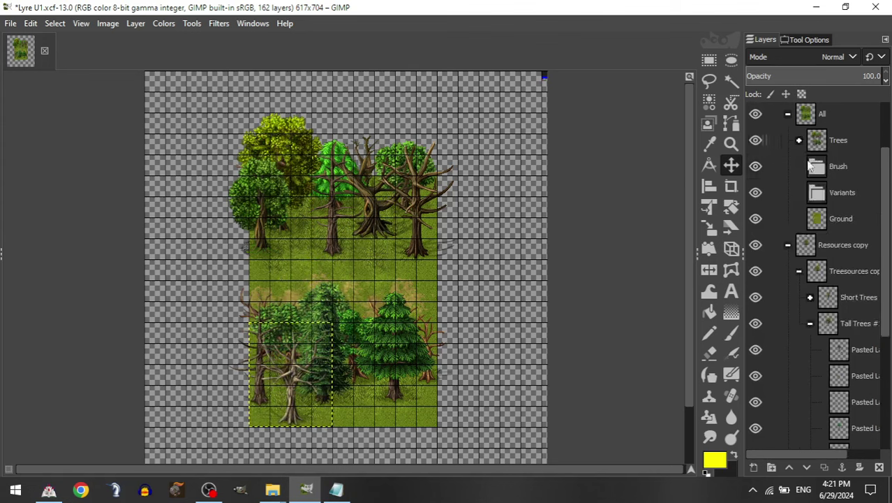
- Move a small bright green conifer from the tree resources into the Trees group and place it between the dark and broad conifers at the ground's bottom
scroll(806, 161, down, 3)
click(809, 170)
scroll(824, 190, down, 3)
drag(856, 354, 848, 278)
scroll(849, 344, up, 5)
drag(872, 403, 840, 184)
drag(494, 267, 494, 393)
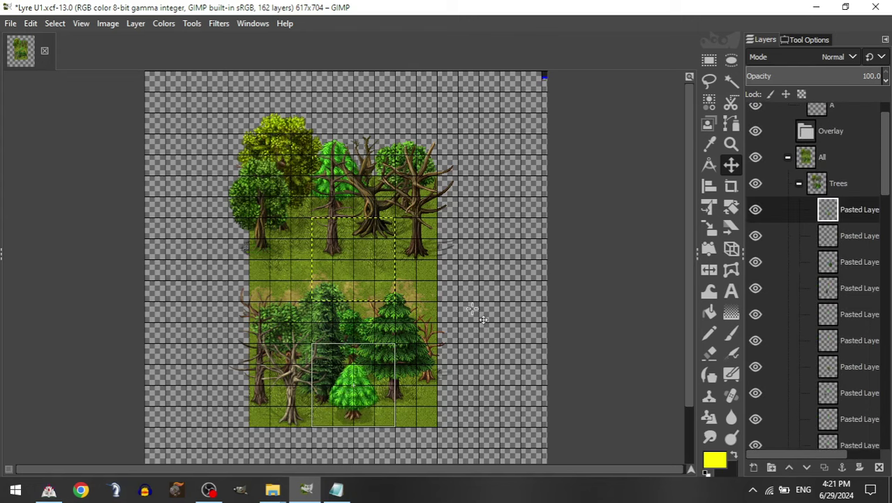
- Move a birch from Tall Trees into the Trees group and place it at the ground's lower-right corner
click(800, 185)
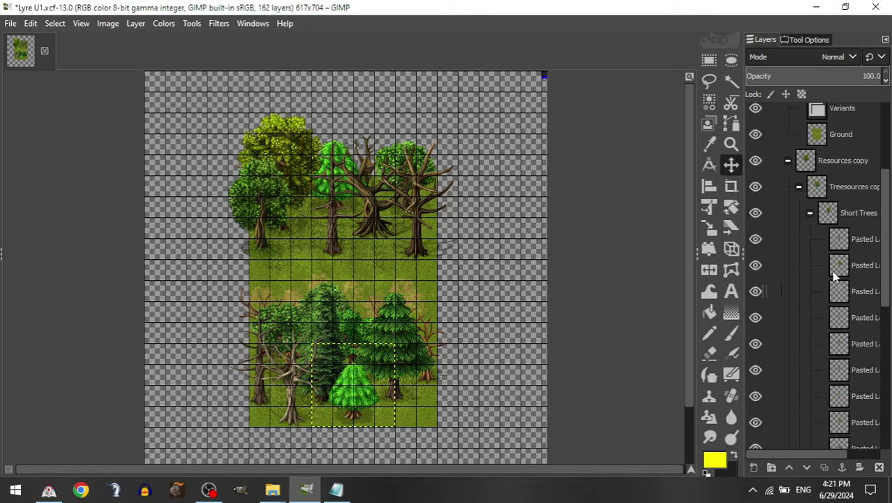
click(808, 213)
scroll(845, 293, down, 3)
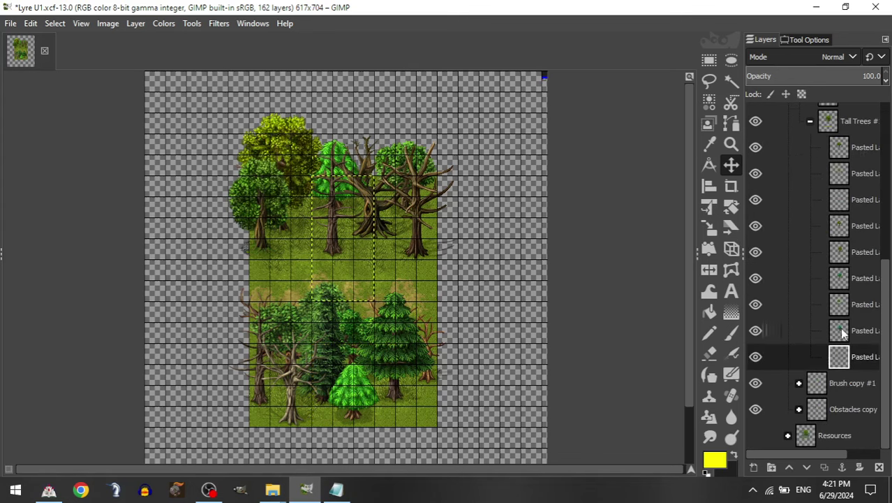
scroll(838, 279, up, 3)
click(810, 223)
scroll(825, 236, down, 3)
scroll(825, 236, up, 3)
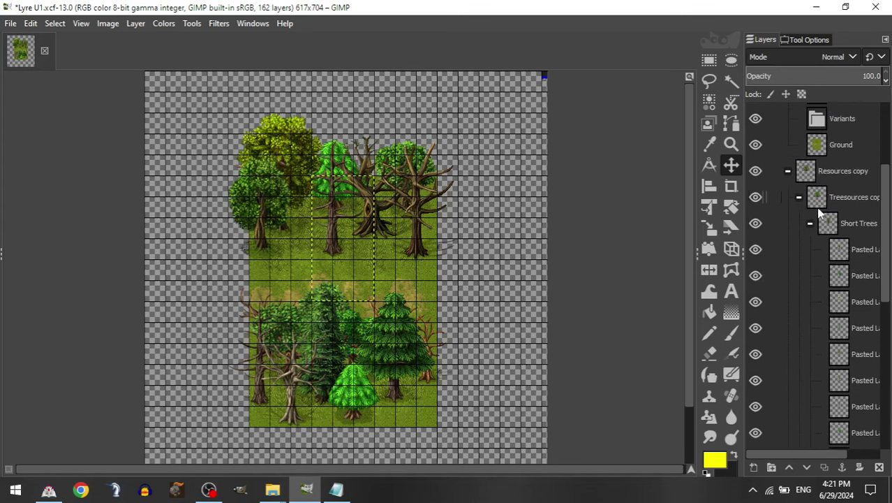
click(810, 223)
scroll(840, 255, down, 2)
drag(841, 278, 846, 134)
drag(342, 168, 425, 290)
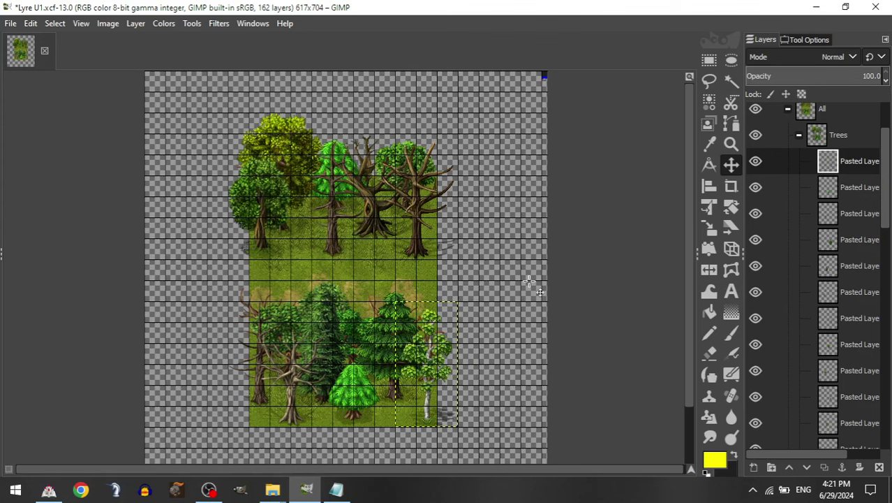
- Move a small leafy bush from the obstacle resources into the Brush group and place it beside the upper-left leafy trees
click(798, 135)
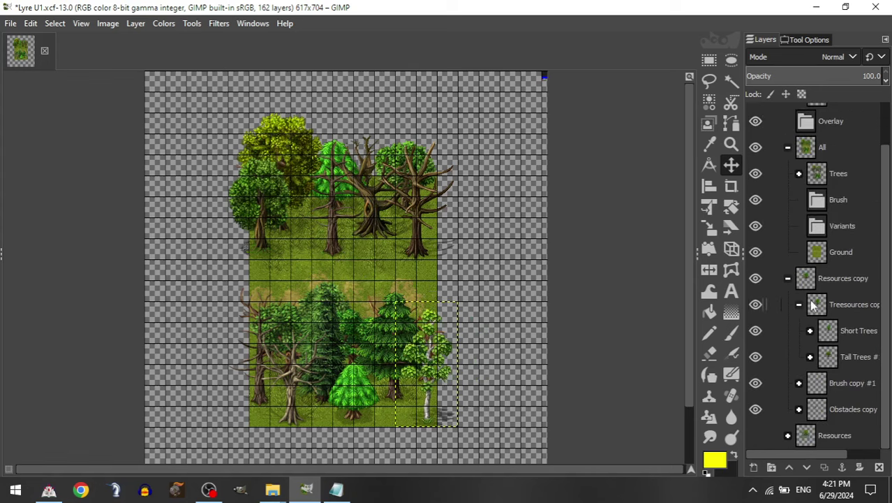
click(799, 304)
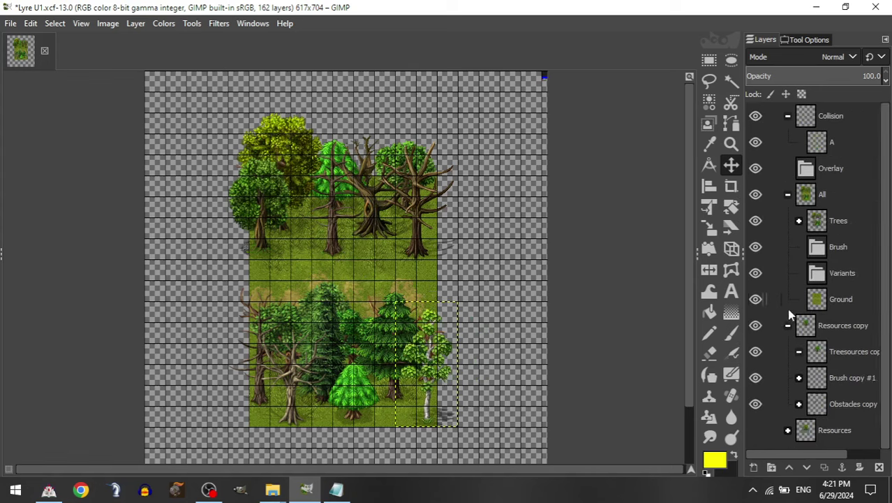
click(800, 407)
mouse_move(850, 387)
mouse_down()
mouse_move(844, 127)
mouse_move(844, 146)
mouse_move(842, 134)
mouse_up()
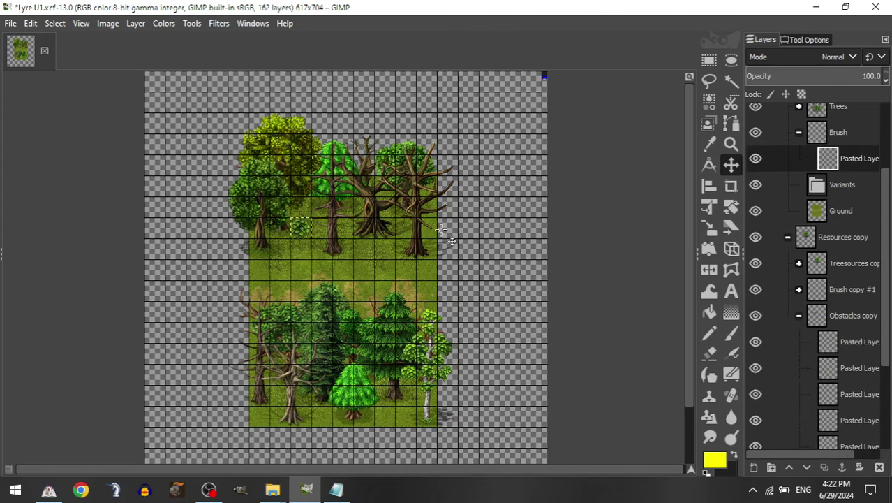
- Move a tree stump from the obstacle resources into the Brush group and place it below the upper-right bare trees
click(799, 132)
scroll(842, 298, down, 3)
mouse_move(843, 308)
mouse_down()
mouse_move(842, 122)
mouse_move(850, 221)
mouse_up()
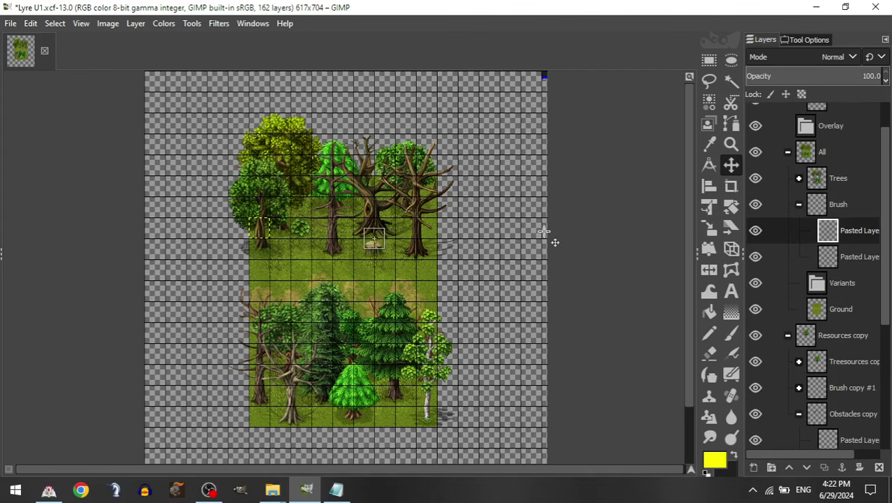
drag(544, 231, 553, 237)
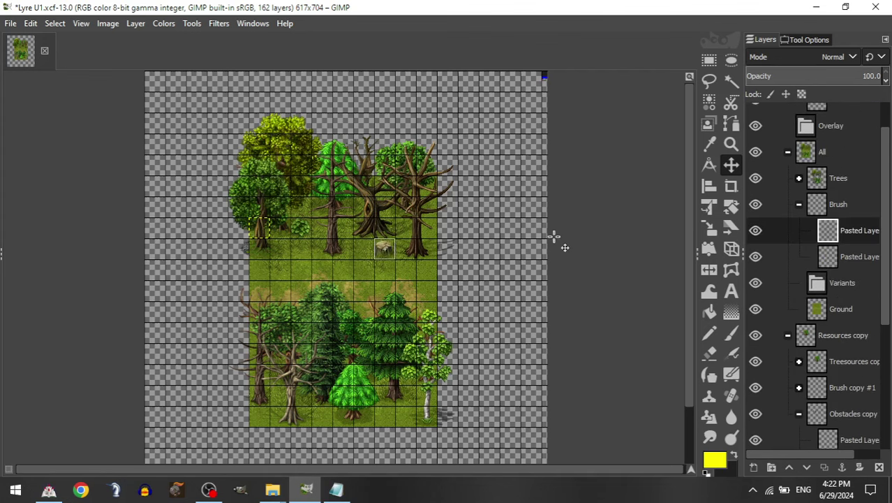
- Add a fallen log from the obstacle resources to the Brush group, placing it below the upper bare trees, and relocate the stump to the ground's bottom edge
click(799, 204)
scroll(823, 279, down, 3)
drag(838, 401, 838, 133)
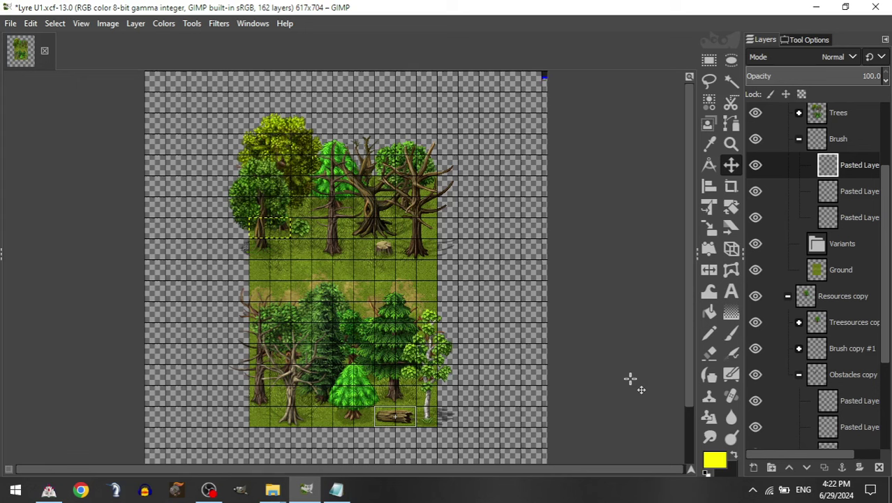
drag(631, 379, 612, 216)
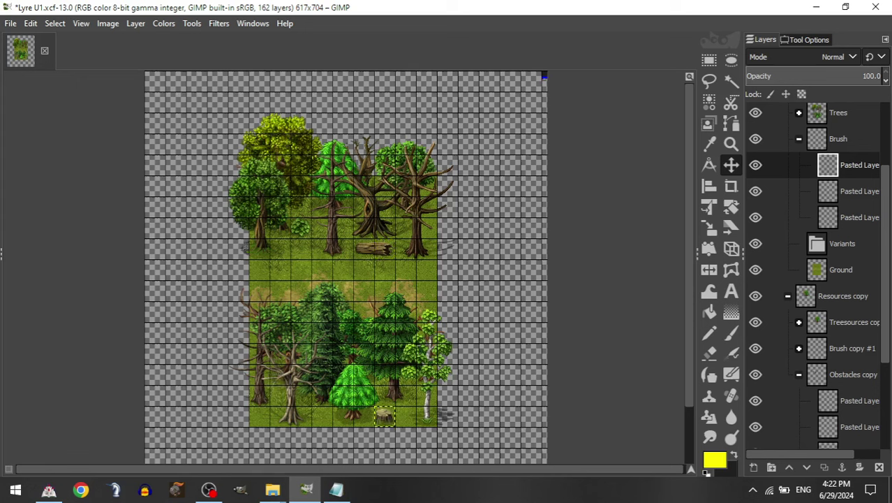
- Move a small reddish-brown piece from the Brush copy #1 resources into the Brush group and place it in the clearing below the upper-left trees
click(799, 138)
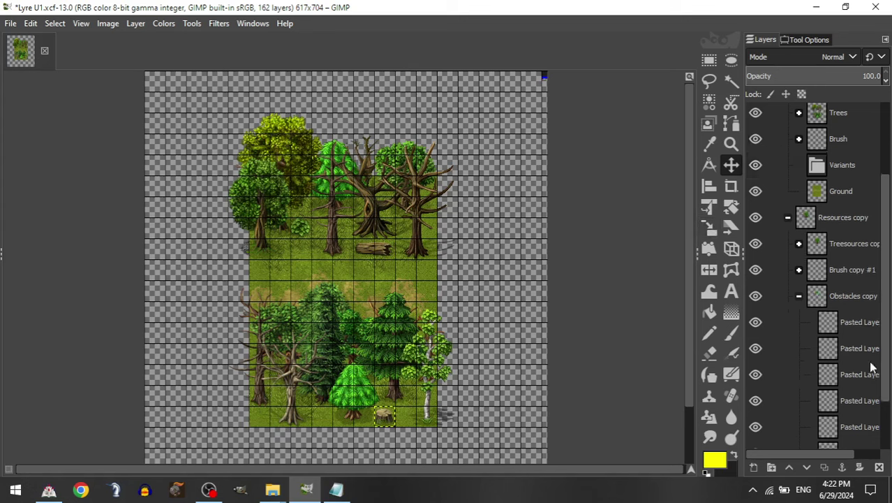
click(812, 299)
click(799, 271)
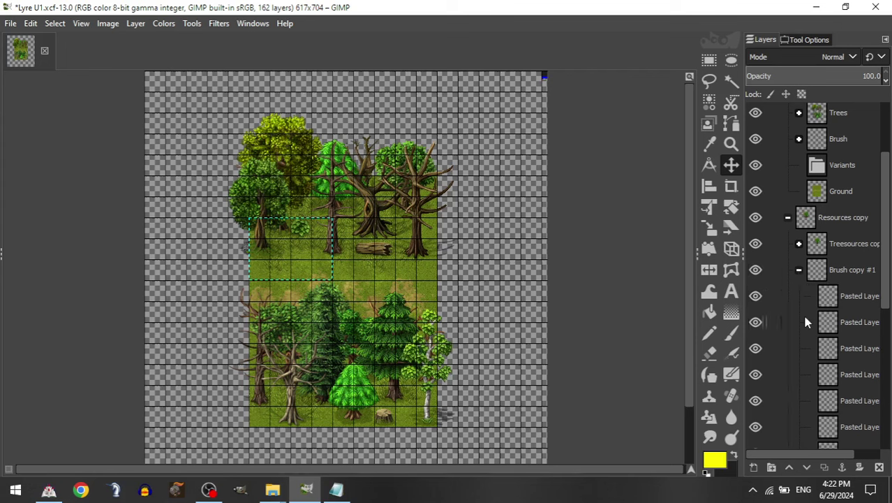
drag(878, 427, 855, 142)
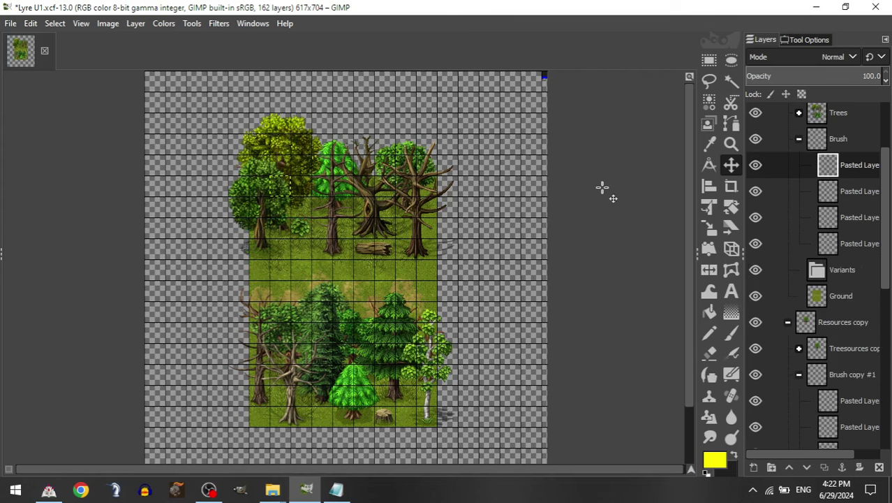
drag(347, 201, 353, 272)
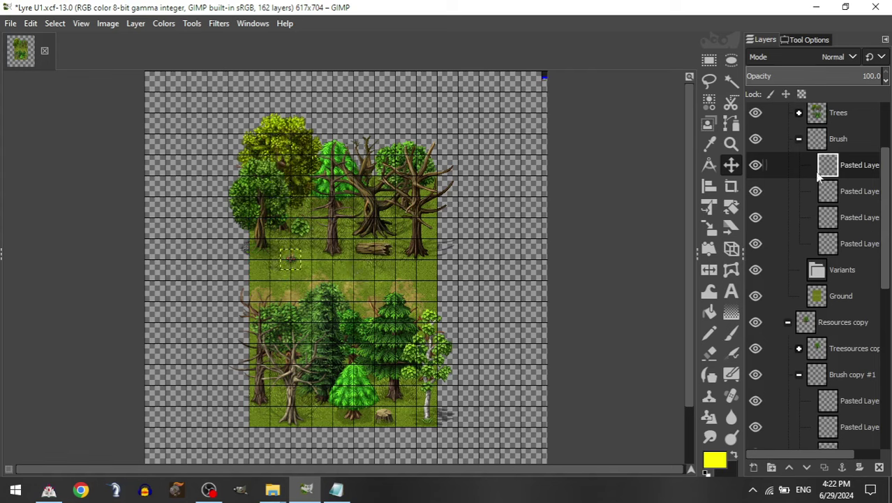
- Move a cluster of small white plants from Brush copy #1 into the Brush group and place it below the upper-right bare tree
click(799, 138)
click(799, 138)
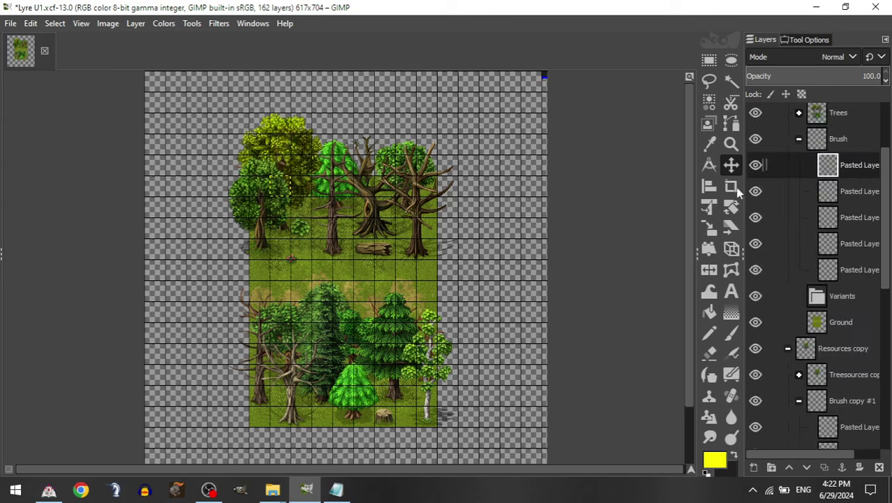
drag(557, 321, 552, 321)
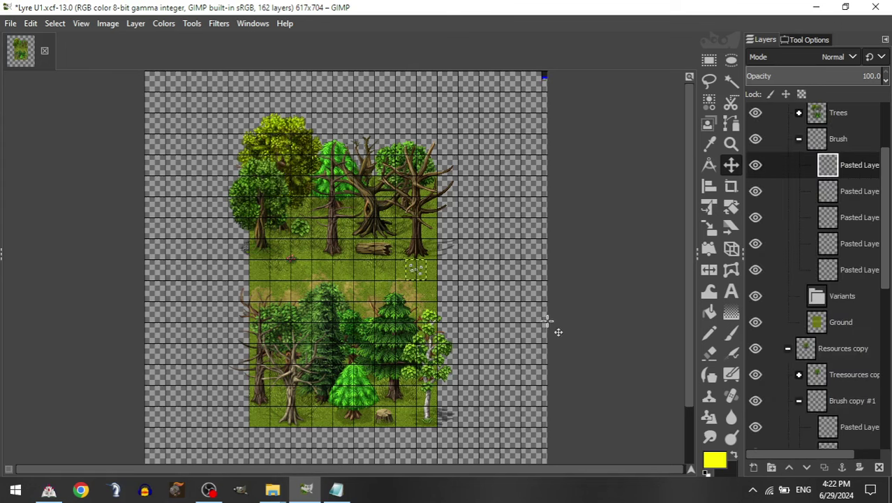
- Move a grass tuft from Brush copy #1 into the Brush group and place it between the two upper-right bare trees
click(800, 138)
scroll(831, 244, down, 3)
mouse_move(858, 356)
mouse_down()
mouse_move(856, 297)
mouse_move(846, 347)
mouse_up()
drag(846, 278, 843, 306)
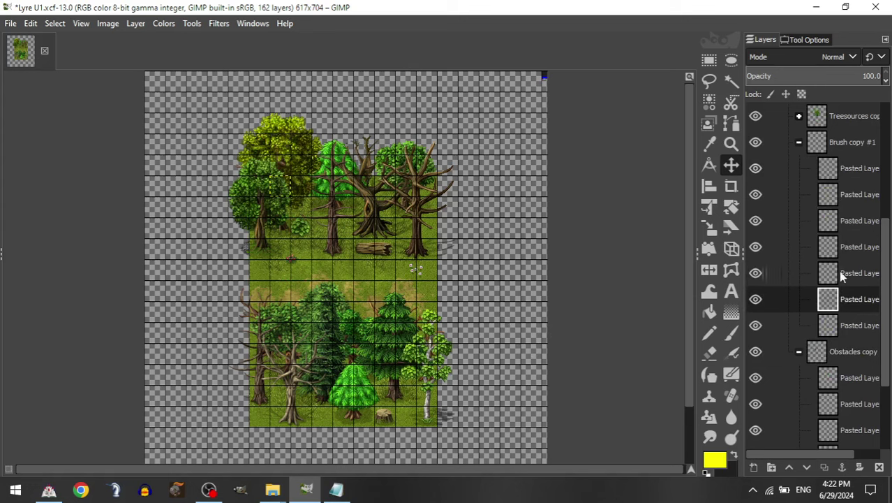
mouse_move(841, 253)
mouse_down()
mouse_move(850, 114)
mouse_move(843, 150)
mouse_up()
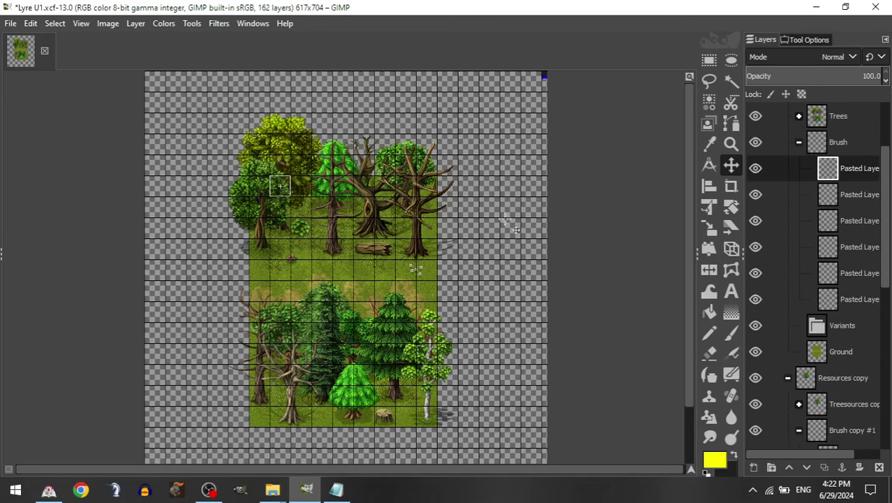
drag(581, 226, 627, 251)
click(799, 142)
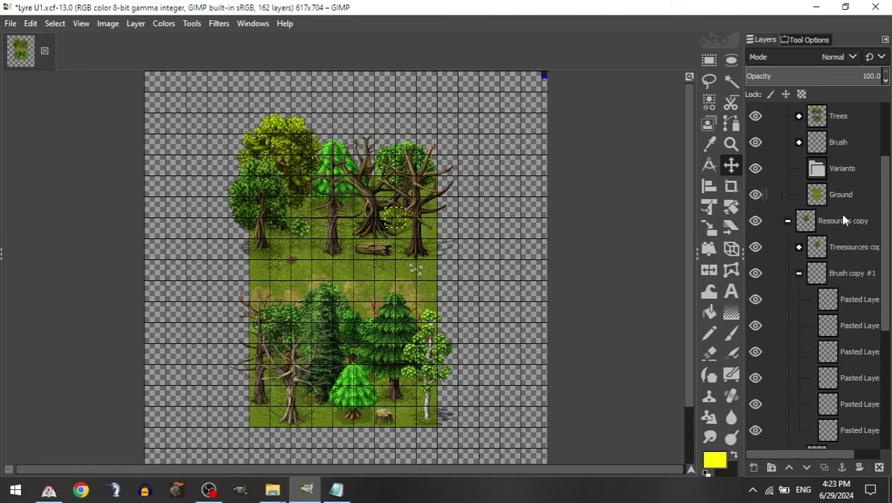
- Turn off the grid display, then hide and collapse the Resources copy group
key(ctrl+apostrophe)
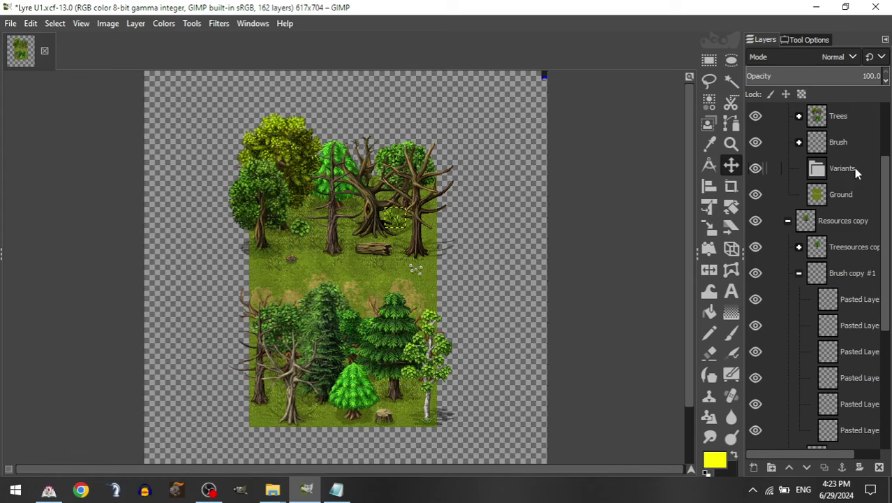
click(850, 198)
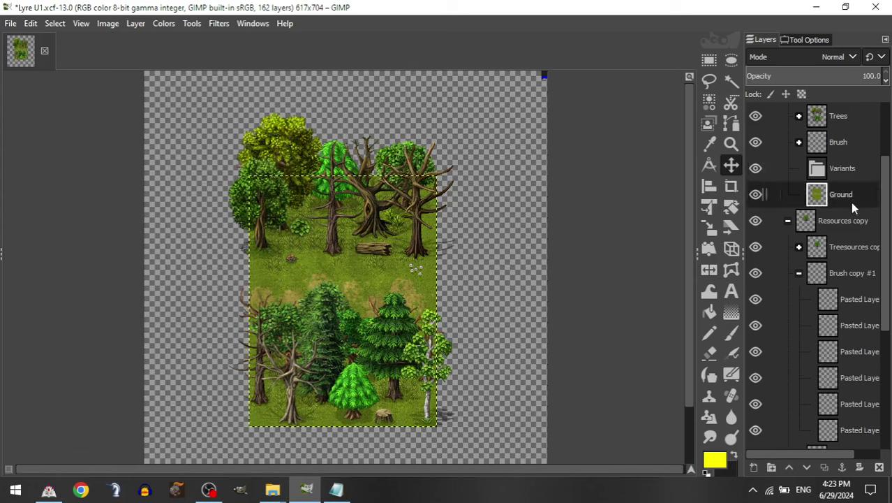
click(842, 219)
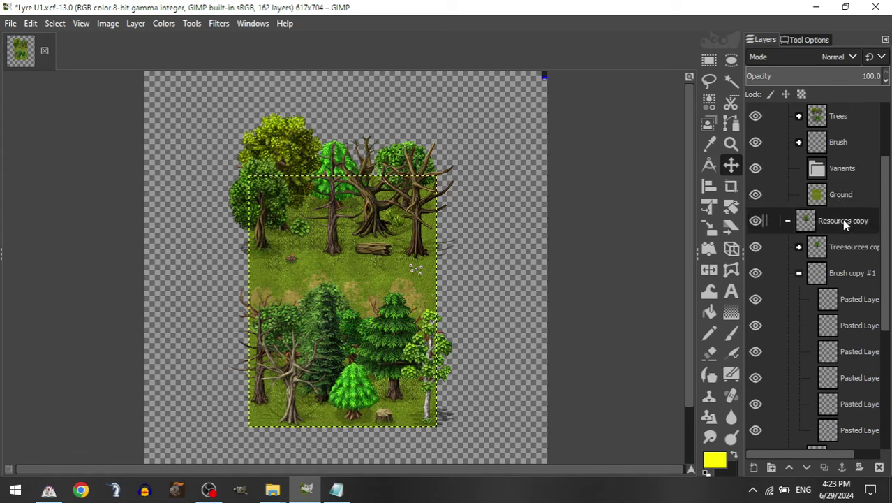
scroll(842, 219, up, 3)
click(820, 199)
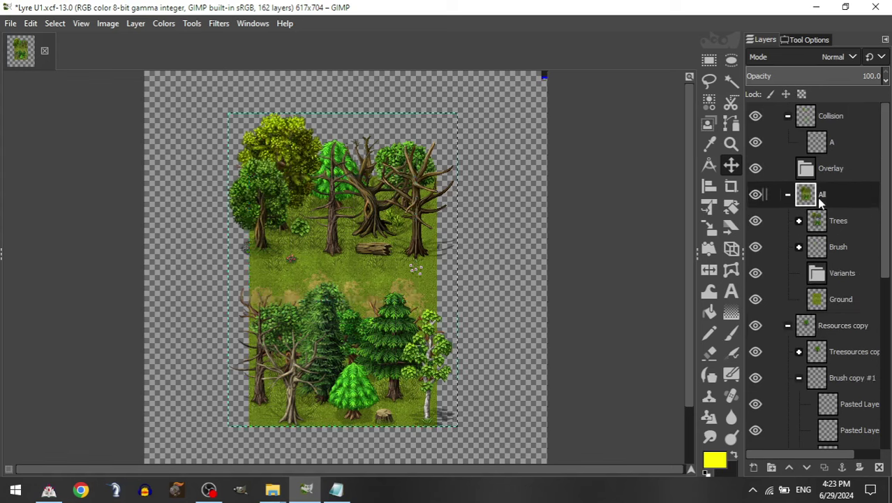
scroll(827, 279, down, 5)
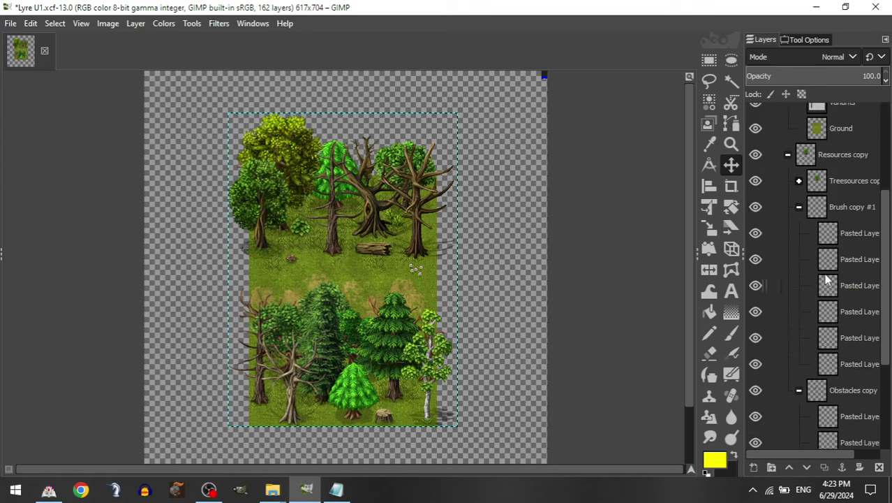
click(800, 207)
click(799, 234)
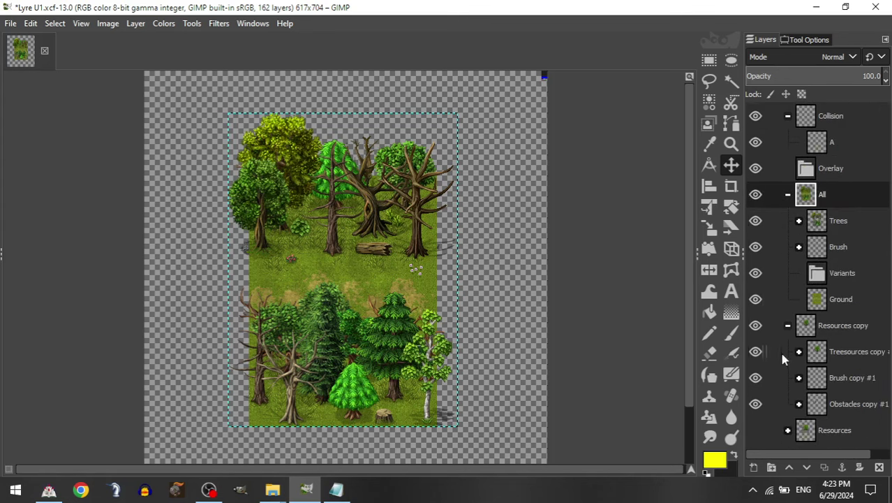
click(757, 326)
click(789, 326)
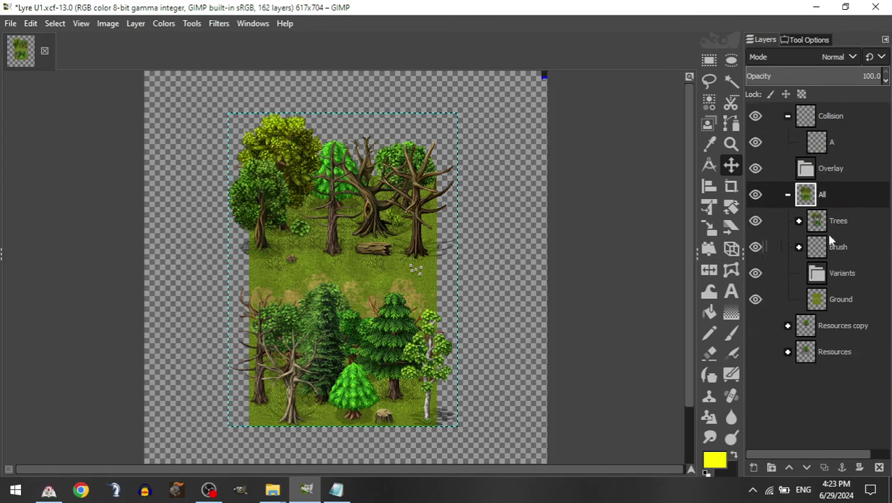
- Duplicate the Trees group, move the copy into the Overlay group, and set its opacity to 80
click(841, 221)
key(shift+ctrl+d)
drag(861, 221, 842, 171)
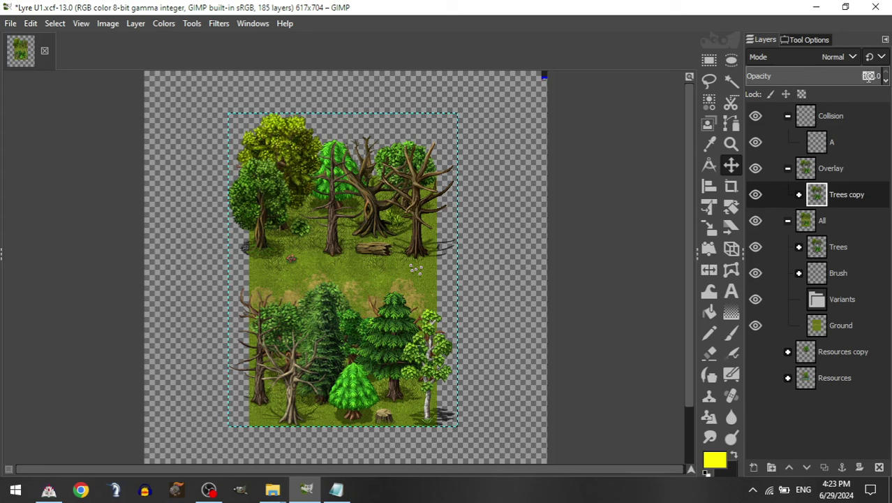
text(80)
- Expand the Trees group inside the All group and turn on the grid display
click(848, 246)
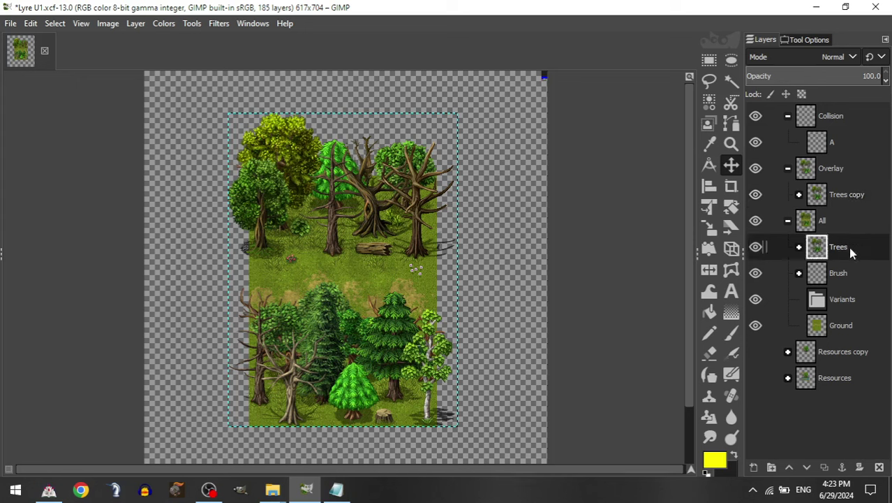
key(n)
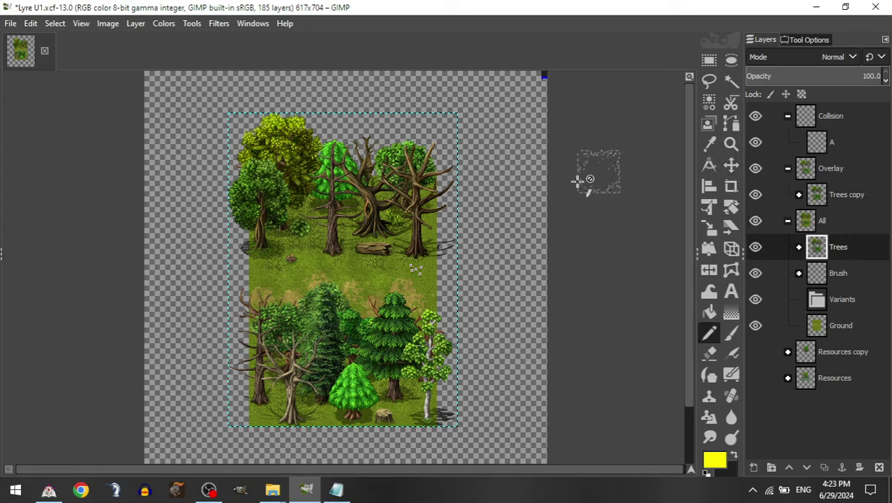
click(854, 194)
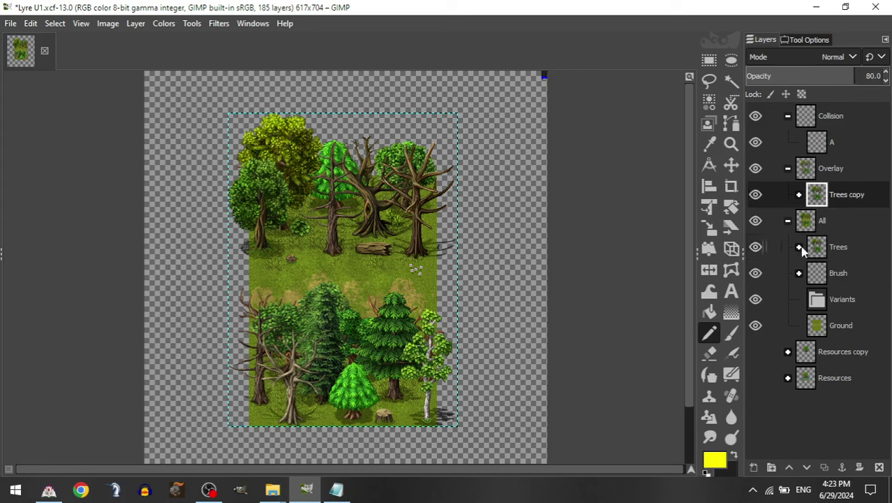
click(800, 248)
click(804, 254)
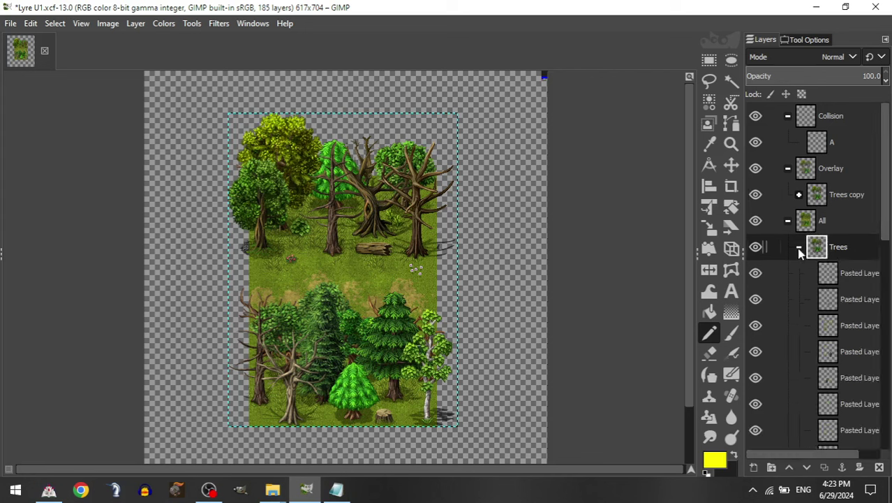
click(799, 248)
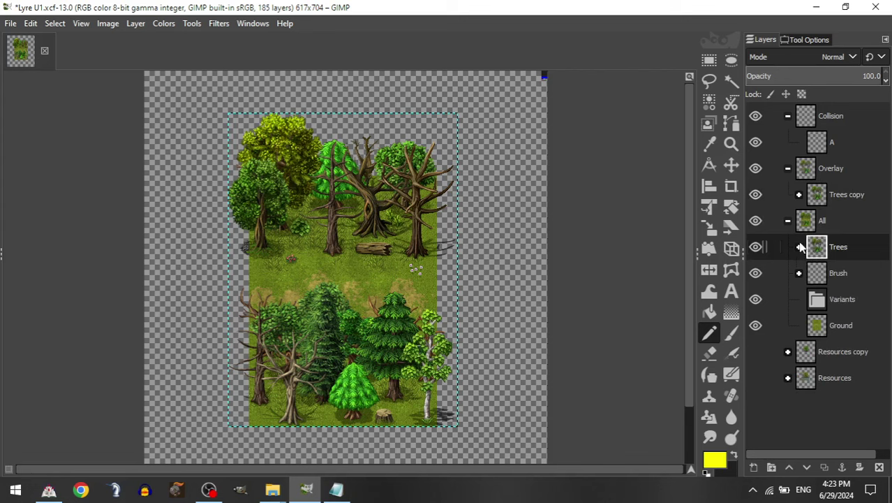
click(799, 247)
key(r)
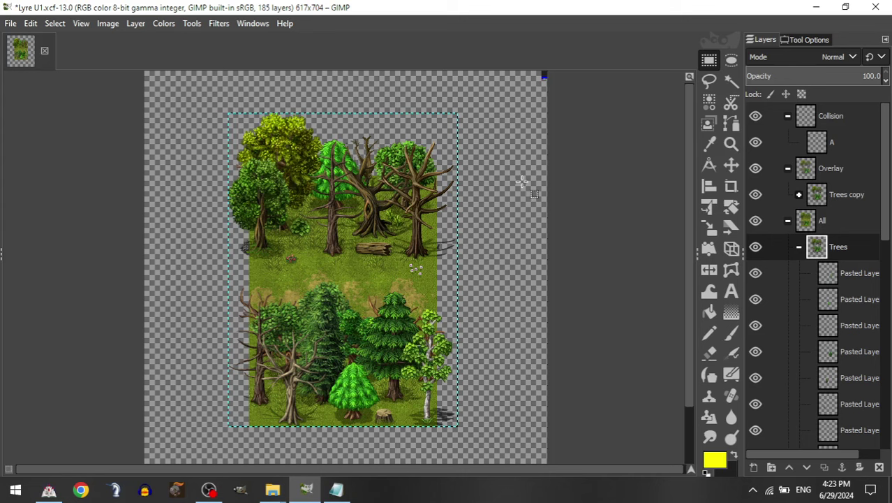
key(ctrl+apostrophe)
- Hide the Overlay group so only the original Trees group is shown
drag(311, 245, 365, 295)
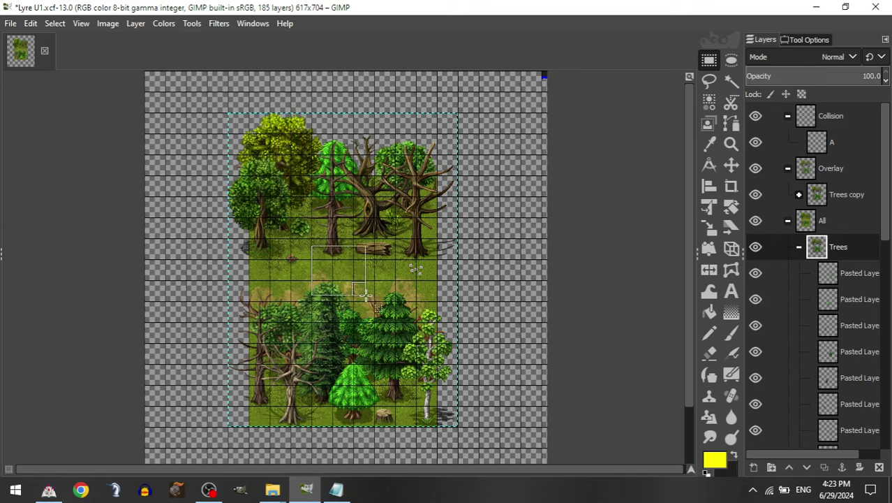
click(393, 276)
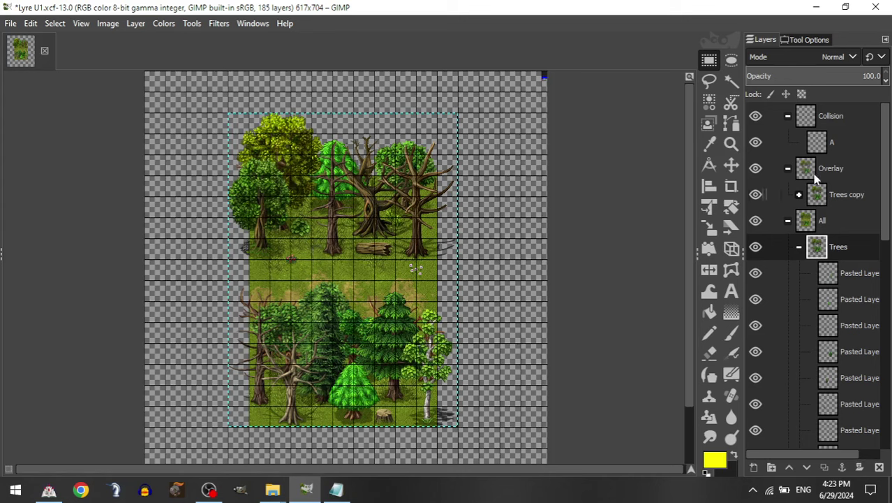
click(756, 169)
click(828, 198)
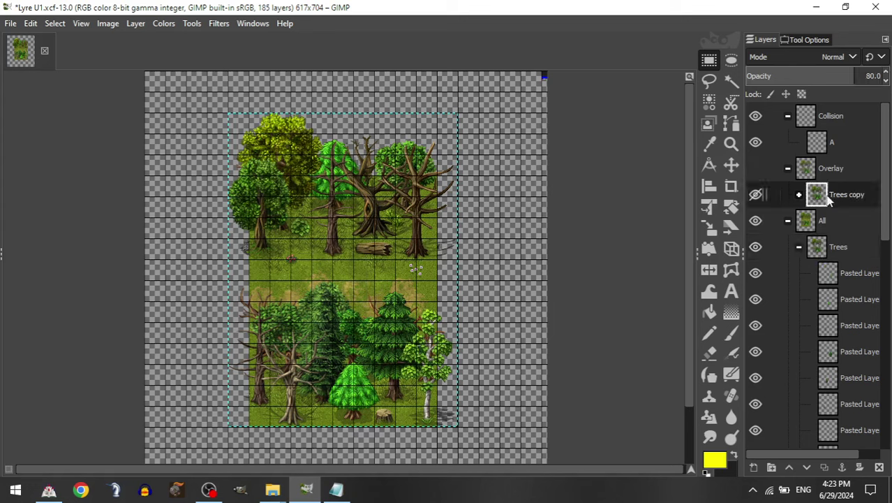
- Erase everything above the bottom tile row from the lower grove's birch, light-green pine and front bare tree layers in Trees
click(828, 274)
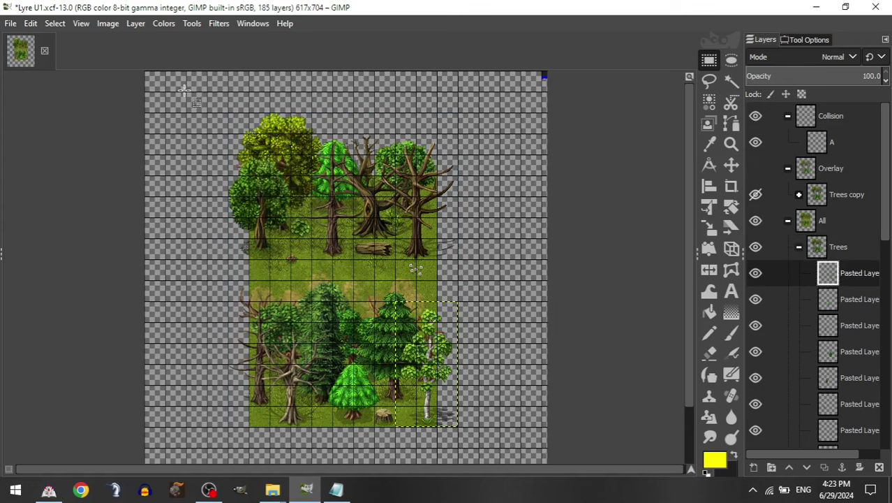
drag(186, 91, 500, 405)
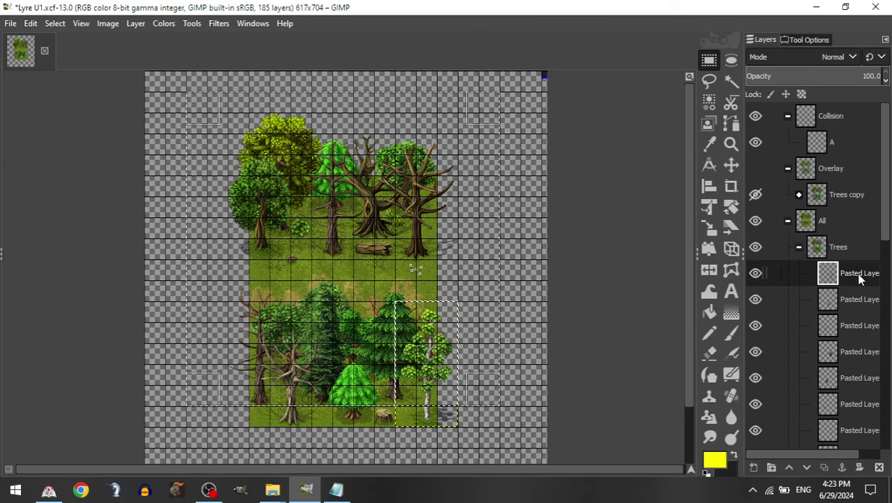
key(Down)
key(Down)
key(Down)
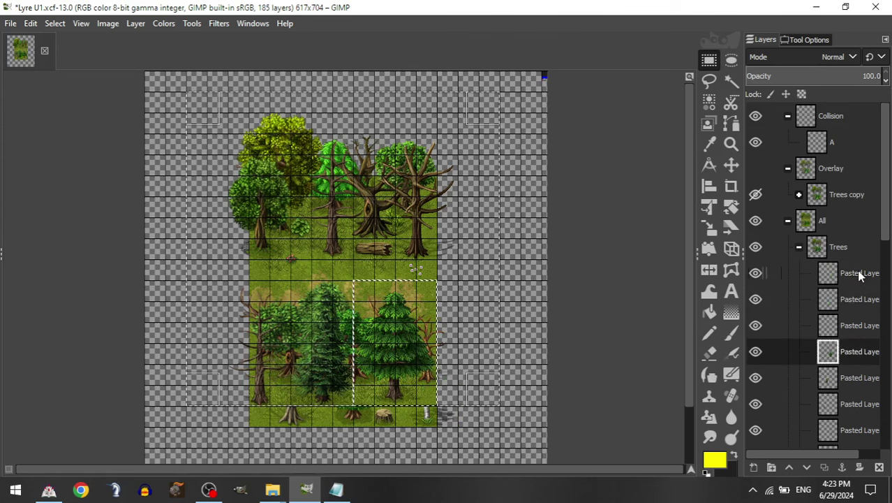
- Shift the selection up one tile and erase the upper parts of the lower grove's two dark conifers and left bare tree
click(484, 405)
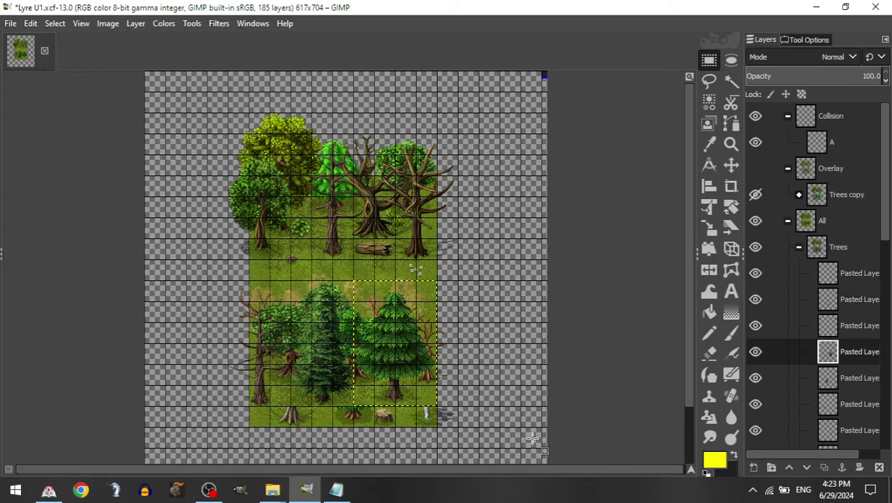
drag(501, 427, 479, 416)
click(856, 356)
key(Delete)
key(Down)
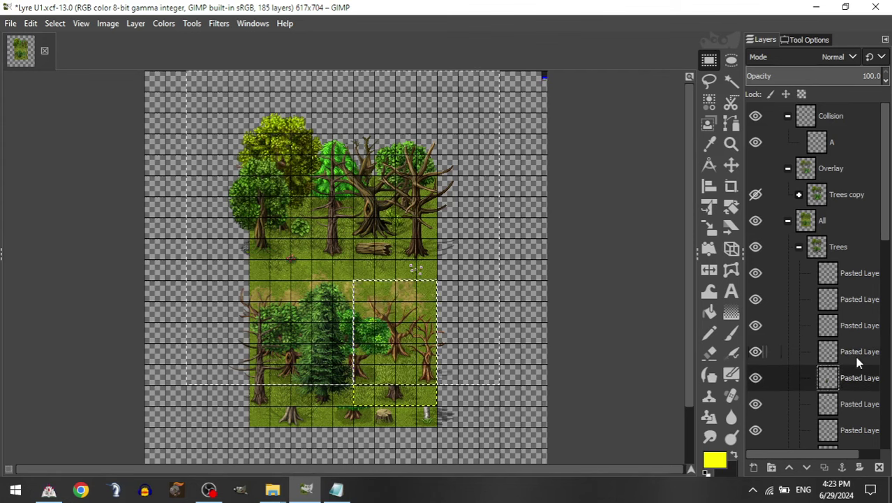
key(Delete)
key(Down)
key(Delete)
key(Down)
- Raise the selection another tile and erase the lower grove's third-row trees down to their trunk bases
drag(474, 403, 474, 394)
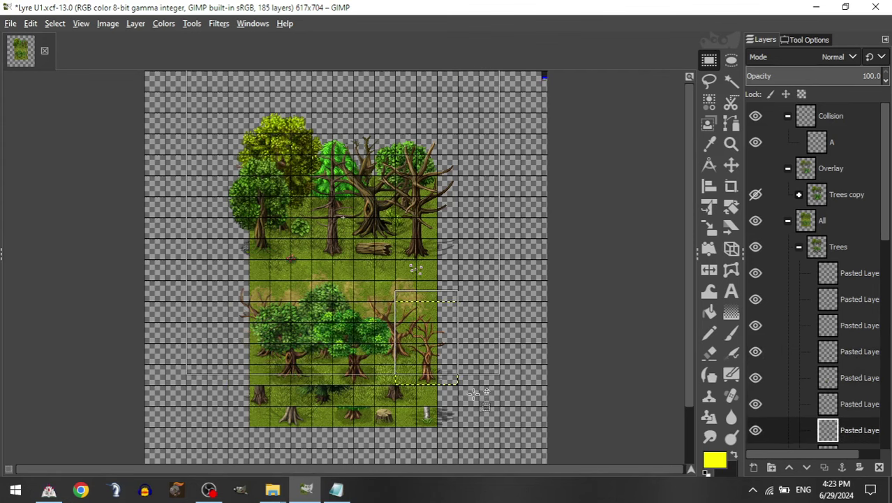
scroll(864, 266, down, 3)
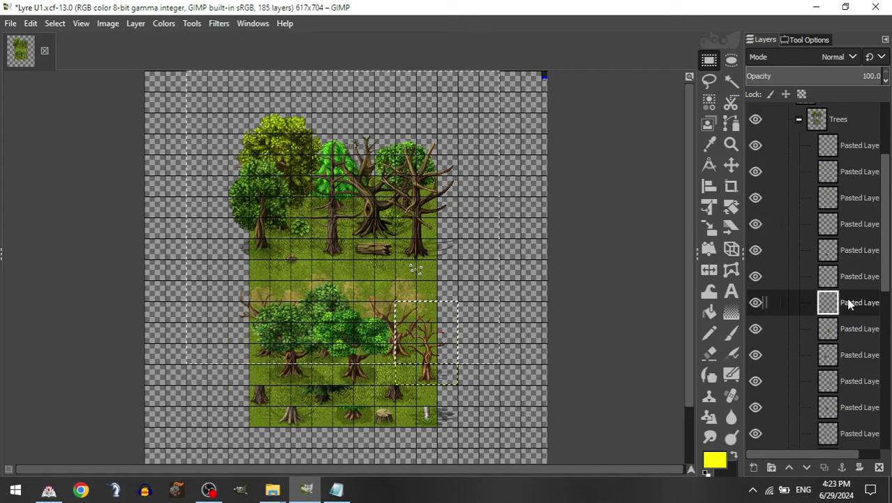
key(Delete)
key(Down)
key(Delete)
key(Down)
key(Delete)
key(Down)
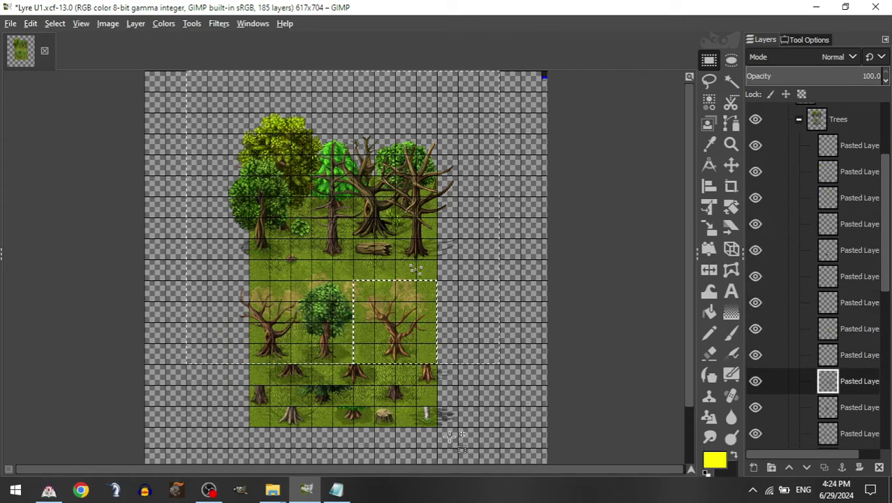
- Raise the selection one more tile and erase the lower grove's rearmost three trees, keeping only their trunk bases
drag(451, 436, 452, 402)
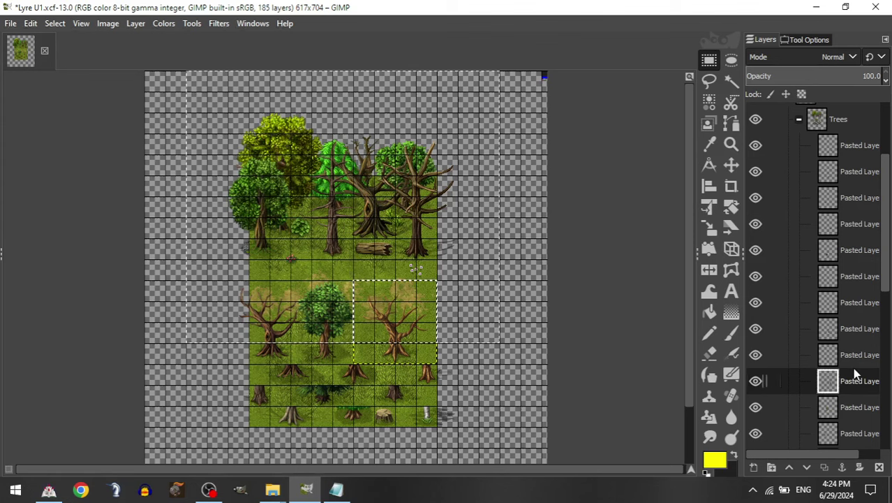
key(Page_Down)
key(Page_Down)
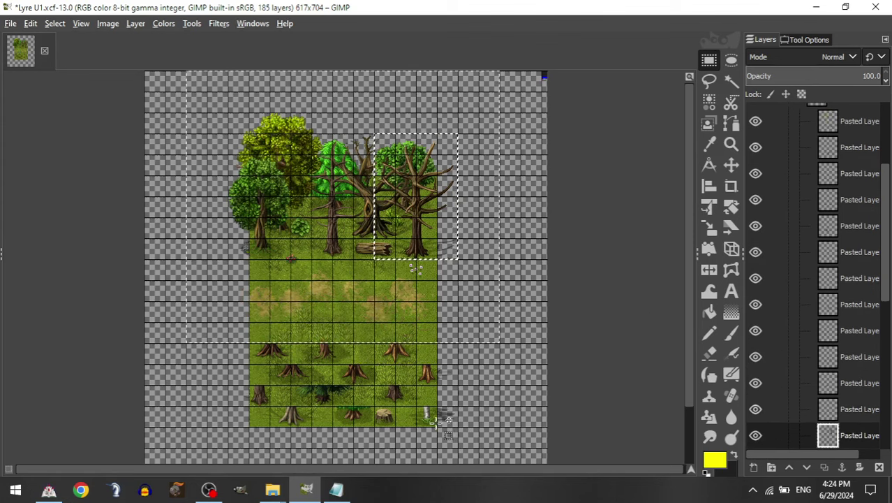
- Move the selection to the upper grove and erase its three front-row trees above their bottom tile
drag(435, 315, 438, 322)
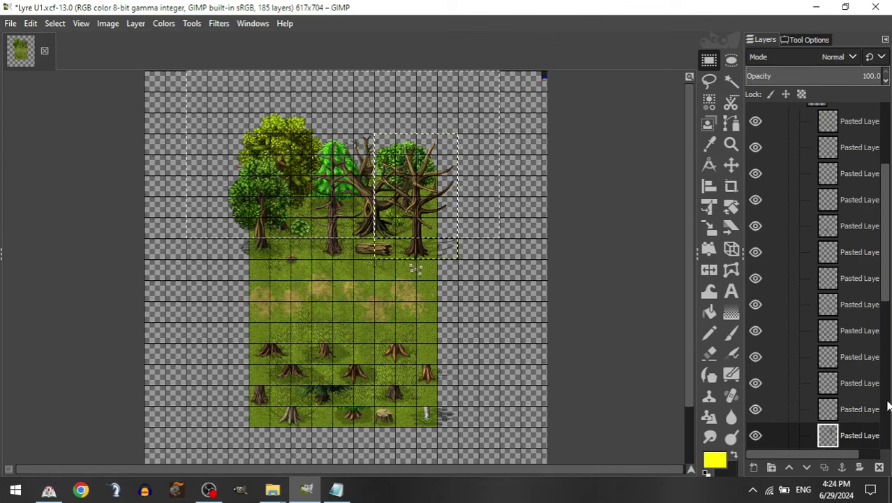
click(850, 435)
key(Delete)
key(Page_Down)
key(Delete)
key(Page_Down)
key(Delete)
scroll(849, 433, down, 7)
key(Page_Down)
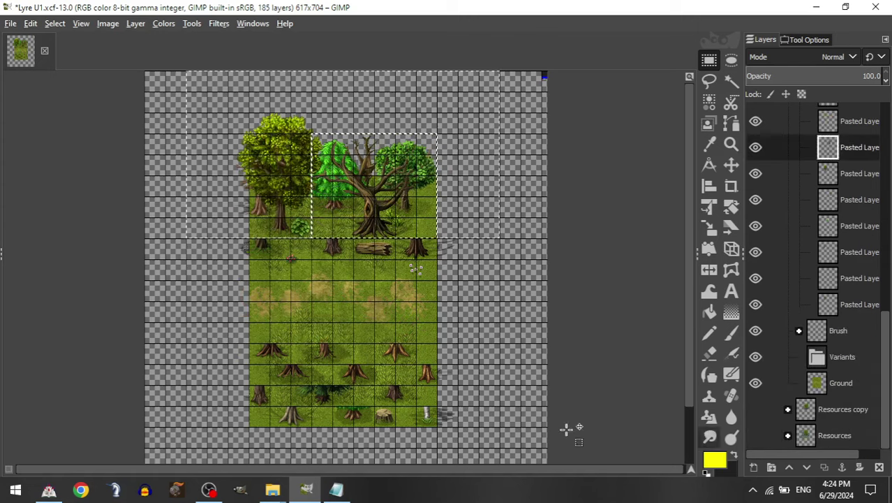
- Raise the selection one tile and erase the upper parts of the large twisted bare tree and the olive-leaved tree
drag(525, 423, 524, 397)
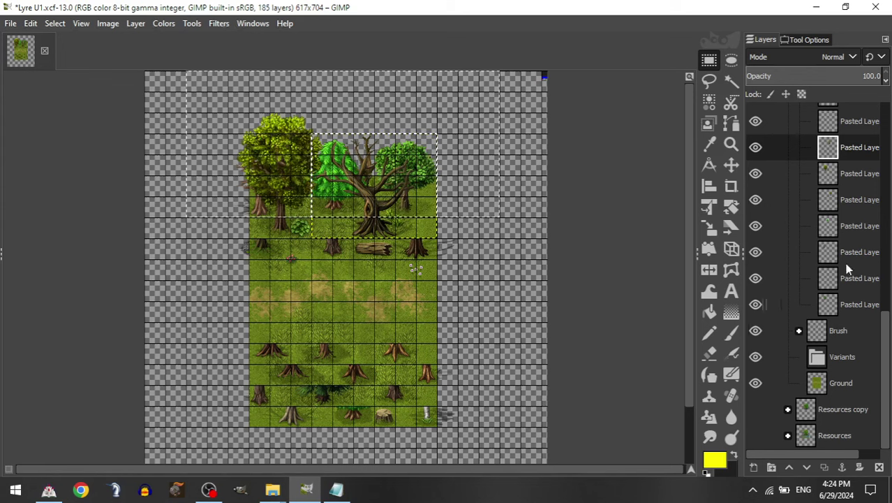
key(ctrl+z)
key(ctrl+z)
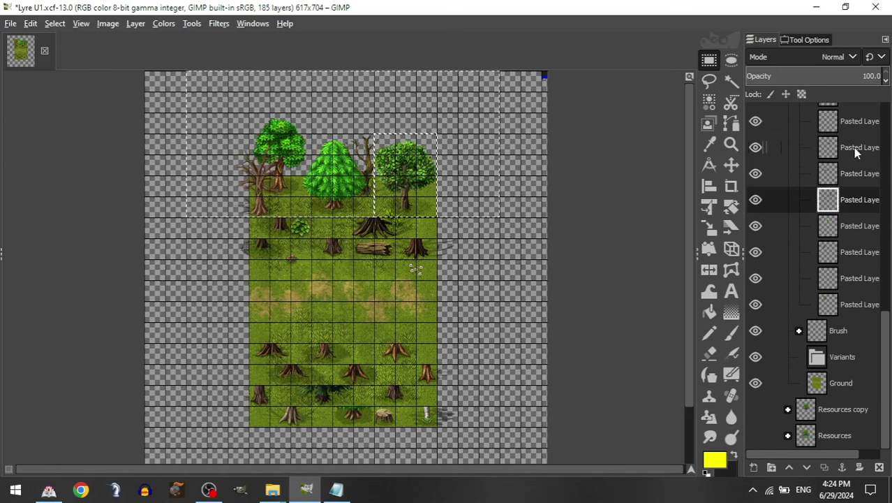
- Raise the selection another tile and erase the upper grove's pine, left bare tree and right leafy tree above their bases
drag(471, 285, 468, 267)
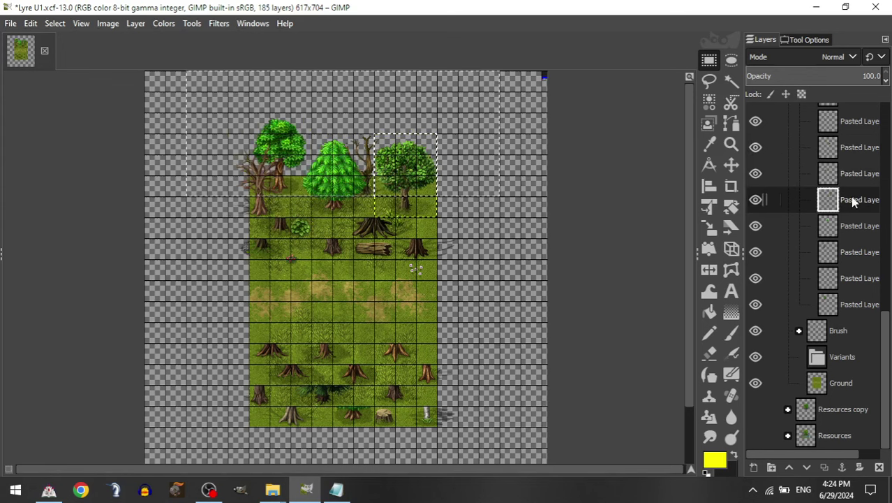
key(ctrl+z)
key(ctrl+z)
key(ctrl+z)
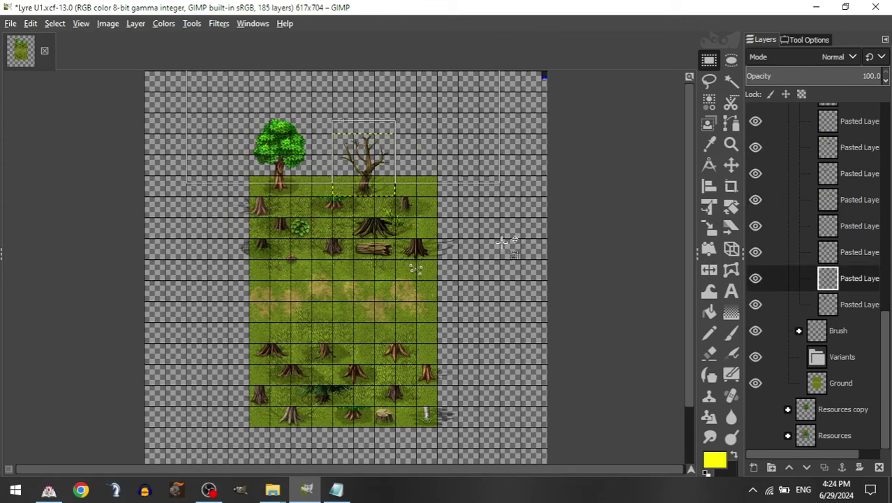
- Align the selection above the ground's top tile row and erase the last two back-row trees down to their bases
key(Page_Down)
key(Page_Down)
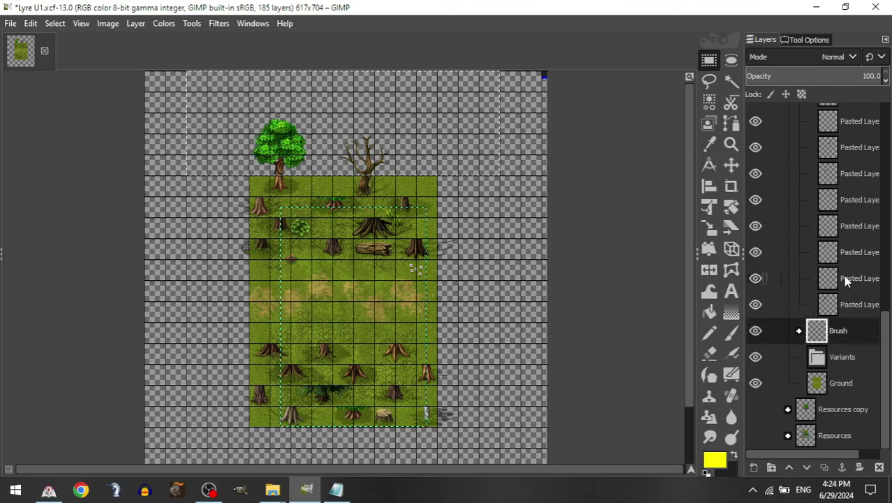
key(ctrl+z)
key(ctrl+z)
key(ctrl+z)
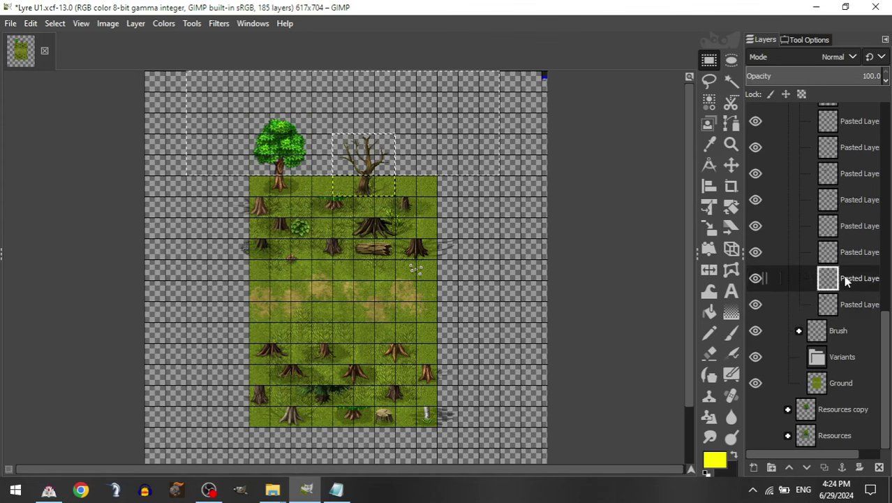
- Collapse and hide the Trees group, and show the Overlay group with Trees copy expanded
scroll(843, 275, up, 10)
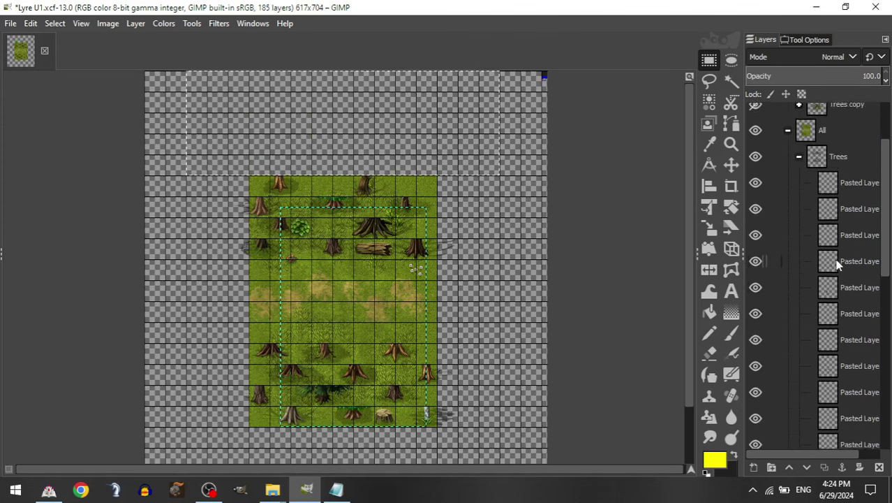
click(799, 246)
click(757, 246)
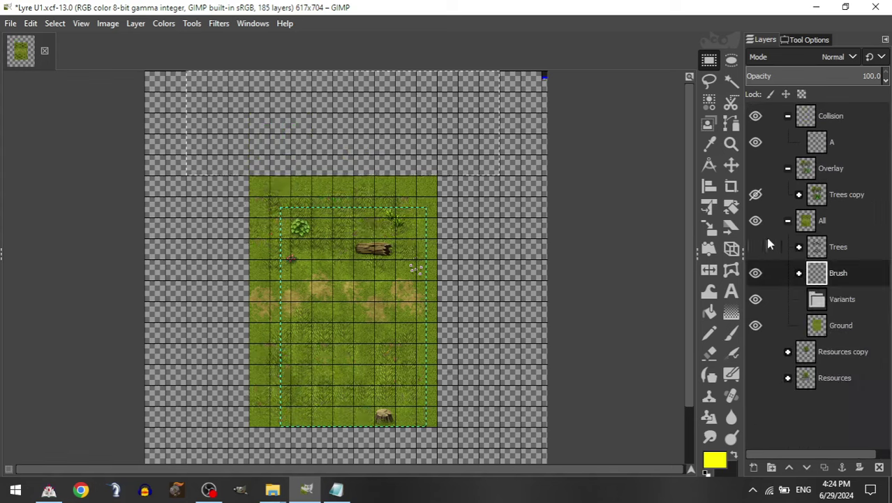
click(799, 194)
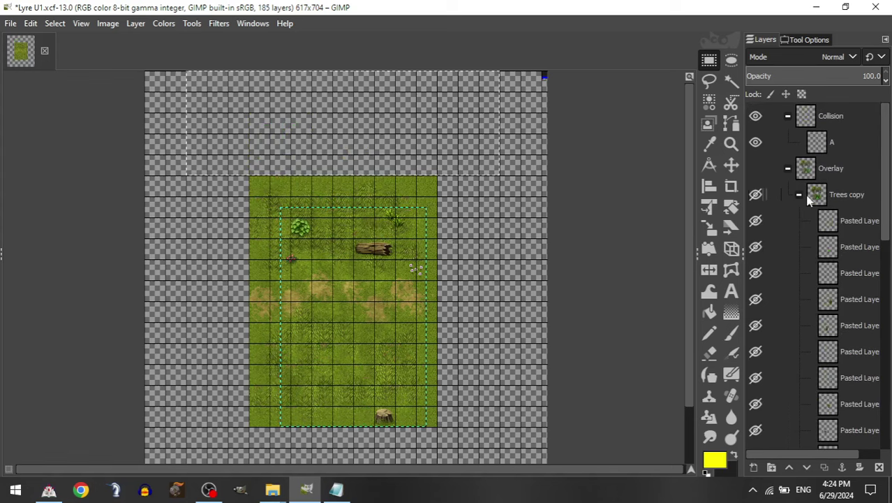
click(758, 168)
- Select the map's bottom tile row and erase the trunk bases of the three front trees from their Trees copy layers
click(848, 220)
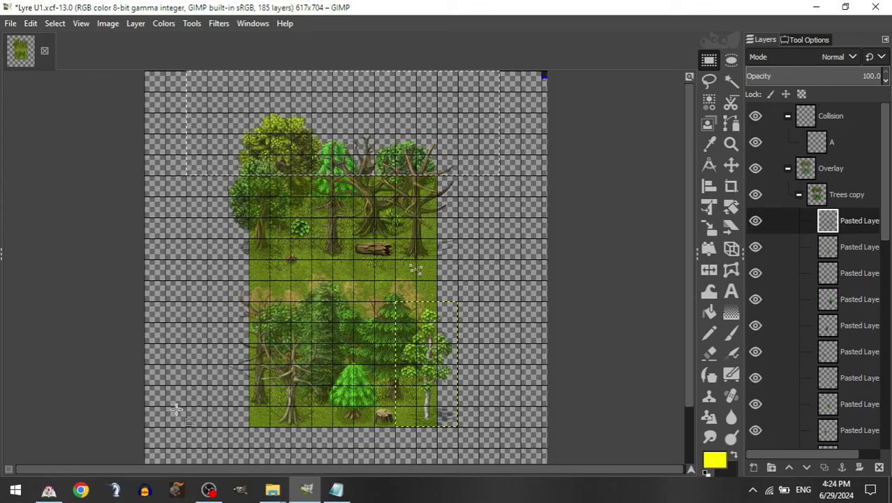
drag(174, 404, 530, 433)
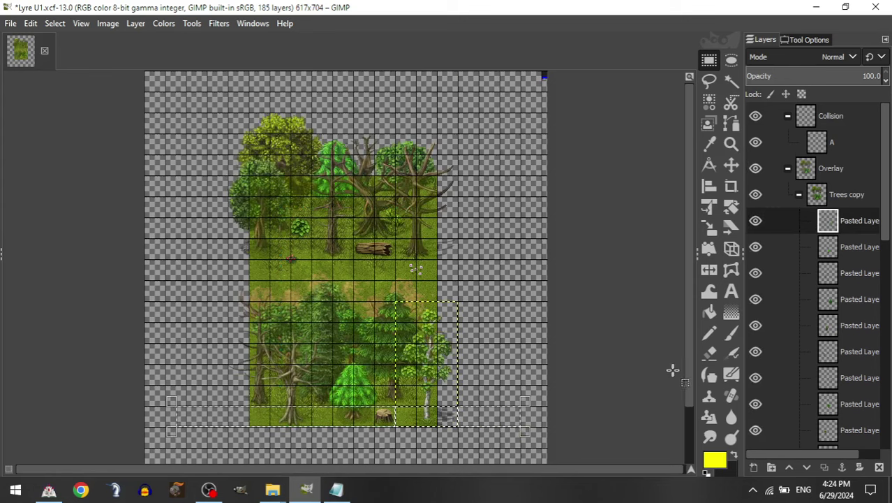
key(Page_Down)
key(Page_Down)
key(Page_Down)
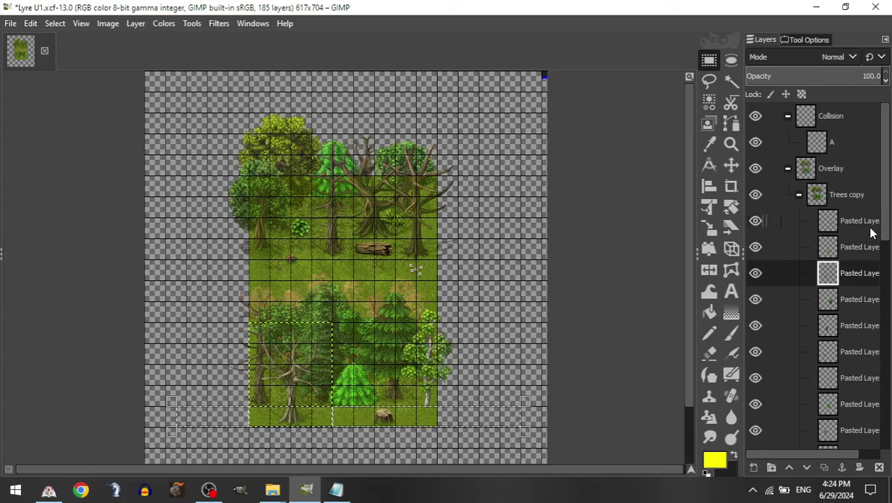
- Shift the strip selection up one tile and erase the second-row trunk bases in Trees copy, then raise the strip another tile
alt+drag(435, 285, 435, 264)
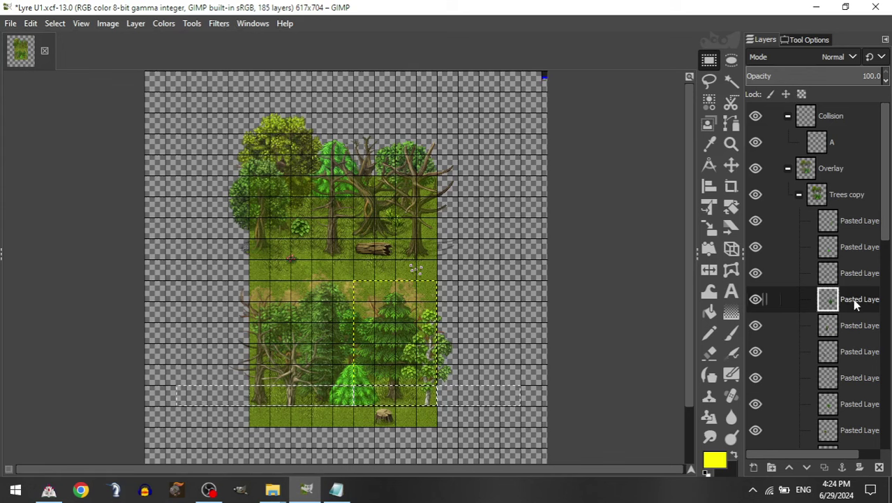
key(Page_Down)
key(Page_Down)
key(Page_Down)
key(shift+Up)
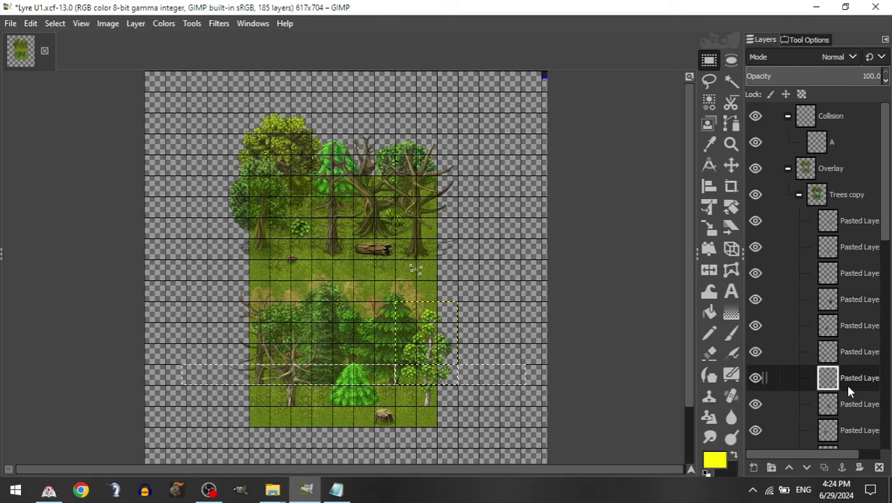
- Erase the front trees' remaining trunk bases in Trees copy, working through the third tile row and the row above it
key(Page_Down)
key(Page_Down)
key(Page_Down)
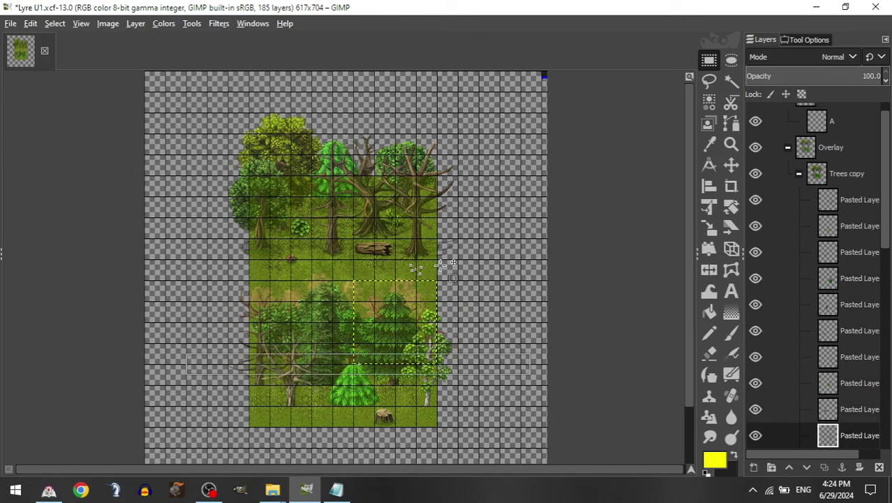
key(shift+Up)
scroll(850, 268, down, 4)
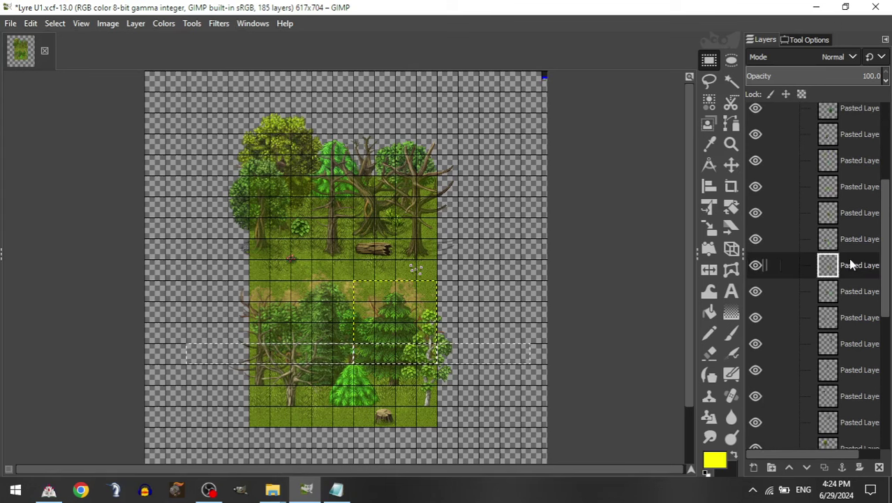
key(Page_Down)
key(Page_Down)
key(Page_Down)
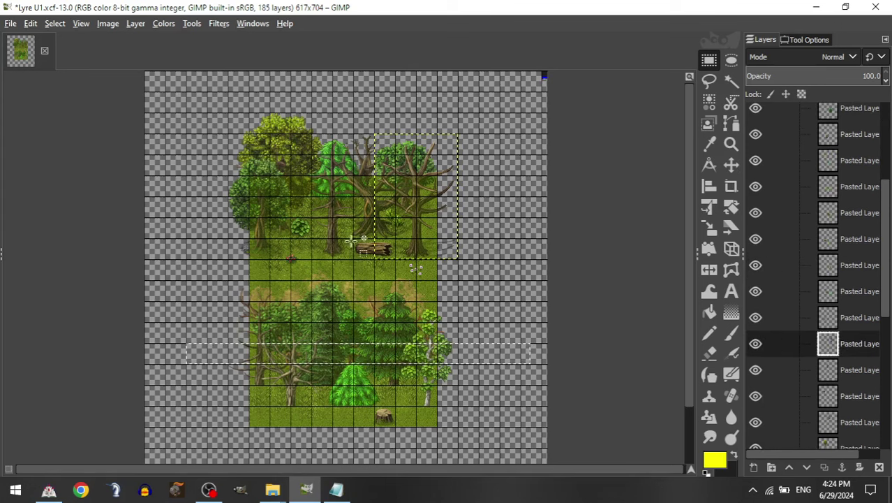
- Move the strip selection to the back tree group's lowest tile row and erase its trunk bases from the Trees copy layers
drag(352, 260, 341, 158)
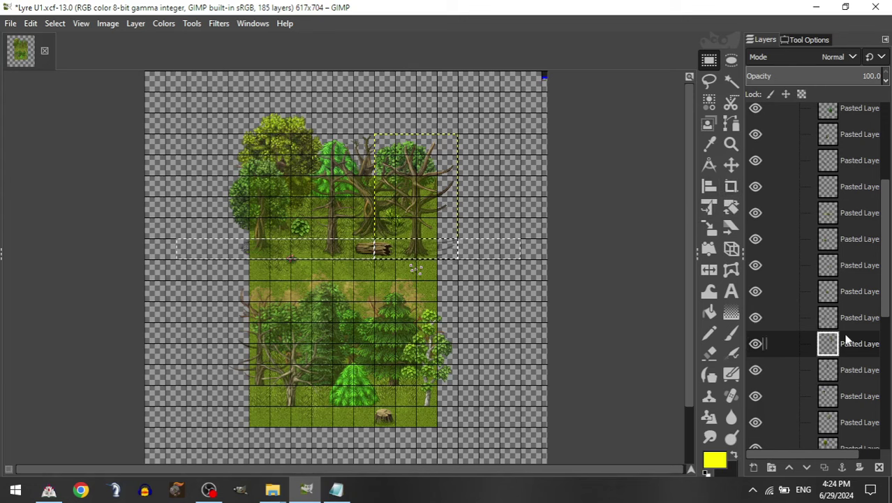
key(Page_Down)
key(Page_Down)
key(Page_Down)
- Raise the strip selection one tile and erase the large bare tree's base and the other trunk bases in that row
drag(506, 343, 506, 323)
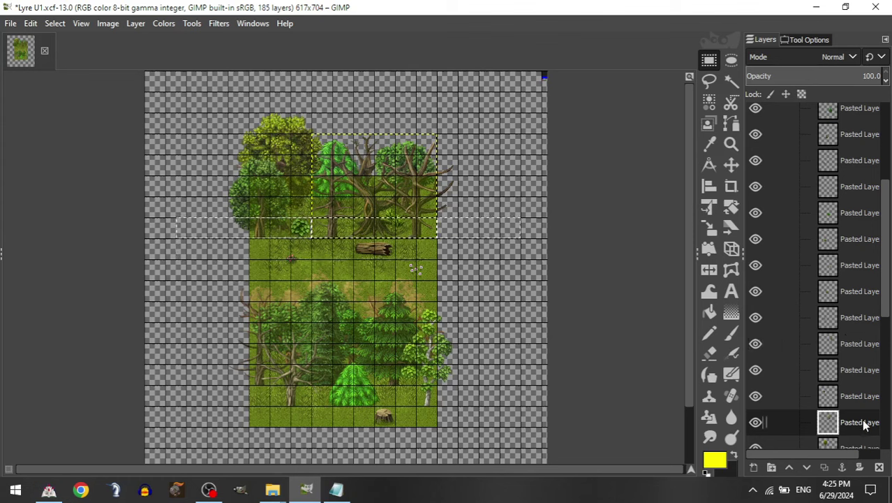
key(Page_Down)
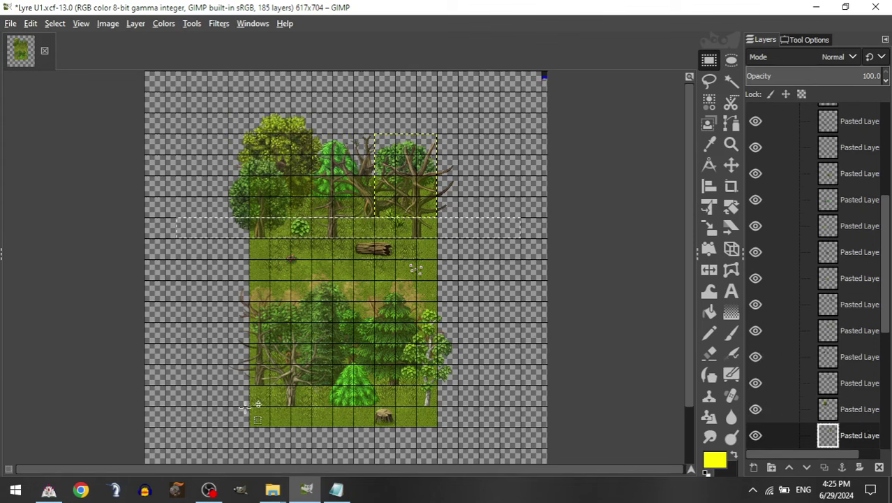
key(Page_Down)
- Move the strip up over the two highest ground tile rows and erase the last back-row trunk bases from Trees copy
drag(303, 362, 313, 355)
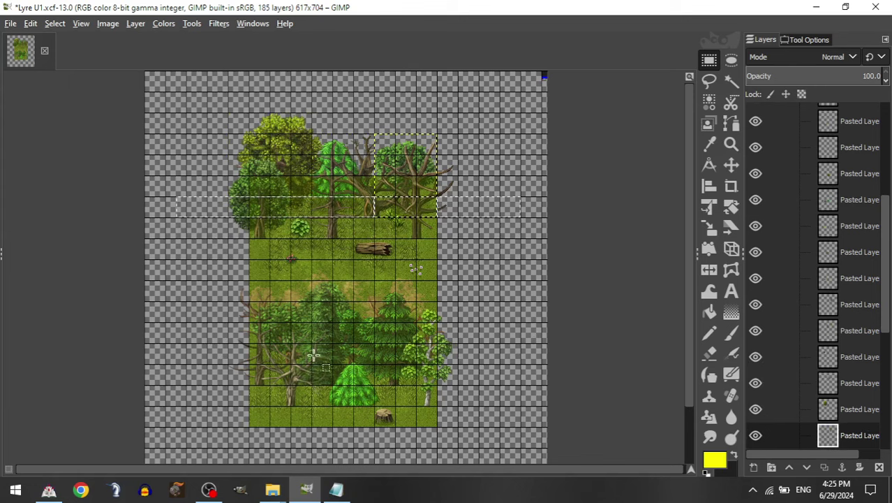
scroll(832, 351, down, 3)
key(Page_Down)
key(Page_Down)
key(Page_Down)
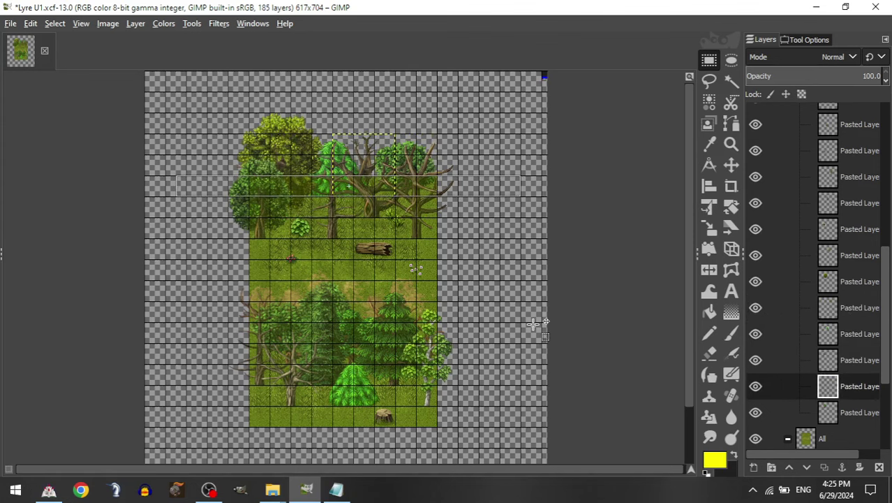
key(Page_Down)
key(Page_Down)
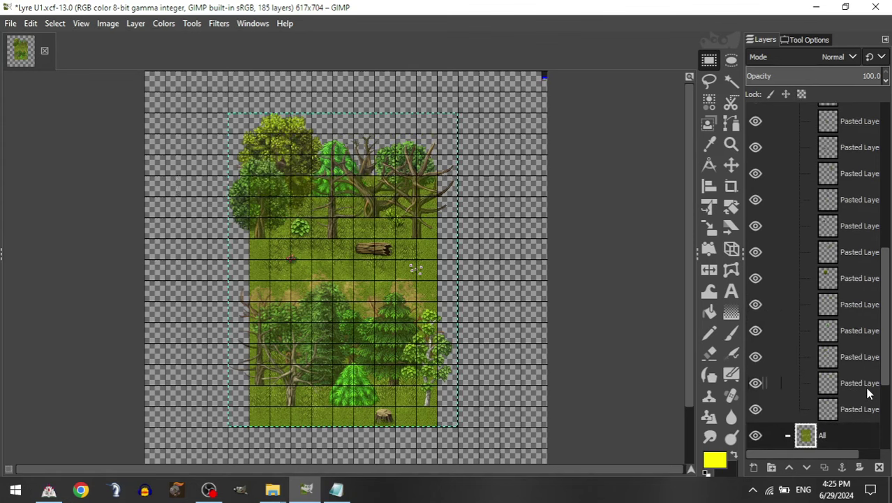
- Collapse the Trees copy group and show the Trees group again
scroll(868, 393, up, 8)
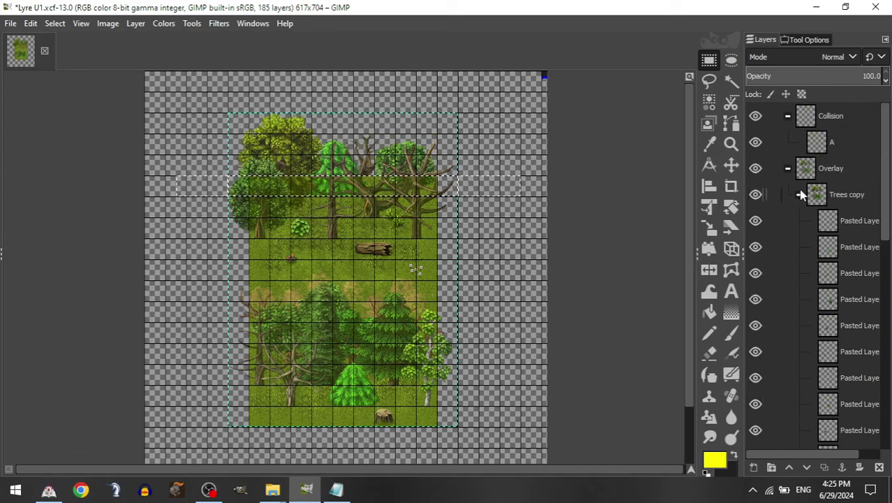
click(798, 194)
click(755, 248)
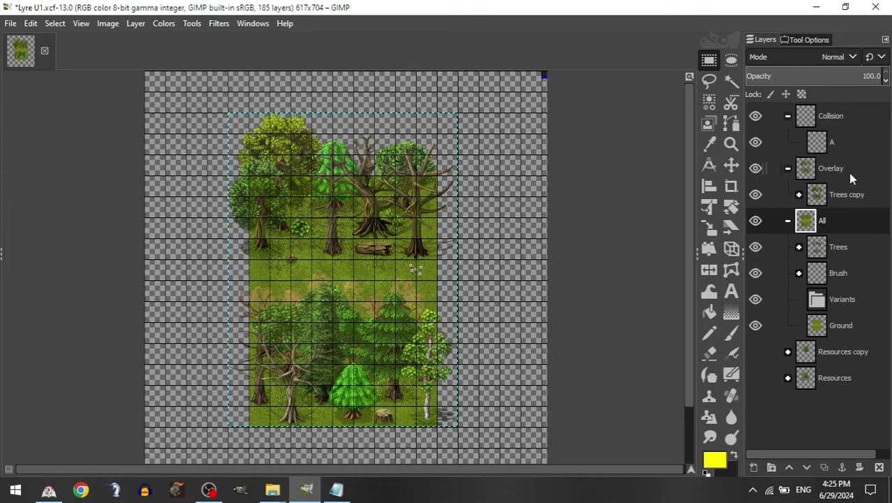
- Activate collision layer A and set up the Pencil with the 1. Pixel brush
click(834, 142)
key(n)
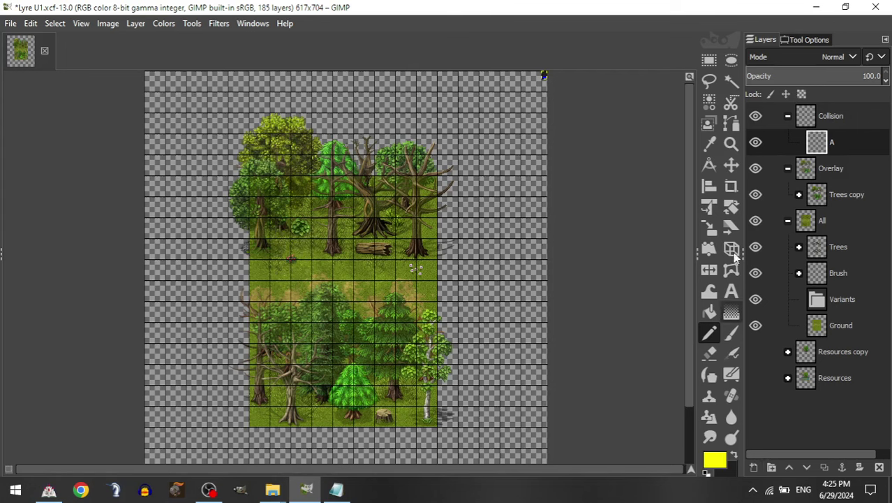
click(819, 40)
click(757, 112)
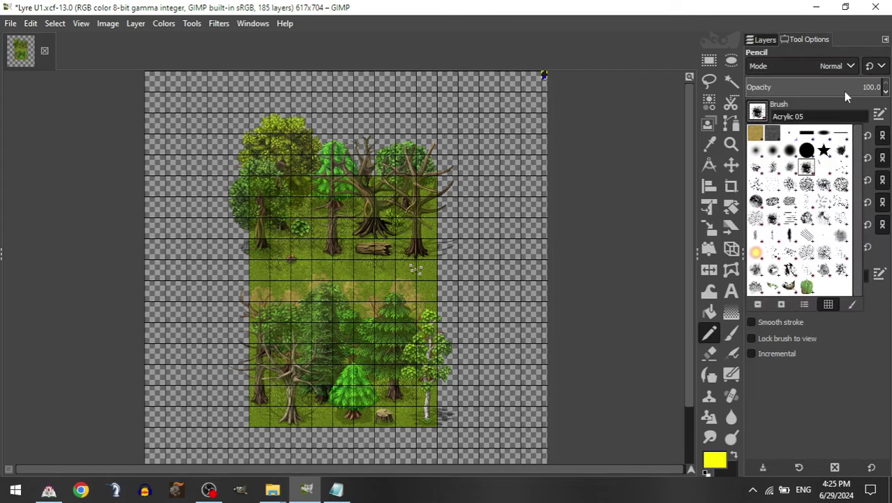
click(791, 136)
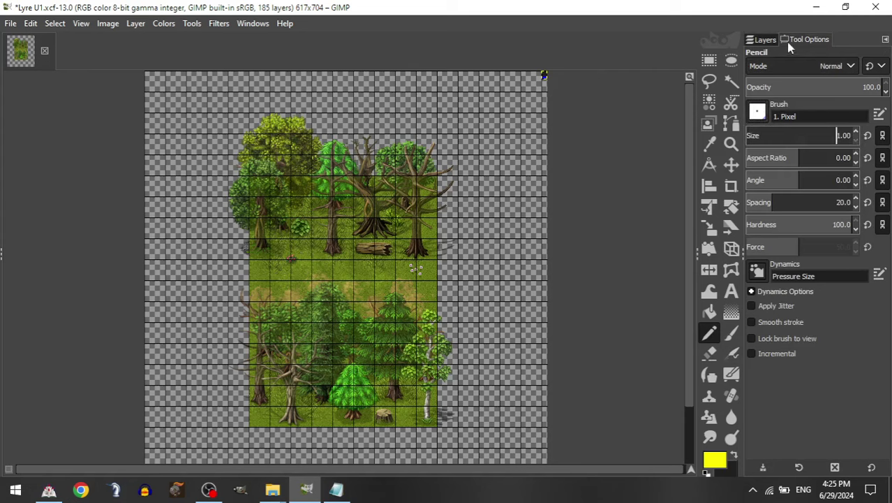
click(768, 40)
- Select the blue block above the colour swatches on collision layer A and fill it with the dark colour
key(x)
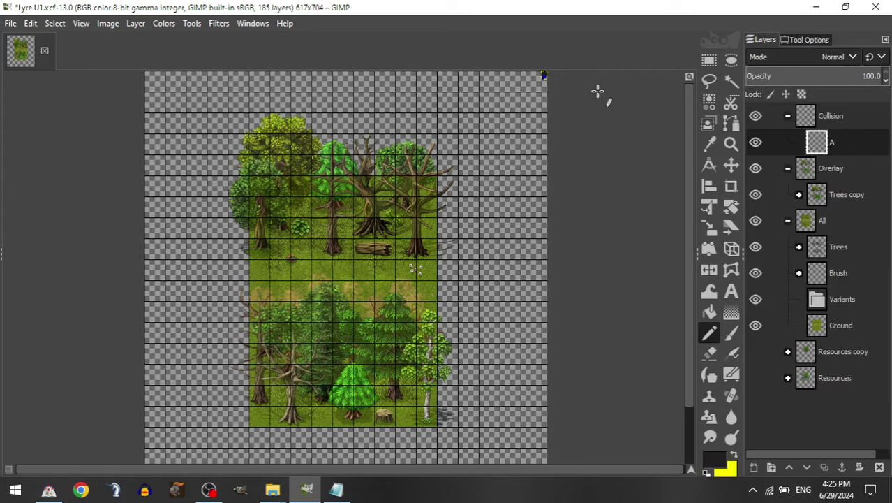
scroll(594, 89, up, 9)
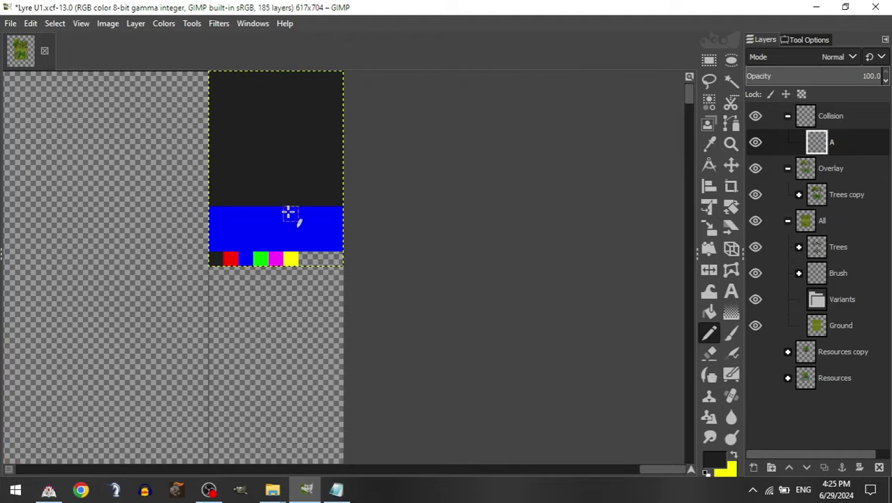
key(shift+o)
click(264, 226)
key(r)
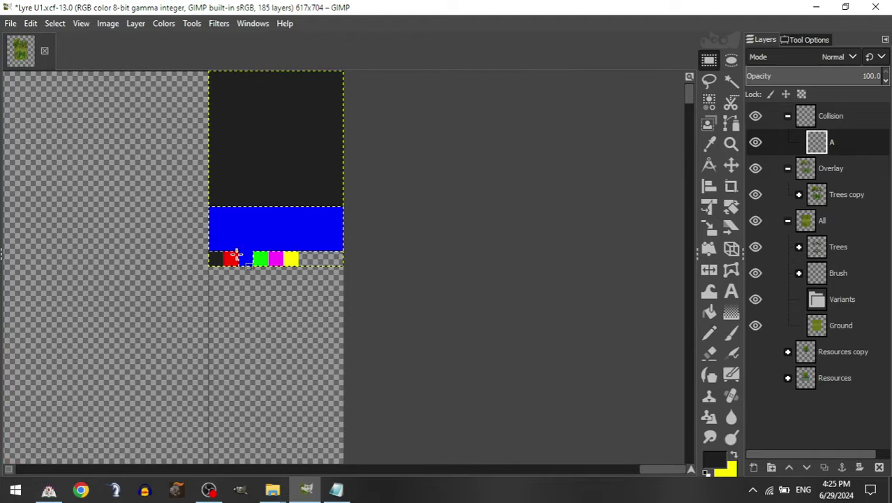
key(shift+b)
click(258, 237)
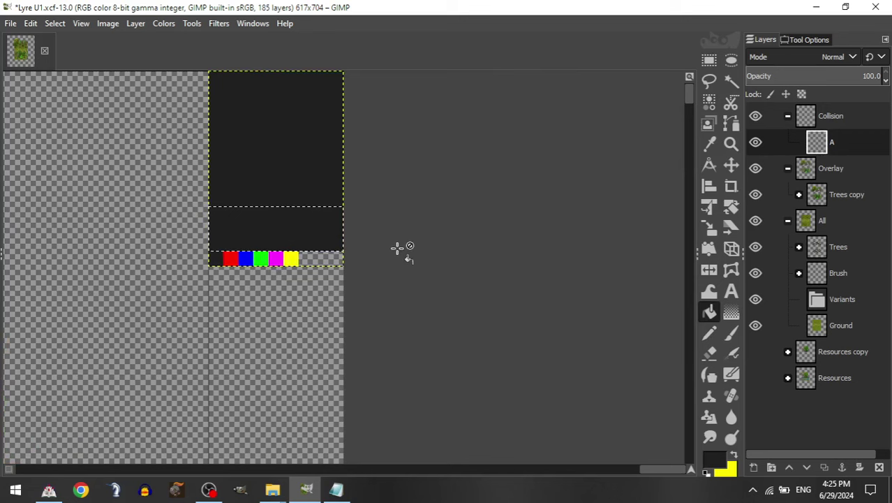
- Ready the Pencil with yellow as the foreground colour and hide the Overlay group to expose the trunk bases
key(n)
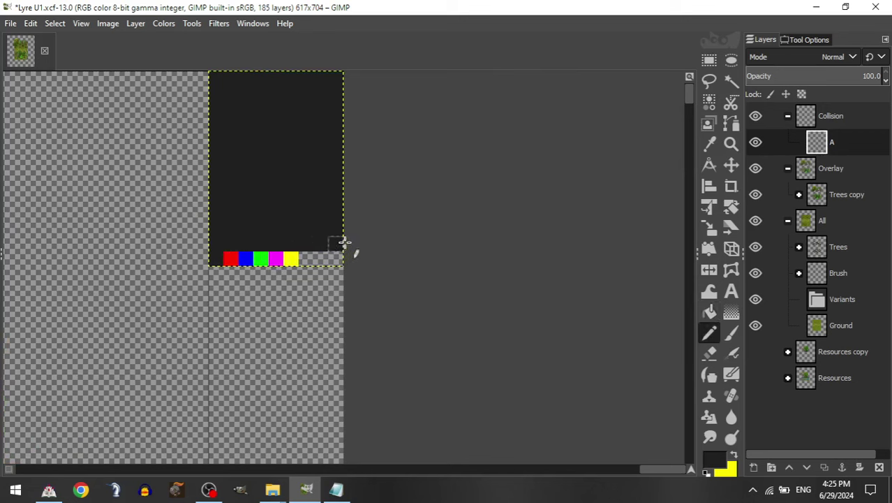
key(x)
scroll(181, 220, down, 8)
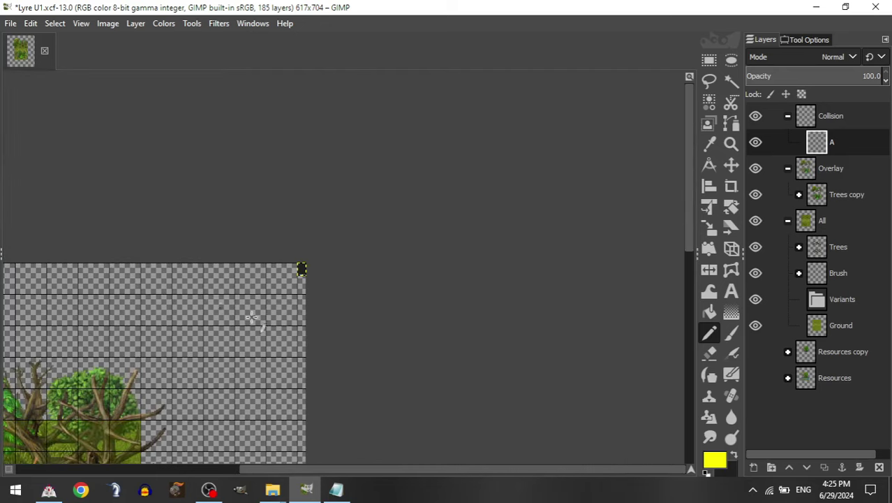
click(756, 169)
scroll(442, 234, down, 3)
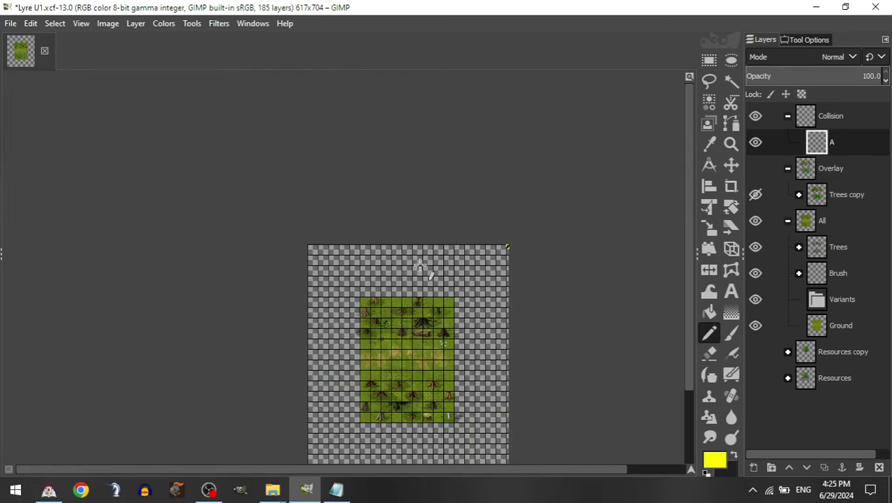
scroll(421, 321, up, 1)
scroll(421, 321, up, 1)
scroll(408, 307, down, 3)
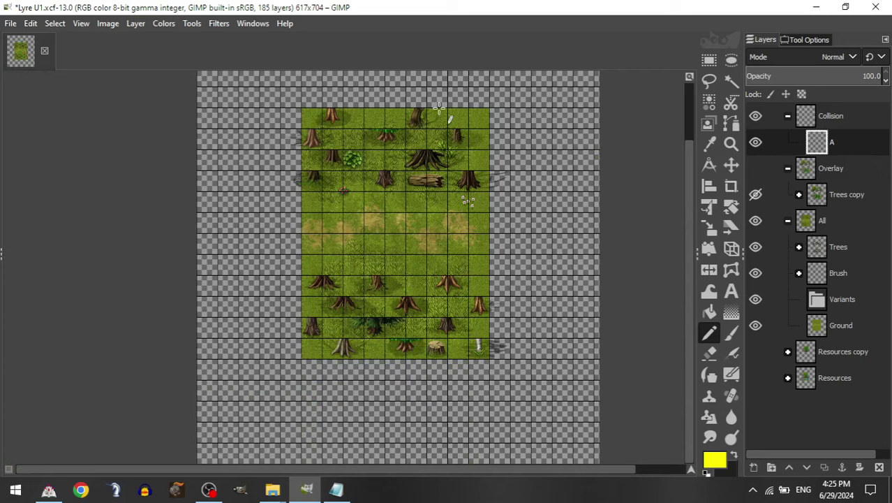
- Mark the first ground row's trunks on the collision map with yellow pixels in columns 2 and 6
scroll(628, 88, up, 4)
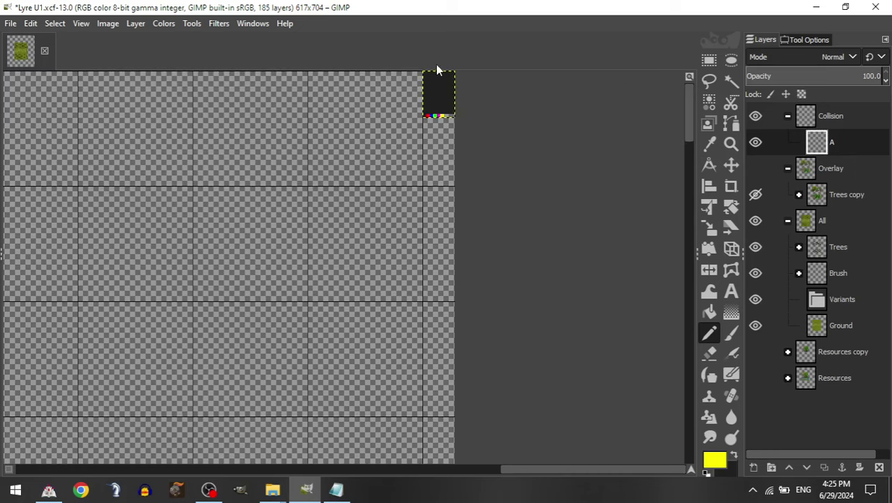
scroll(437, 70, up, 3)
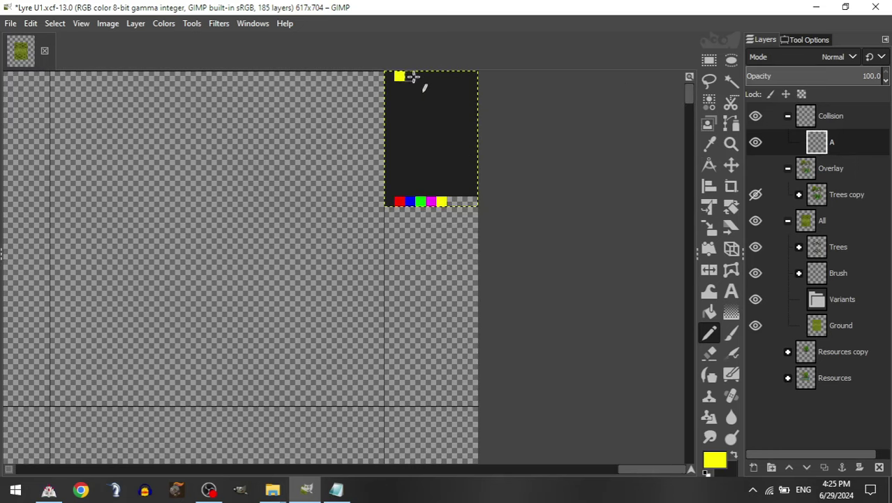
scroll(377, 182, down, 3)
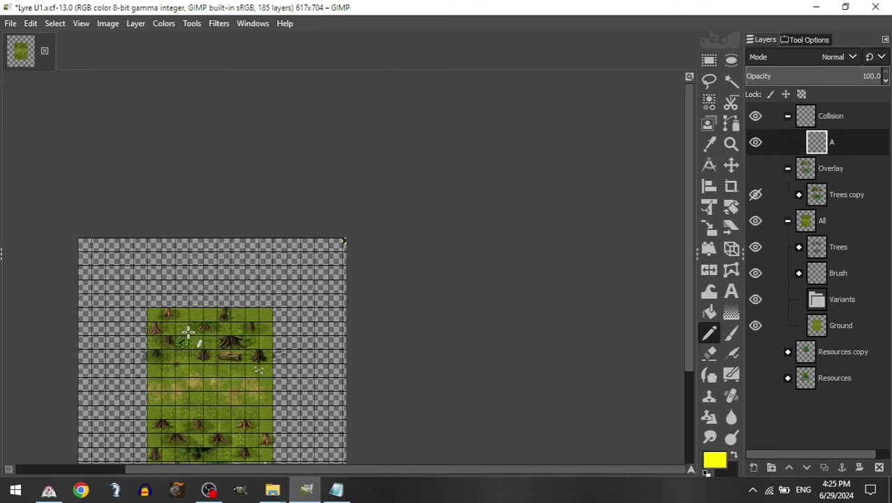
scroll(350, 220, up, 2)
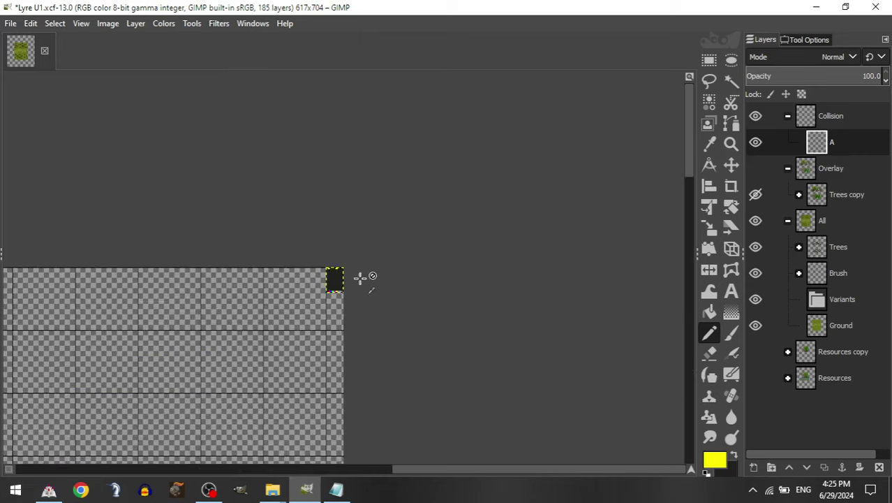
scroll(316, 186, down, 3)
- Mark the second ground row's trunks with yellow pixels in columns 1, 4, 5 and 8 of the collision map
click(216, 190)
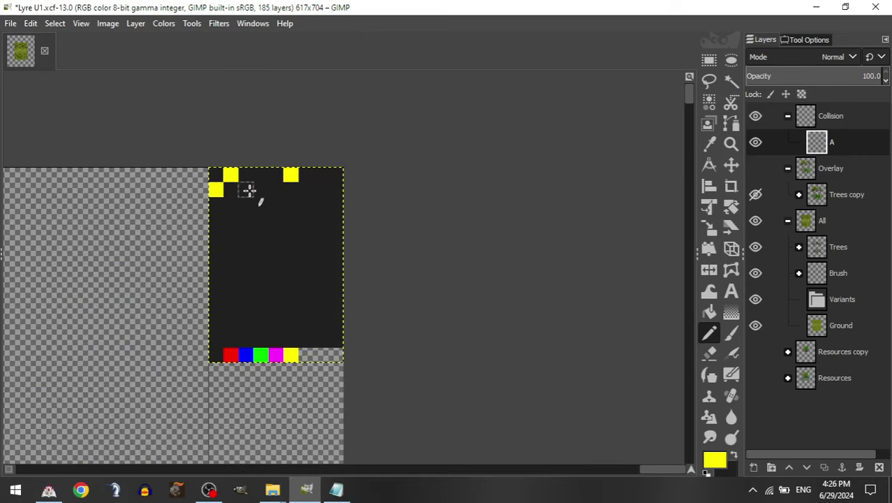
drag(264, 189, 279, 189)
click(319, 189)
- Mark the third ground row's trunks and bush with yellow pixels in columns 2, 3, 6 and 7 of the collision map
scroll(225, 384, down, 5)
scroll(222, 342, down, 4)
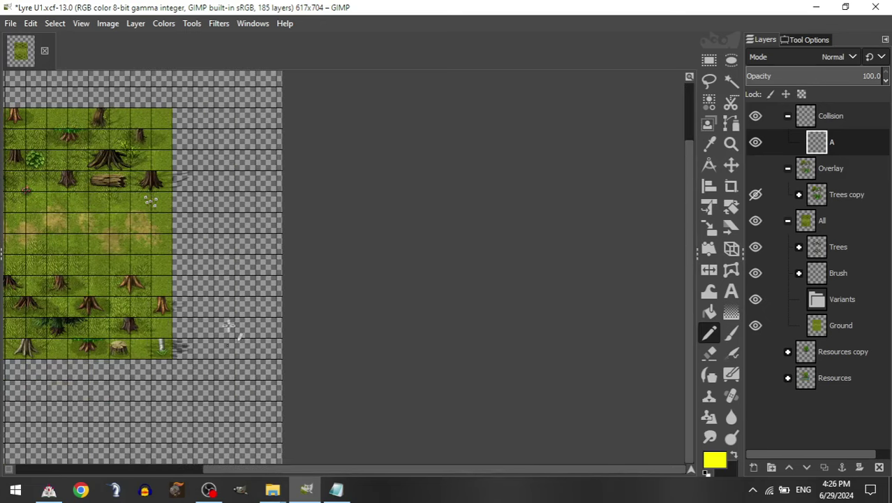
scroll(228, 191, left, 4)
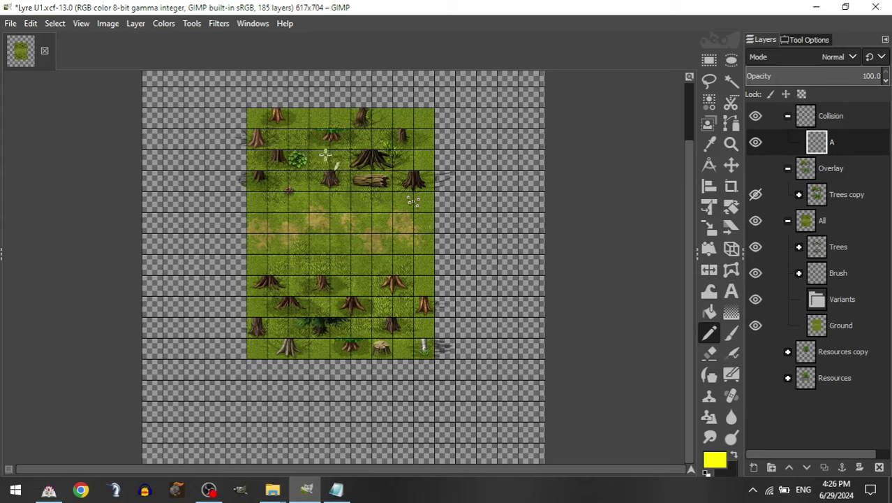
scroll(551, 85, up, 4)
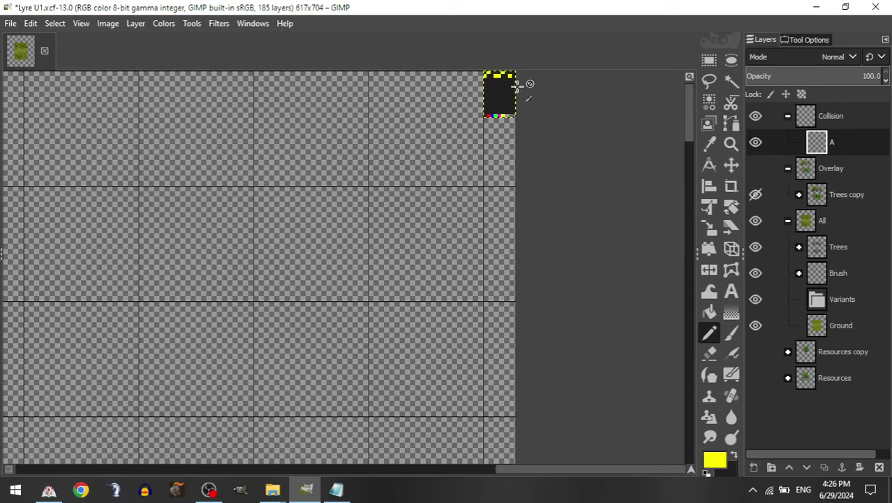
scroll(515, 86, up, 4)
drag(410, 110, 419, 110)
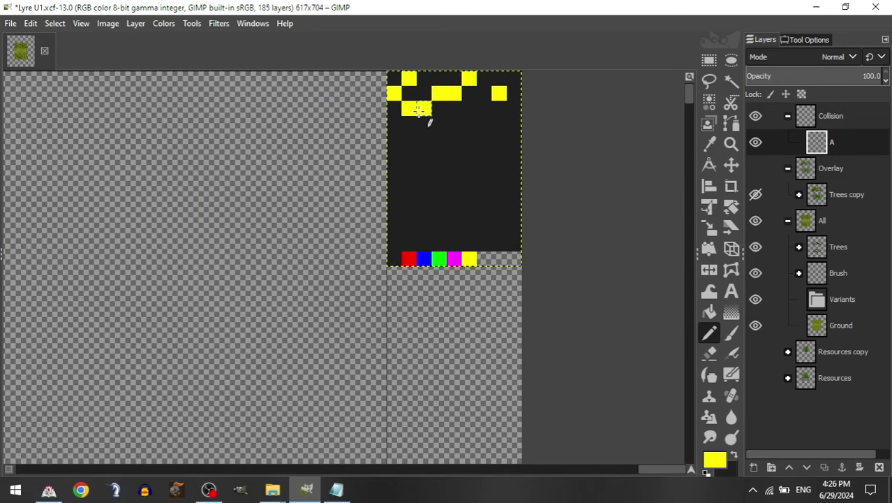
click(480, 113)
click(472, 114)
- Mark the fourth ground row's trunks and log with yellow pixels in column 1 and columns 4 to 9 of the collision map
scroll(272, 293, down, 9)
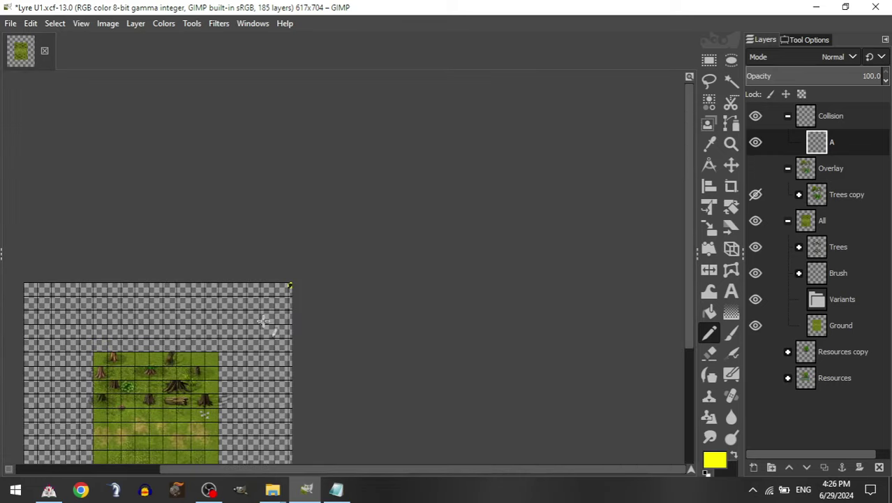
scroll(252, 342, down, 3)
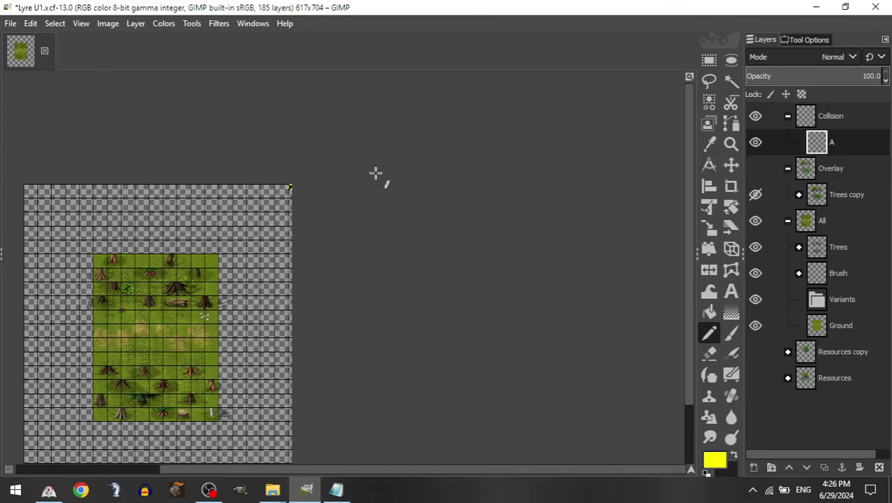
scroll(339, 152, up, 5)
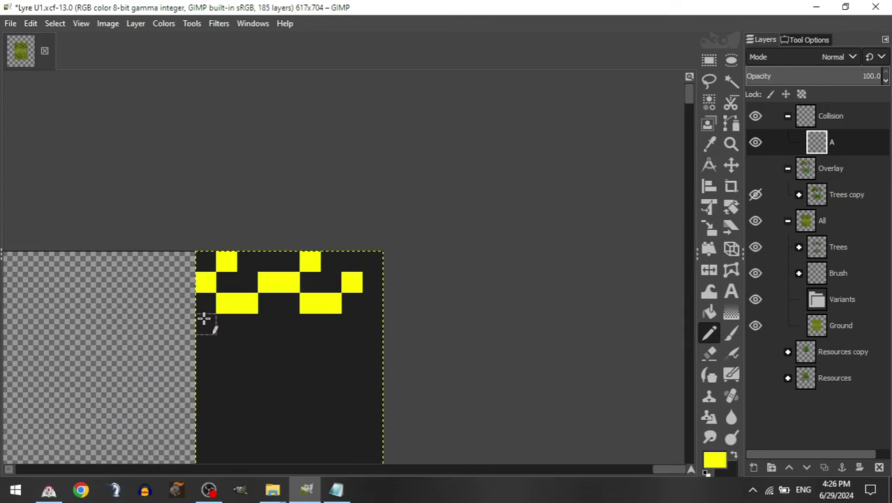
click(204, 322)
drag(259, 321, 372, 323)
scroll(305, 330, down, 8)
scroll(259, 331, down, 10)
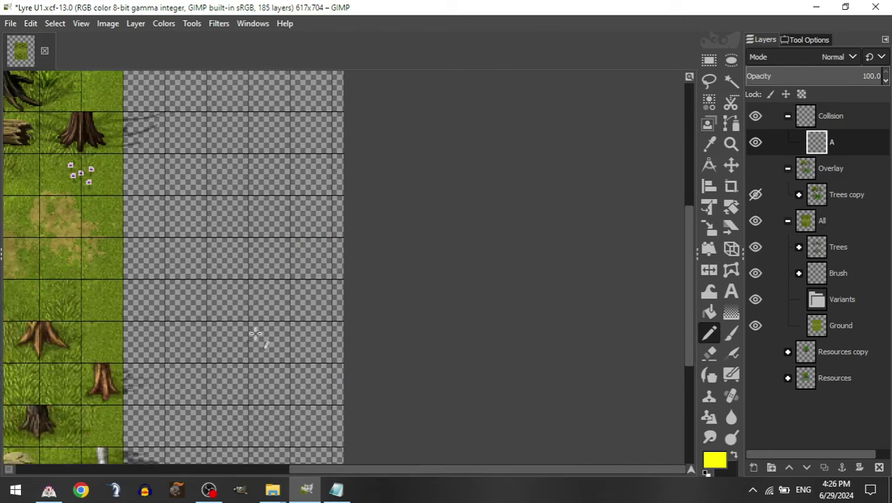
- Mark the ninth ground row's trunks on the collision map with yellow pixels in columns 1, 2, 5, 7 and 8
scroll(266, 339, left, 7)
scroll(292, 183, down, 1)
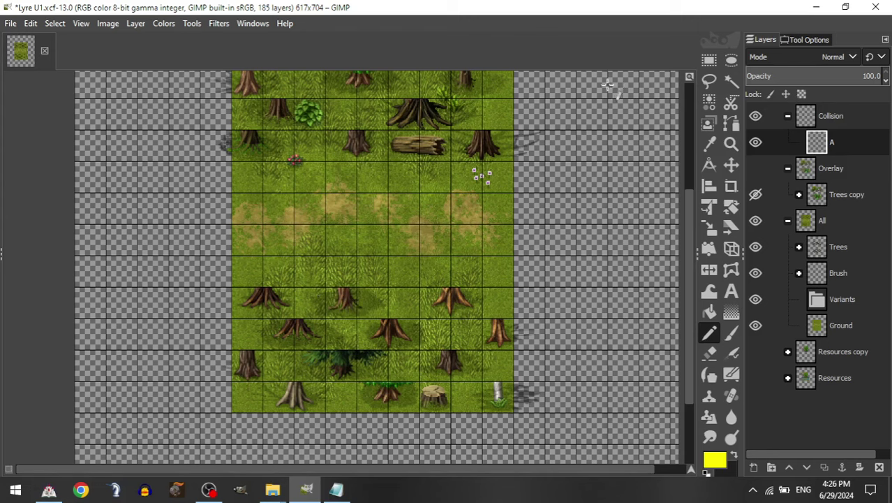
scroll(627, 89, up, 5)
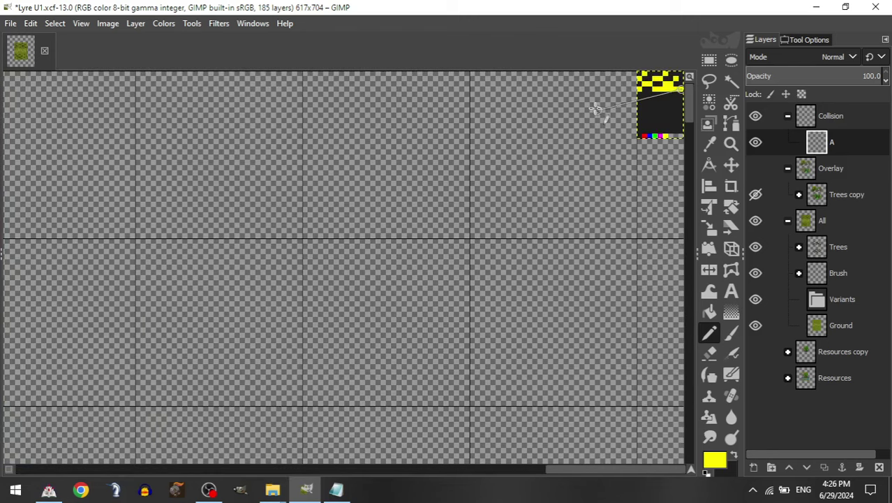
scroll(653, 105, up, 6)
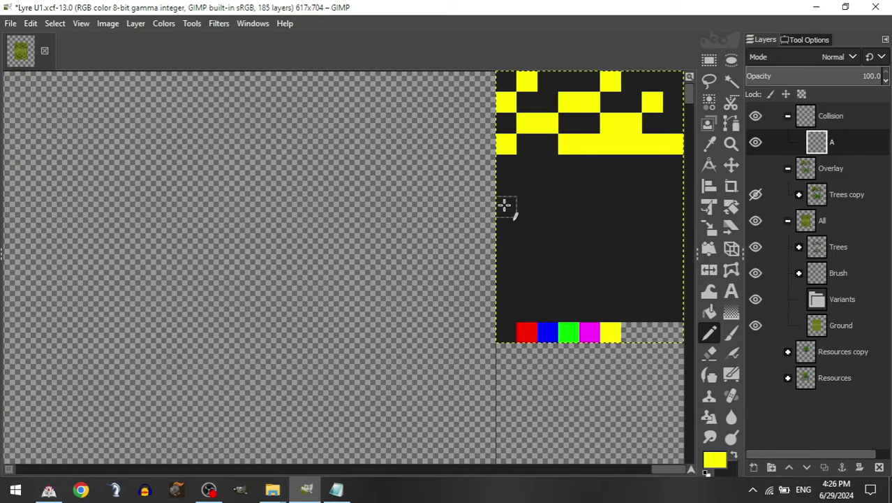
drag(505, 248, 525, 245)
click(591, 245)
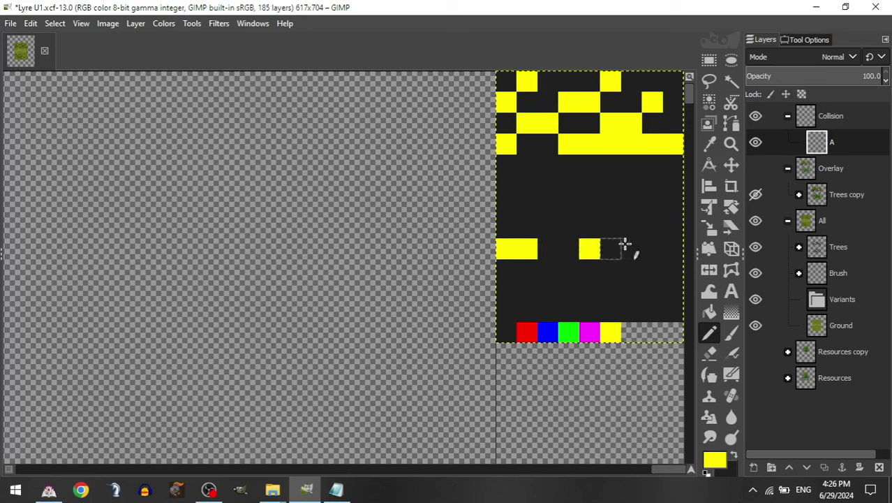
drag(635, 244, 651, 248)
scroll(372, 321, down, 8)
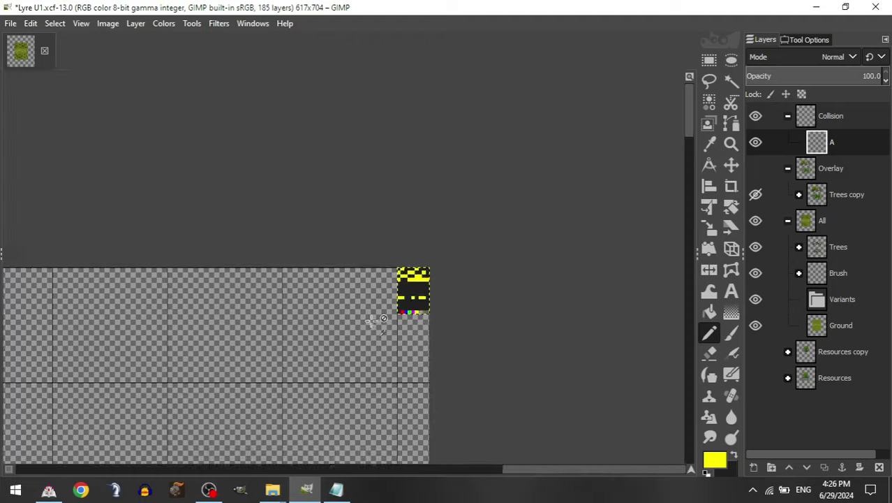
- Correct the ninth row's middle trunk by painting column 4 yellow and column 5 back to the dark background color
scroll(346, 293, down, 9)
scroll(258, 365, left, 5)
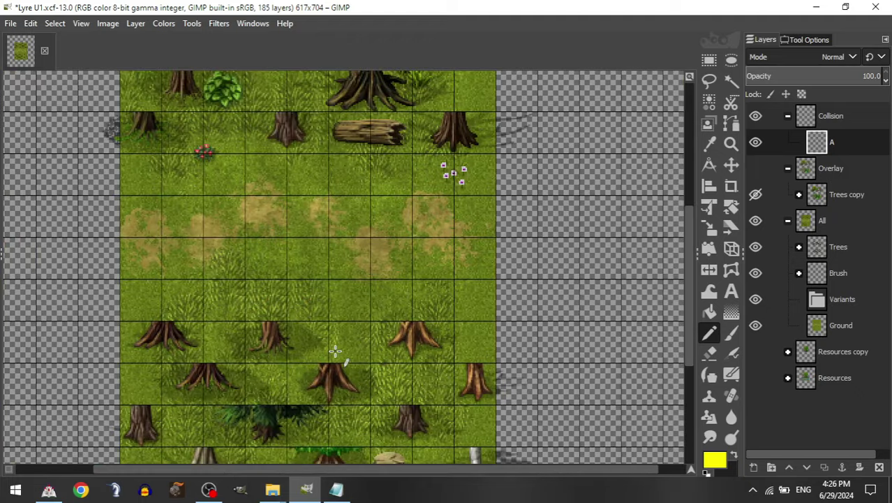
scroll(663, 83, up, 6)
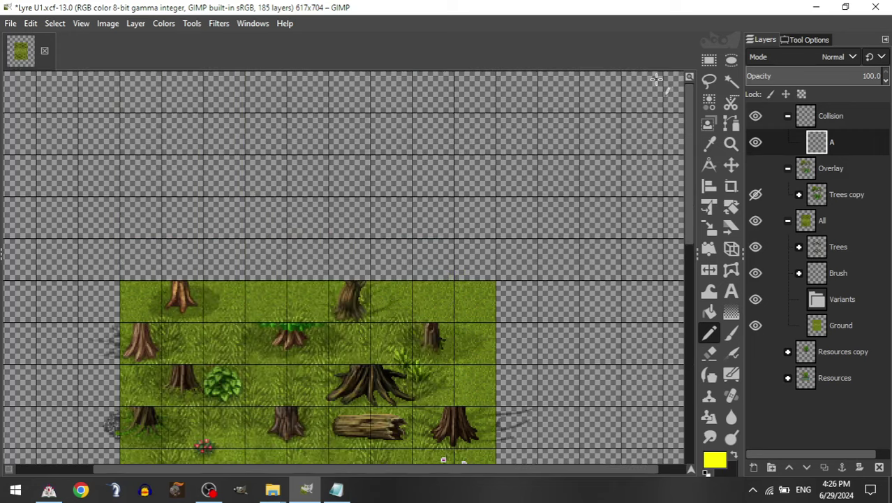
scroll(656, 83, up, 5)
scroll(580, 97, right, 1)
scroll(673, 90, up, 4)
scroll(670, 91, up, 6)
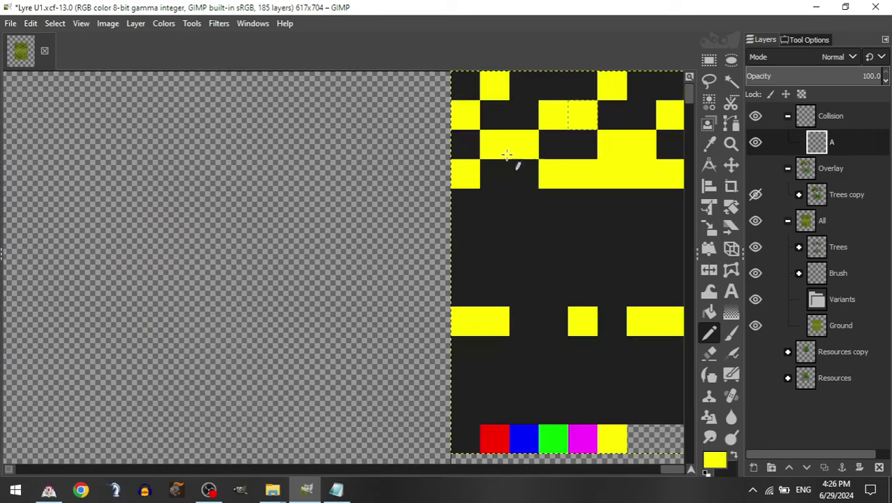
scroll(507, 155, right, 1)
scroll(377, 279, down, 9)
scroll(333, 282, down, 2)
scroll(331, 288, down, 5)
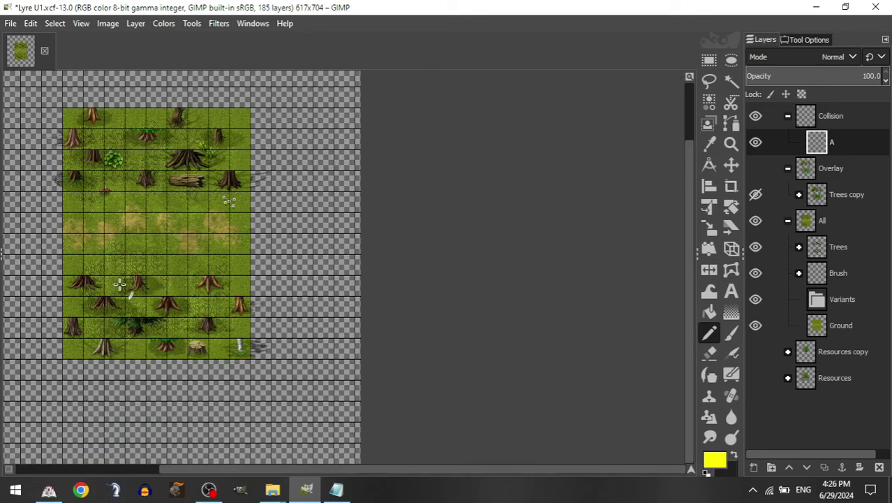
scroll(337, 190, up, 10)
scroll(465, 114, right, 1)
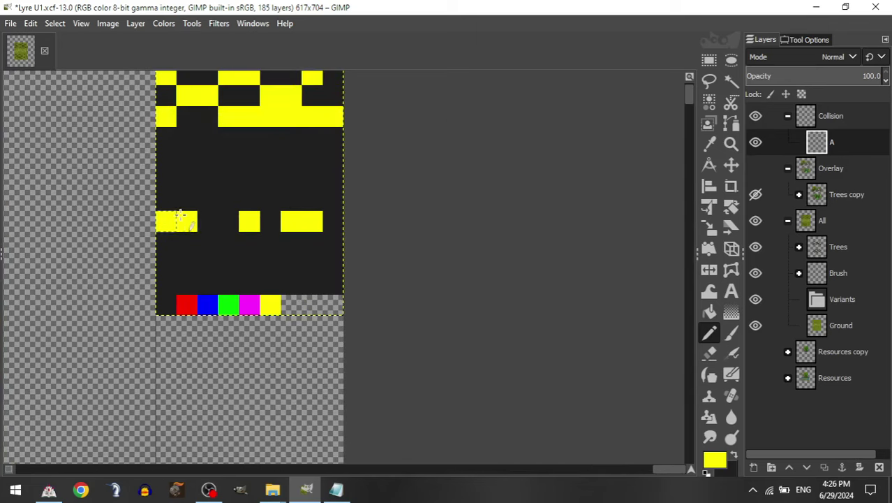
click(236, 221)
key(x)
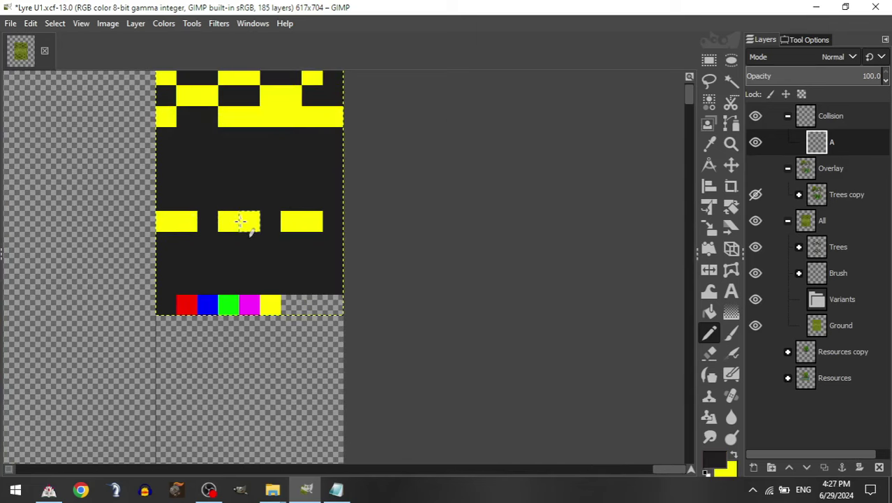
click(244, 222)
key(x)
- Mark the tenth ground row's trunks with yellow pixels in columns 2, 3, 5, 6 and 9 of the collision map
scroll(266, 246, down, 2)
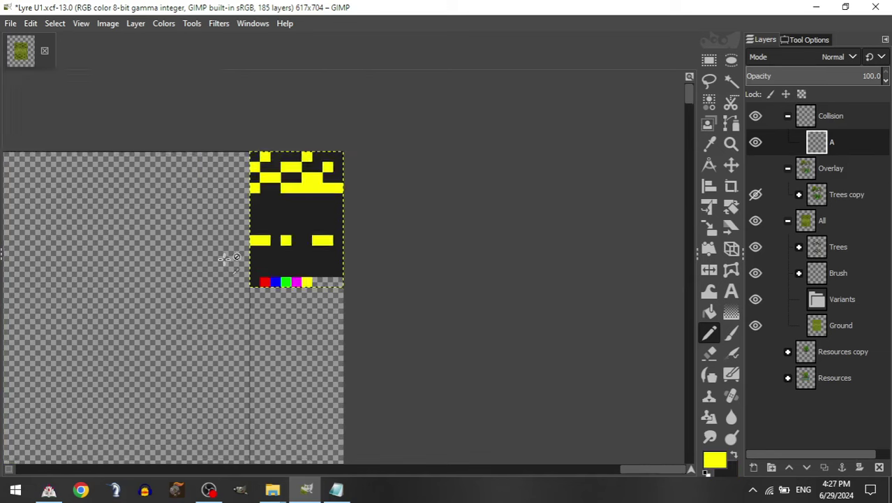
scroll(209, 325, up, 4)
scroll(216, 340, down, 1)
scroll(215, 341, down, 1)
scroll(272, 317, left, 2)
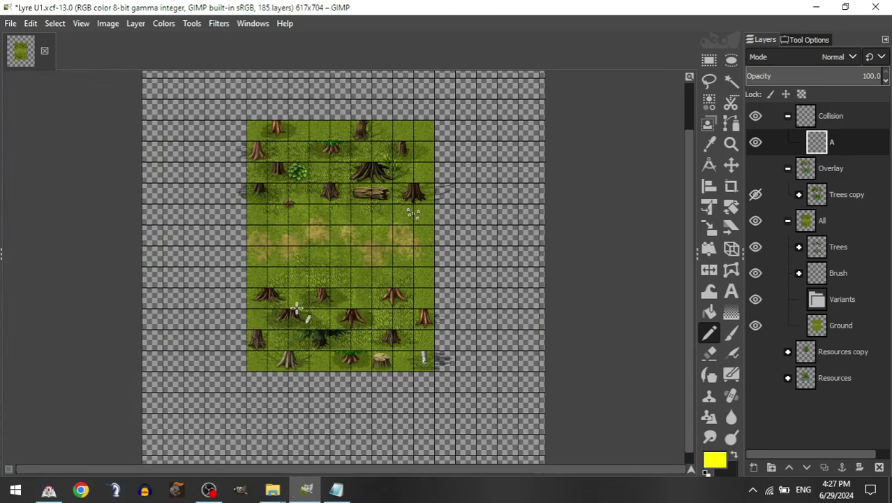
scroll(548, 90, up, 8)
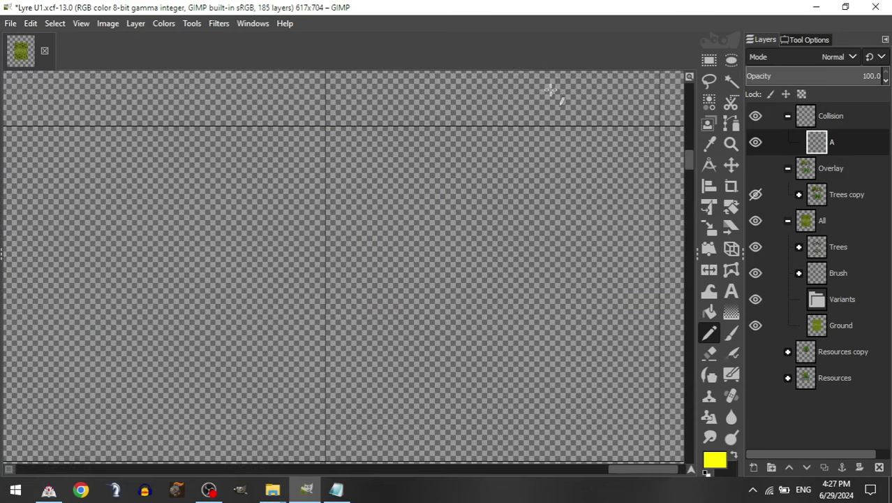
scroll(628, 125, up, 2)
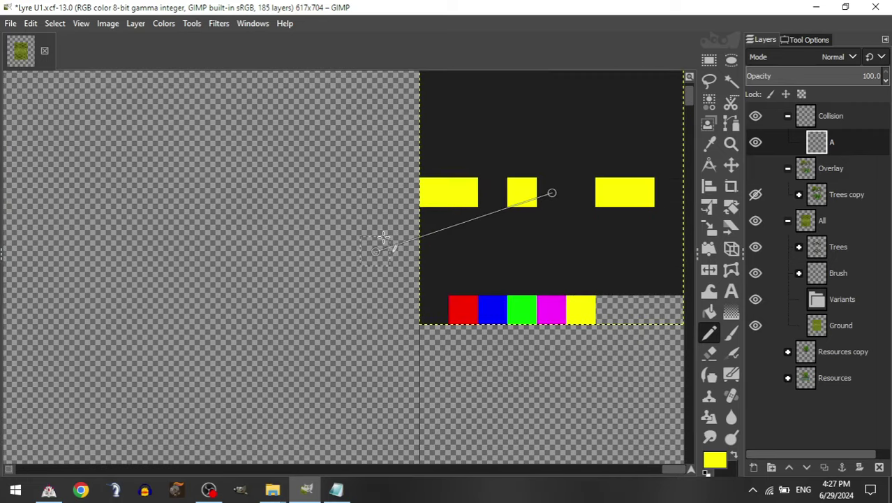
drag(457, 222, 673, 222)
scroll(328, 382, down, 3)
scroll(327, 384, down, 7)
scroll(219, 379, down, 8)
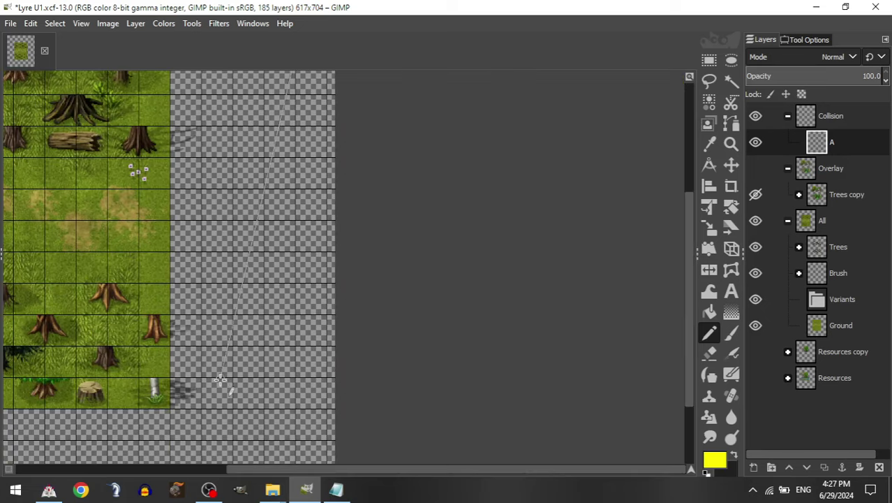
- Mark the eleventh ground row's trunks with yellow pixels in columns 1, 4, 7 and 8 of the collision map
scroll(221, 380, left, 5)
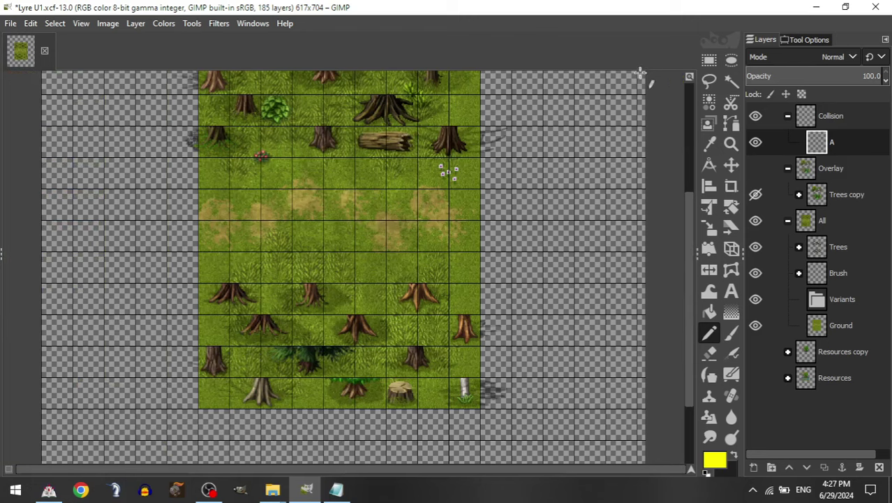
scroll(641, 72, up, 5)
scroll(654, 76, up, 4)
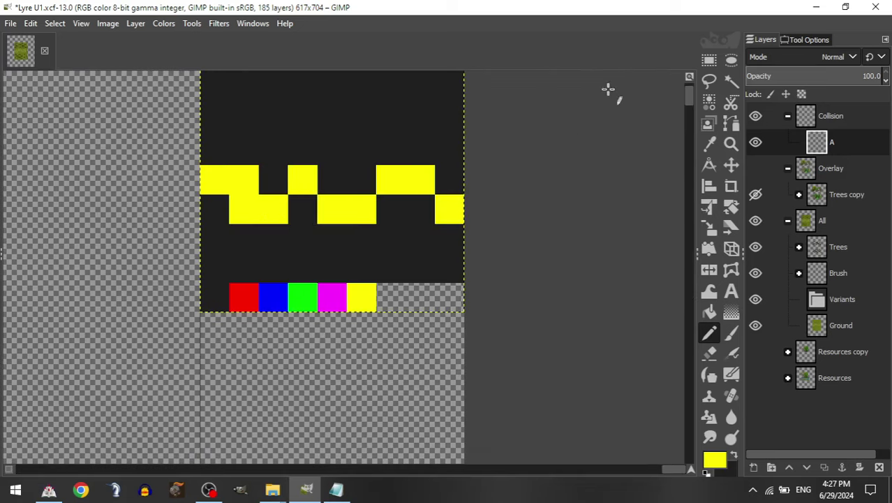
click(212, 231)
click(302, 237)
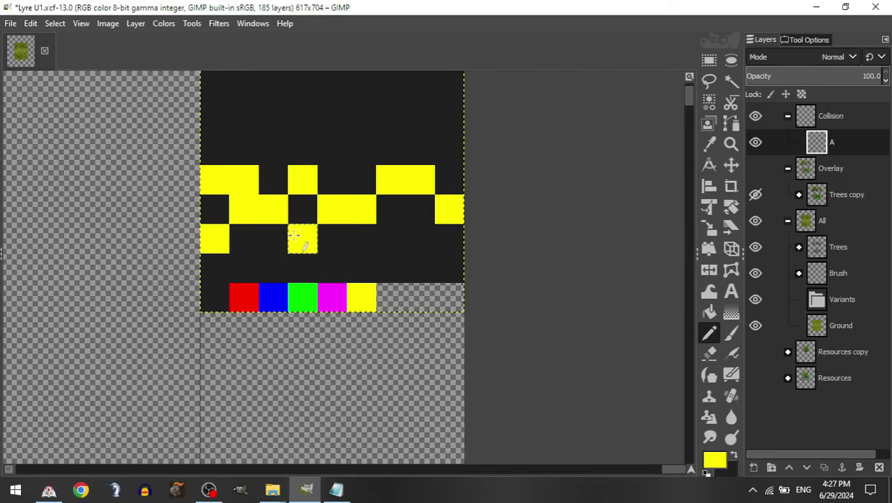
drag(390, 238, 419, 233)
- Mark the twelfth ground row's trunks and stump with yellow pixels in columns 2, 3, 5, 6, 7 and 9 of the collision map
scroll(273, 287, down, 9)
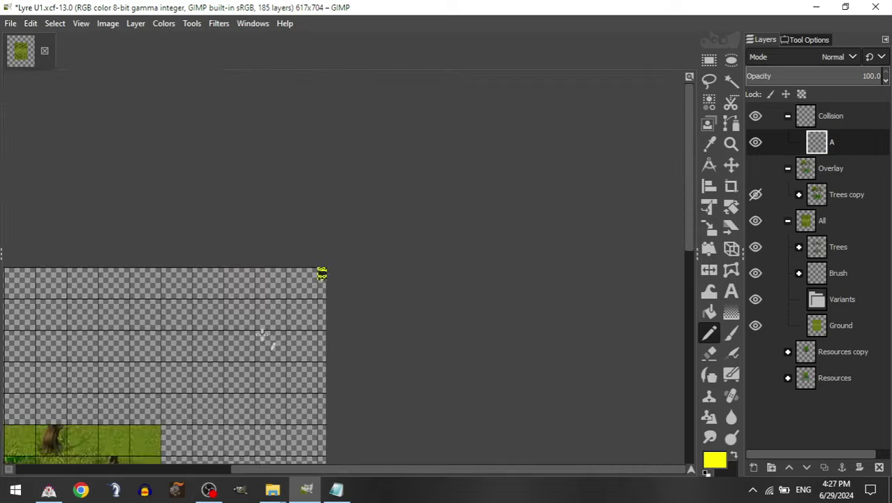
scroll(266, 339, down, 7)
scroll(255, 356, left, 4)
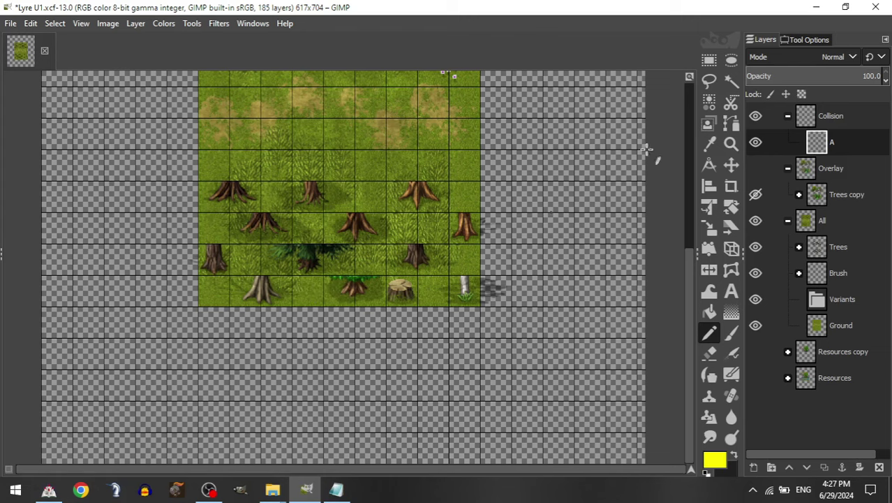
scroll(654, 114, up, 5)
scroll(655, 112, up, 16)
scroll(624, 106, up, 3)
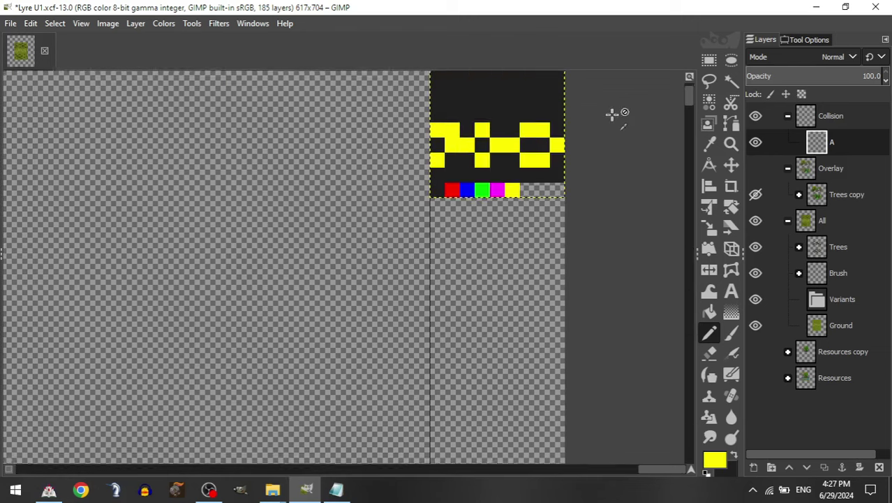
scroll(507, 181, up, 2)
scroll(478, 239, up, 2)
click(431, 263)
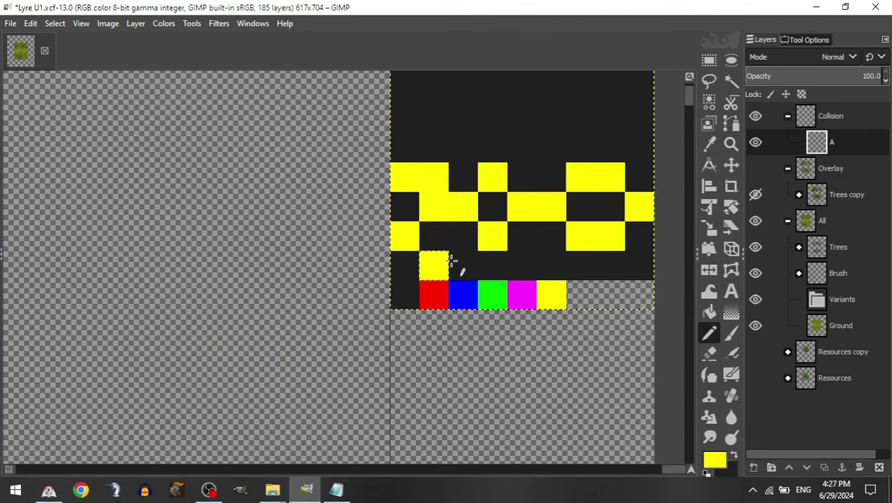
click(463, 264)
drag(522, 261, 574, 261)
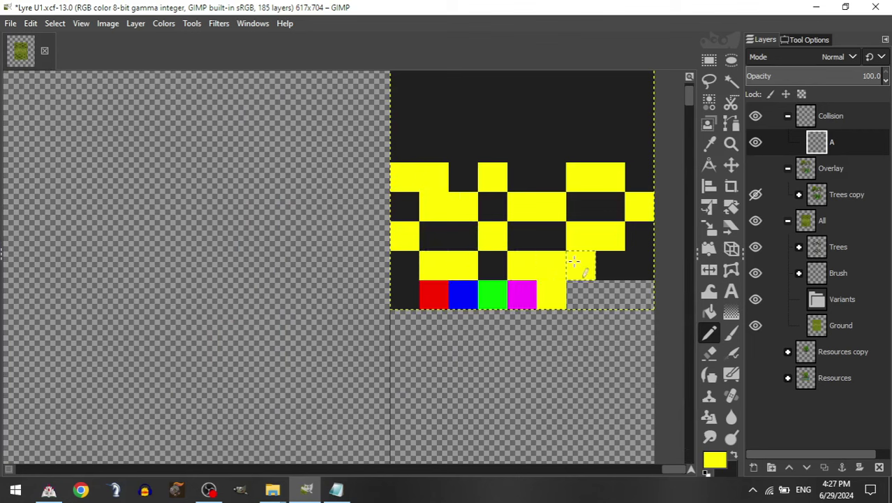
- Try filling the dark gaps between the tenth and eleventh rows' trunk marks with yellow, and undo the fill
scroll(428, 309, down, 3)
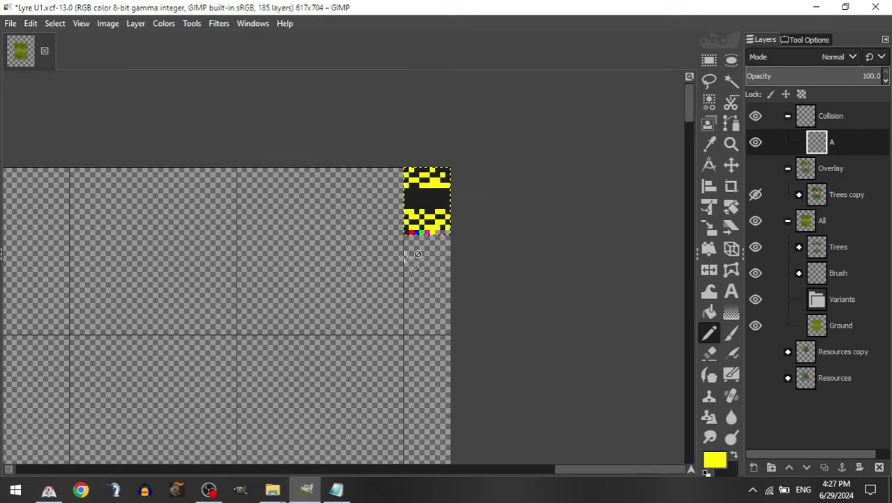
scroll(402, 265, down, 3)
scroll(451, 243, up, 8)
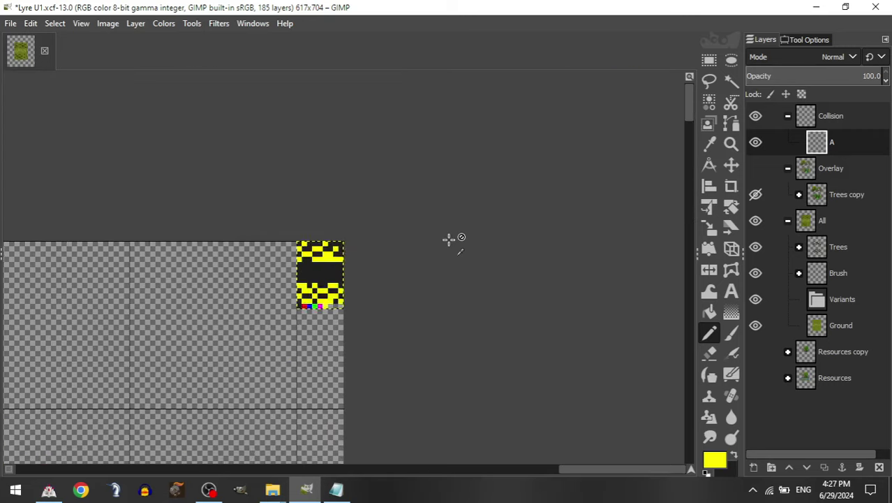
scroll(348, 305, down, 2)
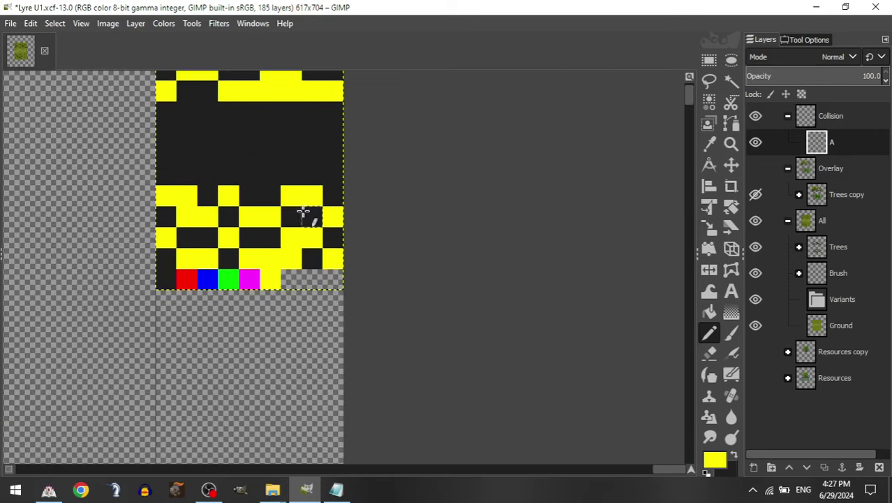
scroll(197, 250, up, 3)
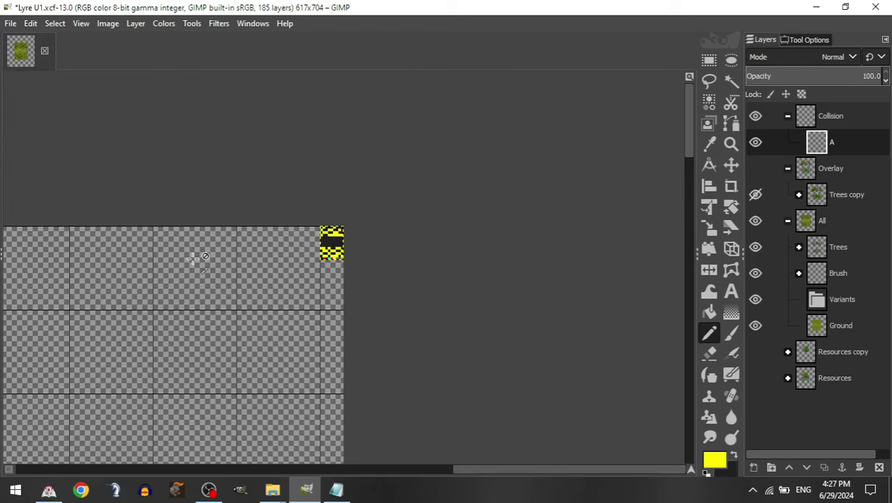
scroll(363, 91, down, 3)
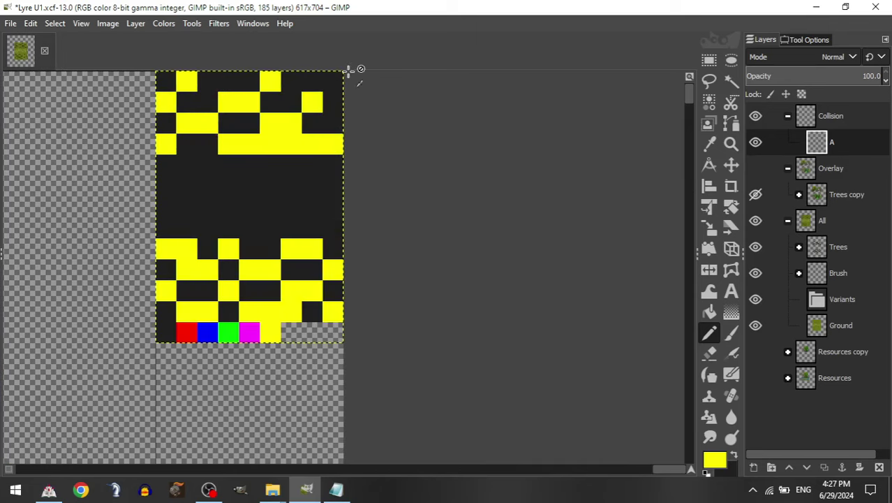
click(167, 269)
mouse_move(171, 287)
mouse_down()
mouse_move(302, 287)
mouse_move(233, 271)
mouse_up()
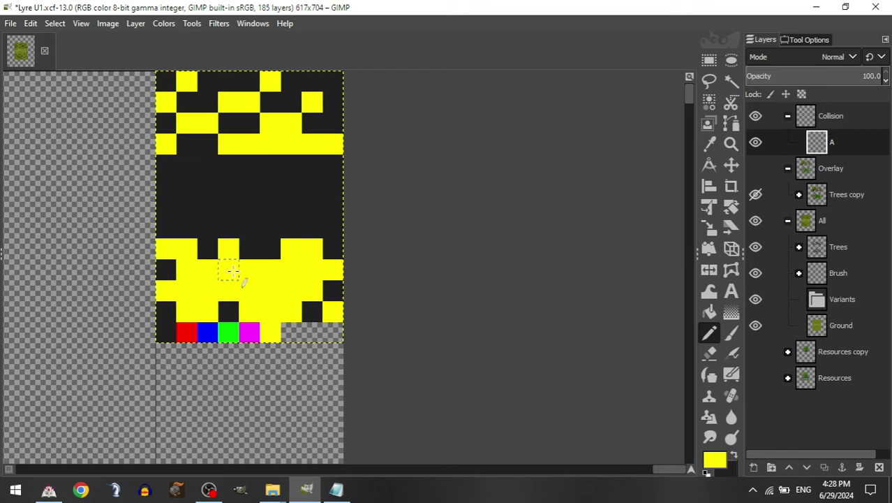
key(ctrl+z)
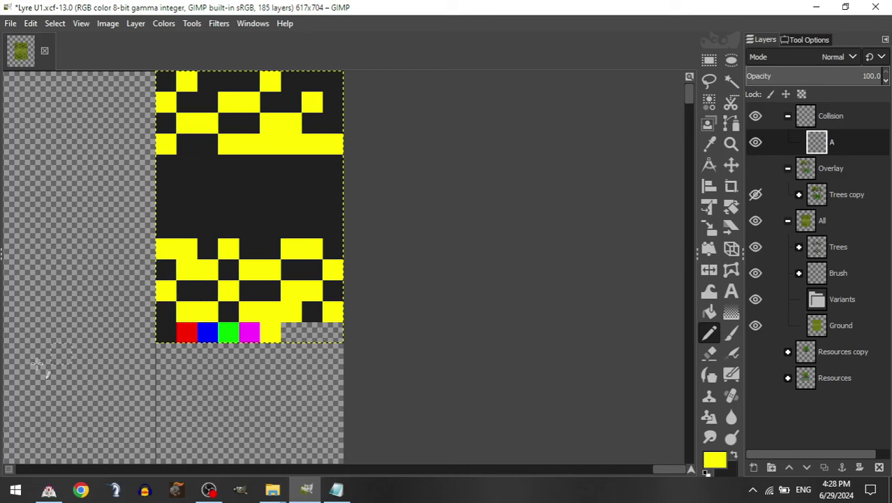
- Examine the completed collision map against the trunk layout, with the whole image centered in view
scroll(168, 326, down, 5)
scroll(216, 323, down, 1)
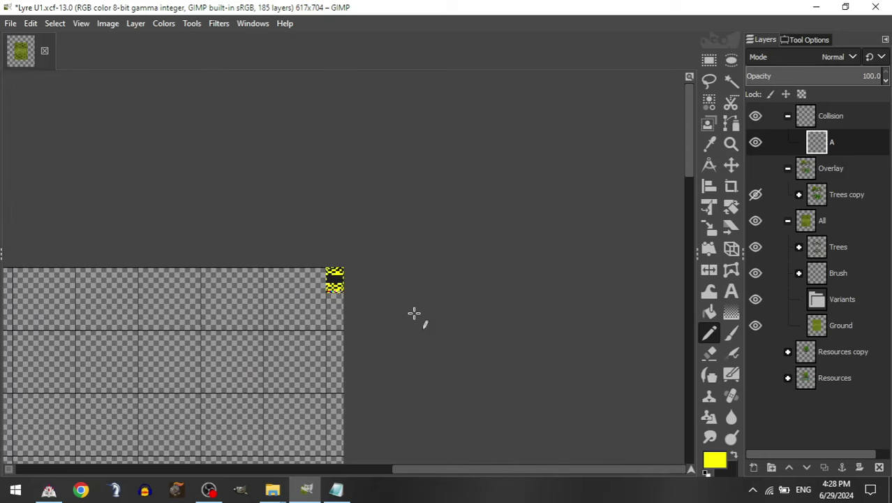
scroll(355, 261, up, 4)
scroll(278, 371, down, 3)
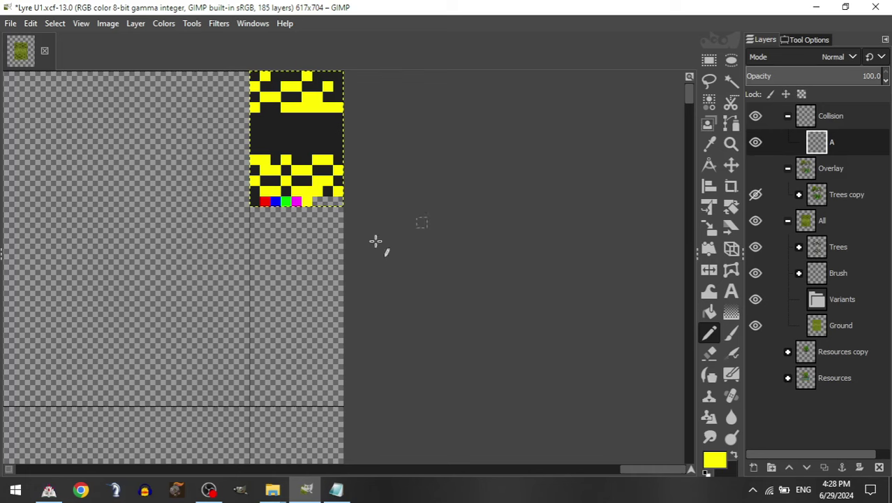
scroll(375, 241, down, 4)
scroll(360, 241, down, 4)
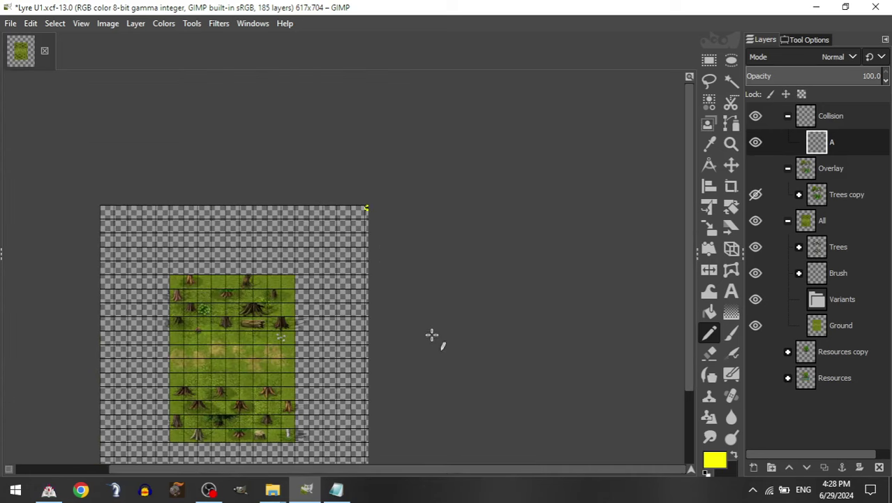
key(shift+j)
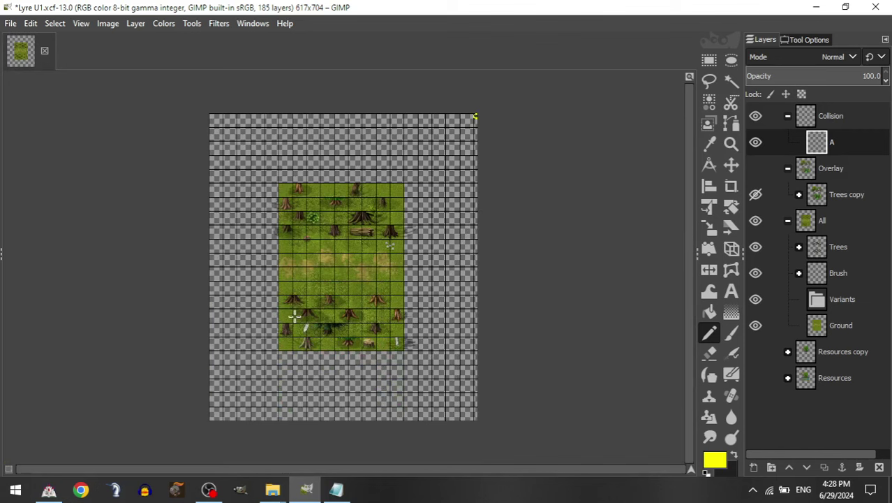
- Save the Lyre U1 project and export the visible ground image as AU1.png in the LYRE project folder
key(ctrl+s)
scroll(506, 230, up, 1)
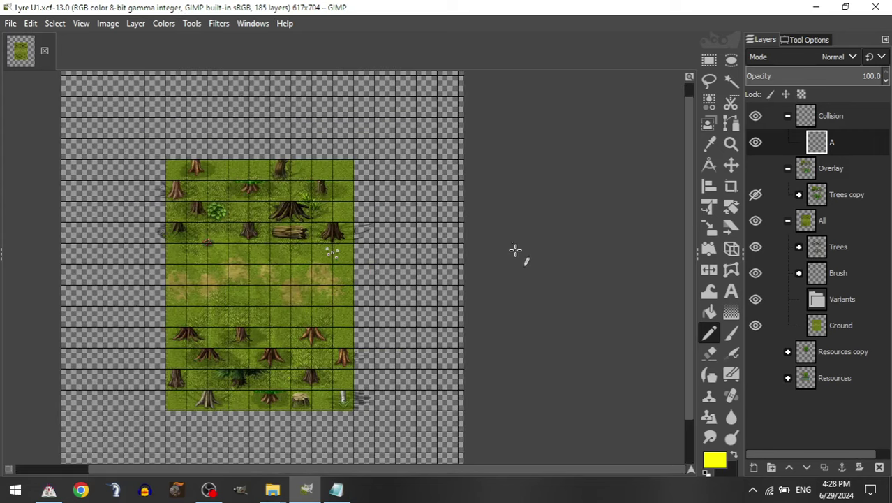
key(ctrl+shift+e)
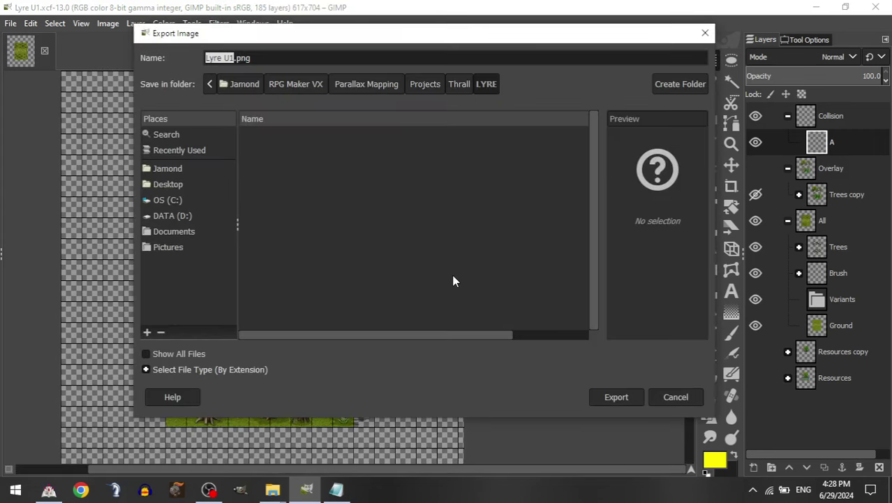
text(AU1)
key(Return)
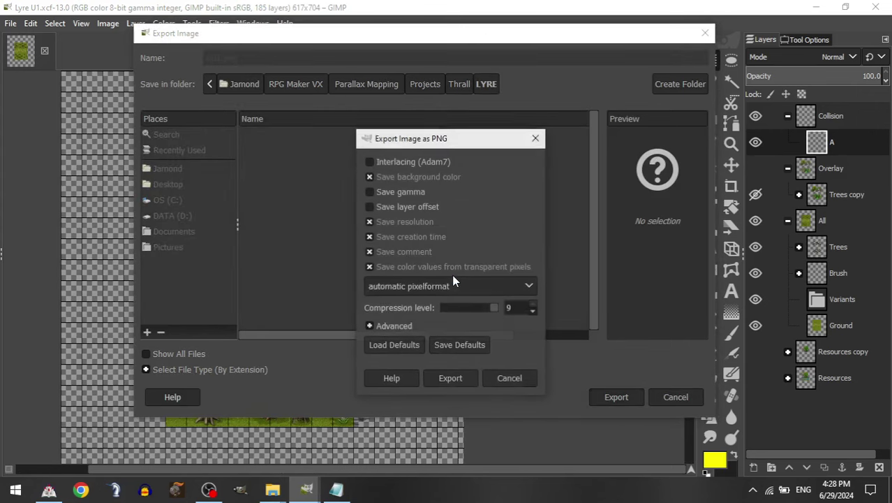
key(Return)
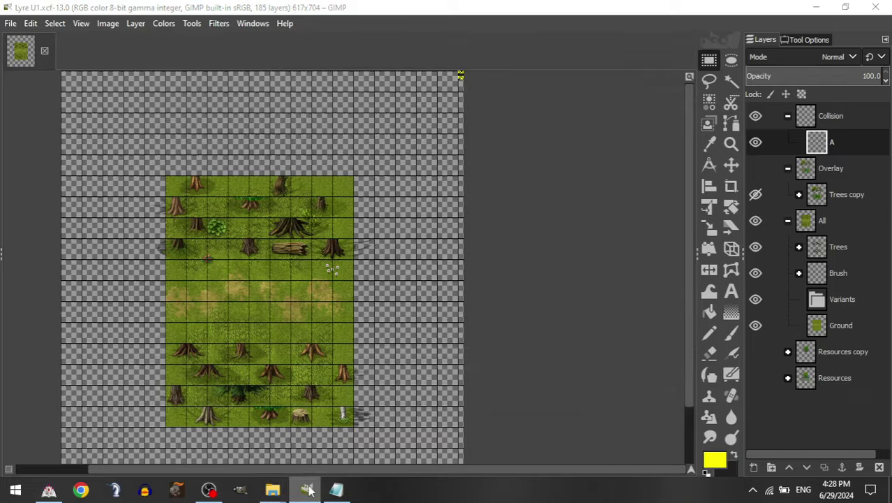
- Switch to File Explorer, move AU1.png into the U subfolder of Ground, and open LYRE's Overlay folder
click(308, 490)
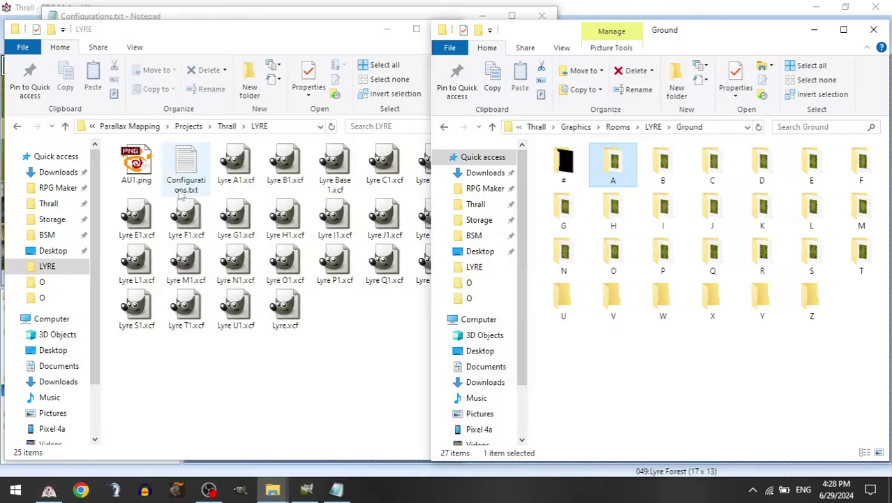
drag(135, 164, 563, 296)
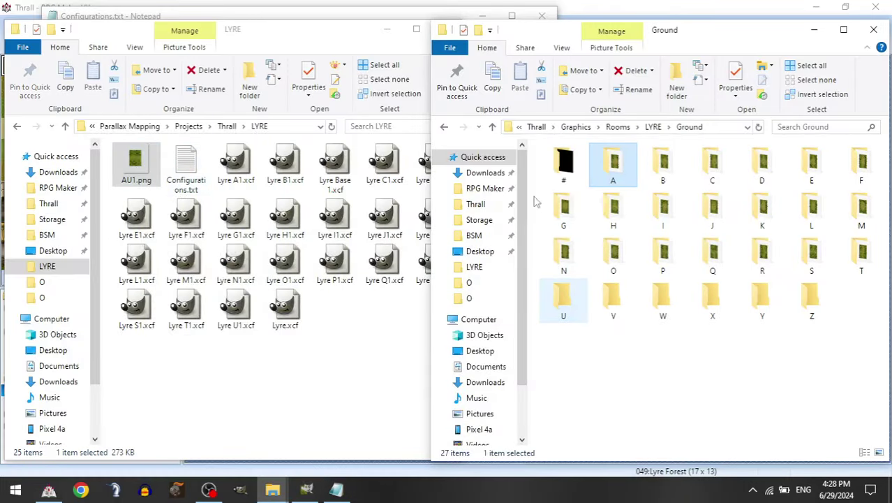
click(493, 127)
double_click(585, 221)
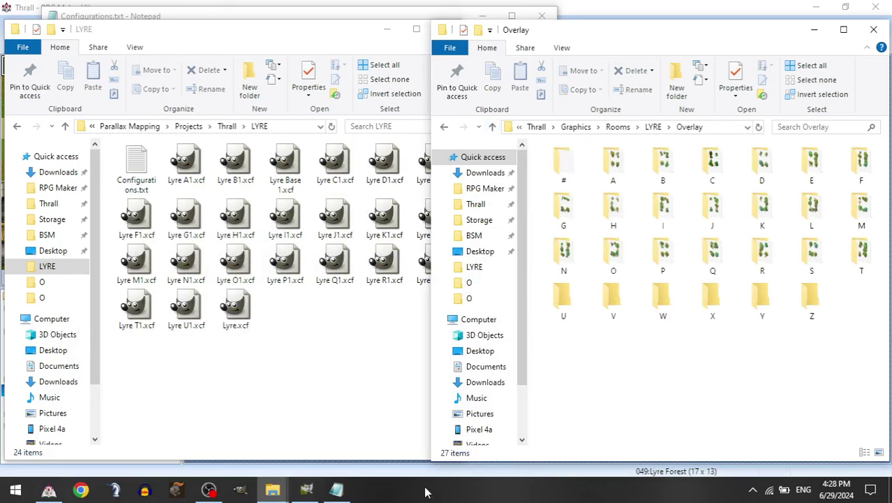
- Switch to GIMP and export AU1.png with the Trees copy overlay shown and the All group hidden, restoring the All group after exporting
click(306, 491)
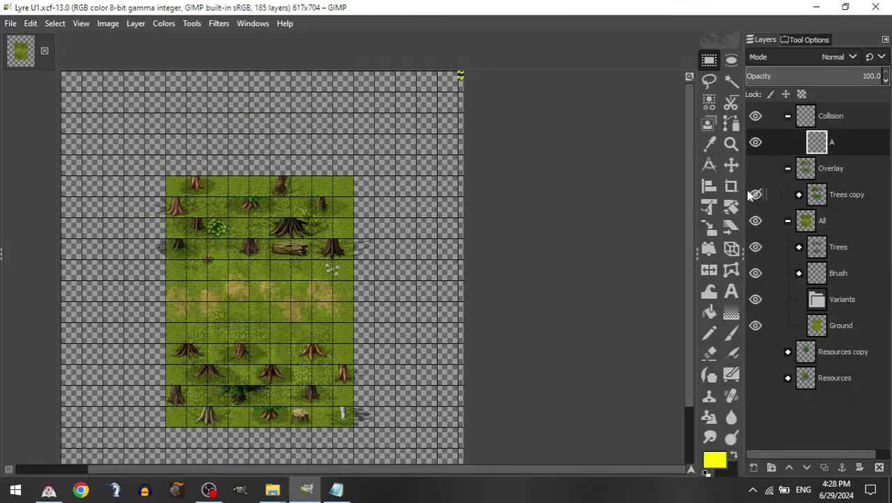
click(754, 195)
click(756, 220)
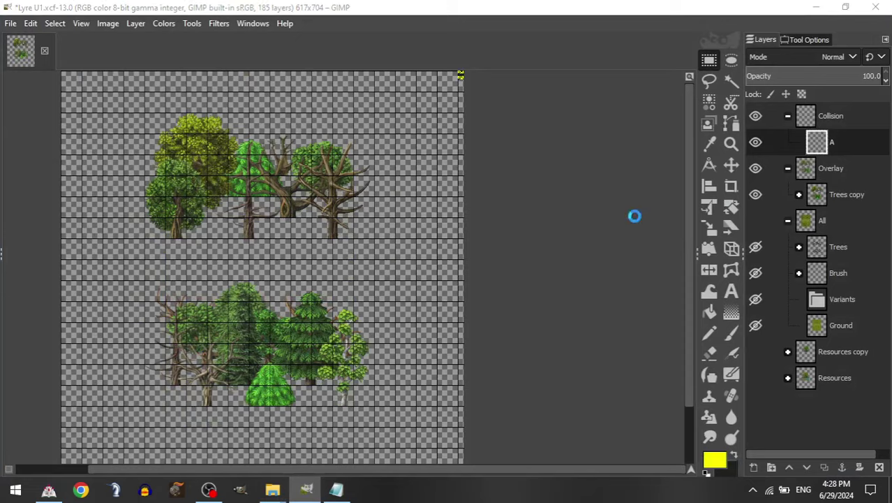
key(ctrl+shift+e)
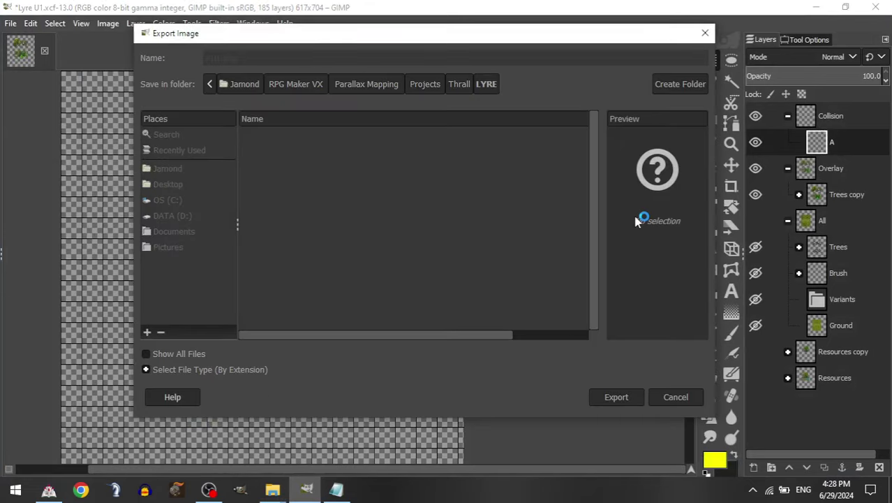
key(Return)
key(Return)
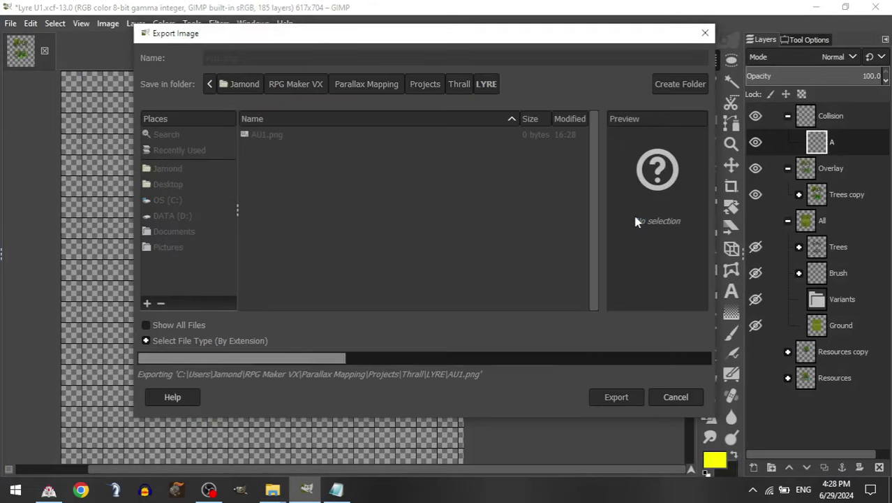
click(756, 220)
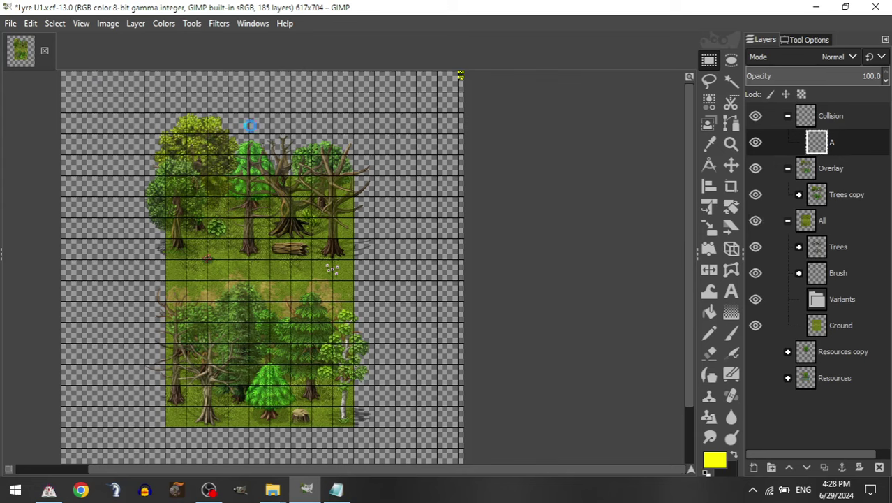
- Close GIMP and move the exported overlay AU1.png into the U subfolder of Overlay
click(877, 6)
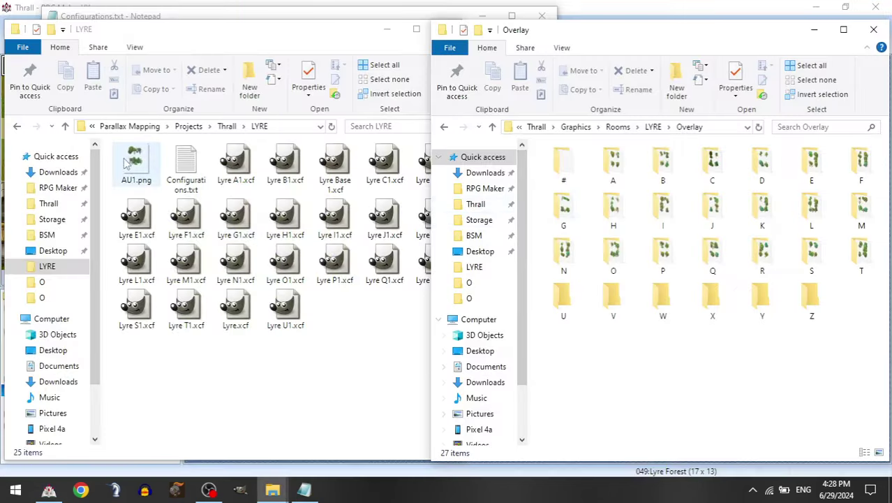
click(148, 178)
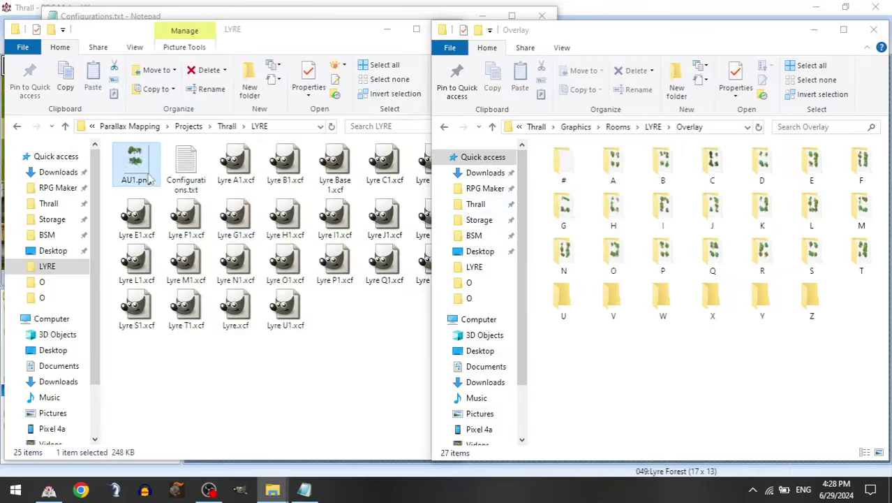
drag(148, 179, 569, 306)
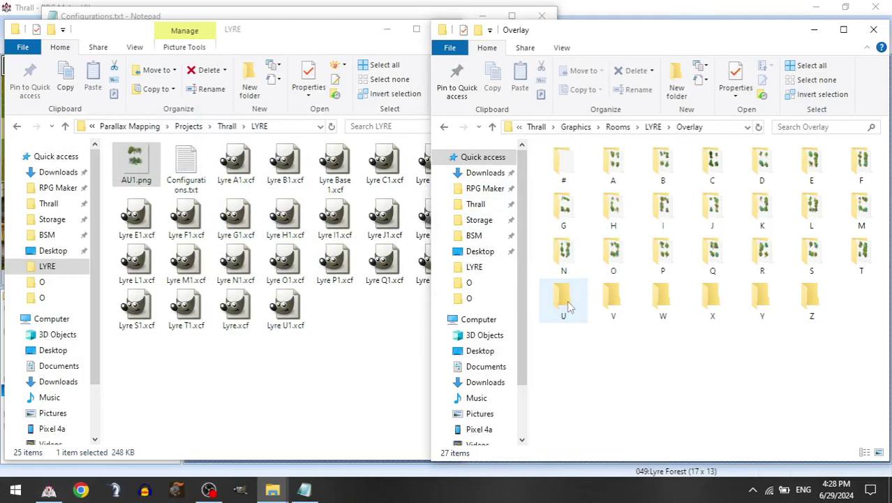
- Switch to RPG Maker VX, start a playtest of Thrall, and load the Account 4 save
click(180, 2)
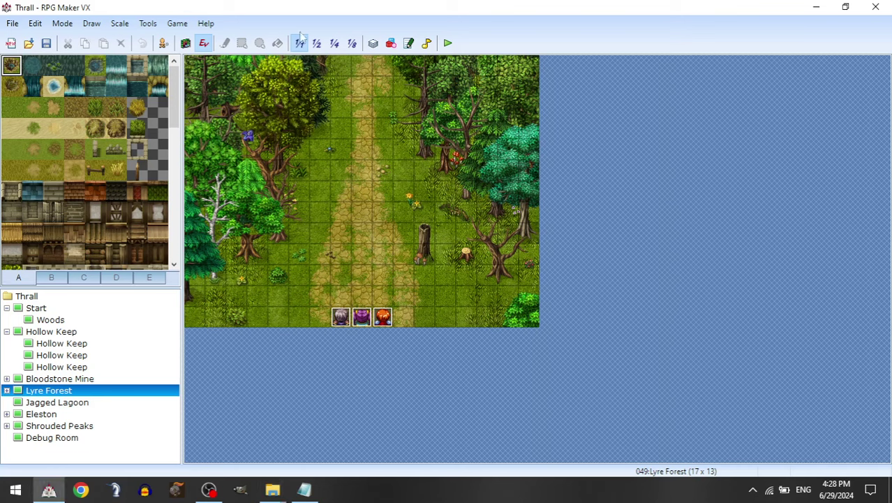
click(448, 43)
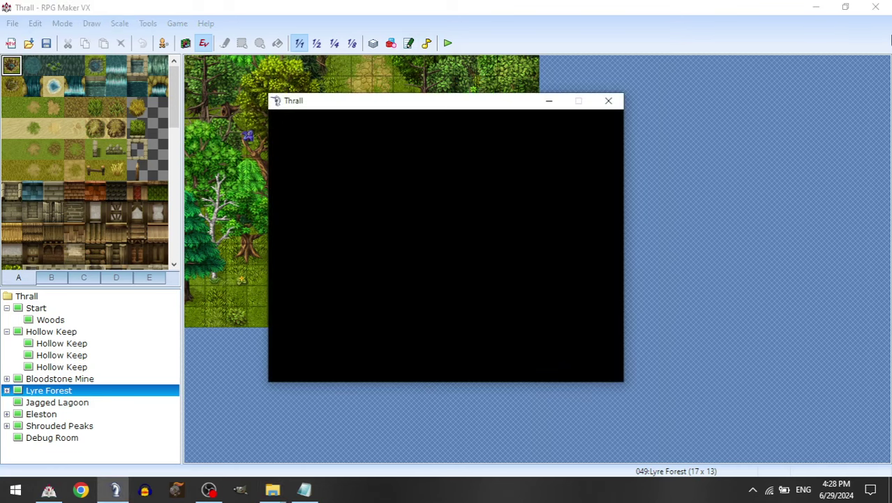
key(Return)
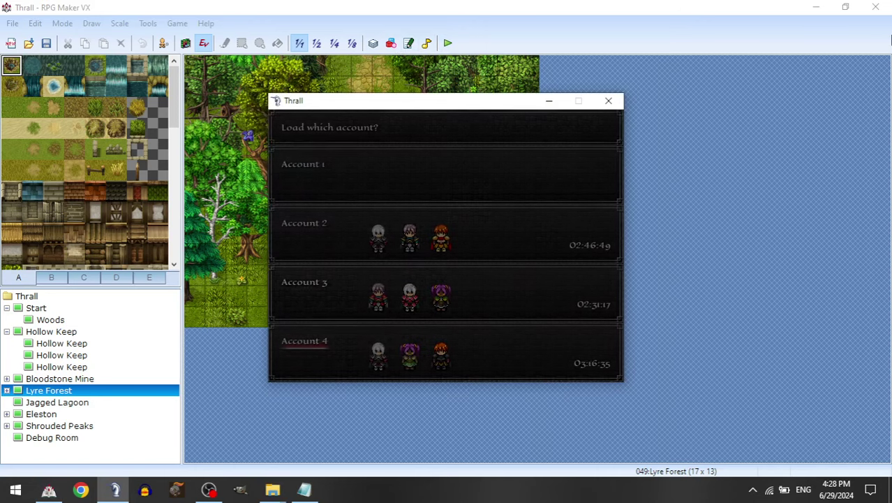
key(Return)
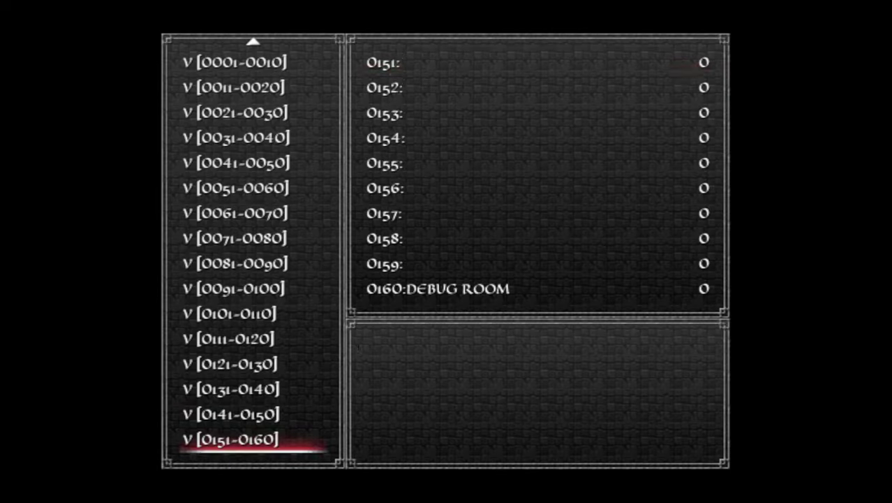
- Try setting debug variable 0160 DEBUG ROOM to 21 and interacting with the horse and cart
key(Return)
key(Up)
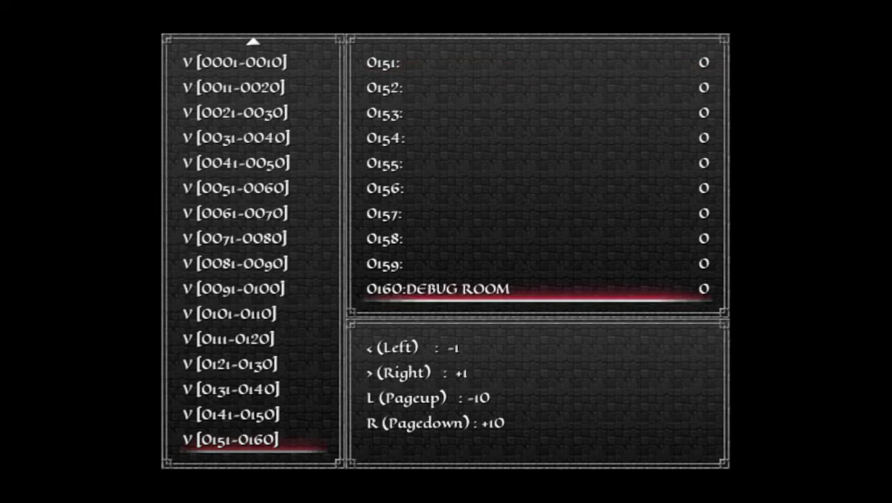
key(Page_Down)
key(Page_Down)
key(Right)
key(Escape)
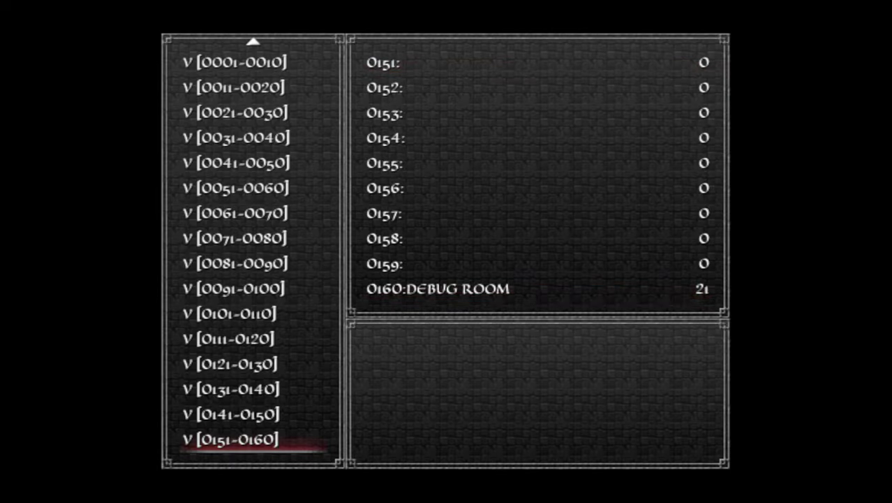
key(Escape)
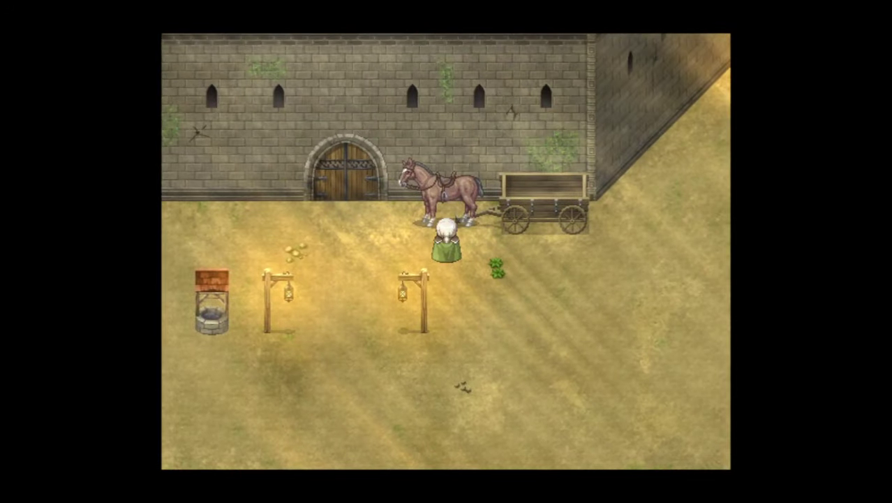
key(Return)
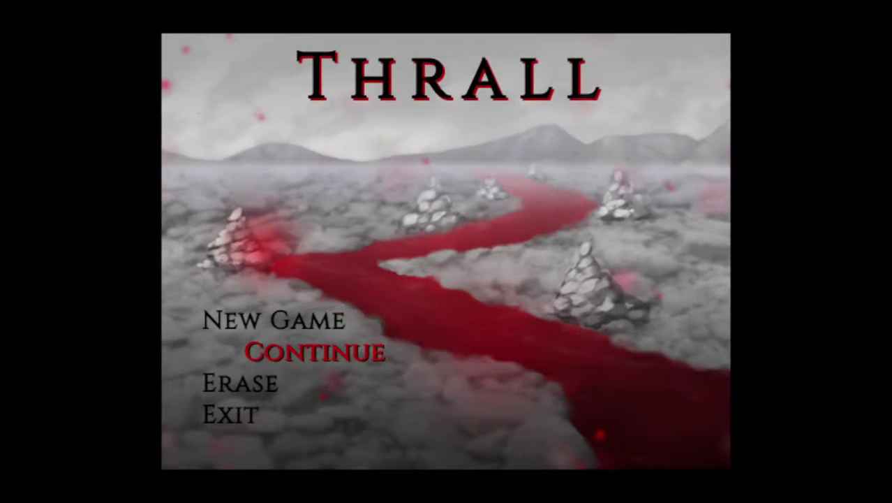
- Continue the saved game from the title screen and set debug variable 0160 DEBUG ROOM to 21
key(Return)
key(Return)
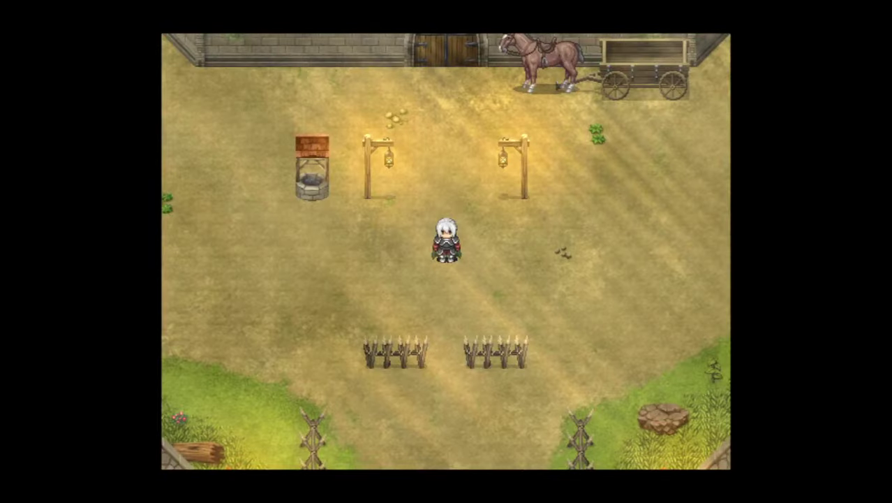
key(F9)
key(Return)
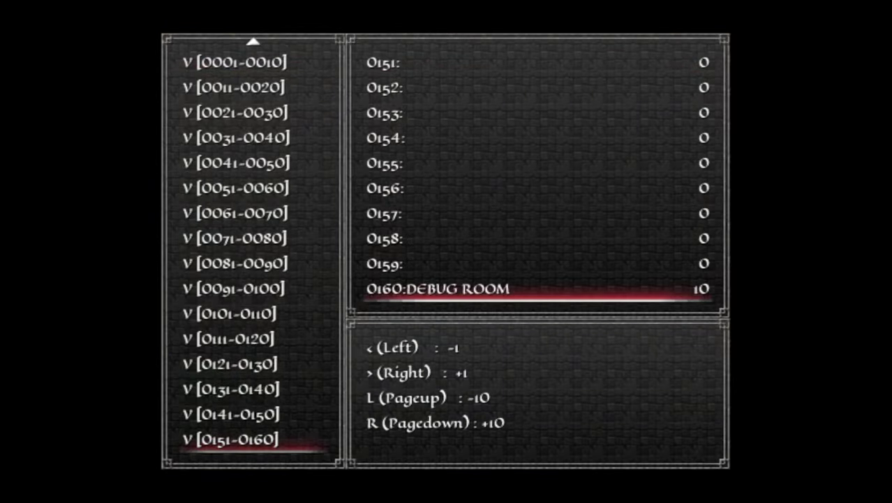
key(Page_Down)
key(Right)
key(Escape)
key(Escape)
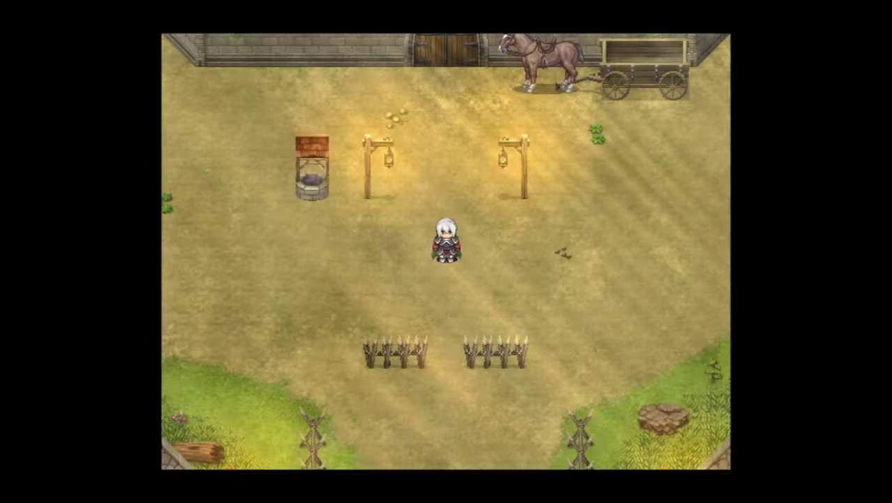
- Walk the character to the horse and cart and travel to Lyre Forest
key(Right)
key(Up)
key(Return)
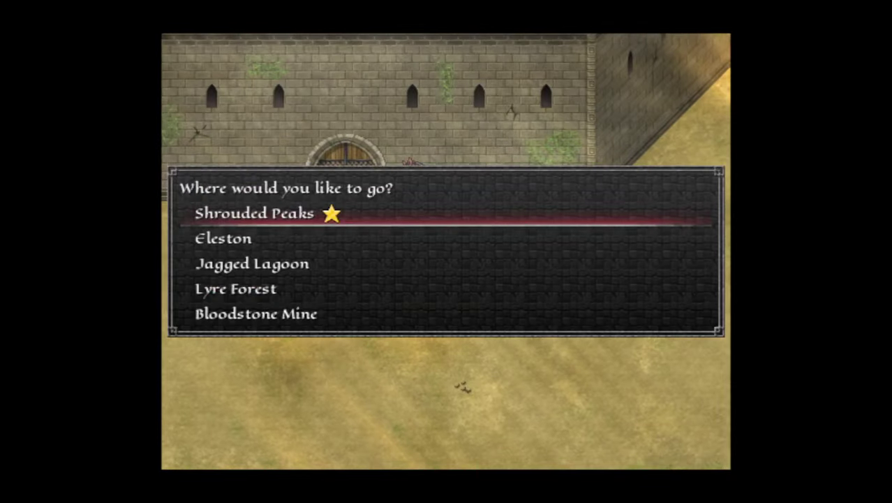
key(Down)
key(Down)
key(Down)
key(Return)
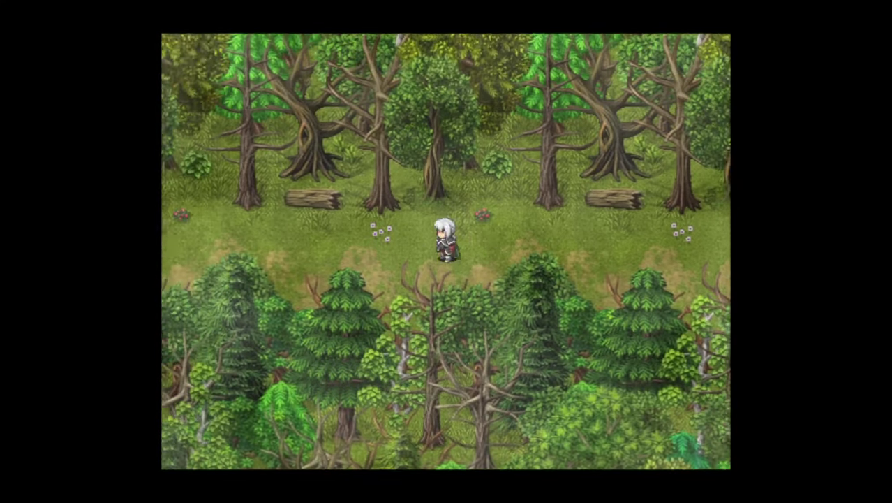
- Walk the character west through the forest hall, testing the lower tree row's collision and canopy overlay
key(Down)
key(Left)
key(Up)
key(Left)
key(Down)
key(Left)
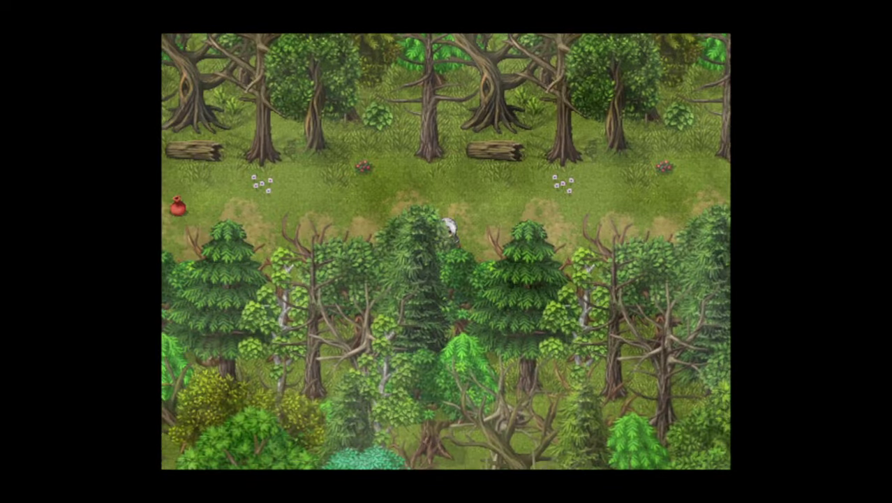
key(Left)
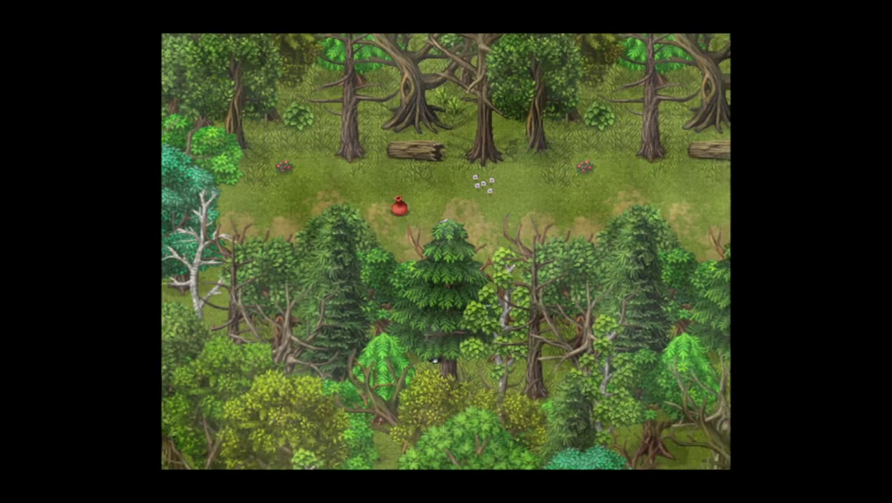